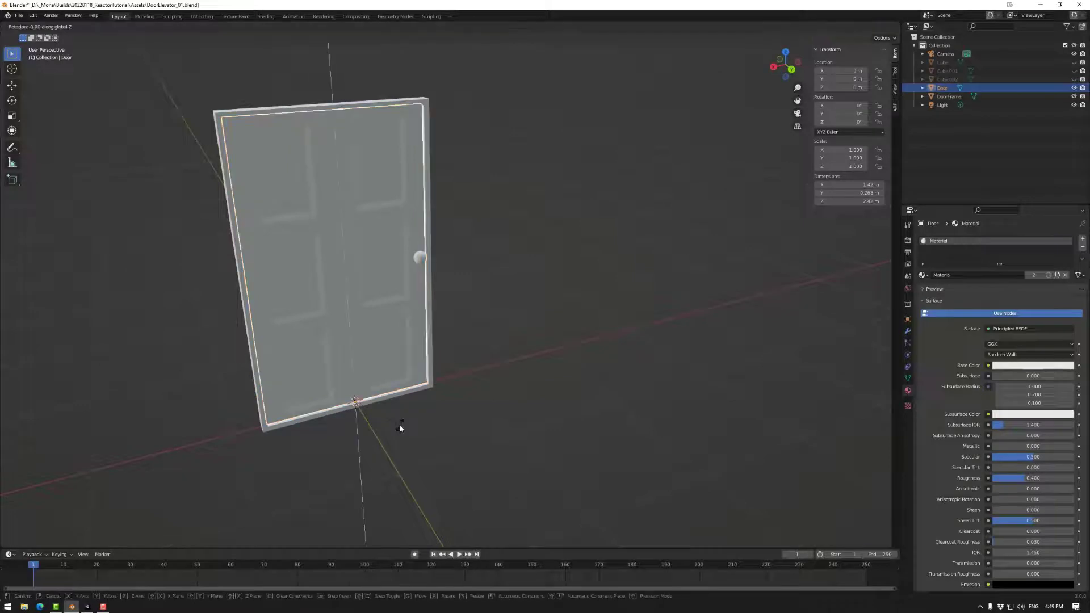
- Try rotating the door about the global Z axis
{"action": "key", "text": "z"}
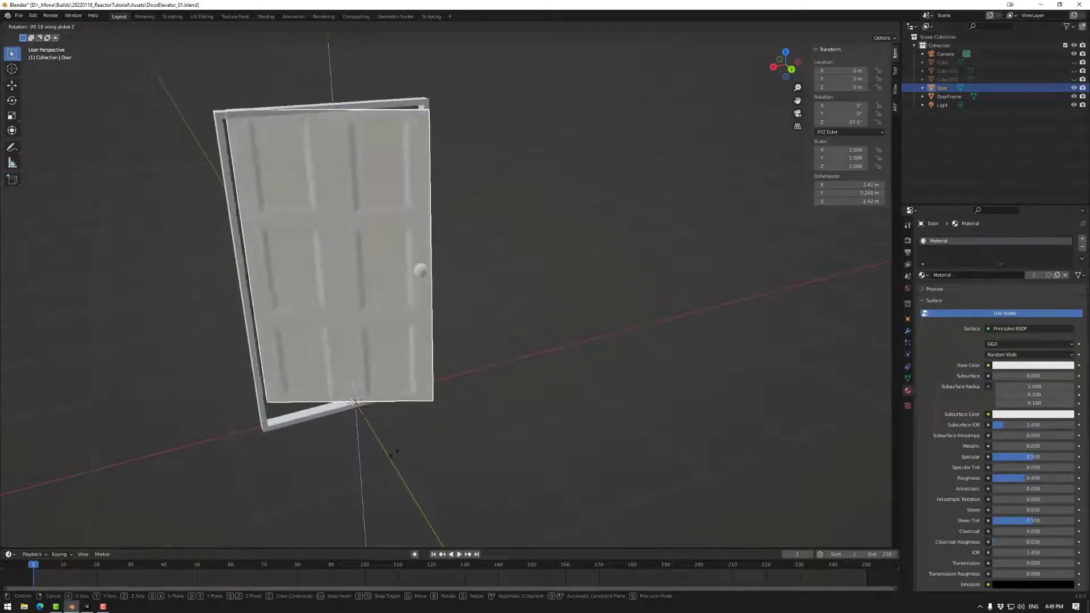
{"action": "key", "text": "Escape"}
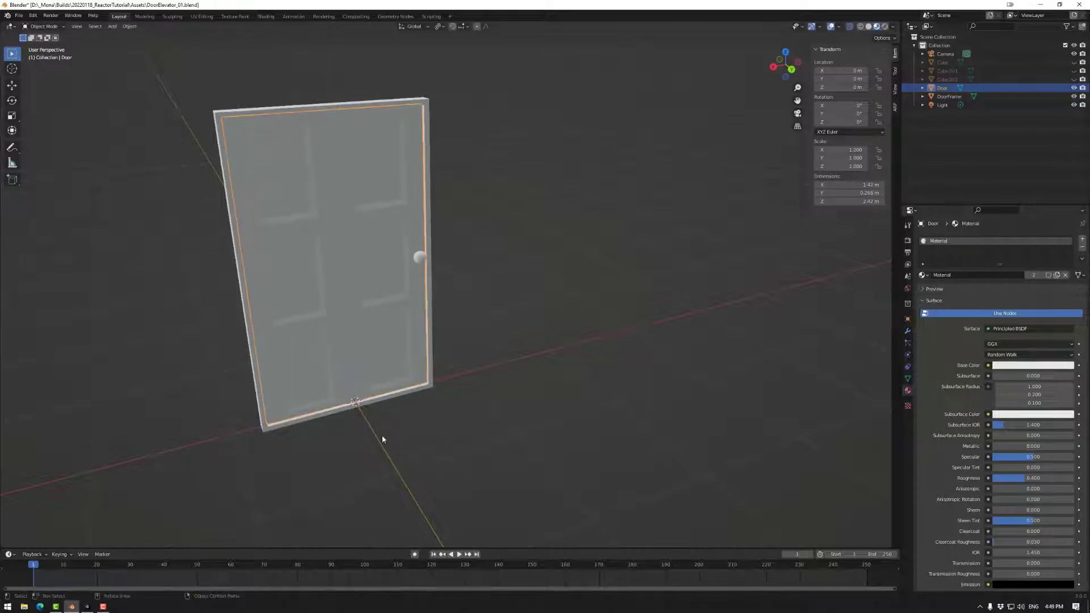
- Move the door and its frame together about 0.73 m along the X axis so their lower hinge-side corner sits at the world origin
{"action": "left_click", "coordinate": [336, 428], "text": "shift"}
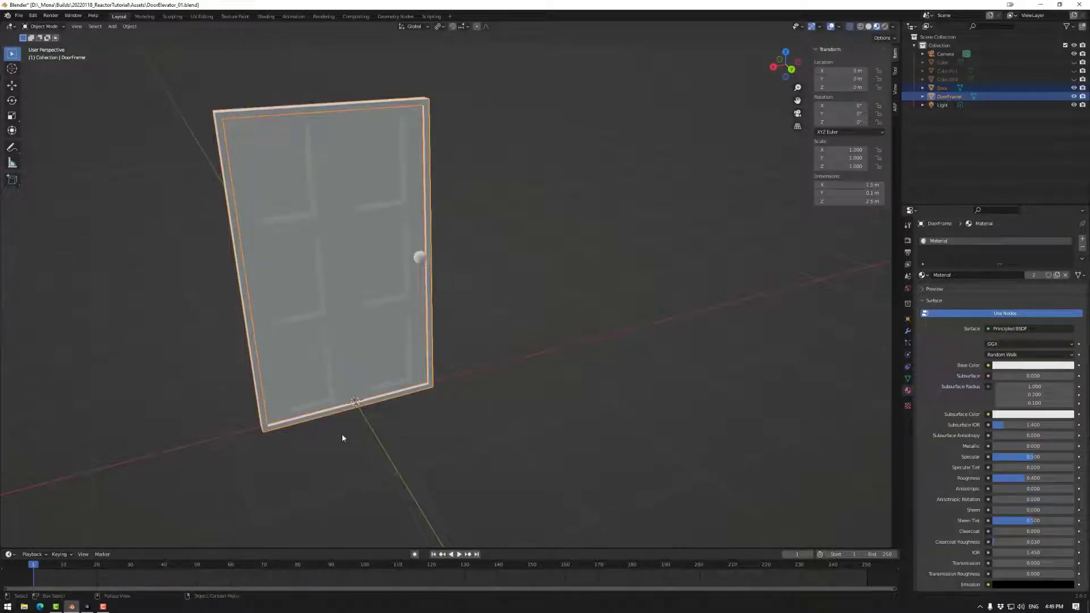
{"action": "key", "text": "g"}
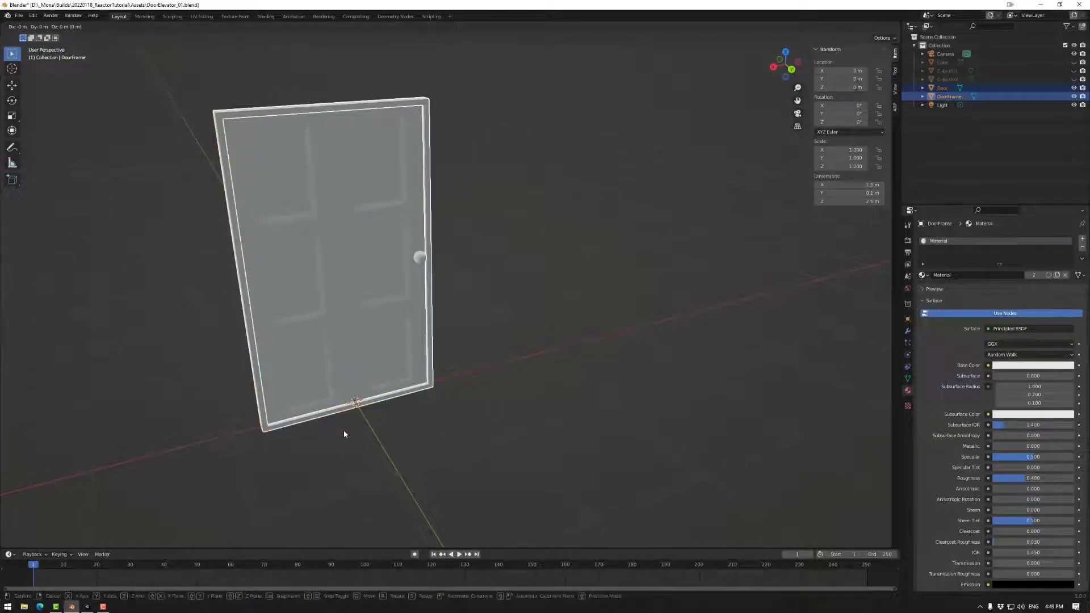
{"action": "key", "text": "z"}
{"action": "key", "text": "x"}
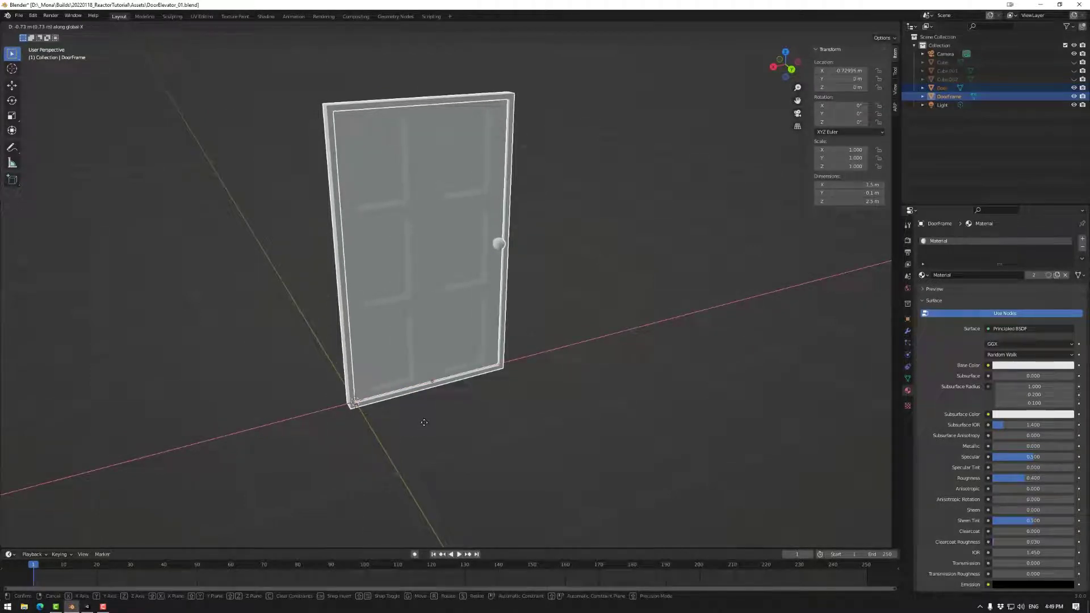
{"action": "left_click", "coordinate": [424, 422]}
{"action": "left_click", "coordinate": [488, 410]}
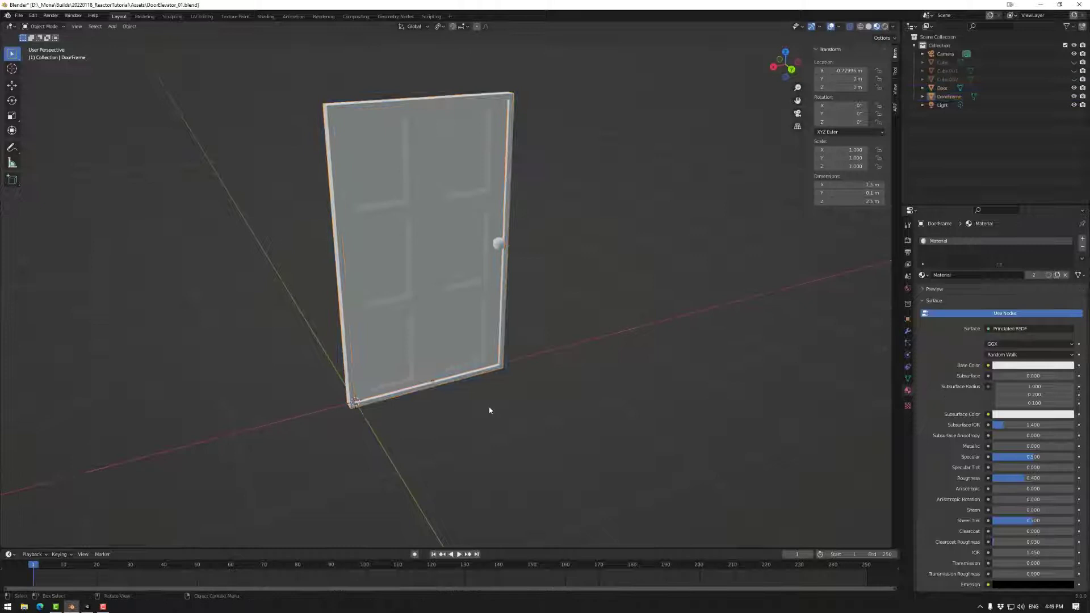
- Apply all transforms to both the door and the door frame
{"action": "left_click", "coordinate": [427, 337]}
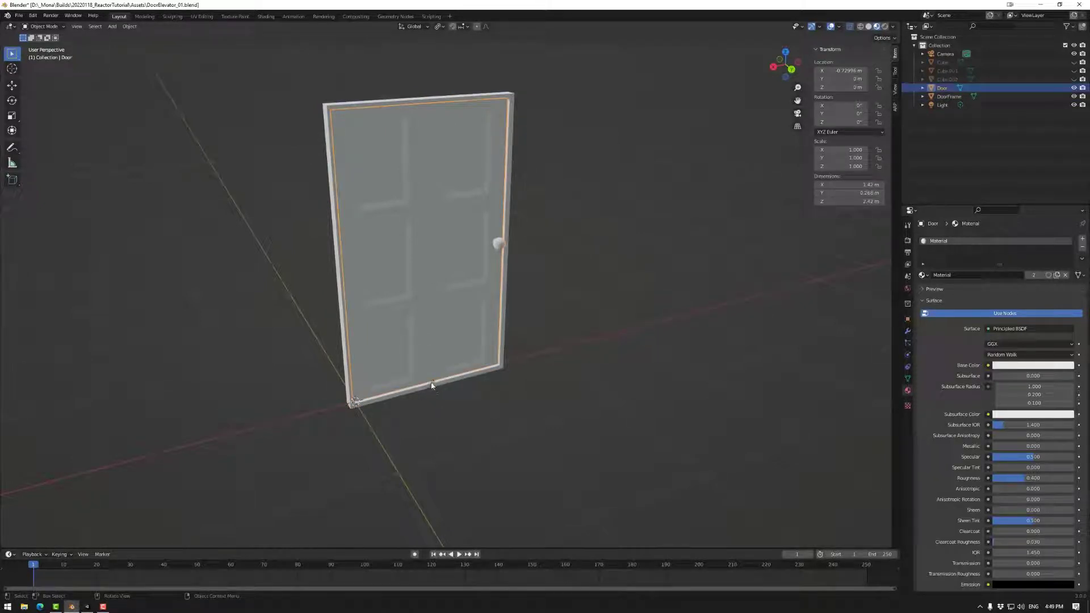
{"action": "left_click", "coordinate": [434, 385]}
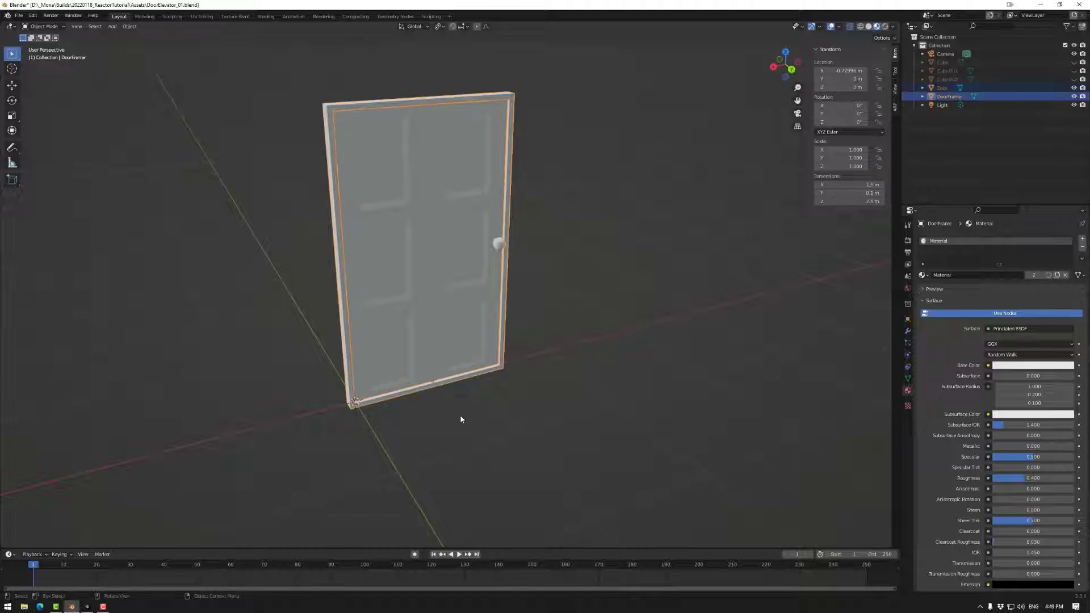
{"action": "key", "text": "ctrl+a"}
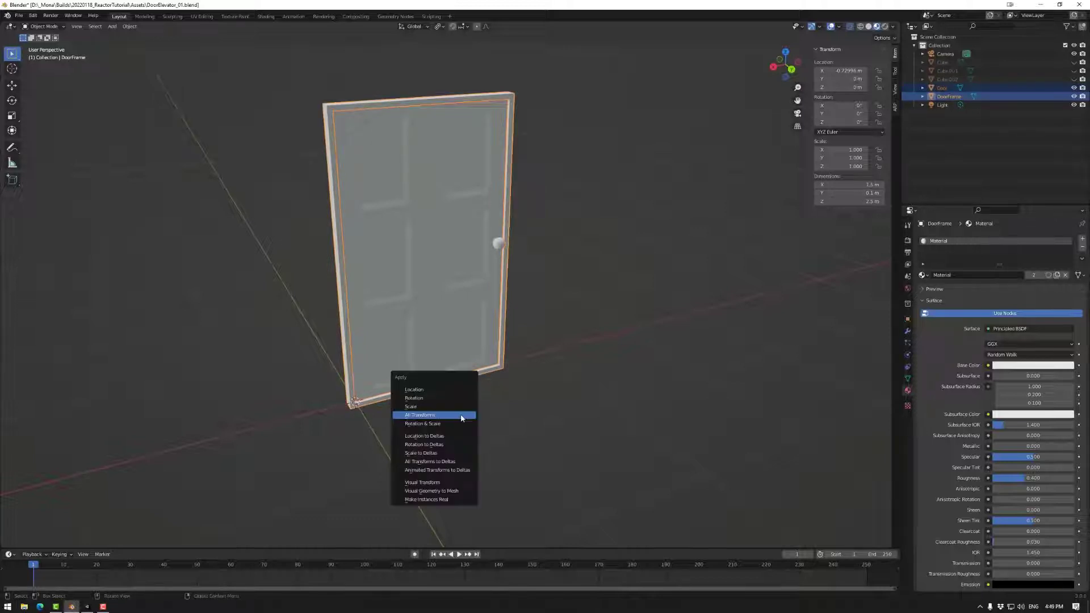
{"action": "left_click", "coordinate": [454, 416]}
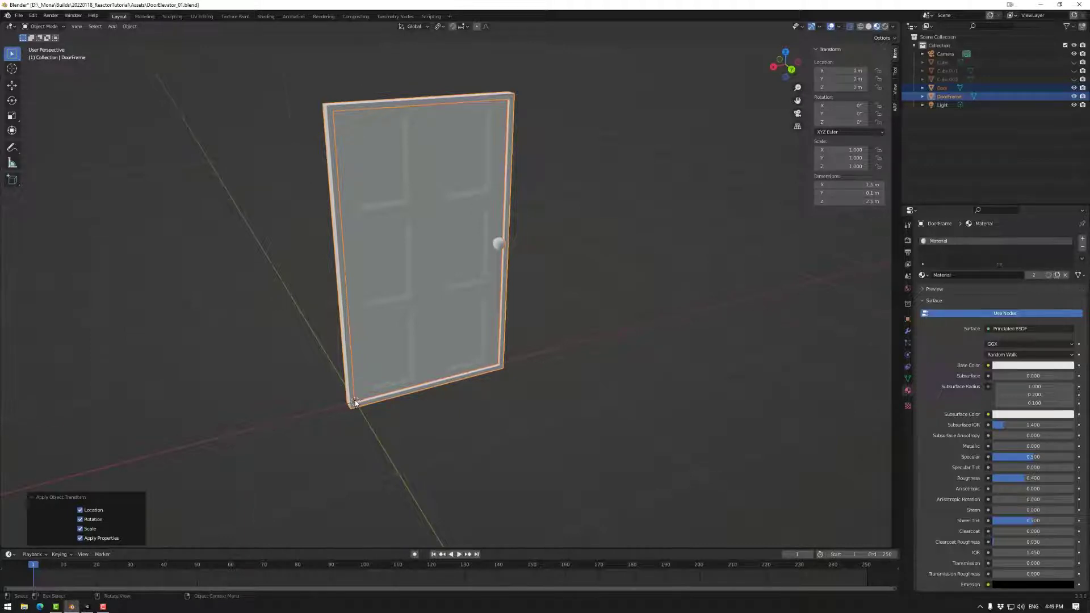
{"action": "middle_click_drag", "start_coordinate": [354, 402], "coordinate": [533, 237]}
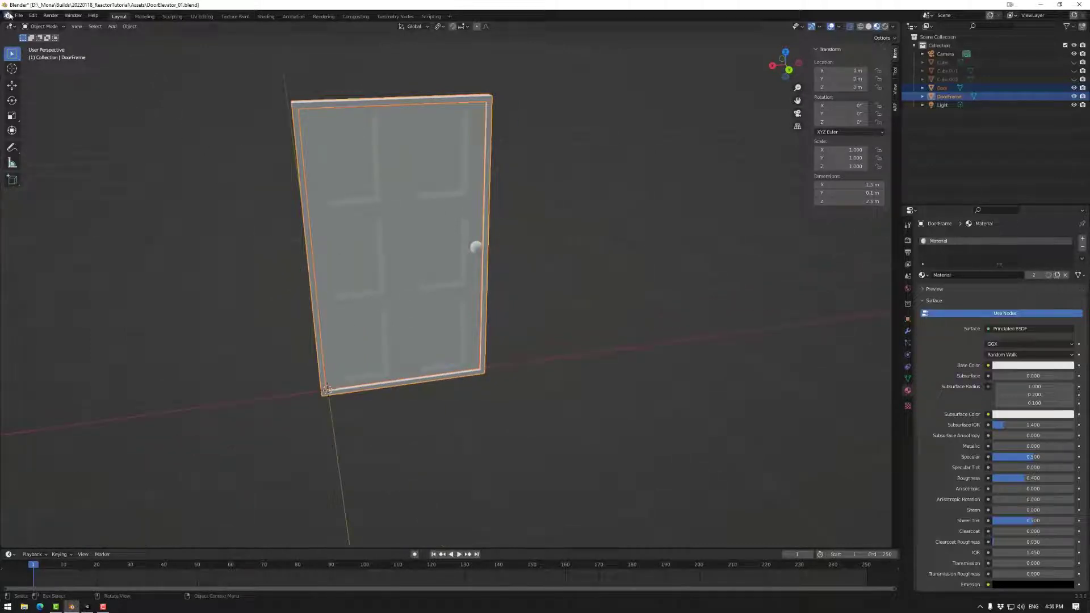
{"action": "left_click", "coordinate": [19, 16]}
{"action": "mouse_move", "coordinate": [39, 141]}
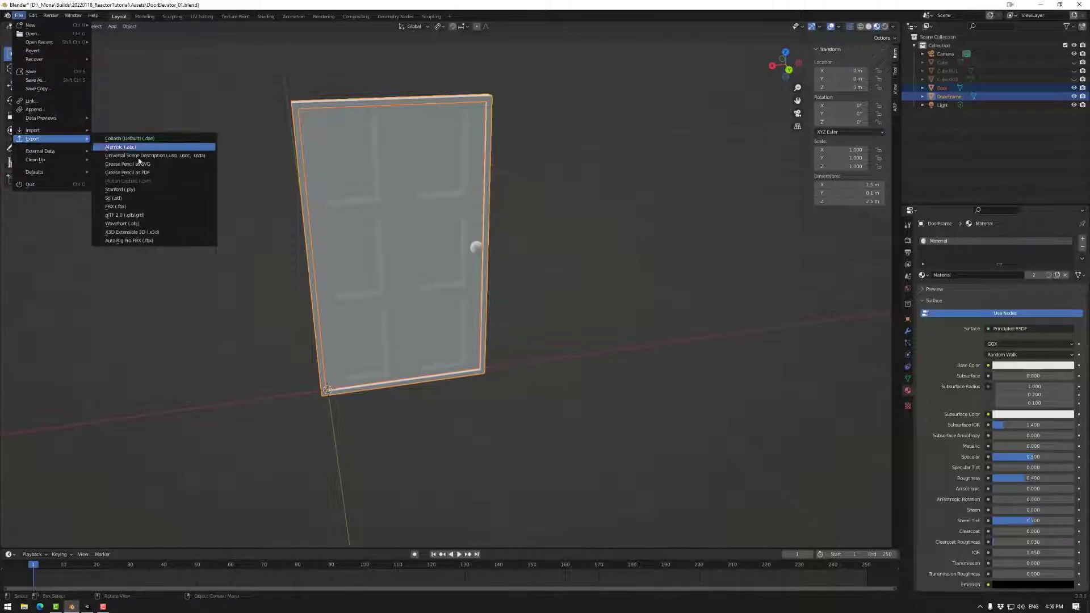
{"action": "left_click", "coordinate": [115, 206]}
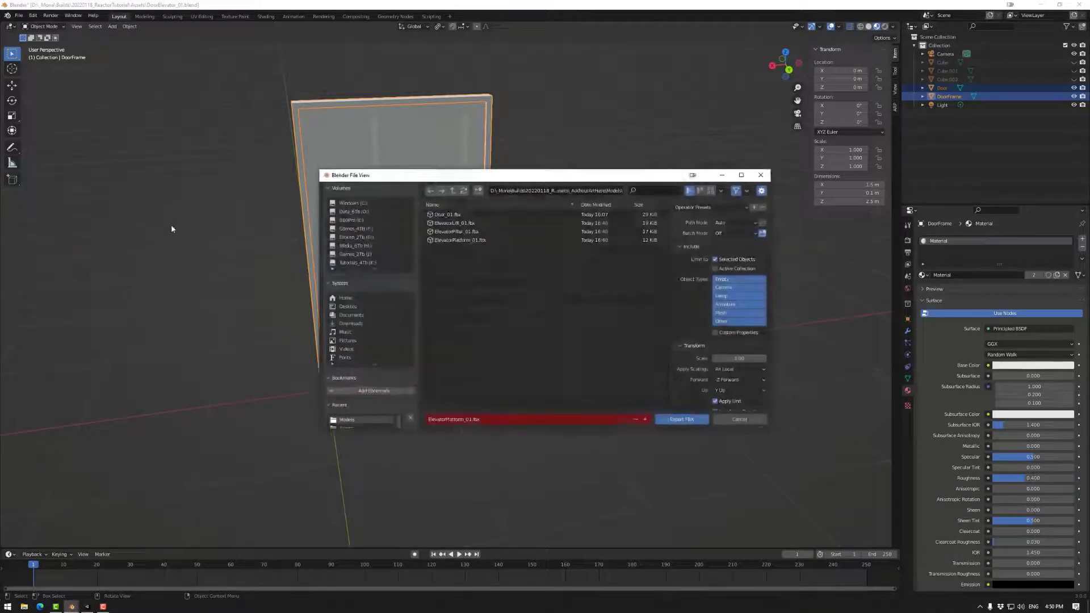
{"action": "left_click", "coordinate": [448, 215]}
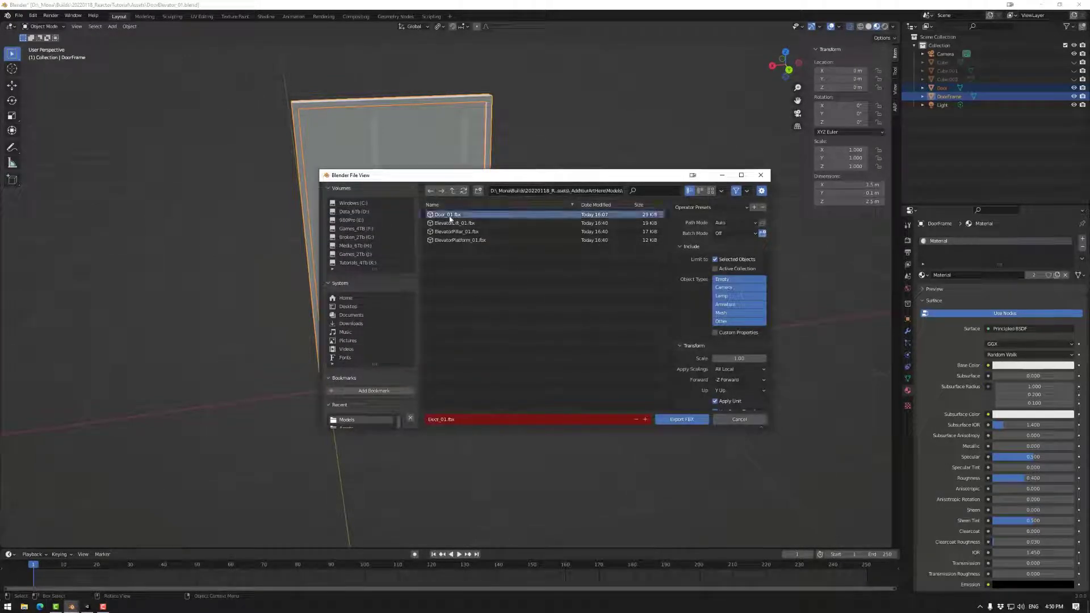
{"action": "left_click", "coordinate": [739, 419]}
- Switch to Unity and examine the parts inside the Door_01 model, including the DoorFrame object
{"action": "left_click", "coordinate": [86, 606]}
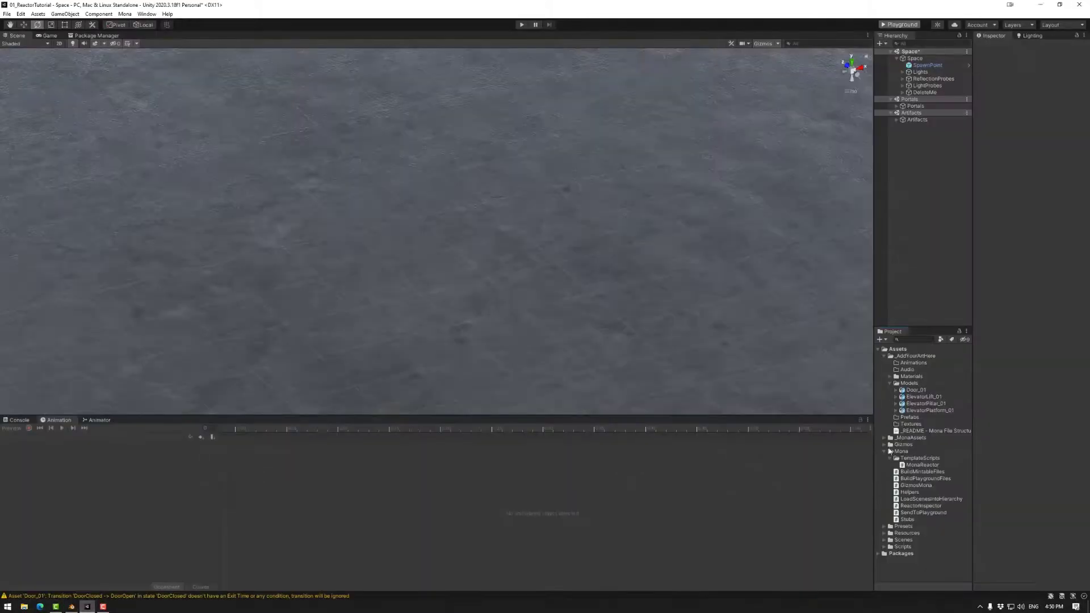
{"action": "left_click", "coordinate": [910, 391]}
{"action": "key", "text": "Right"}
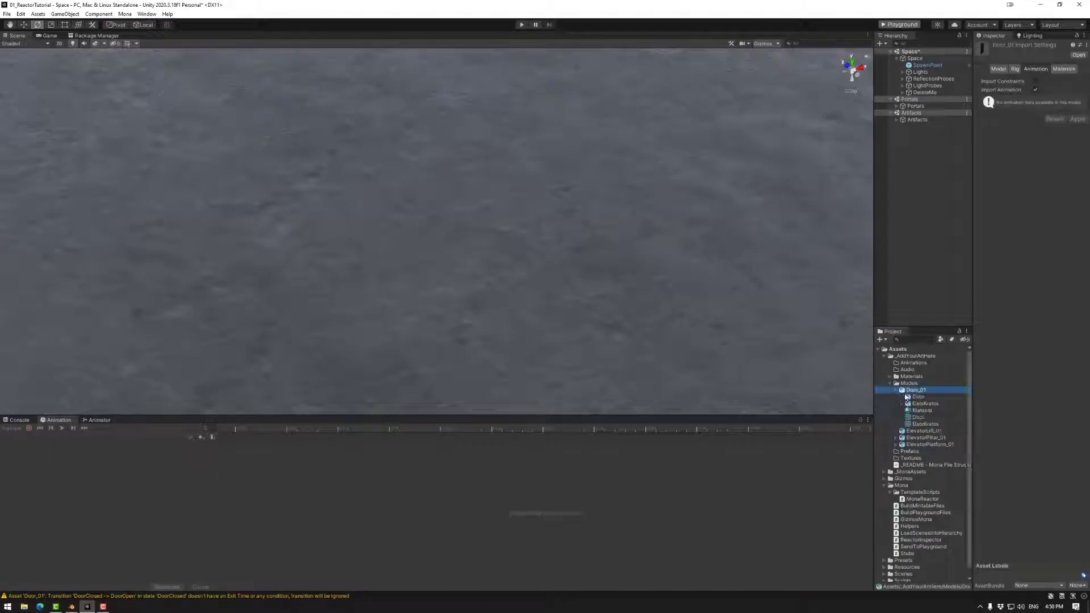
{"action": "left_click", "coordinate": [919, 404]}
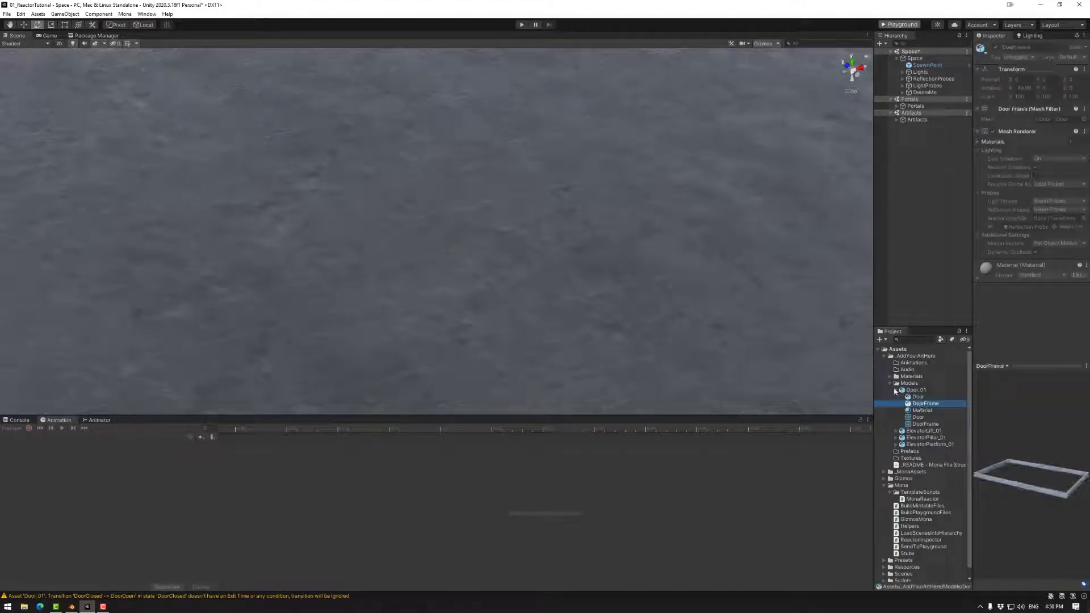
{"action": "left_click", "coordinate": [896, 390]}
{"action": "left_click", "coordinate": [889, 383]}
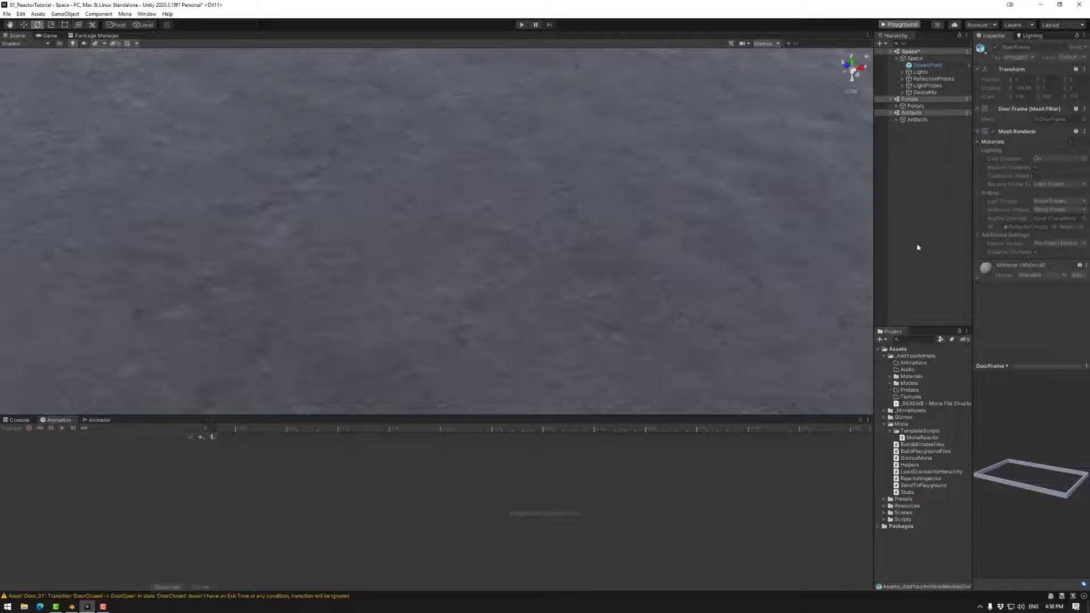
- Create an empty child object under Space and name it OneWayDoor
{"action": "left_click", "coordinate": [916, 59]}
{"action": "right_click", "coordinate": [916, 60]}
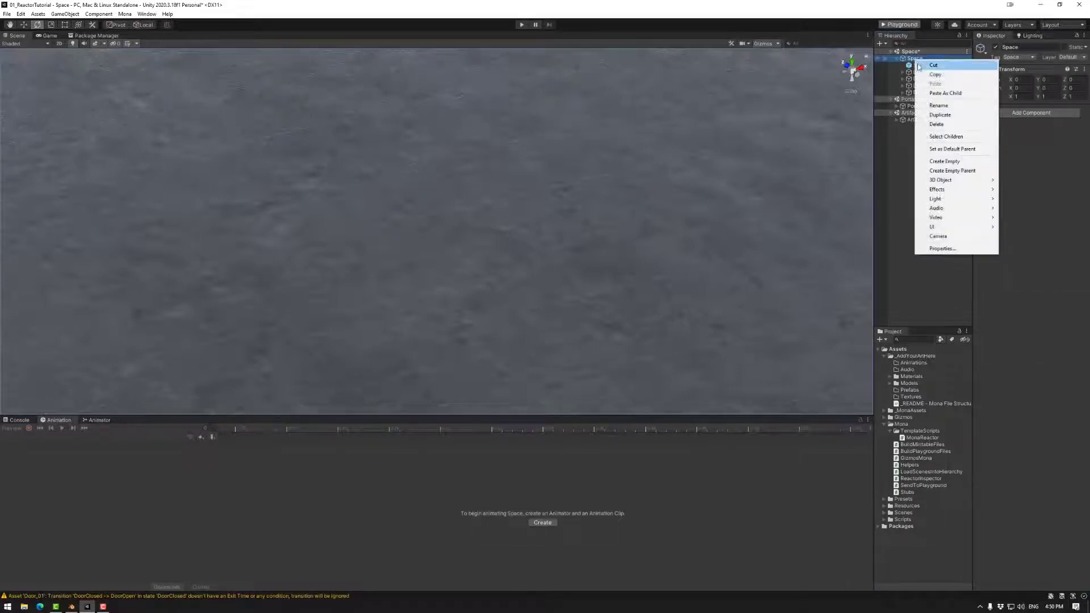
{"action": "left_click", "coordinate": [956, 163]}
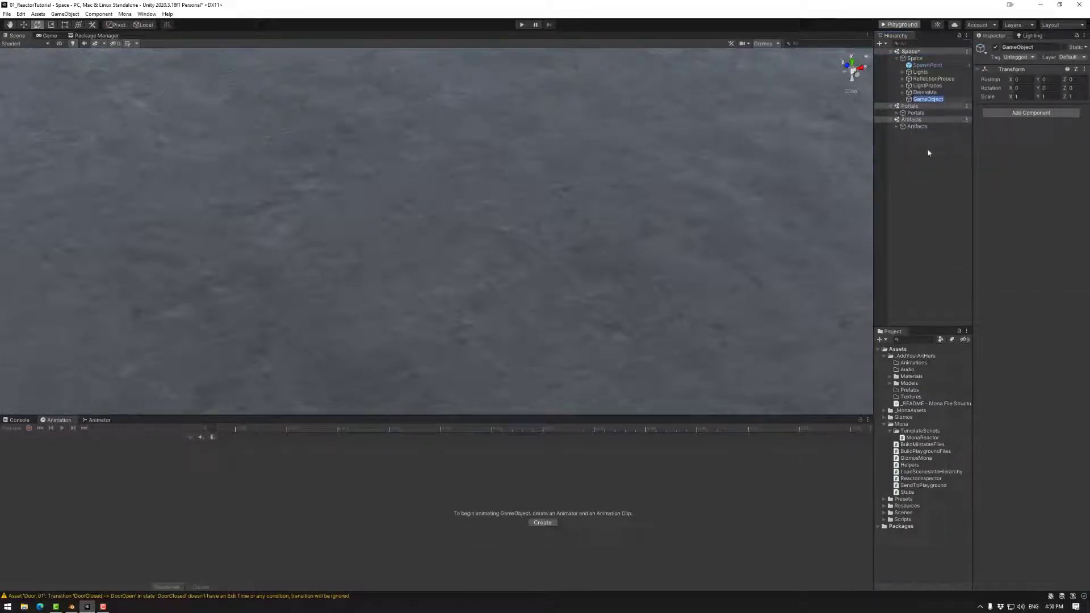
{"action": "type", "text": "OneWayUI"}
{"action": "type", "text": "oor"}
{"action": "key", "text": "Return"}
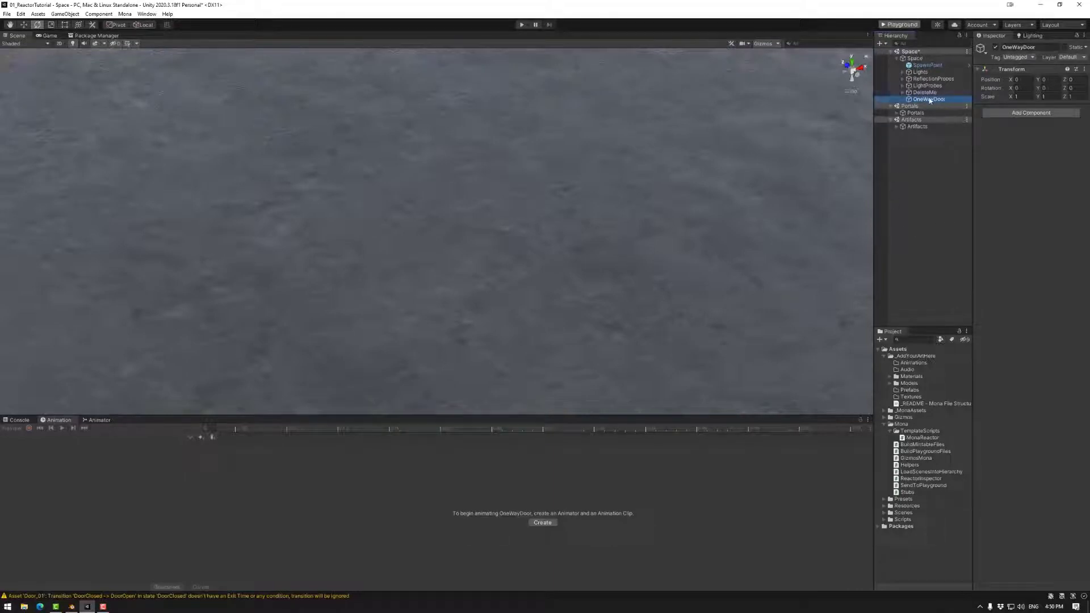
- Move OneWayDoor across the floor to an open area at about X -4, Z 10
{"action": "scroll", "coordinate": [565, 267], "scroll_direction": "down", "scroll_amount": 3}
{"action": "left_click_drag", "start_coordinate": [477, 360], "coordinate": [571, 367], "text": "alt"}
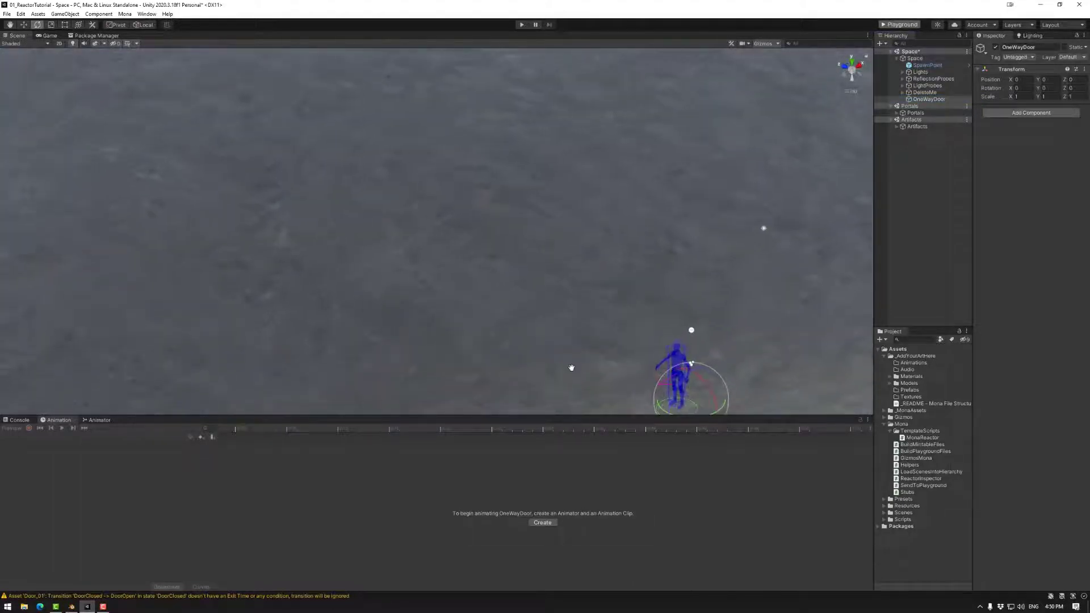
{"action": "middle_click_drag", "start_coordinate": [572, 367], "coordinate": [565, 344]}
{"action": "left_click", "coordinate": [24, 25]}
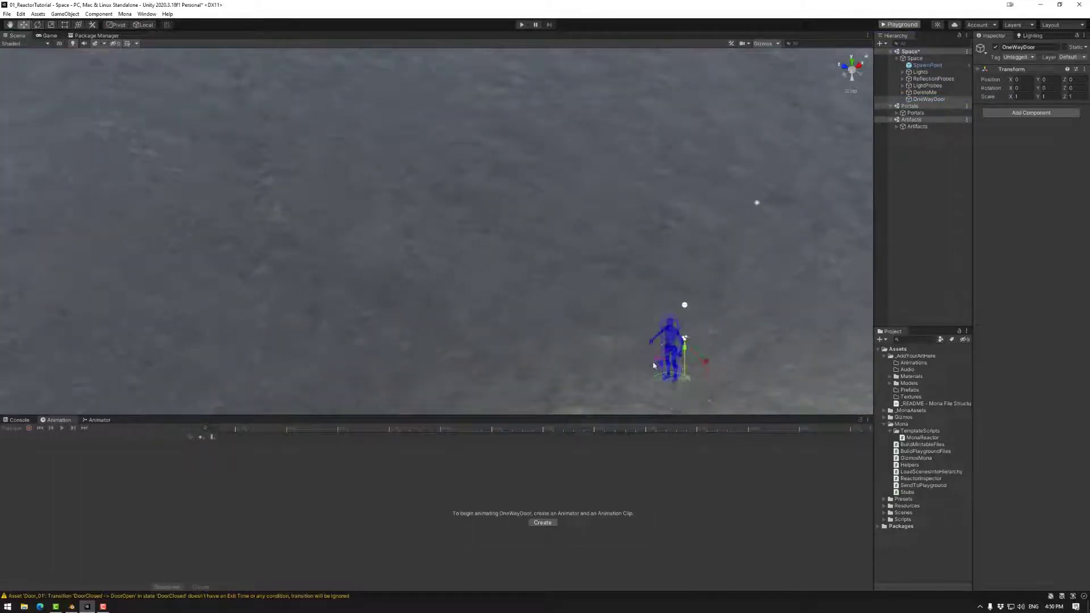
{"action": "left_click_drag", "start_coordinate": [686, 381], "coordinate": [270, 305]}
{"action": "left_click_drag", "start_coordinate": [420, 312], "coordinate": [329, 312], "text": "alt"}
{"action": "scroll", "coordinate": [403, 314], "scroll_direction": "down", "scroll_amount": 5}
{"action": "scroll", "coordinate": [418, 239], "scroll_direction": "up", "scroll_amount": 8}
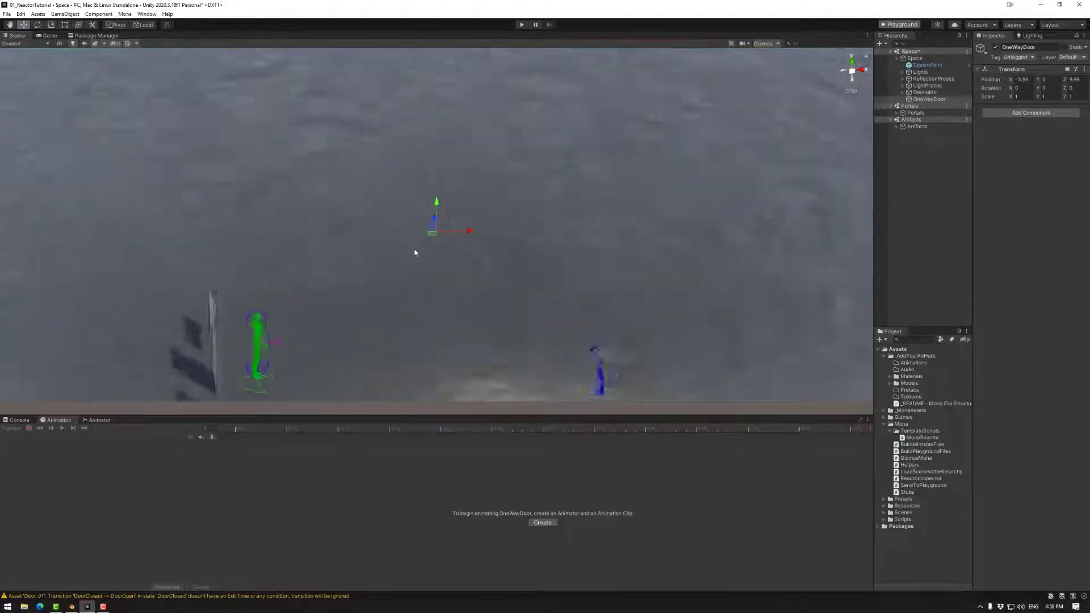
{"action": "left_click_drag", "start_coordinate": [375, 306], "coordinate": [461, 323], "text": "alt"}
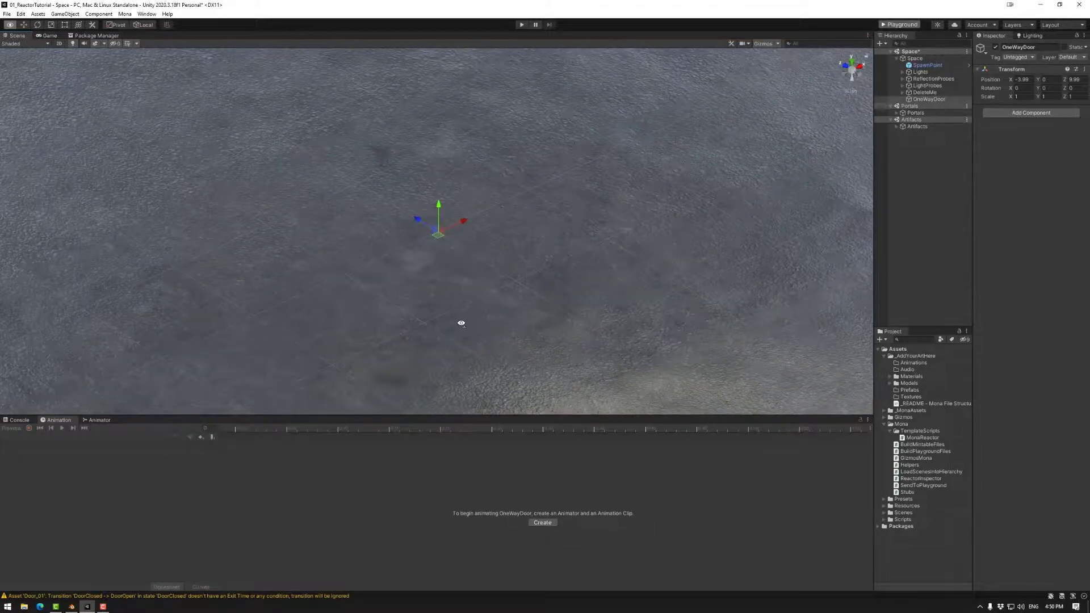
- Place the Door_01 model in the scene as a child of OneWayDoor
{"action": "left_click", "coordinate": [945, 101]}
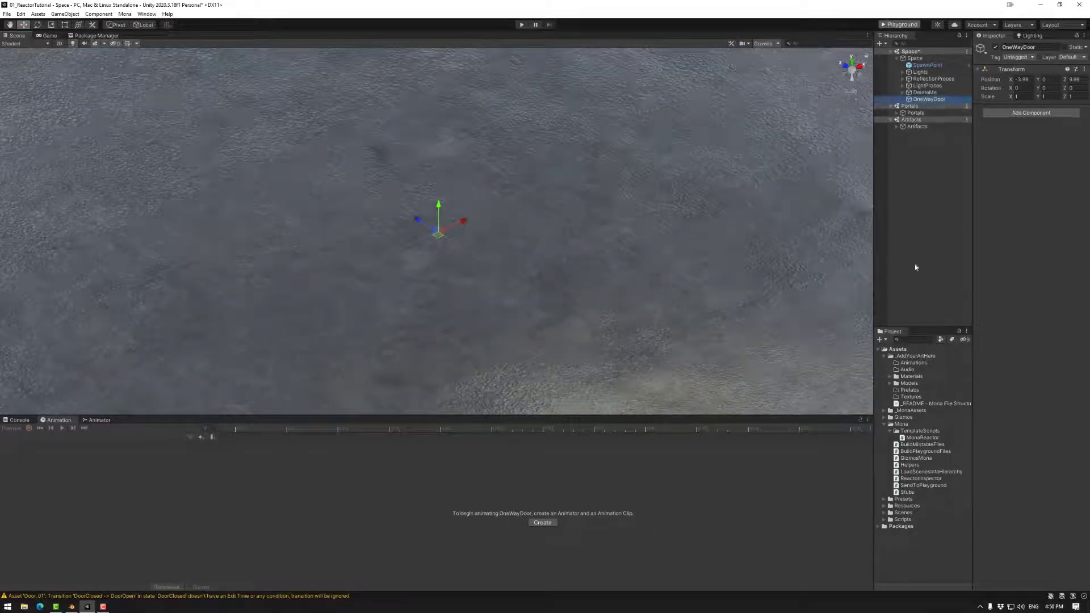
{"action": "left_click", "coordinate": [890, 383]}
{"action": "left_click_drag", "start_coordinate": [914, 389], "coordinate": [924, 100]}
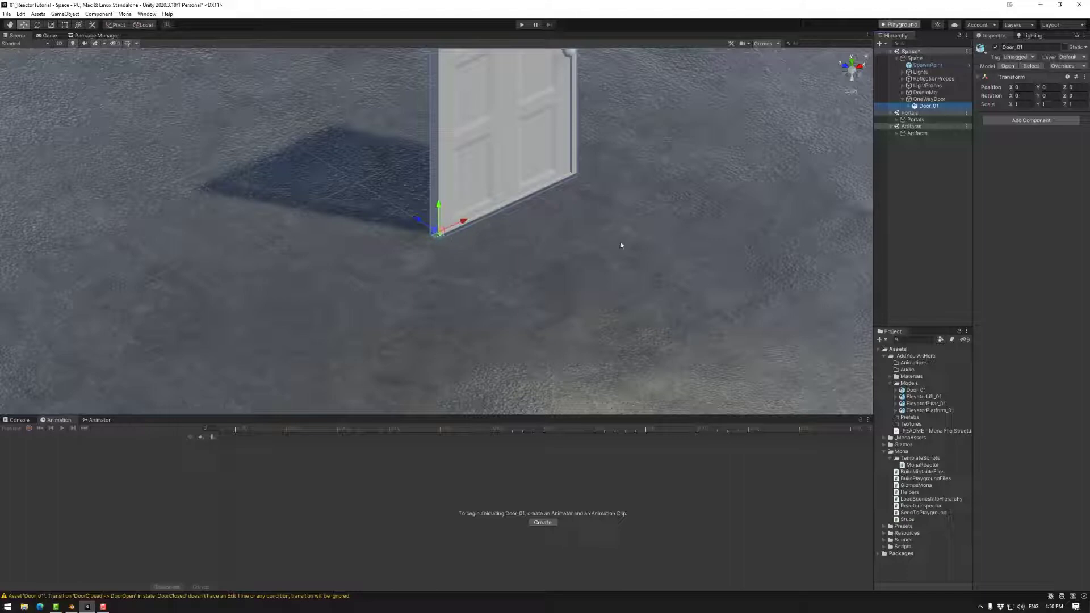
{"action": "left_click_drag", "start_coordinate": [620, 244], "coordinate": [525, 241], "text": "alt"}
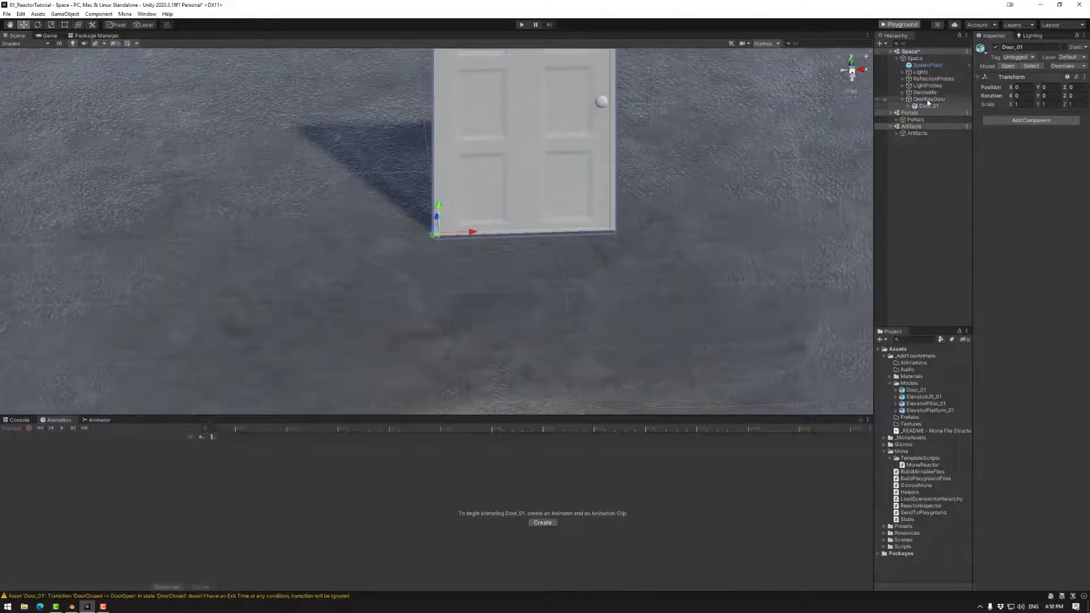
- Compare the pivots of OneWayDoor and Door_01, and shift Door_01 along X to about -0.722 inside its parent
{"action": "left_click", "coordinate": [926, 99]}
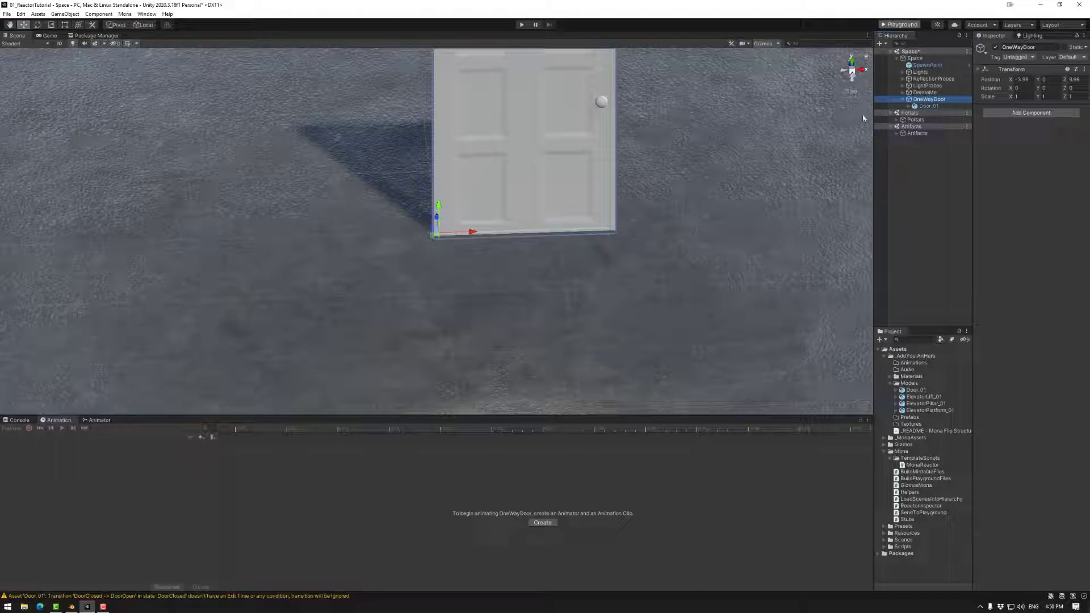
{"action": "left_click", "coordinate": [928, 107]}
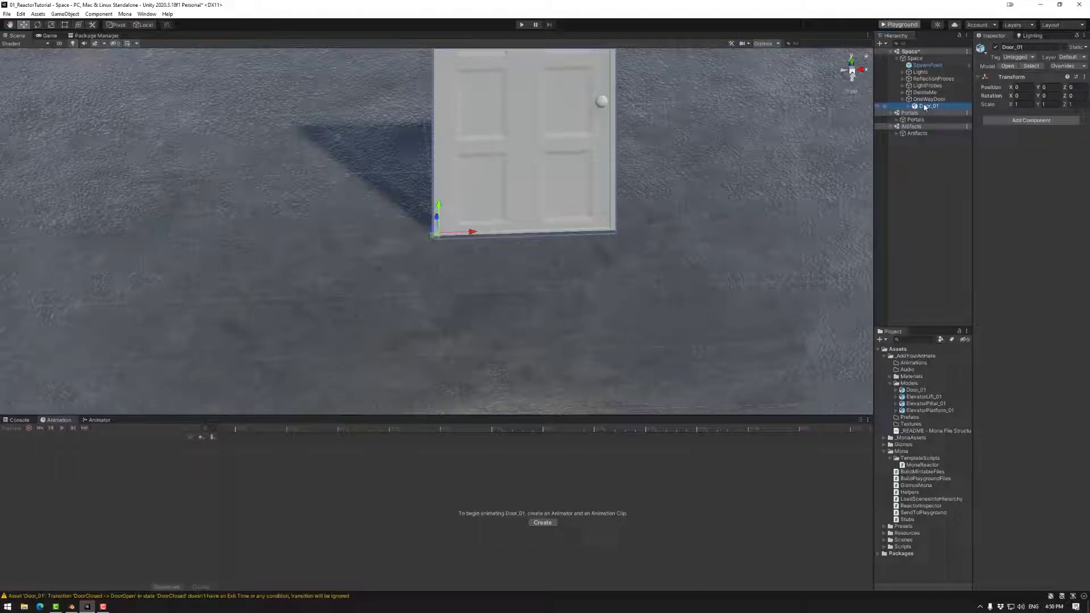
{"action": "left_click", "coordinate": [927, 100]}
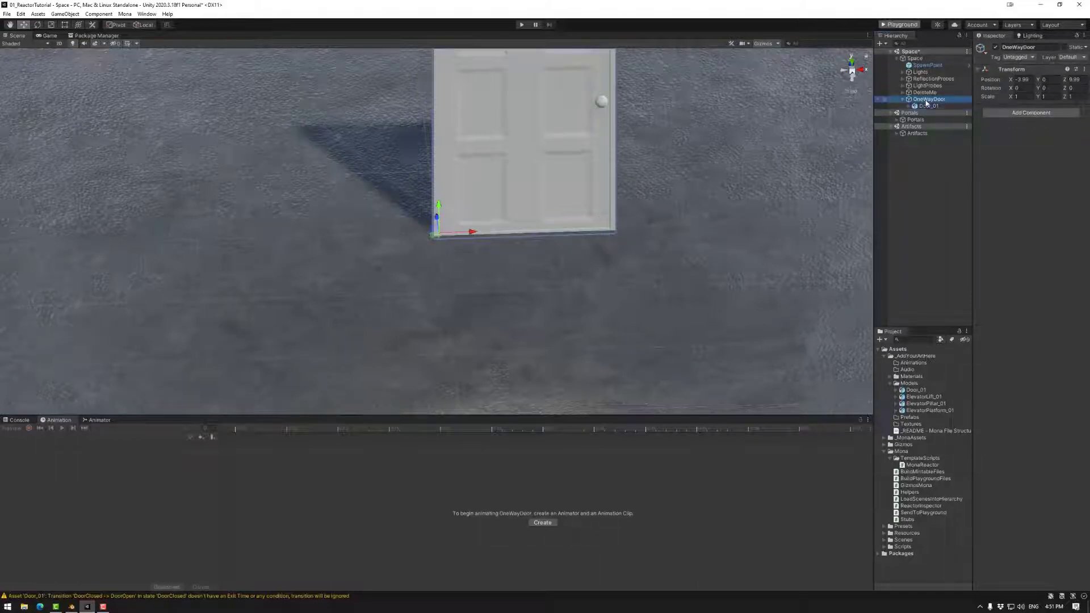
{"action": "left_click", "coordinate": [926, 106]}
{"action": "left_click_drag", "start_coordinate": [478, 238], "coordinate": [384, 241]}
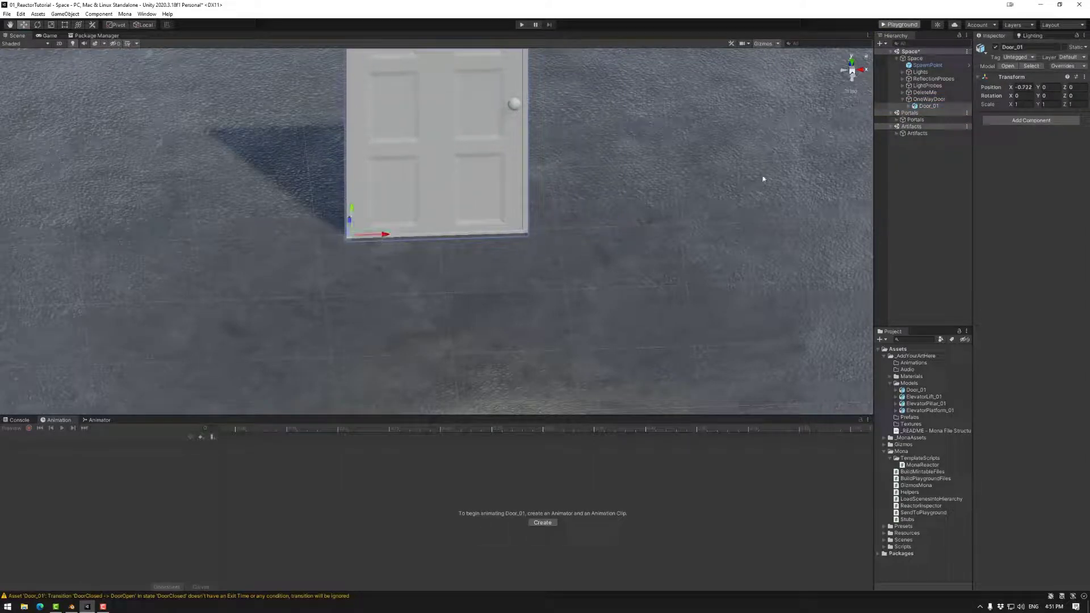
- Try rotating OneWayDoor about its Y axis by about 38 degrees with the child door offset from its pivot
{"action": "left_click", "coordinate": [928, 100]}
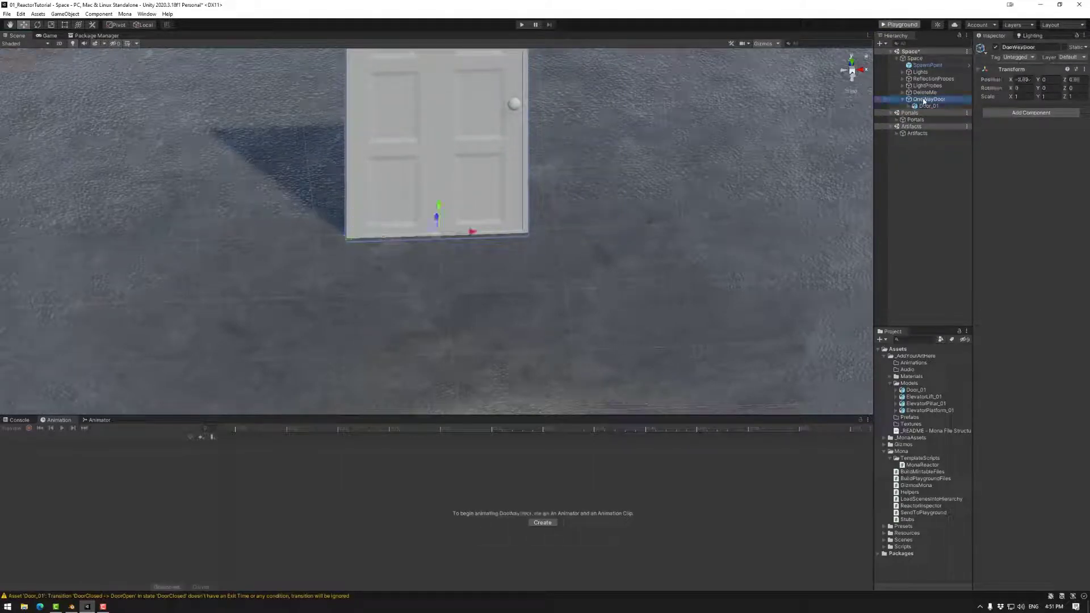
{"action": "left_click", "coordinate": [37, 24]}
{"action": "left_click_drag", "start_coordinate": [457, 250], "coordinate": [464, 287]}
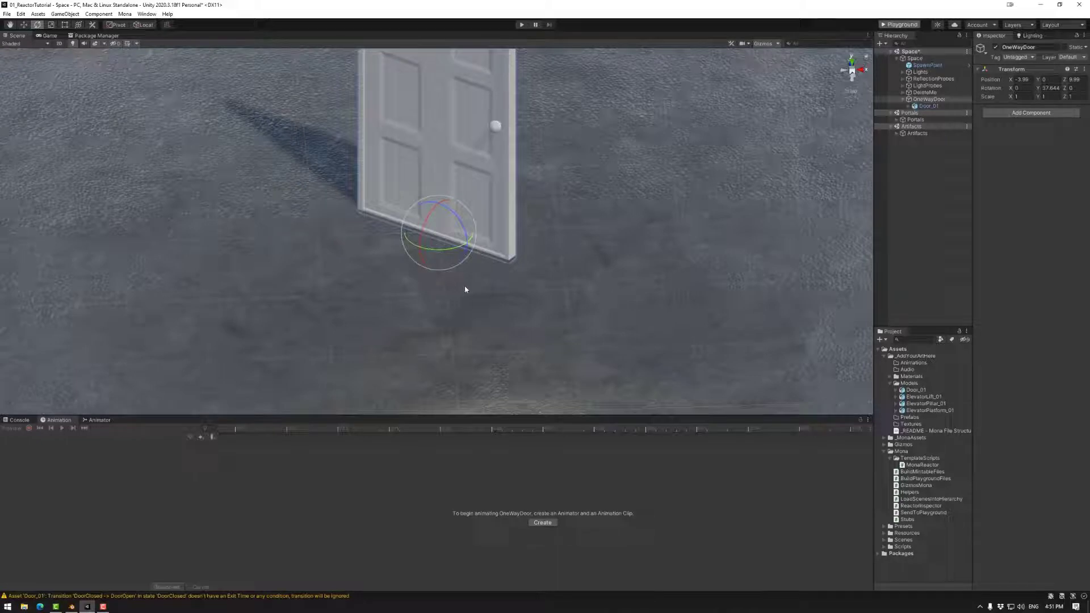
{"action": "left_click", "coordinate": [926, 106]}
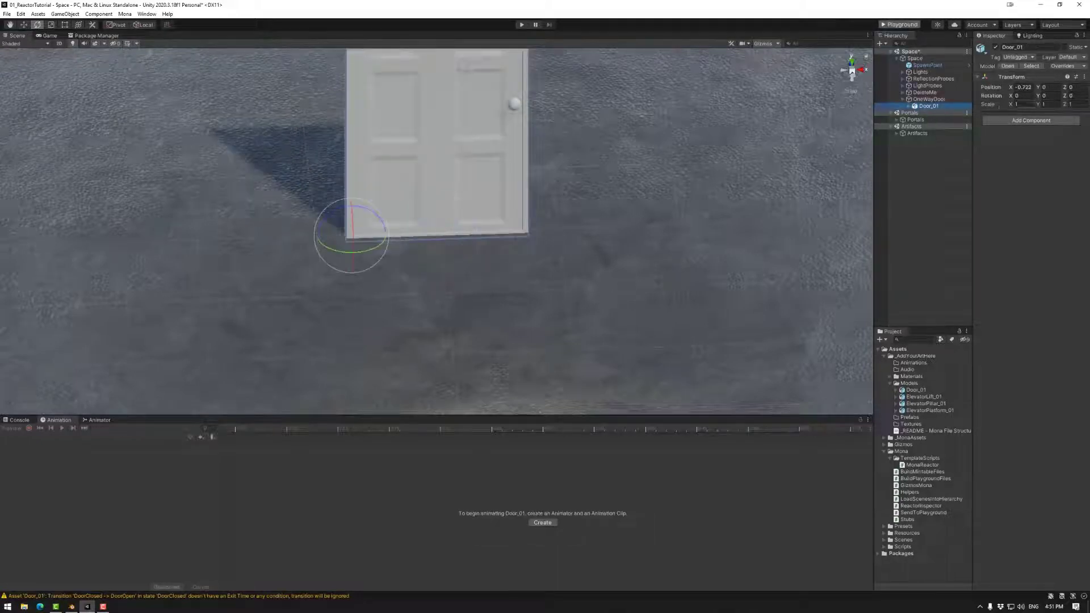
- Set Door_01's X position to 0 and place OneWayDoor at X -4, Z 10
{"action": "left_click", "coordinate": [1022, 87]}
{"action": "type", "text": "0"}
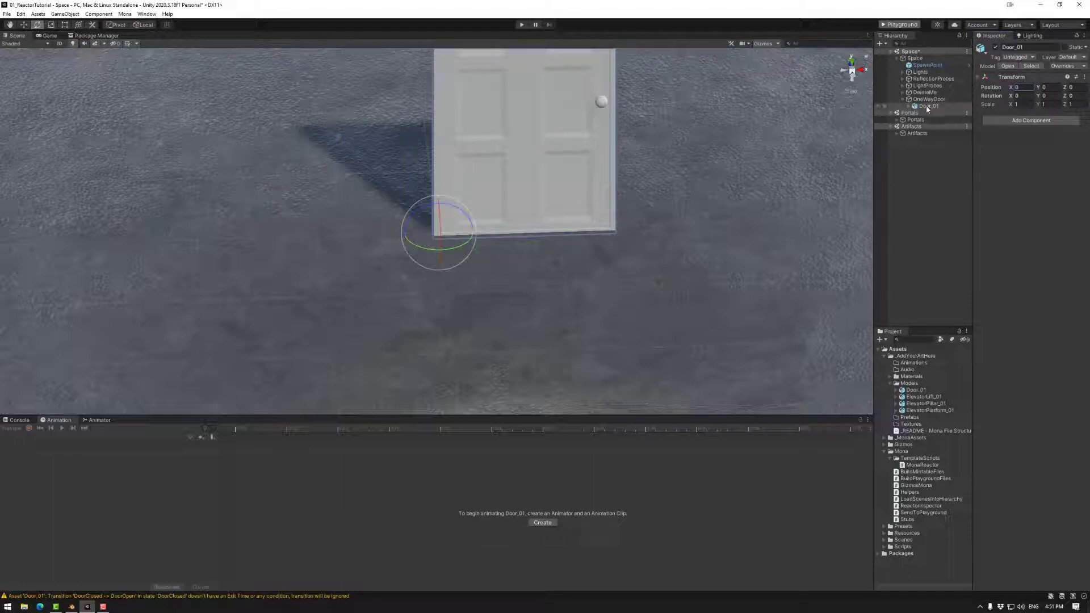
{"action": "left_click", "coordinate": [928, 99]}
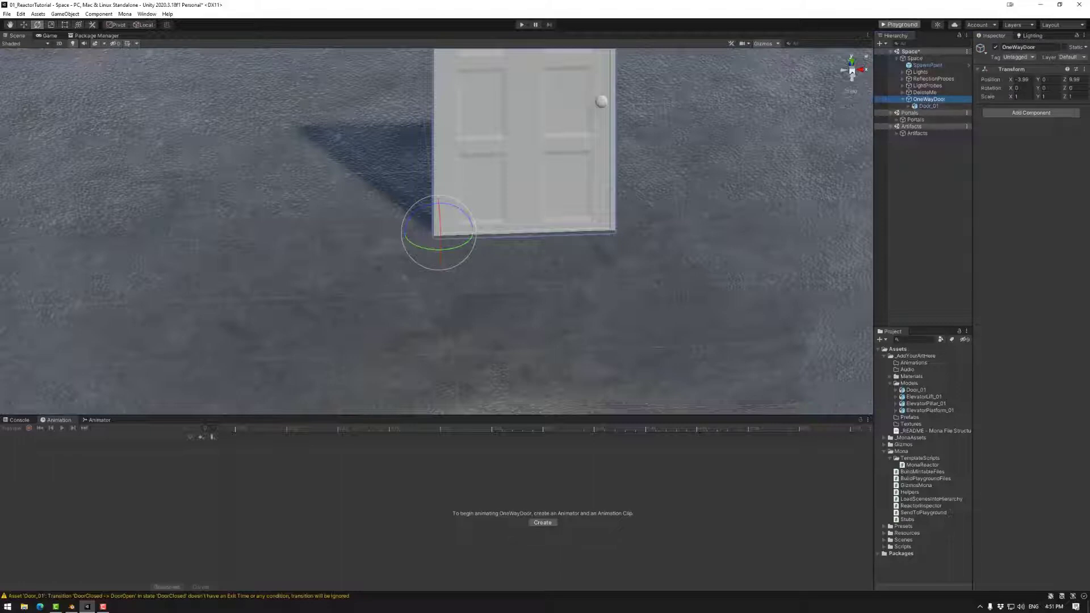
{"action": "left_click", "coordinate": [1020, 80]}
{"action": "type", "text": "4"}
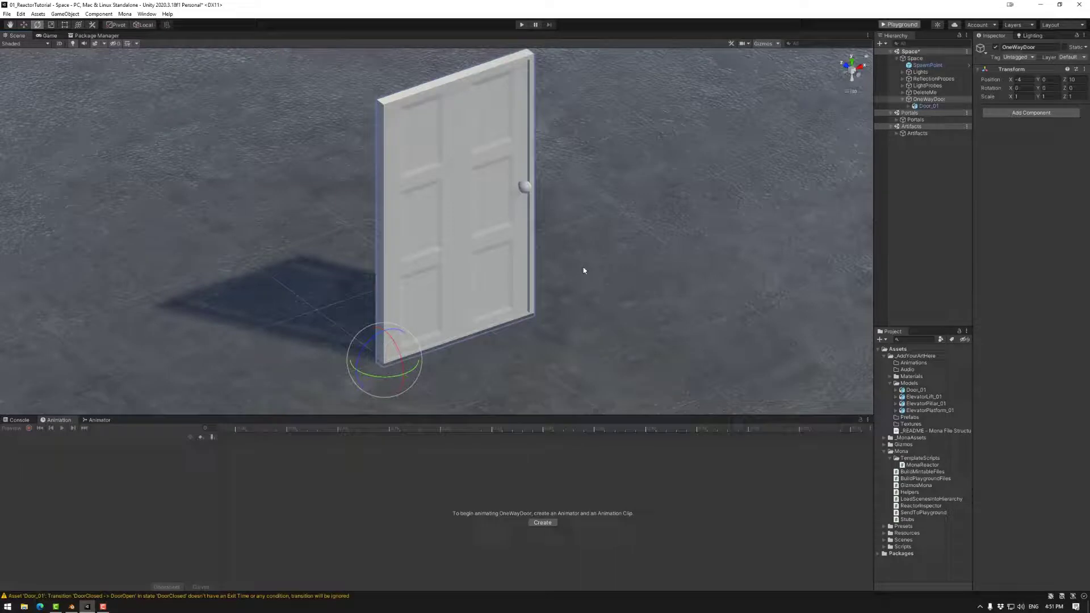
- Create an empty child object named R_OneWayDoor under OneWayDoor
{"action": "right_click", "coordinate": [924, 103]}
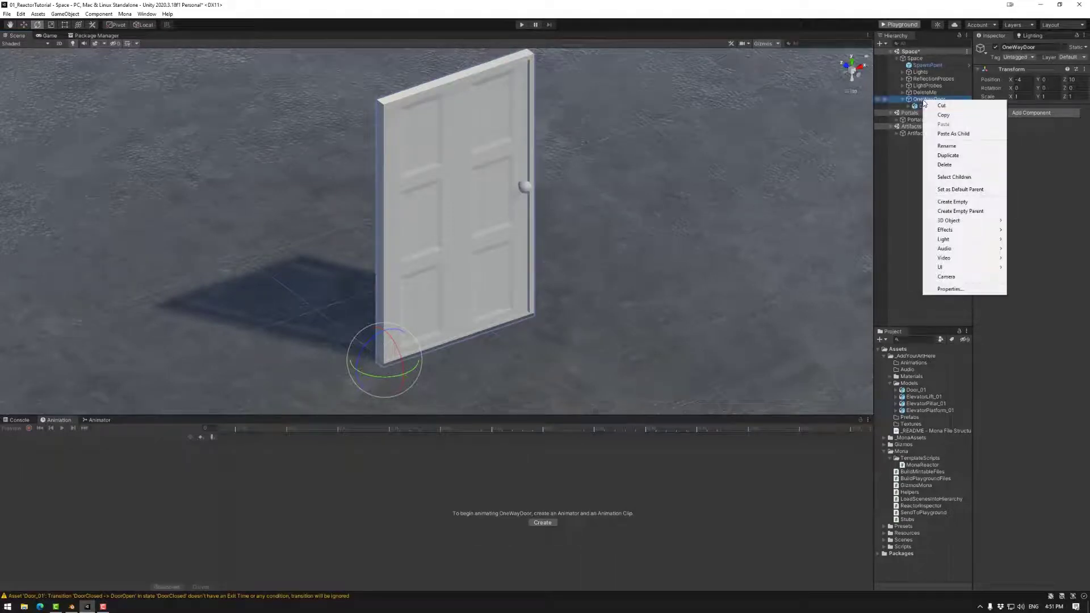
{"action": "left_click", "coordinate": [952, 203]}
{"action": "type", "text": "R"}
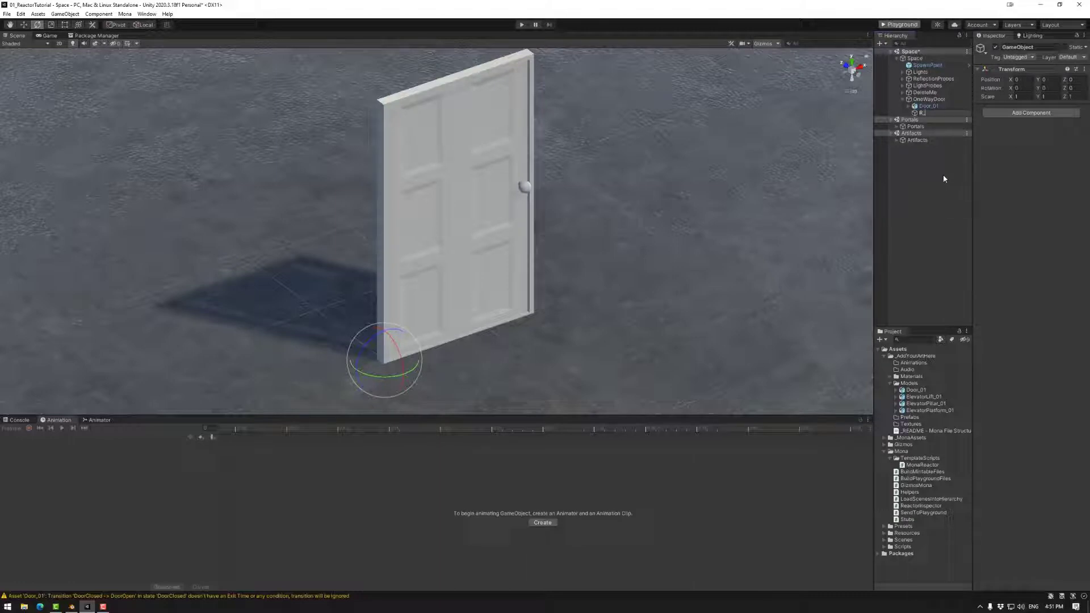
{"action": "type", "text": "_OneWayDoor"}
{"action": "key", "text": "Return"}
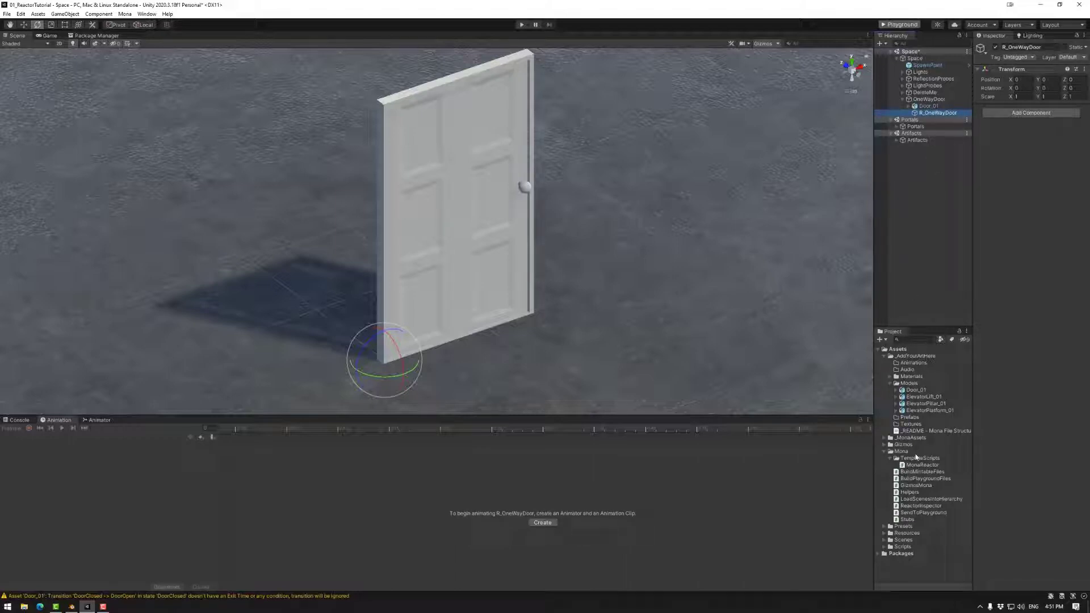
- Try attaching the MonaReactor script from the Mona TemplateScripts folder to R_OneWayDoor, and undo it
{"action": "left_click", "coordinate": [900, 452]}
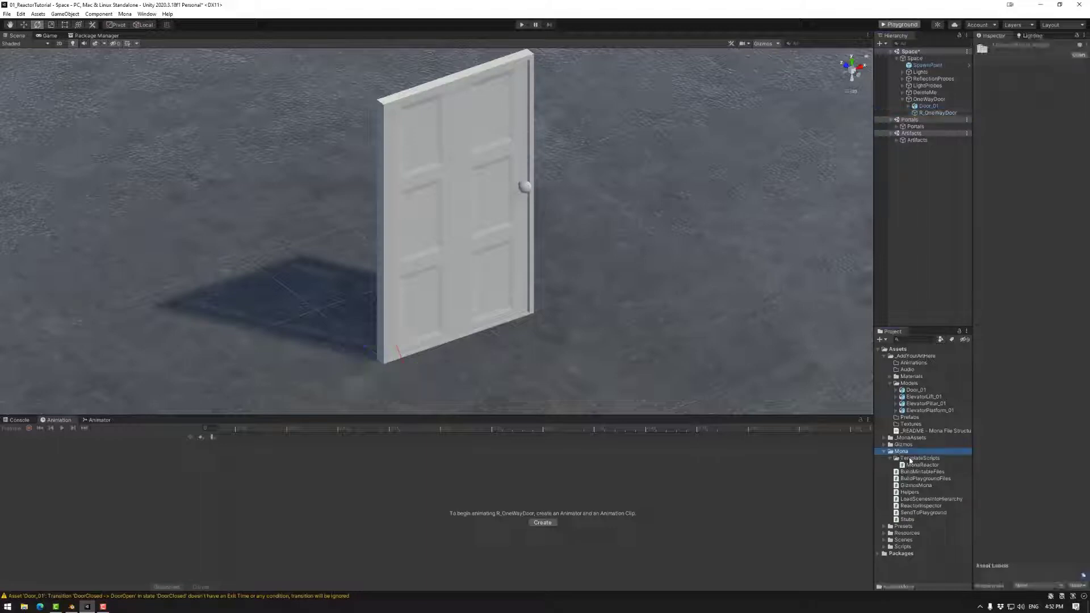
{"action": "left_click", "coordinate": [910, 458]}
{"action": "left_click", "coordinate": [916, 466]}
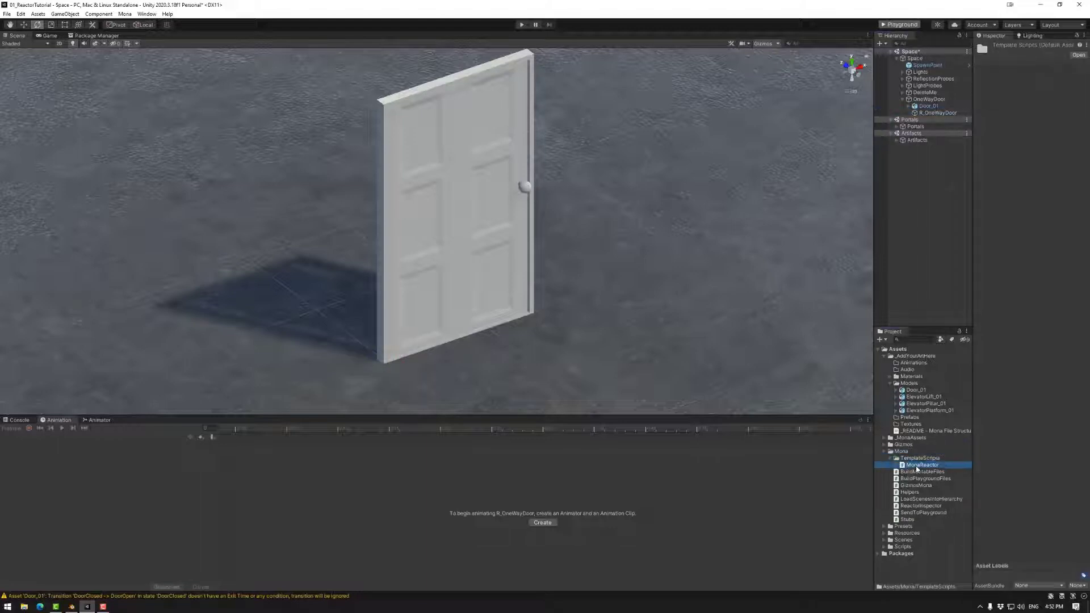
{"action": "left_click", "coordinate": [937, 112]}
{"action": "left_click_drag", "start_coordinate": [916, 468], "coordinate": [1040, 200]}
{"action": "key", "text": "ctrl+z"}
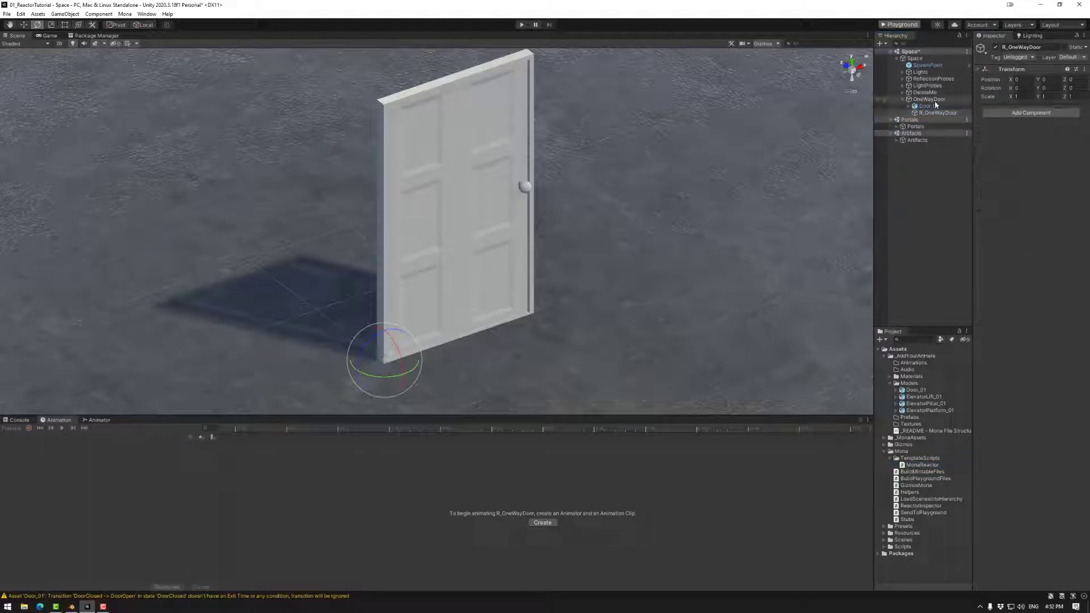
- Add a Mona Reactor component to R_OneWayDoor
{"action": "left_click", "coordinate": [1030, 112]}
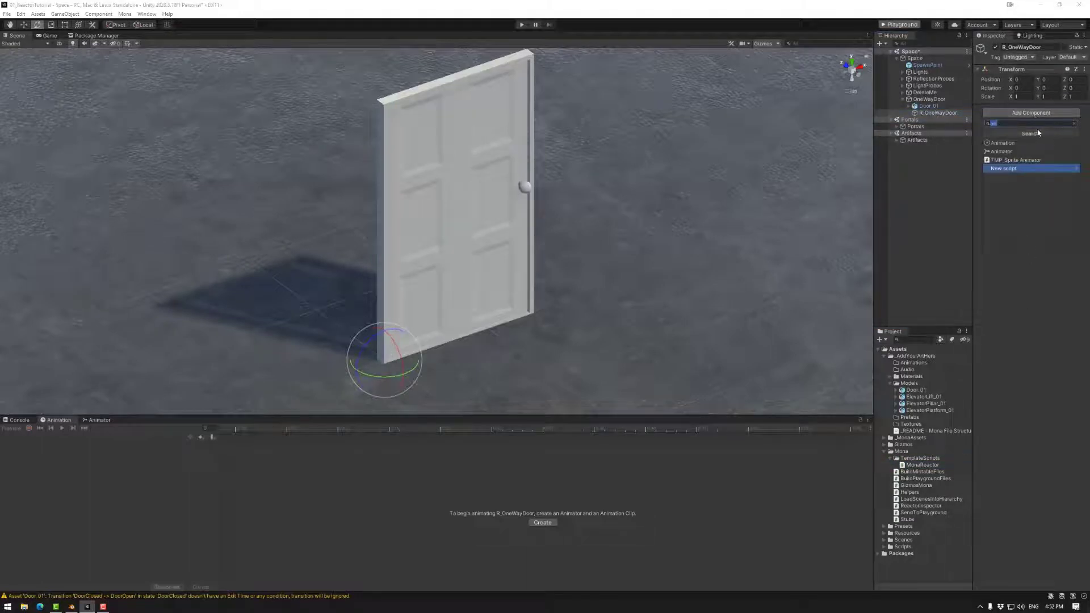
{"action": "type", "text": "rea"}
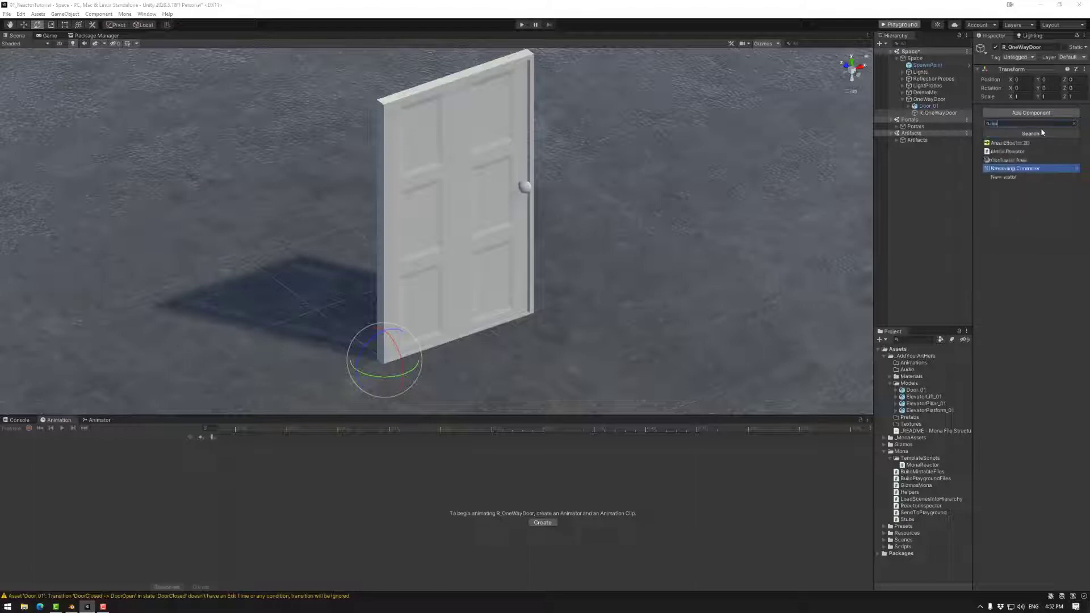
{"action": "left_click", "coordinate": [1011, 152]}
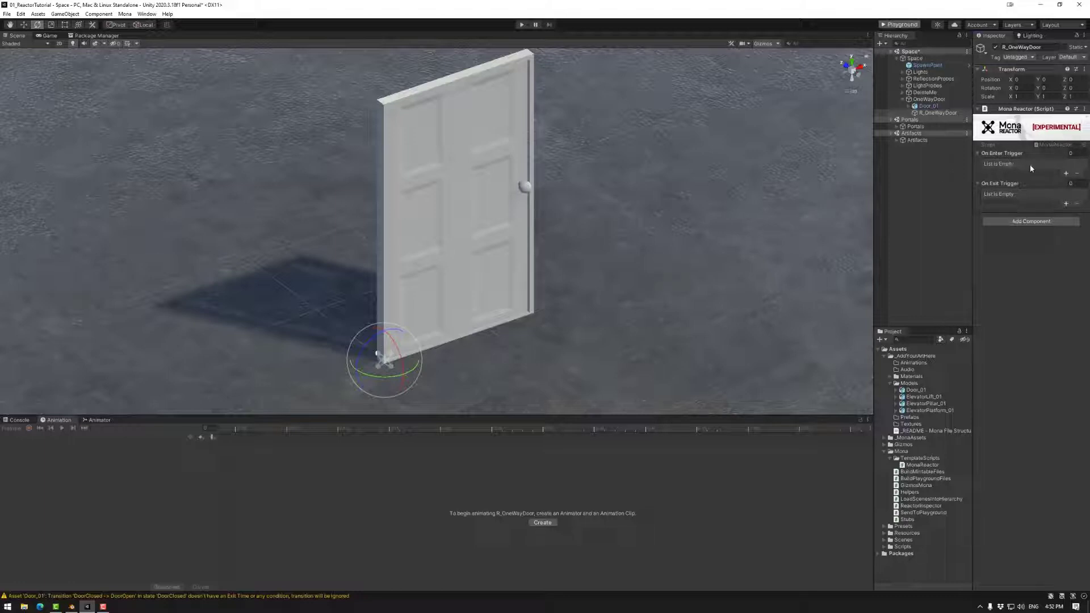
- Add an On Enter Trigger entry named DoorOpen to the reactor and assign Door_01 as its object
{"action": "left_click", "coordinate": [1065, 173]}
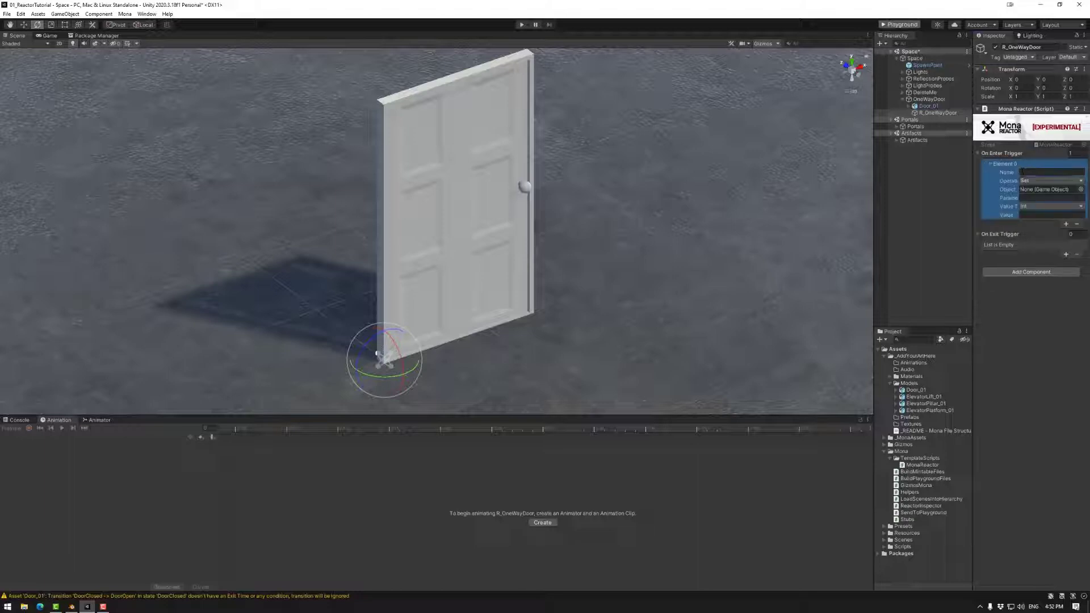
{"action": "type", "text": "DoorOpen"}
{"action": "left_click", "coordinate": [924, 107]}
{"action": "left_click_drag", "start_coordinate": [925, 108], "coordinate": [1047, 189]}
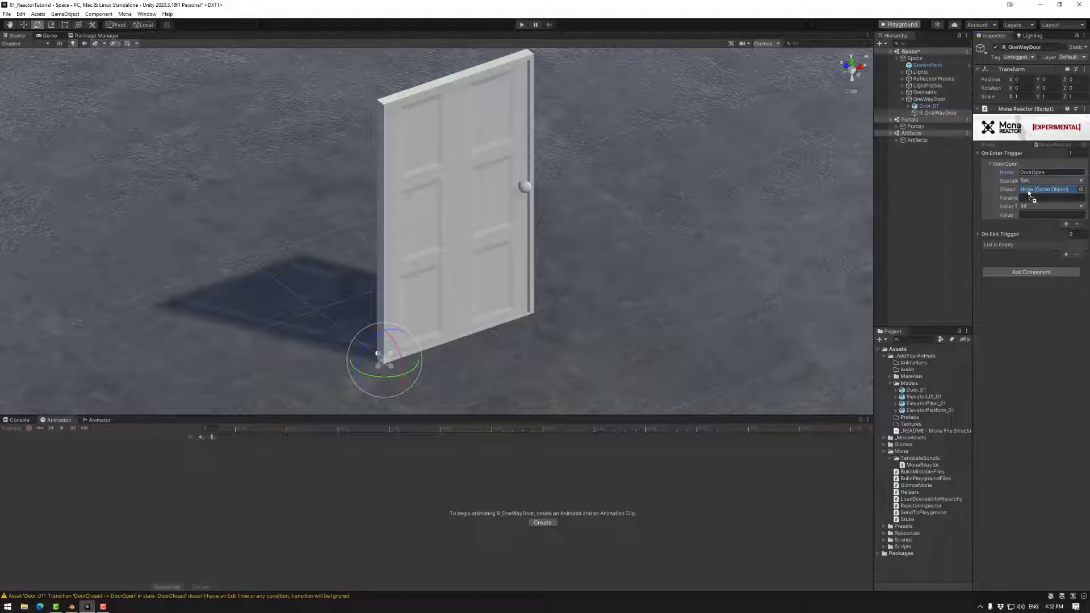
{"action": "left_click", "coordinate": [929, 106]}
{"action": "left_click", "coordinate": [937, 113]}
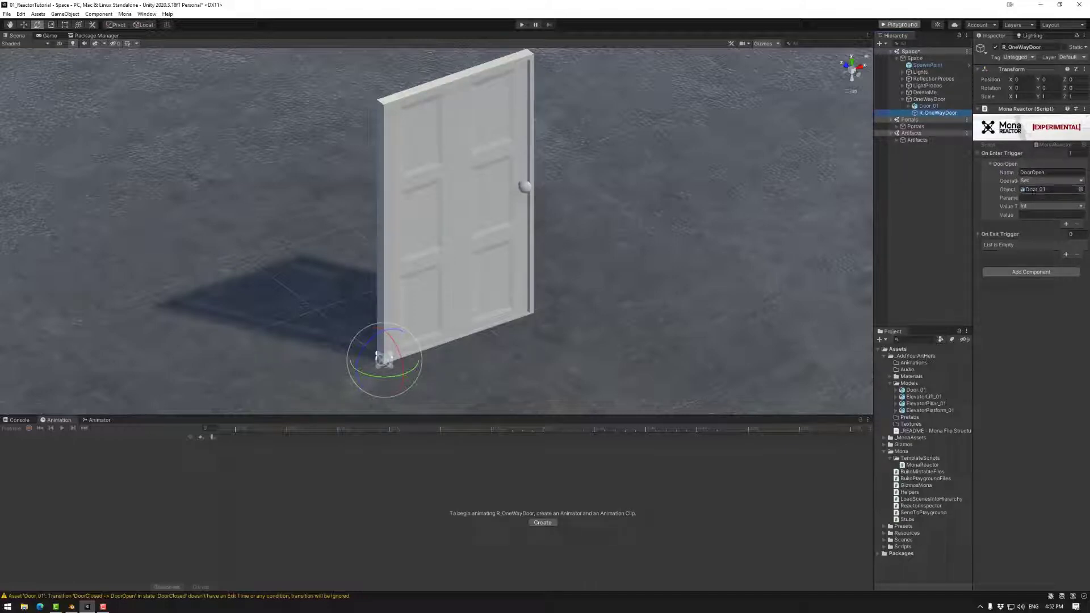
- Set the On Enter Trigger entry's parameter to DoorOpen, with value type Boolean and value true
{"action": "left_click", "coordinate": [1035, 198]}
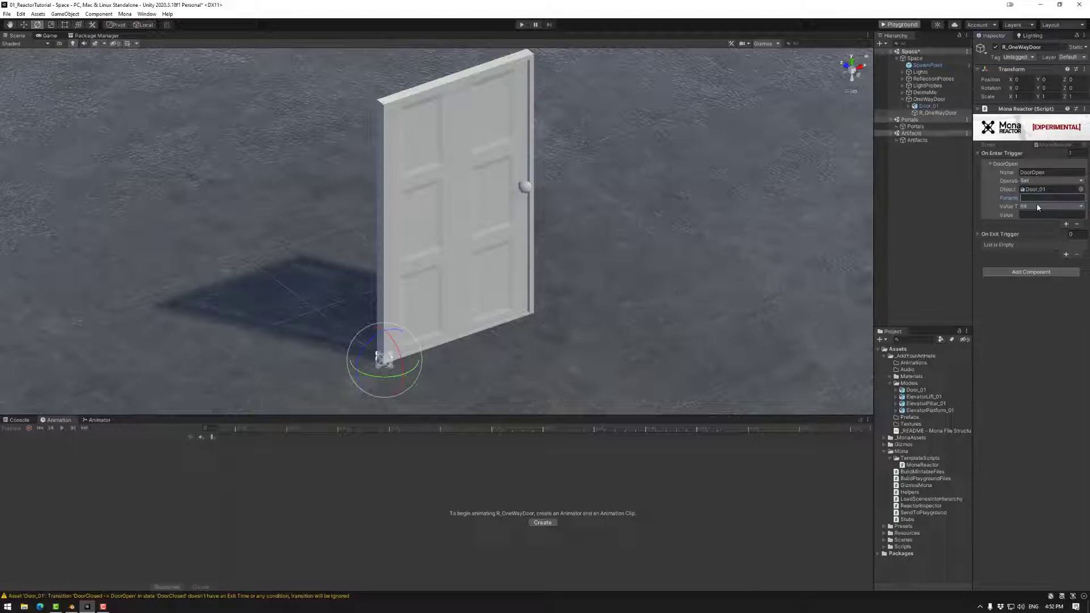
{"action": "type", "text": "DorrOpen"}
{"action": "left_click", "coordinate": [1030, 206]}
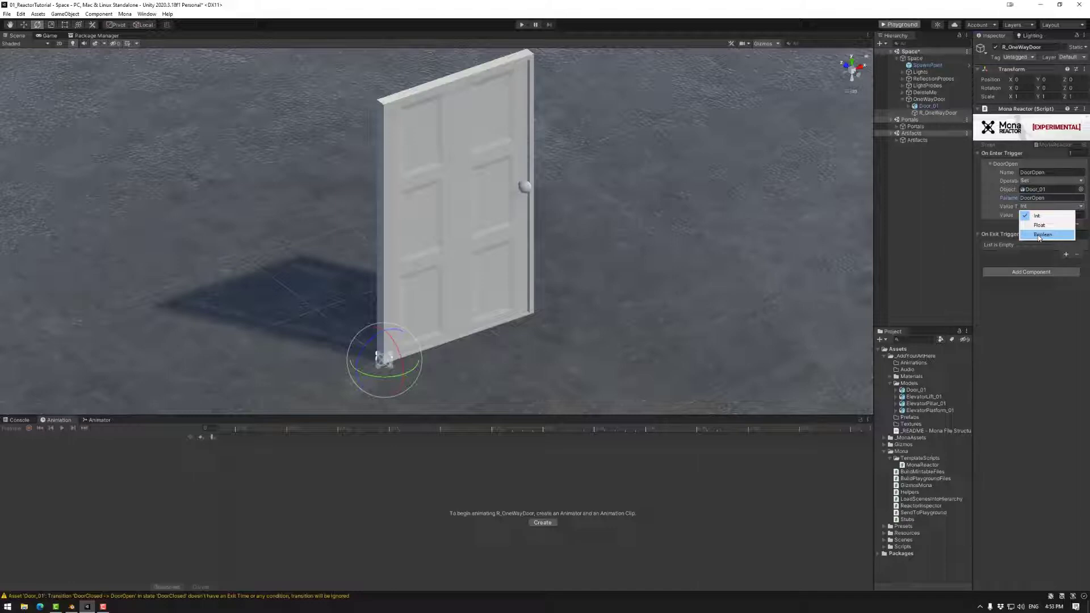
{"action": "left_click", "coordinate": [1040, 235]}
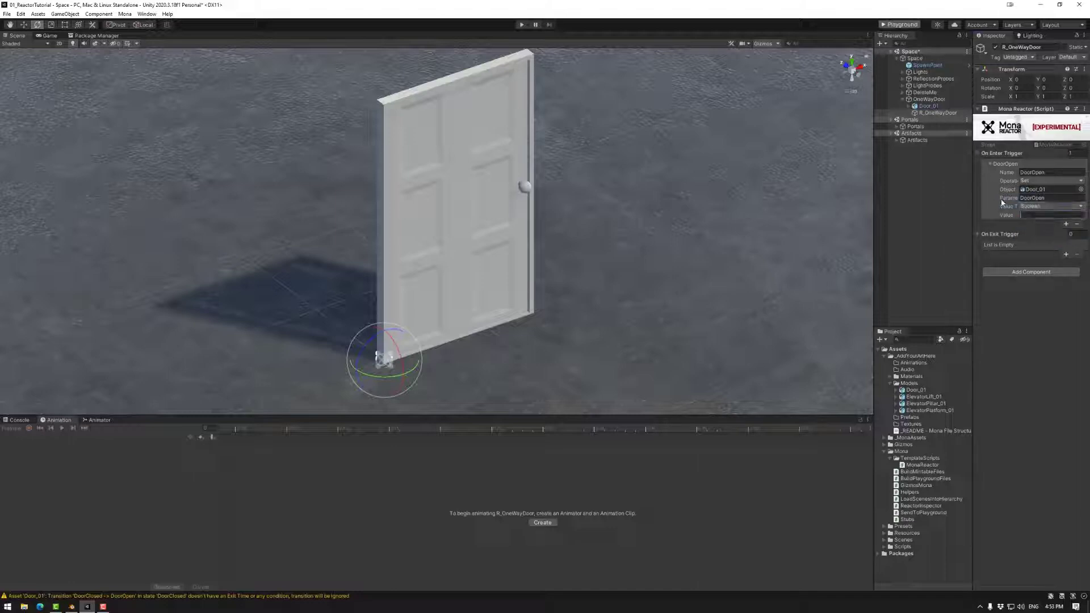
{"action": "type", "text": "true"}
{"action": "key", "text": "Return"}
- Add an On Exit Trigger entry named DoorClose and assign Door_01 as its object
{"action": "left_click", "coordinate": [1065, 253]}
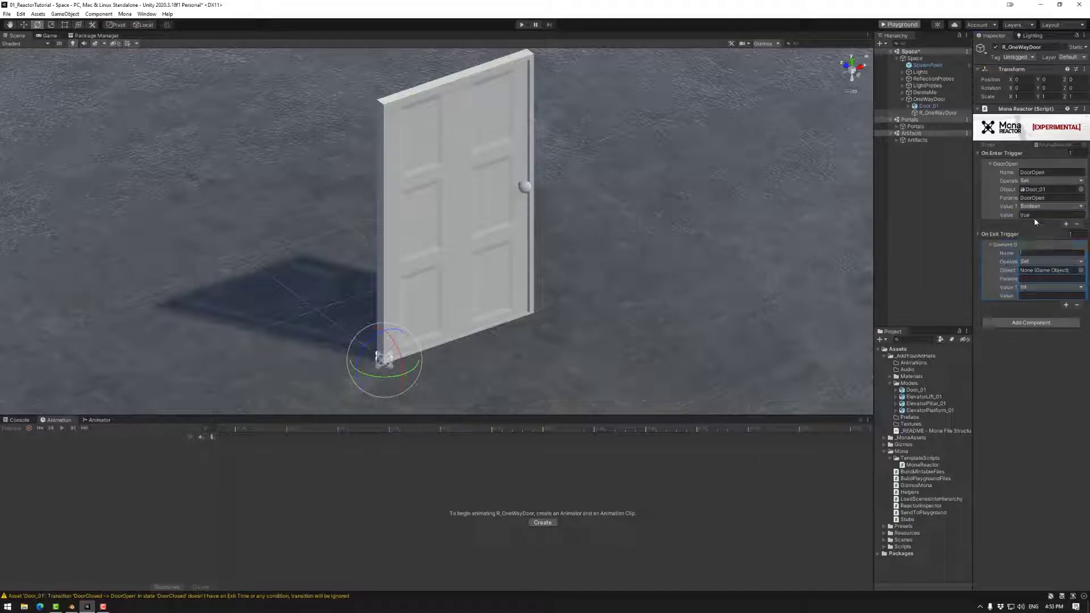
{"action": "type", "text": "DoorClose"}
{"action": "double_click", "coordinate": [1030, 253]}
{"action": "left_click", "coordinate": [1031, 253]}
{"action": "left_click_drag", "start_coordinate": [931, 106], "coordinate": [1039, 274]}
- Set the On Exit Trigger entry's parameter to DoorOpen, with value type Boolean and value false
{"action": "left_click", "coordinate": [1028, 278]}
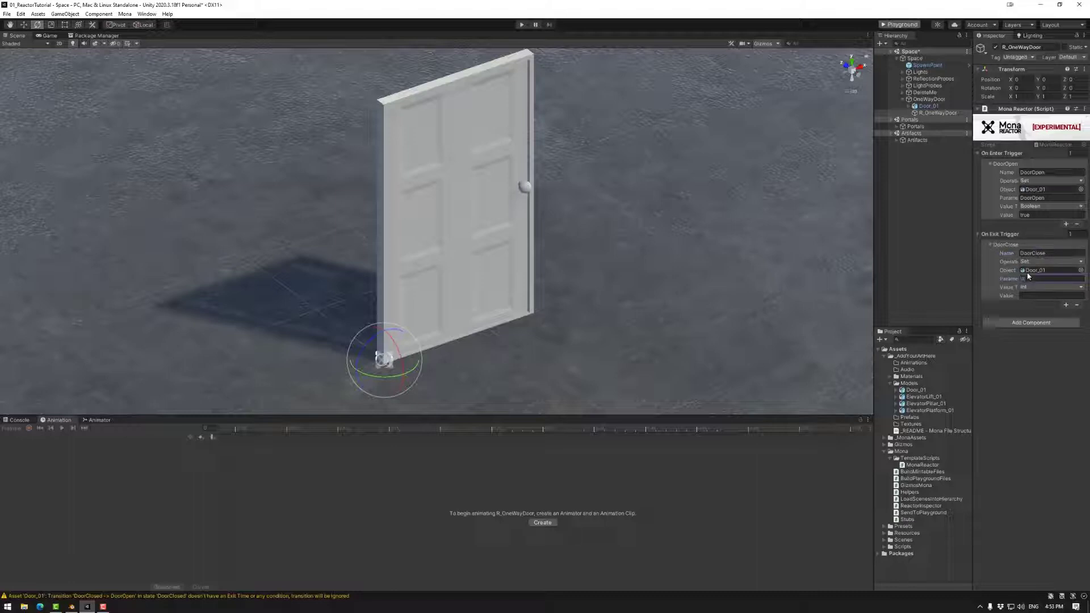
{"action": "type", "text": "DoorOpen"}
{"action": "left_click", "coordinate": [1048, 286]}
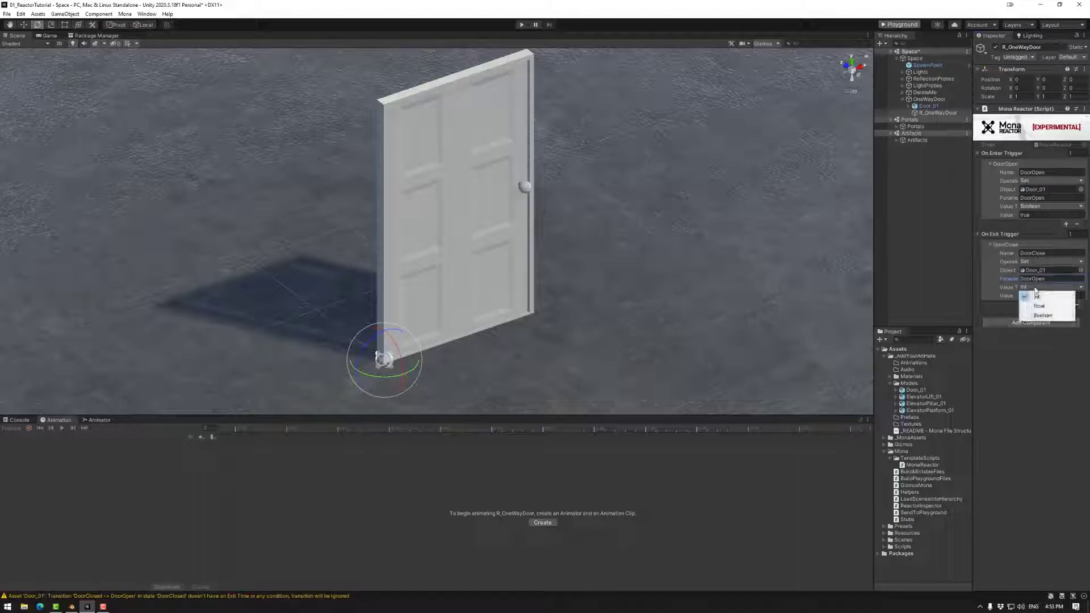
{"action": "left_click", "coordinate": [1033, 316]}
{"action": "left_click", "coordinate": [1026, 296]}
{"action": "type", "text": "false"}
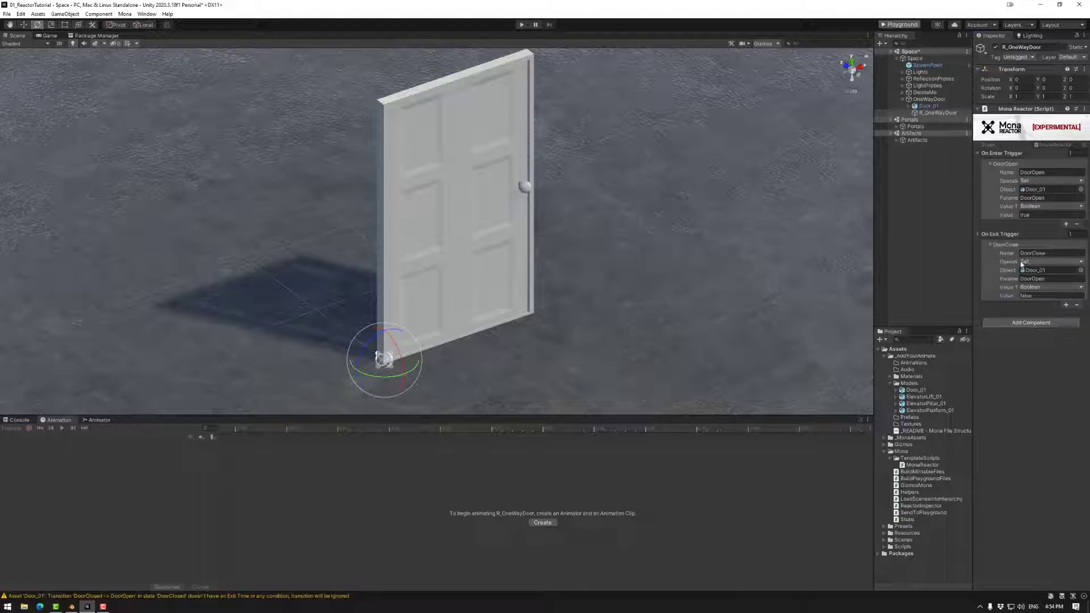
- Add a Box Collider component to R_OneWayDoor
{"action": "left_click", "coordinate": [1023, 323]}
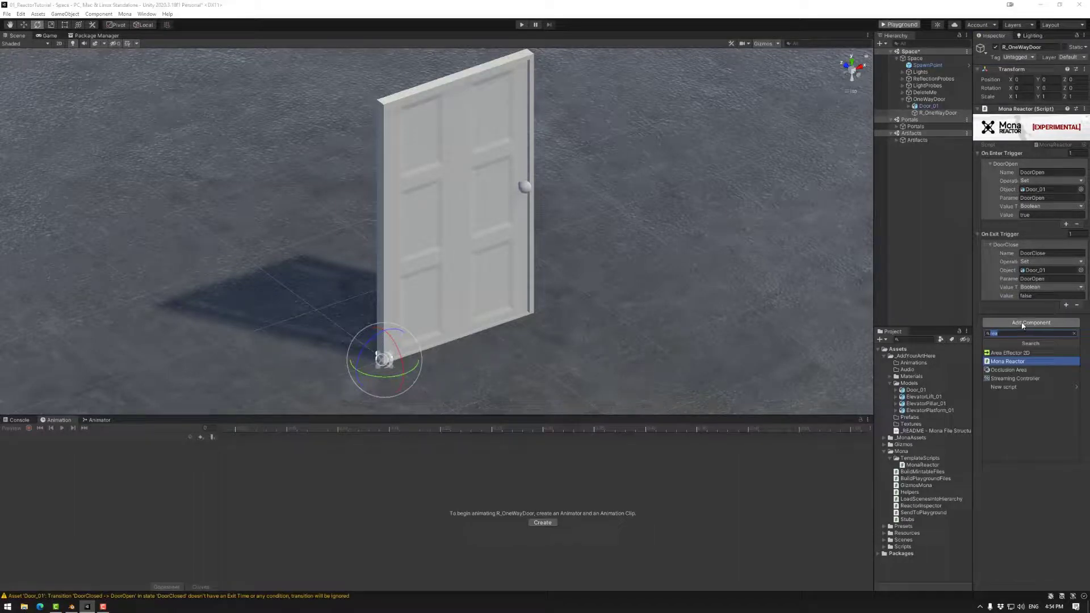
{"action": "type", "text": "box"}
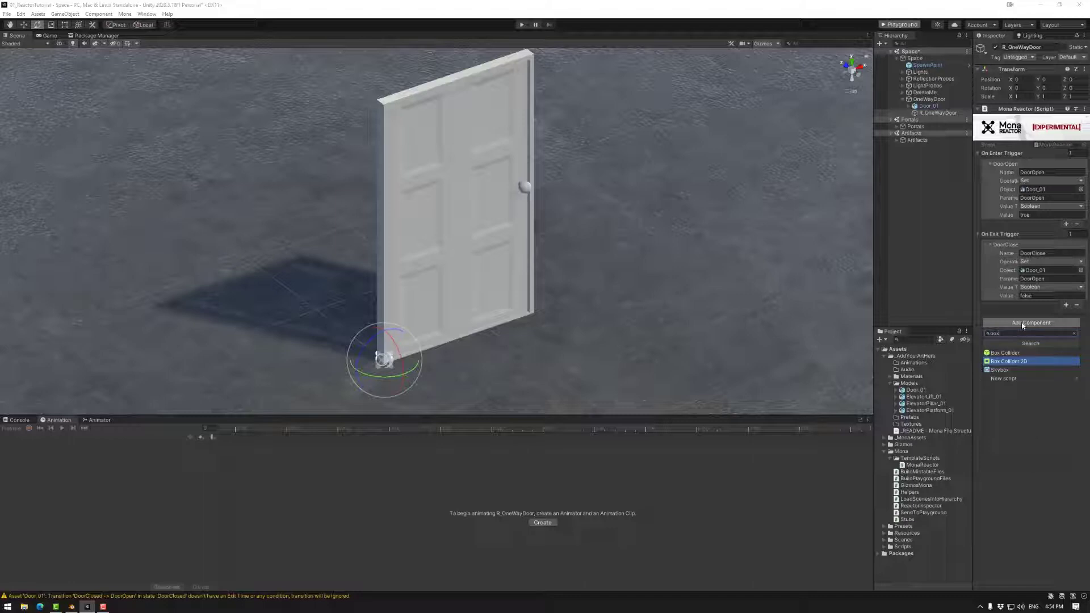
{"action": "left_click", "coordinate": [1006, 353]}
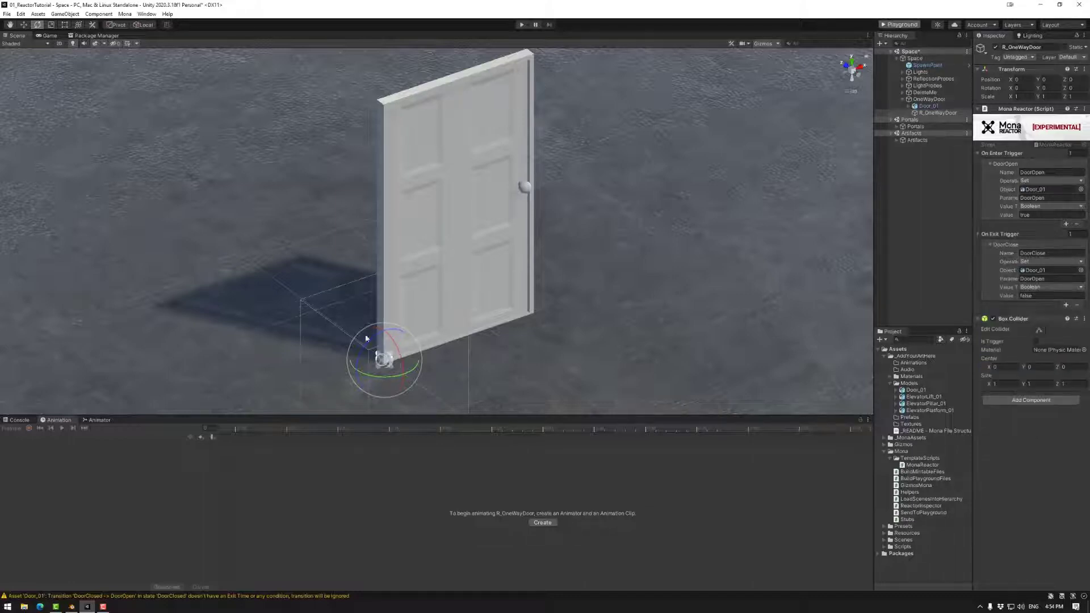
- Reshape the box collider to surround the door and the floor area on both sides, about 2.49 × 2.53 × 4.13 in size
{"action": "middle_click_drag", "start_coordinate": [442, 353], "coordinate": [440, 329]}
{"action": "left_click", "coordinate": [1037, 331]}
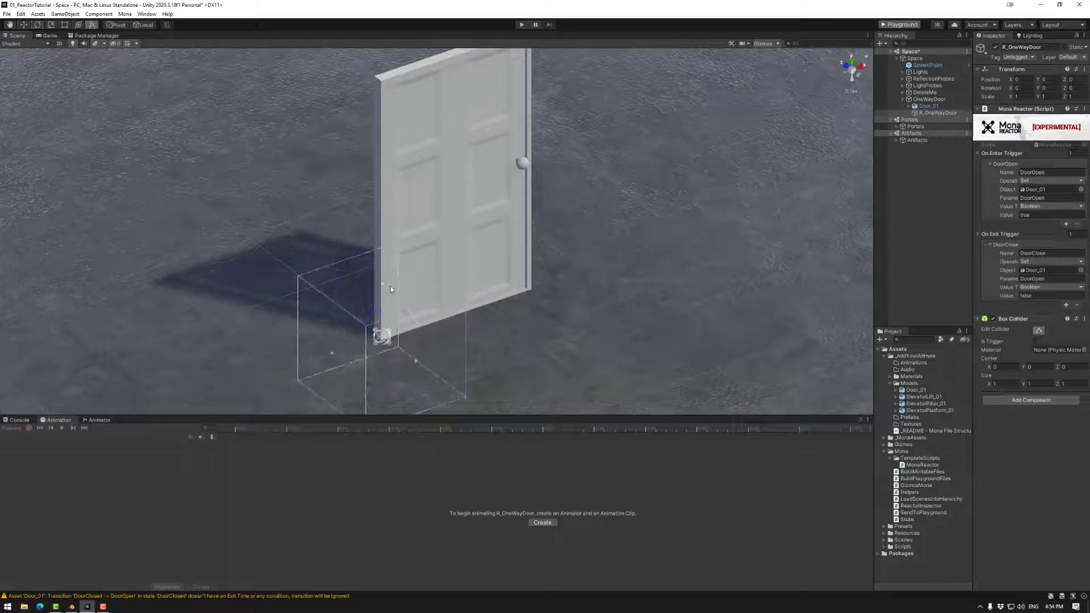
{"action": "left_click_drag", "start_coordinate": [383, 284], "coordinate": [372, 71]}
{"action": "right_click_drag", "start_coordinate": [370, 155], "coordinate": [431, 139]}
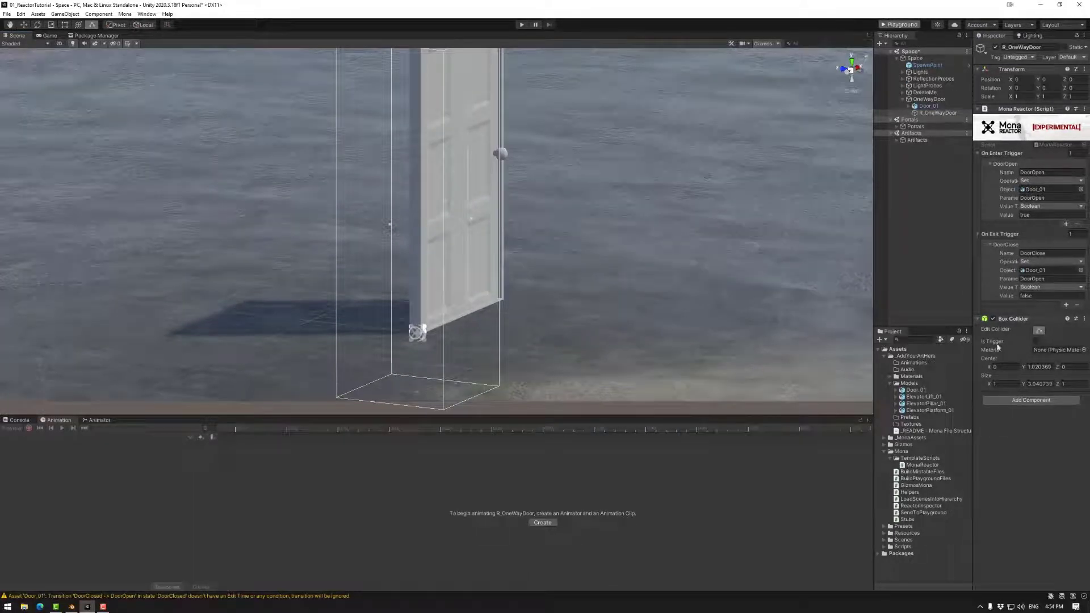
{"action": "left_click_drag", "start_coordinate": [417, 391], "coordinate": [423, 325]}
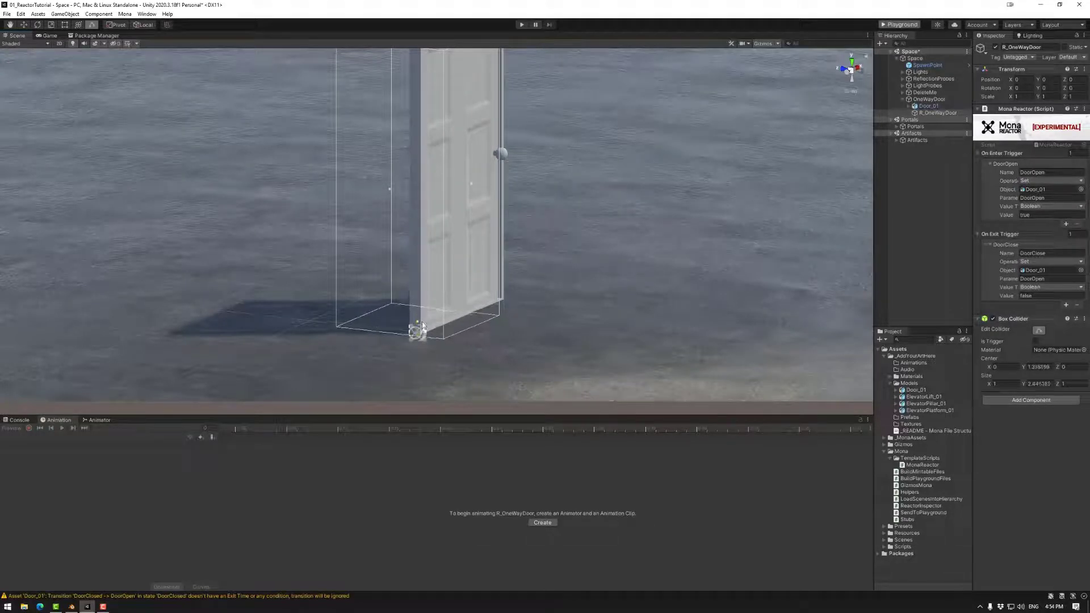
{"action": "left_click_drag", "start_coordinate": [525, 263], "coordinate": [528, 294], "text": "alt"}
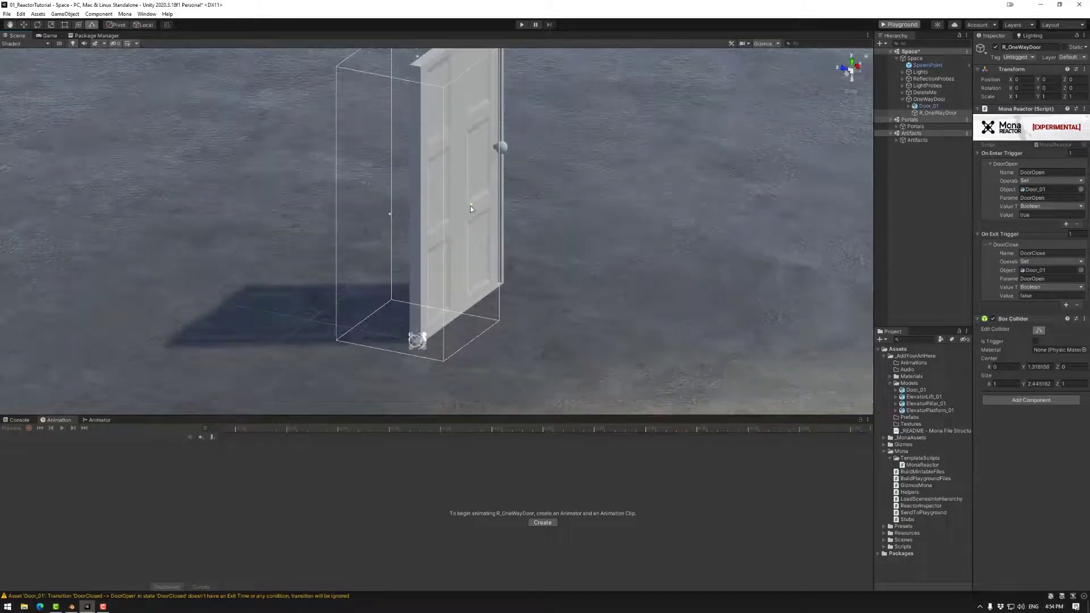
{"action": "mouse_move", "coordinate": [470, 206]}
{"action": "left_mouse_down"}
{"action": "mouse_move", "coordinate": [647, 236]}
{"action": "mouse_move", "coordinate": [384, 203]}
{"action": "mouse_move", "coordinate": [209, 200]}
{"action": "mouse_move", "coordinate": [596, 173]}
{"action": "mouse_move", "coordinate": [567, 194]}
{"action": "mouse_move", "coordinate": [620, 240]}
{"action": "mouse_move", "coordinate": [479, 261]}
{"action": "mouse_move", "coordinate": [650, 255]}
{"action": "mouse_move", "coordinate": [666, 241]}
{"action": "mouse_move", "coordinate": [418, 243]}
{"action": "mouse_move", "coordinate": [564, 237]}
{"action": "mouse_move", "coordinate": [494, 236]}
{"action": "mouse_move", "coordinate": [552, 167]}
{"action": "mouse_move", "coordinate": [573, 204]}
{"action": "mouse_move", "coordinate": [530, 207]}
{"action": "mouse_move", "coordinate": [567, 195]}
{"action": "mouse_move", "coordinate": [497, 227]}
{"action": "mouse_move", "coordinate": [451, 207]}
{"action": "left_mouse_up"}
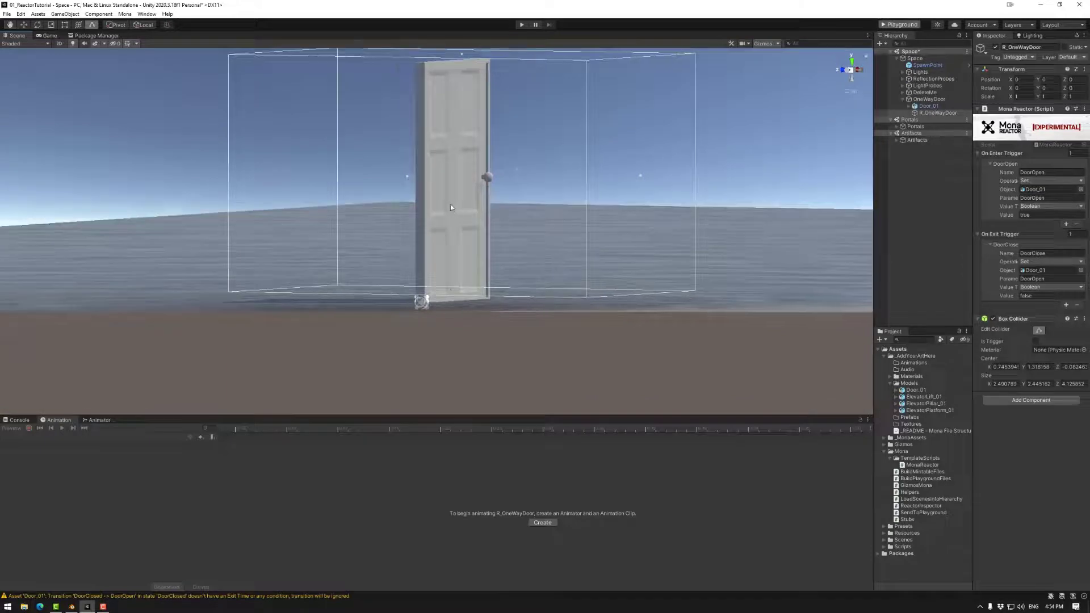
{"action": "left_click_drag", "start_coordinate": [461, 298], "coordinate": [462, 305]}
{"action": "left_click_drag", "start_coordinate": [575, 245], "coordinate": [624, 238], "text": "alt"}
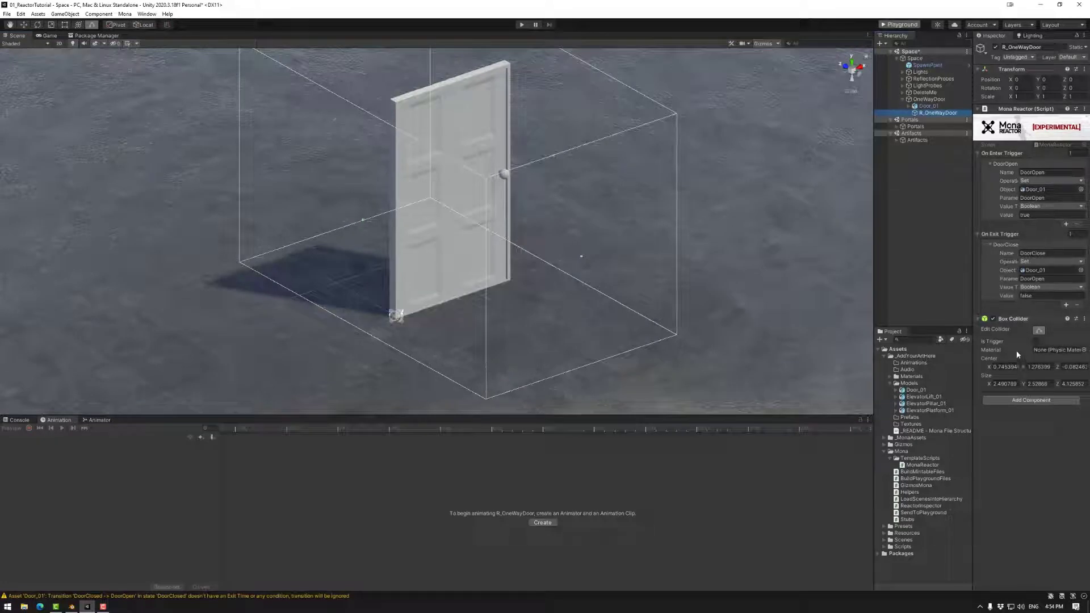
- Expand Door_01, inspect its Door child object, and reselect the Door_01 parent
{"action": "left_click", "coordinate": [928, 106]}
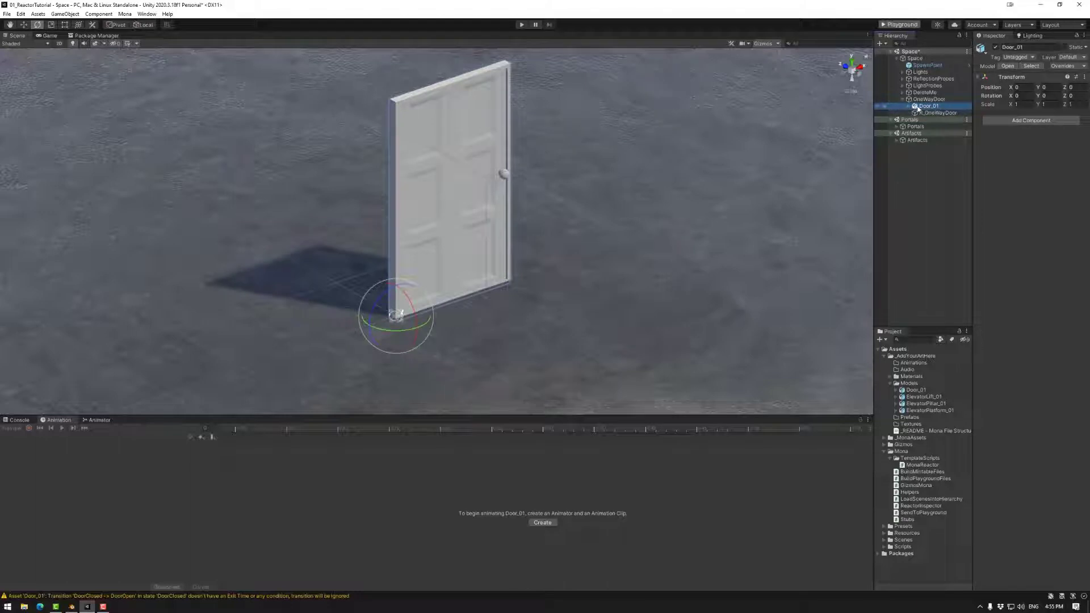
{"action": "left_click", "coordinate": [908, 106]}
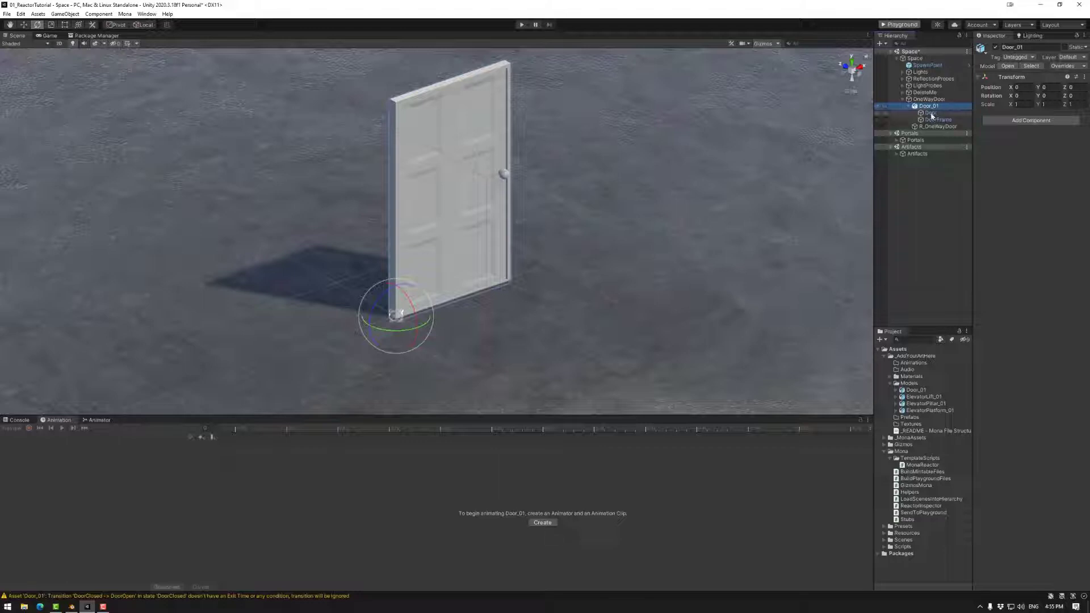
{"action": "left_click", "coordinate": [931, 113]}
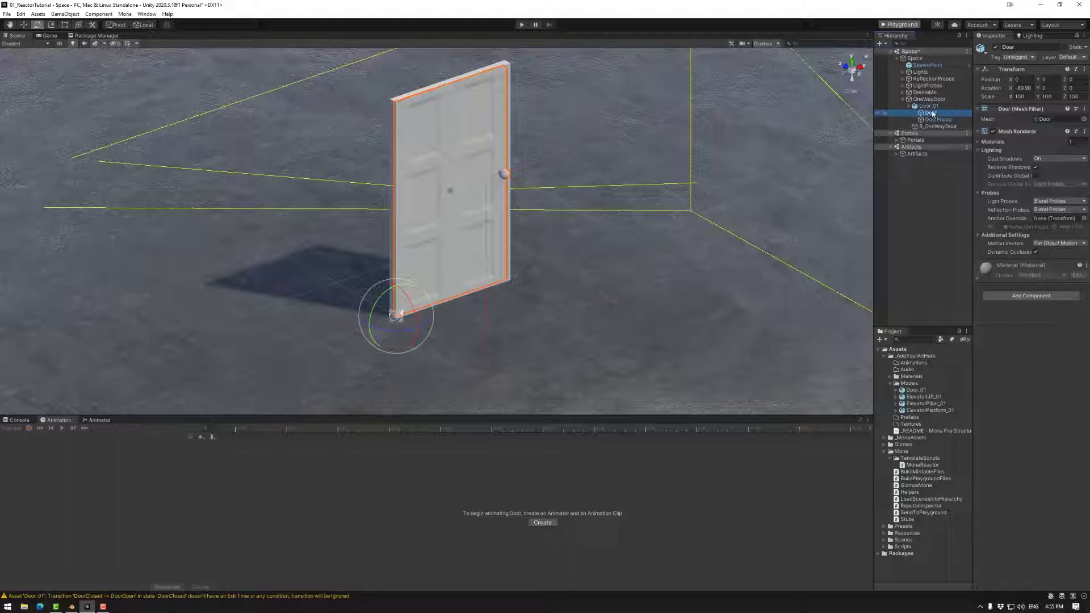
{"action": "left_click", "coordinate": [926, 107]}
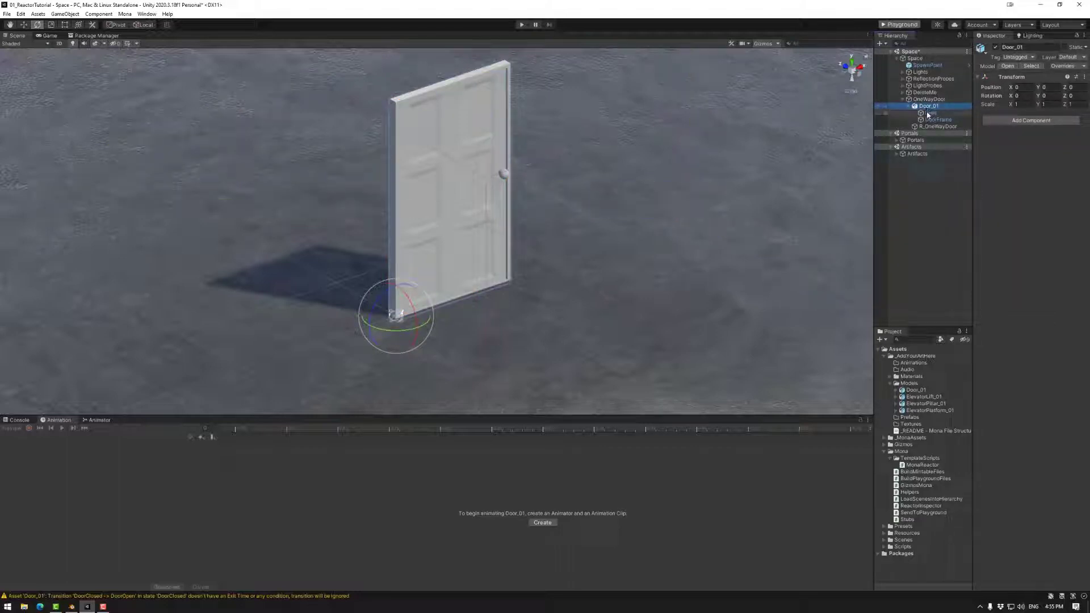
- Start creating an animation clip for Door_01 and browse to the 01_ReactorTutorial project's Assets/_AddYourArtHere/Animations folder as the save location
{"action": "left_click", "coordinate": [930, 114]}
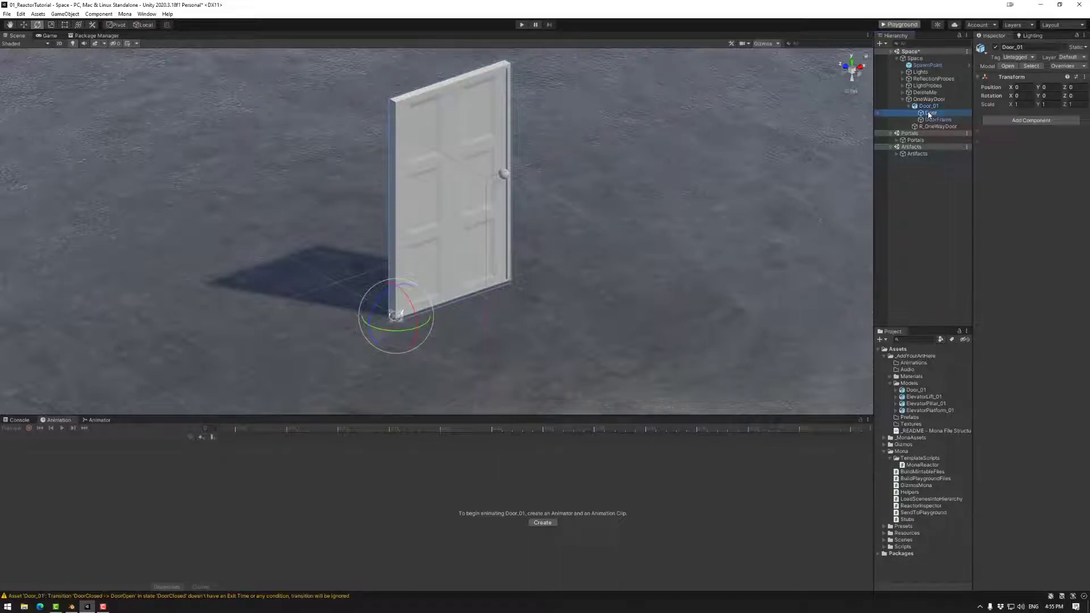
{"action": "left_click", "coordinate": [930, 107]}
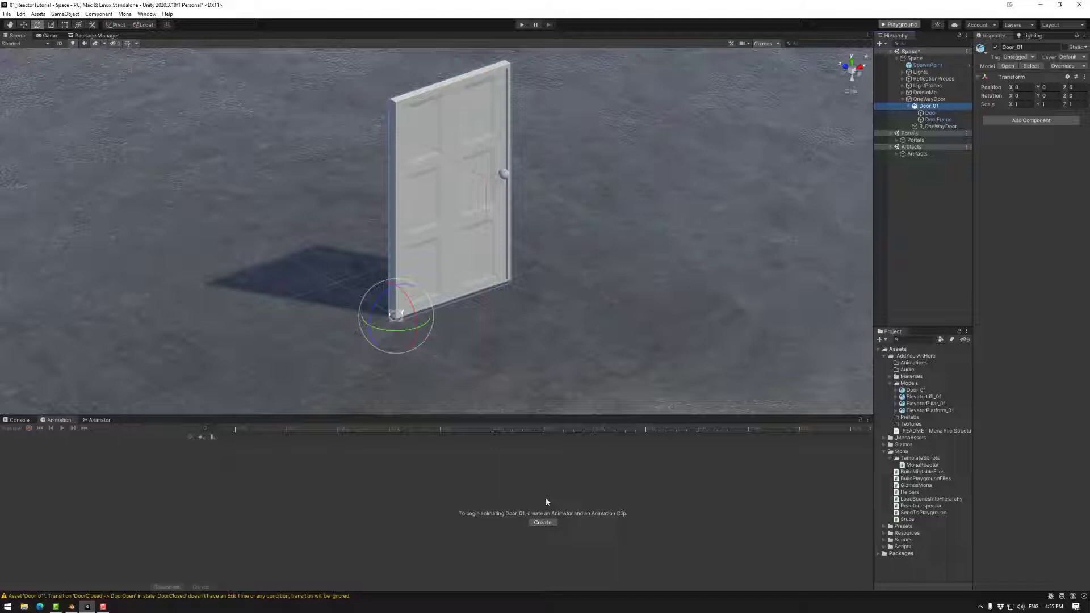
{"action": "left_click", "coordinate": [545, 523]}
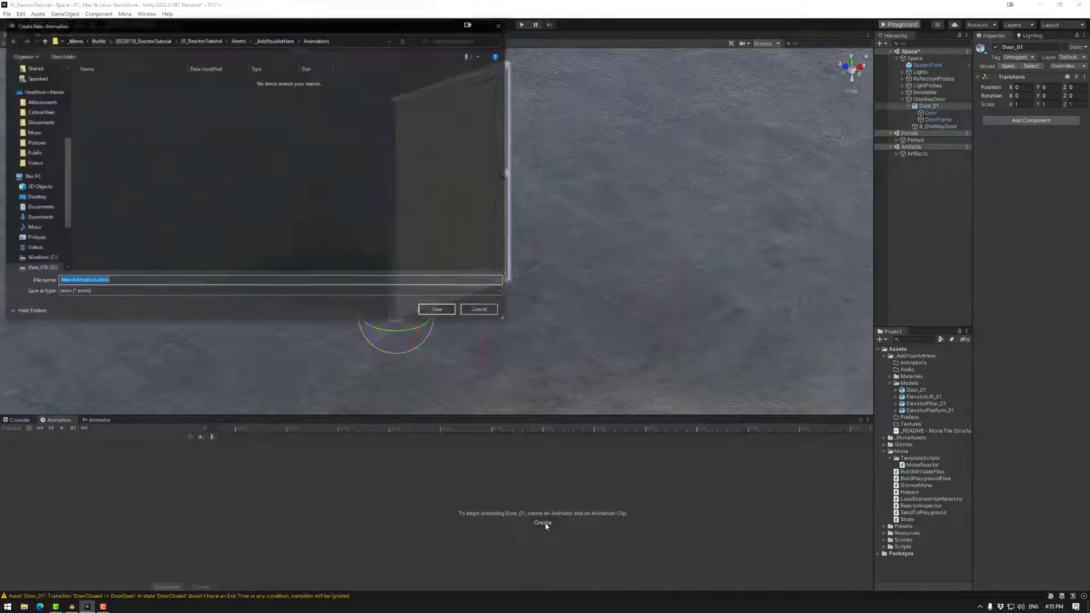
{"action": "left_click", "coordinate": [148, 40]}
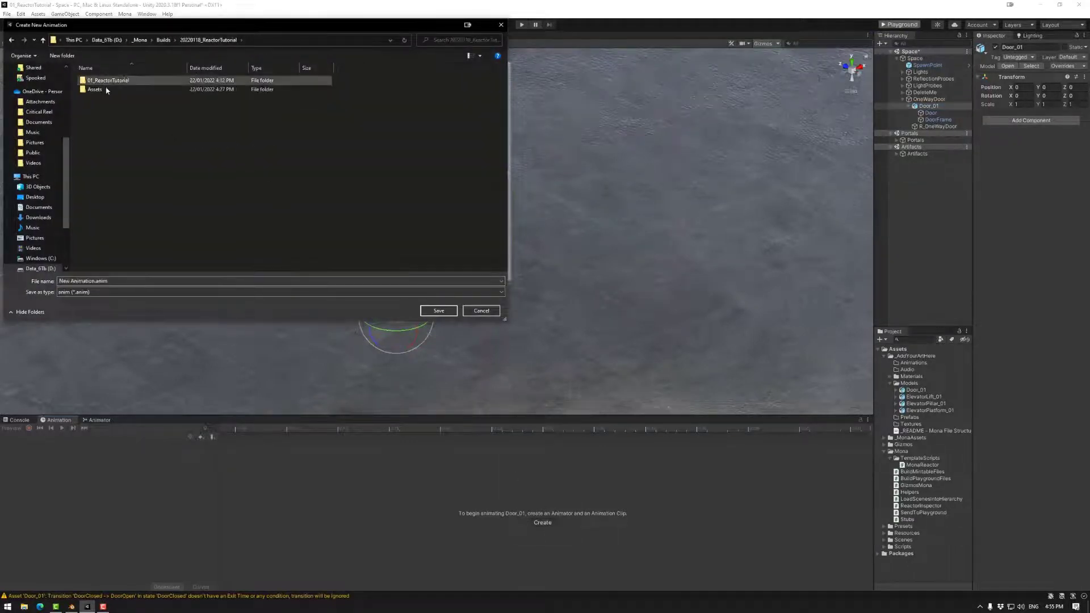
{"action": "double_click", "coordinate": [118, 83]}
{"action": "double_click", "coordinate": [110, 91]}
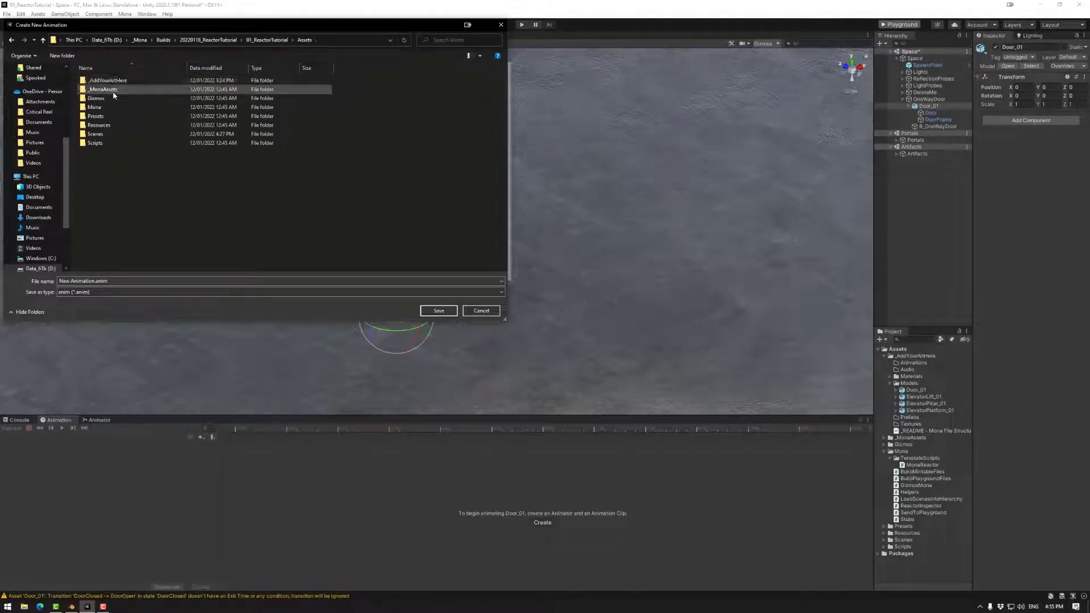
{"action": "double_click", "coordinate": [111, 81]}
{"action": "double_click", "coordinate": [100, 80]}
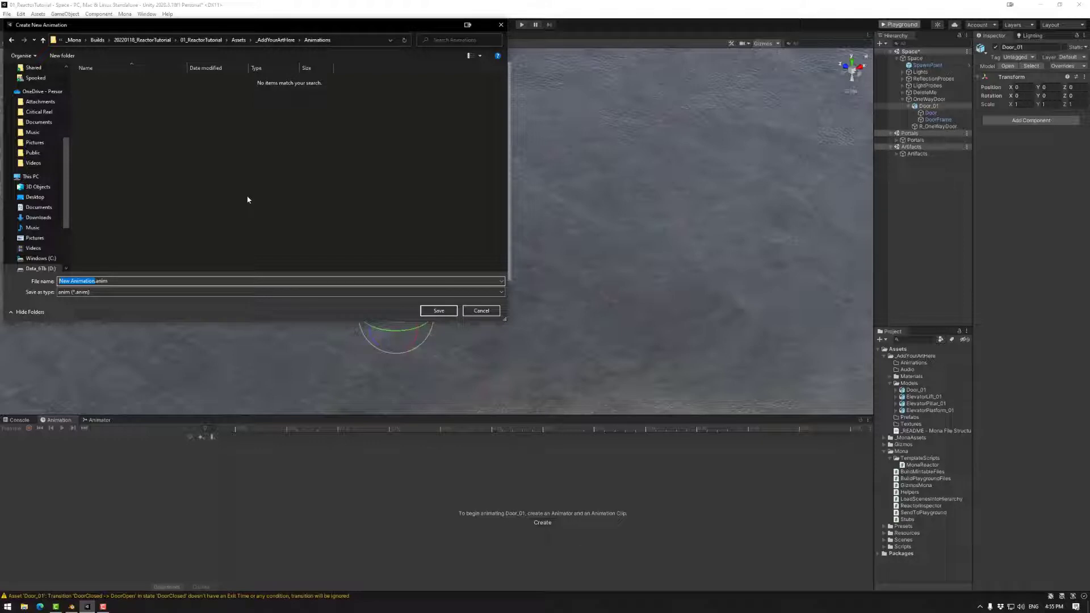
- Name the new animation clip OneDoor_Closed and save it
{"action": "type", "text": "DoorClosed"}
{"action": "key", "text": "Home"}
{"action": "type", "text": "One"}
{"action": "key", "text": "Right"}
{"action": "key", "text": "Right"}
{"action": "key", "text": "Right"}
{"action": "key", "text": "Right"}
{"action": "type", "text": "_"}
{"action": "key", "text": "Return"}
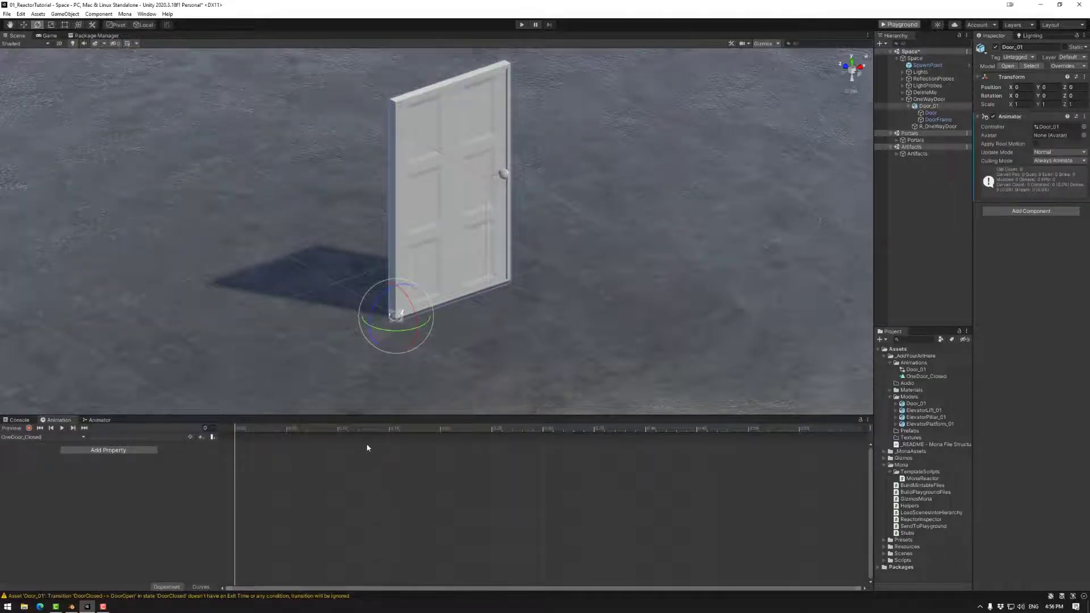
- Create a second animation clip for Door_01 named OneDoor_Open in the same Animations folder
{"action": "left_click", "coordinate": [81, 437]}
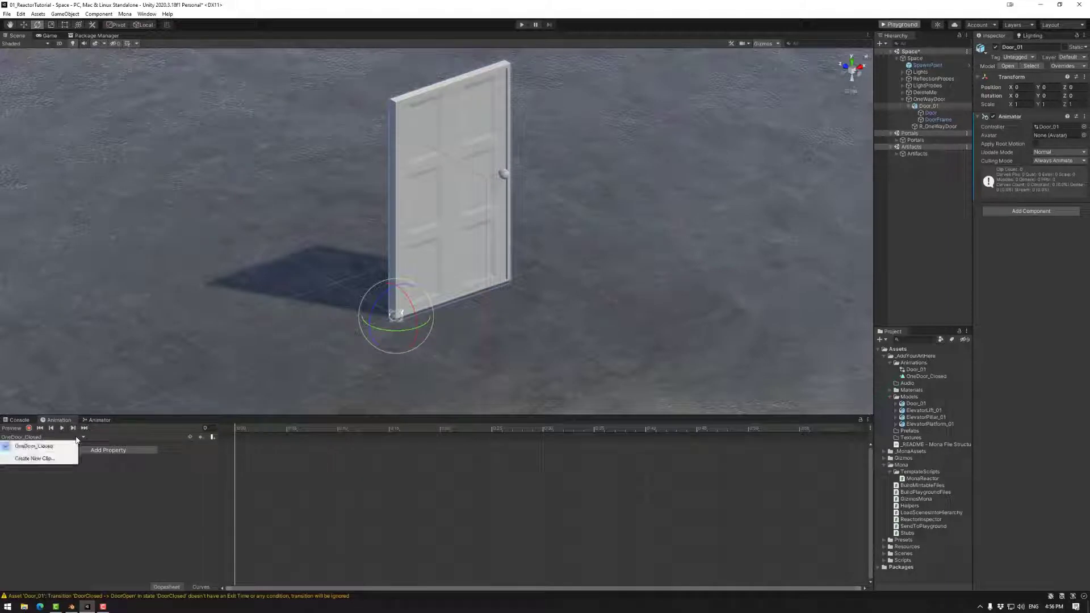
{"action": "left_click", "coordinate": [50, 458]}
{"action": "left_click", "coordinate": [109, 80]}
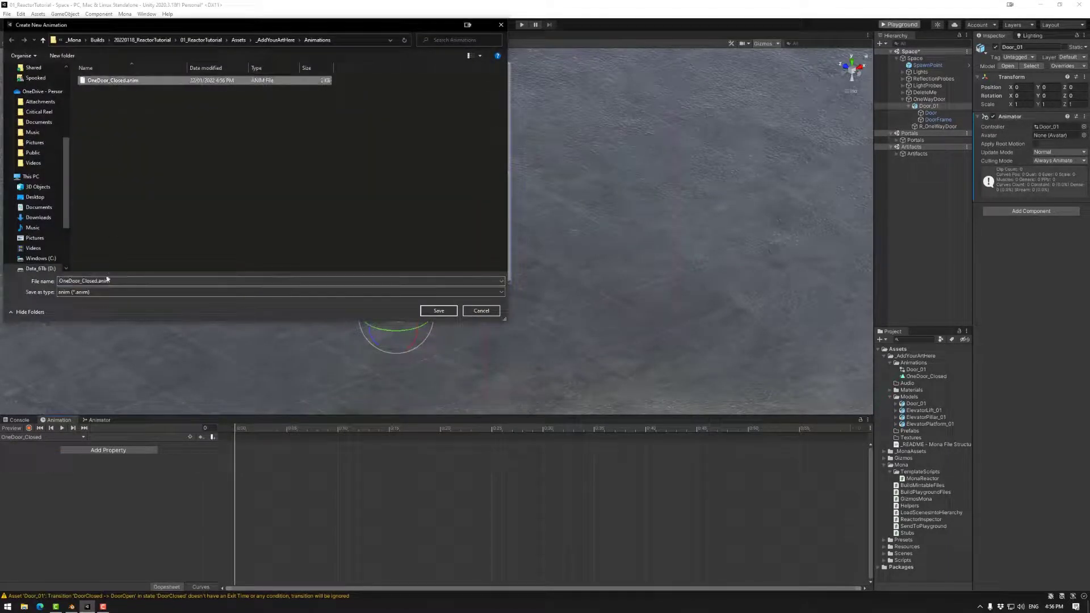
{"action": "left_click", "coordinate": [84, 280]}
{"action": "double_click", "coordinate": [89, 280]}
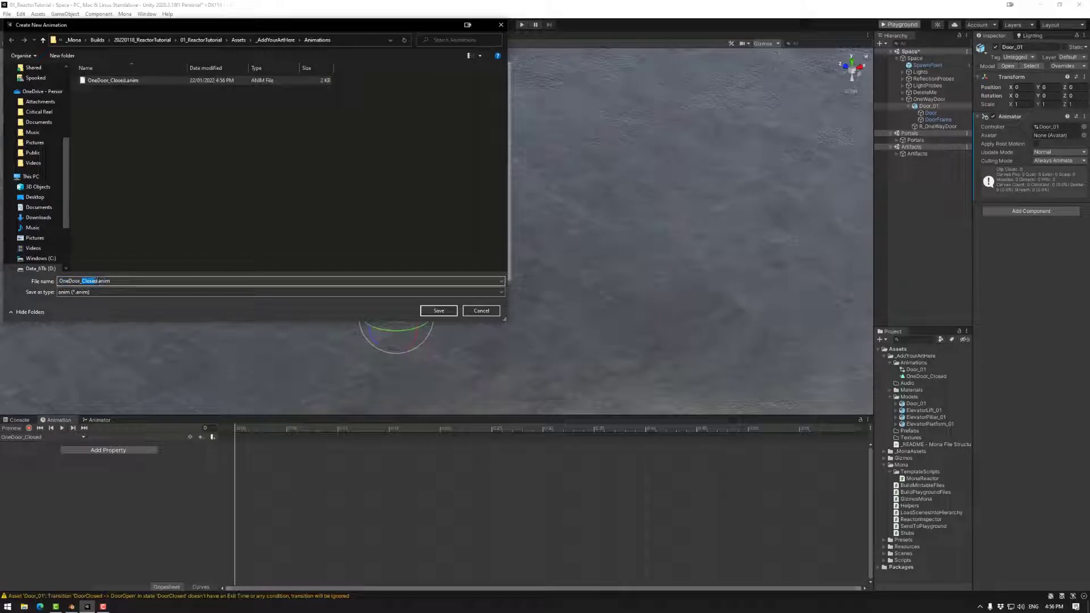
{"action": "type", "text": "Open"}
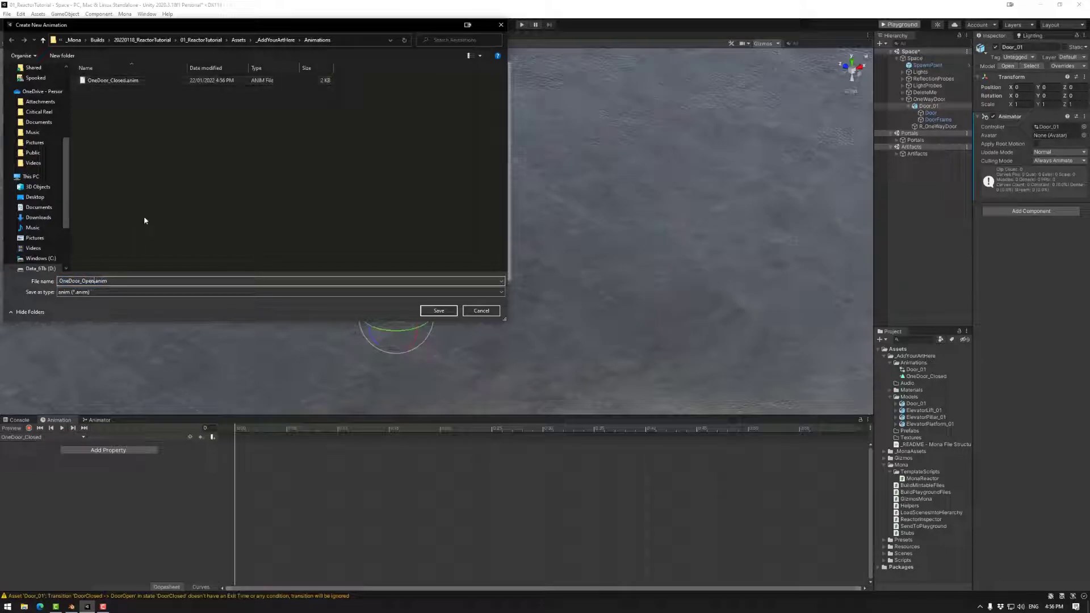
{"action": "left_click", "coordinate": [438, 311]}
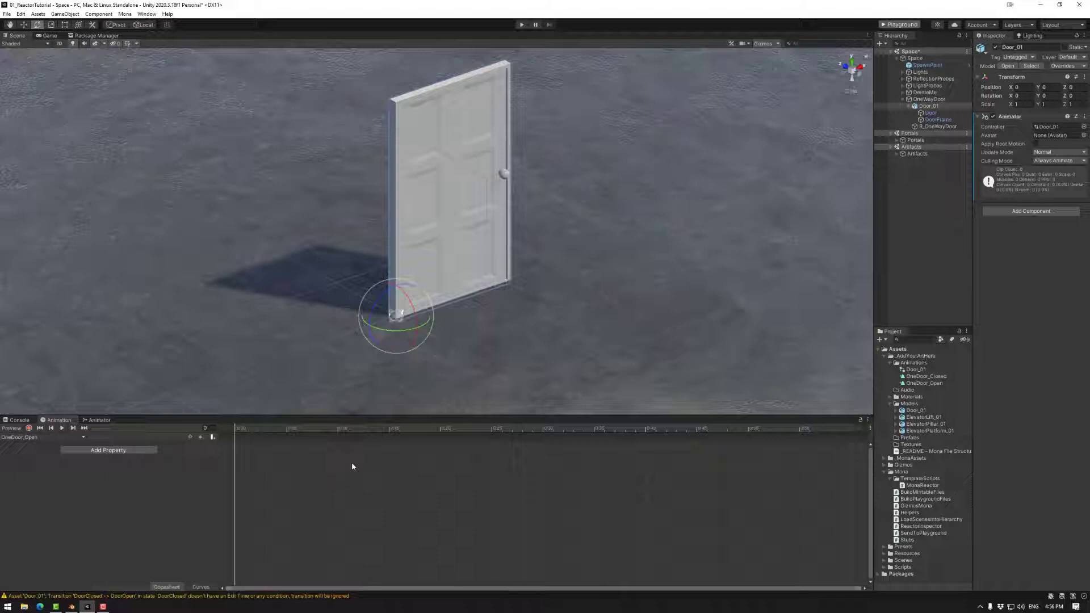
- Record a rotation keyframe for the Door child object in its closed position at frame 0 of the OneDoor_Closed clip
{"action": "left_click", "coordinate": [74, 437]}
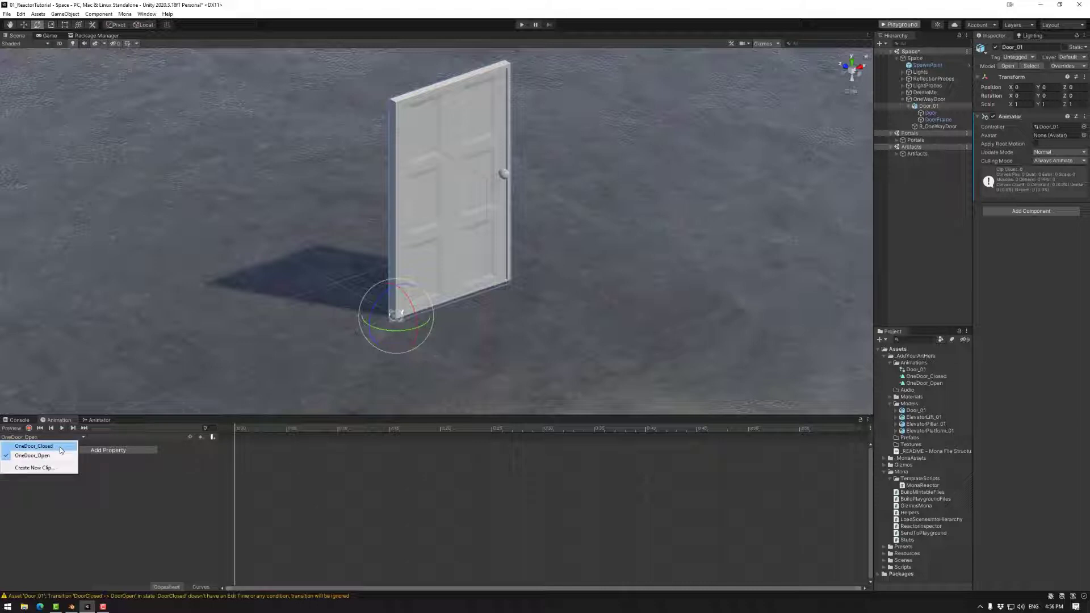
{"action": "left_click", "coordinate": [60, 447]}
{"action": "left_click", "coordinate": [29, 429]}
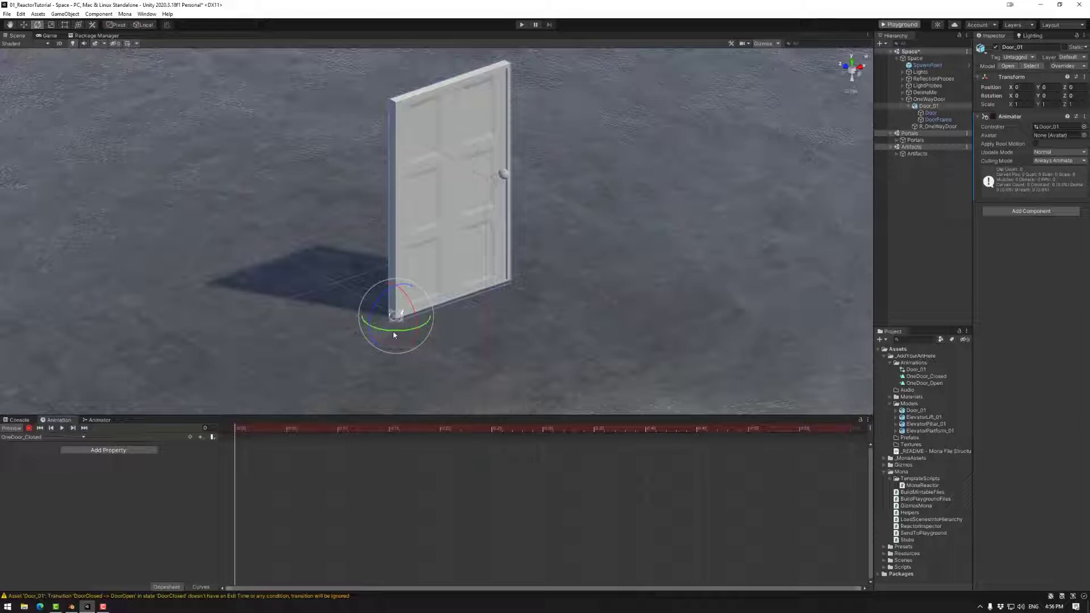
{"action": "mouse_move", "coordinate": [395, 335]}
{"action": "left_mouse_down"}
{"action": "mouse_move", "coordinate": [408, 335]}
{"action": "mouse_move", "coordinate": [396, 329]}
{"action": "left_mouse_up"}
{"action": "key", "text": "ctrl+z"}
{"action": "left_click", "coordinate": [930, 113]}
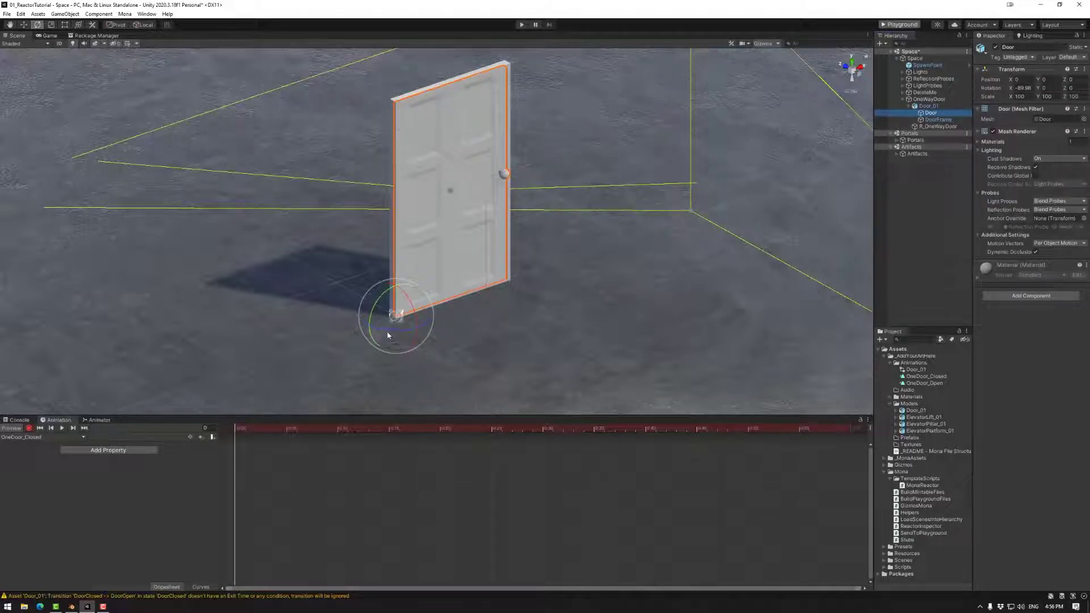
{"action": "mouse_move", "coordinate": [389, 334]}
{"action": "left_mouse_down"}
{"action": "mouse_move", "coordinate": [408, 336]}
{"action": "mouse_move", "coordinate": [390, 333]}
{"action": "left_mouse_up"}
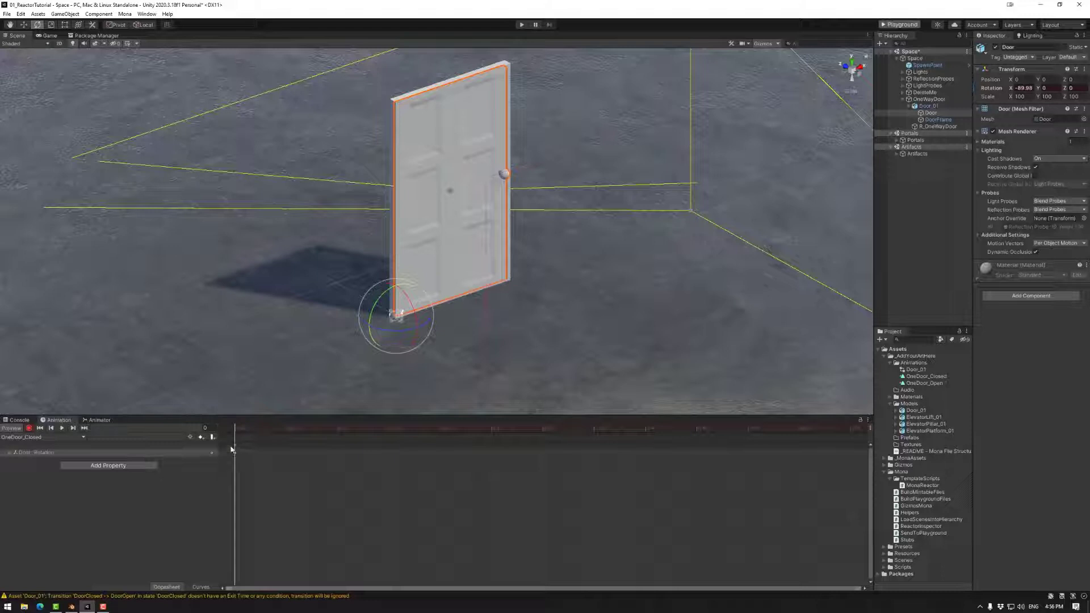
- Record the Door child swung open to a Z rotation of -105 at frame 0 of OneDoor_Open, and return to the OneDoor_Closed clip
{"action": "left_click", "coordinate": [32, 437]}
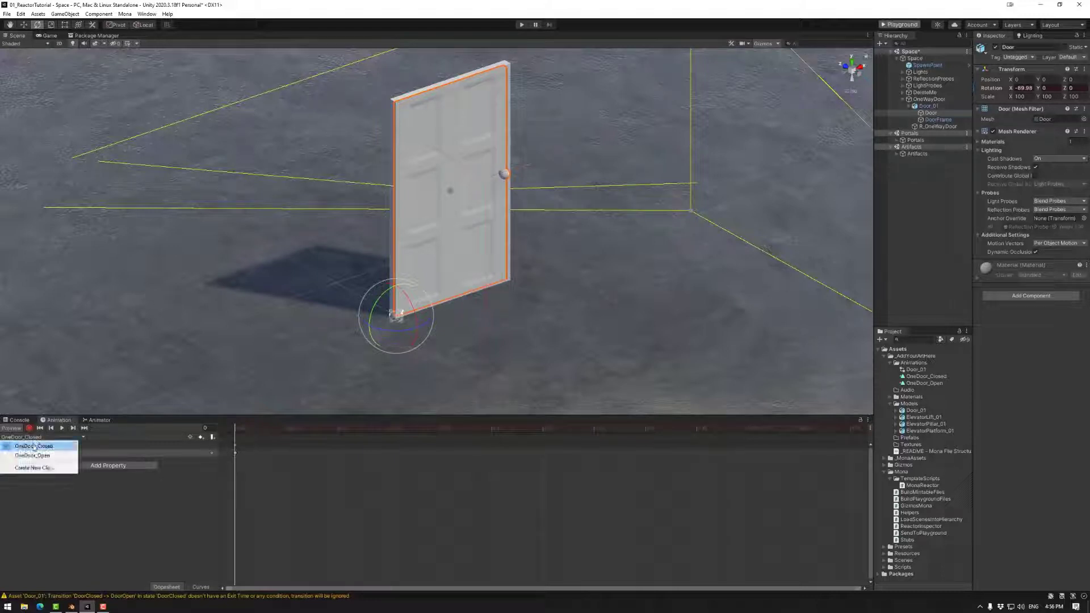
{"action": "left_click", "coordinate": [34, 456]}
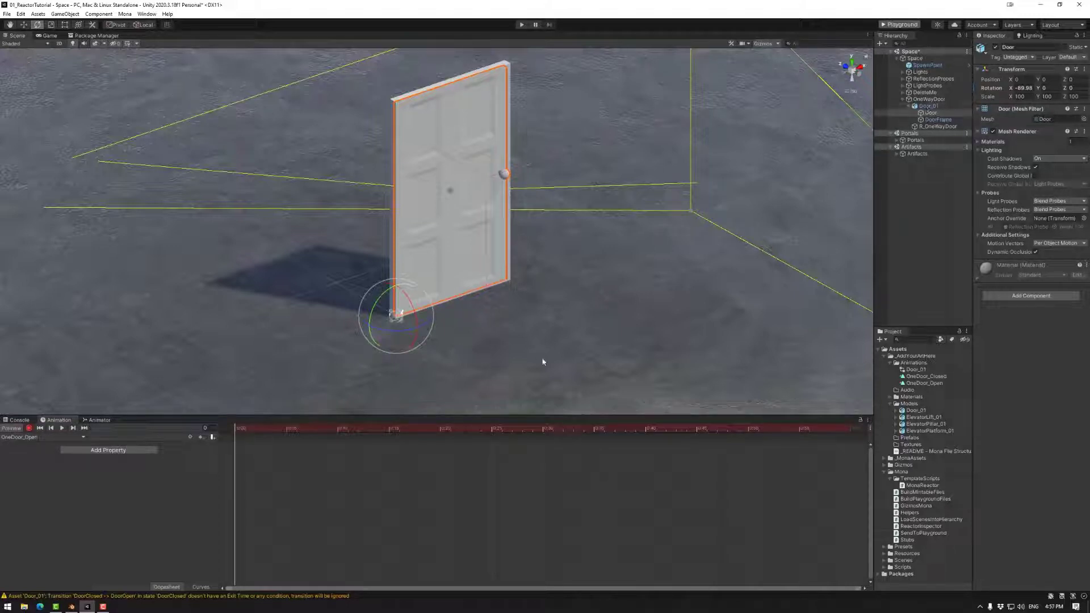
{"action": "left_click_drag", "start_coordinate": [405, 338], "coordinate": [515, 339]}
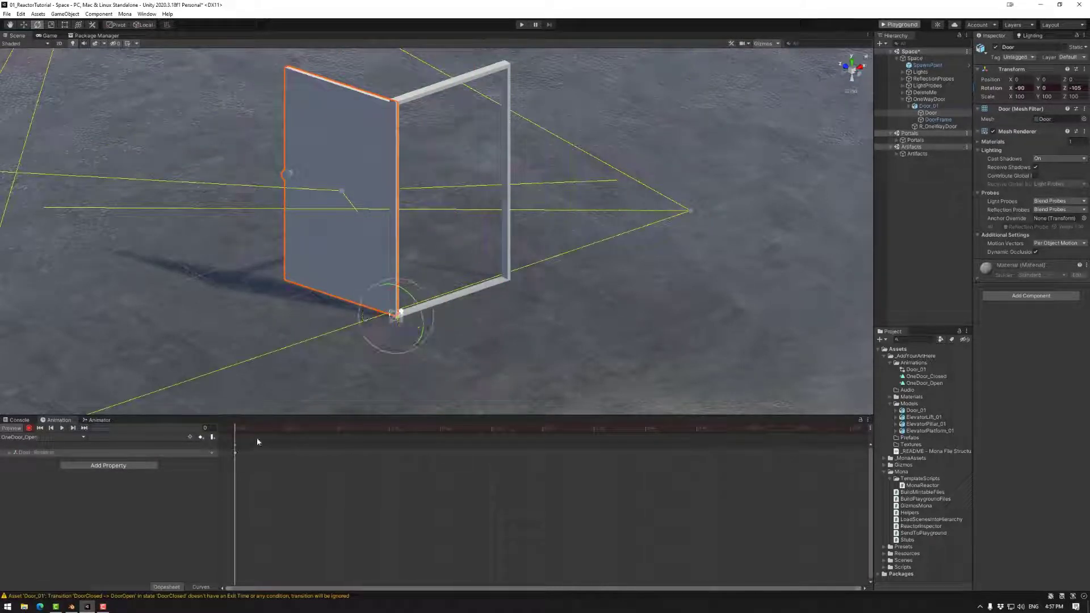
{"action": "left_click", "coordinate": [42, 437]}
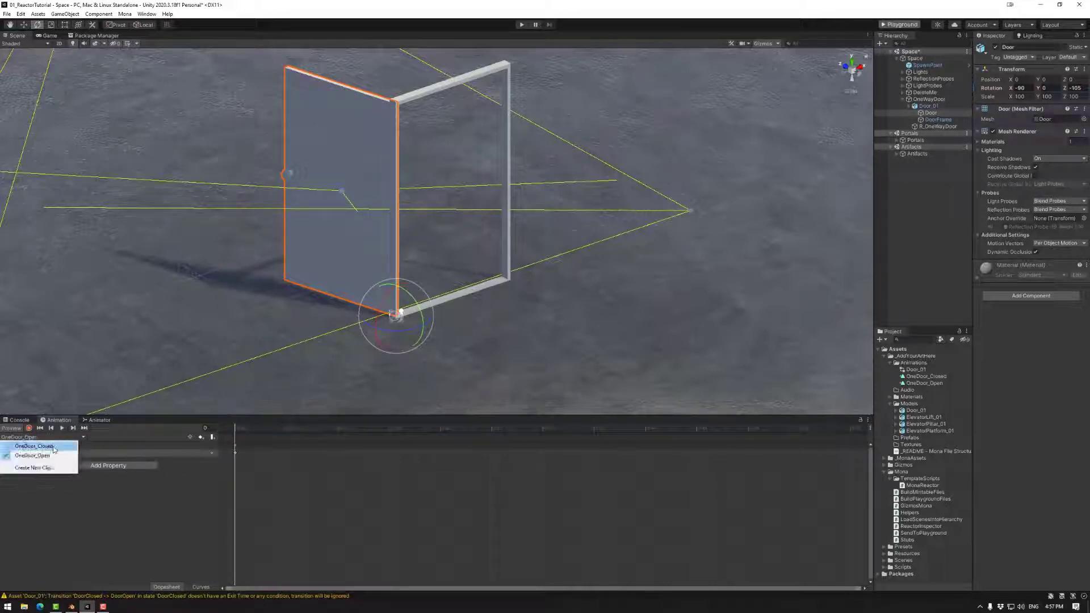
{"action": "left_click", "coordinate": [23, 445]}
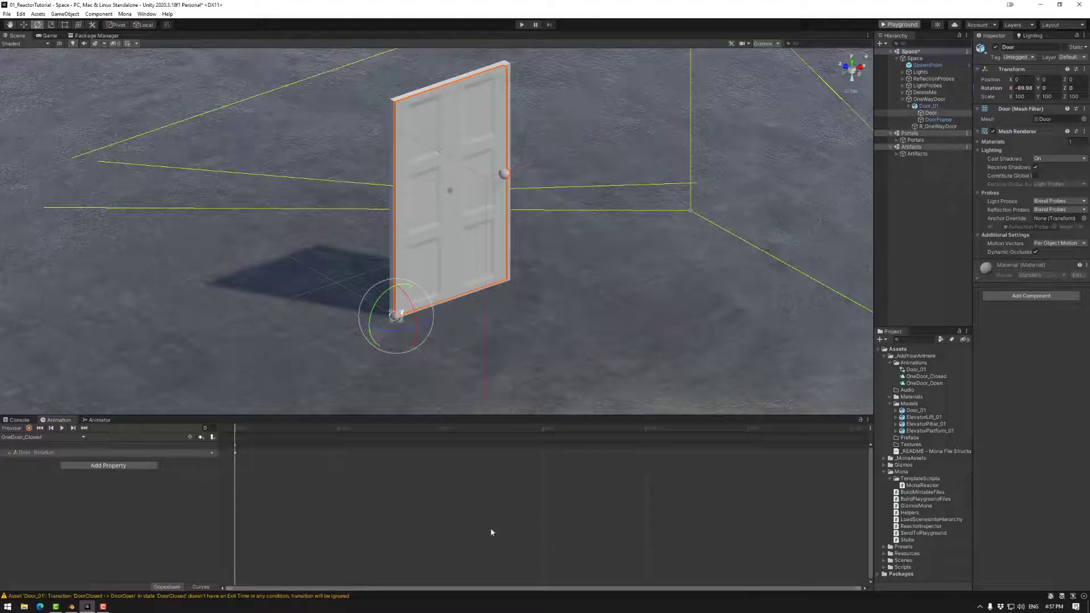
- Show Door_01's state graph in the Animator and arrange OneDoor_Closed beside Entry with OneDoor_Open directly above it
{"action": "left_click", "coordinate": [99, 421]}
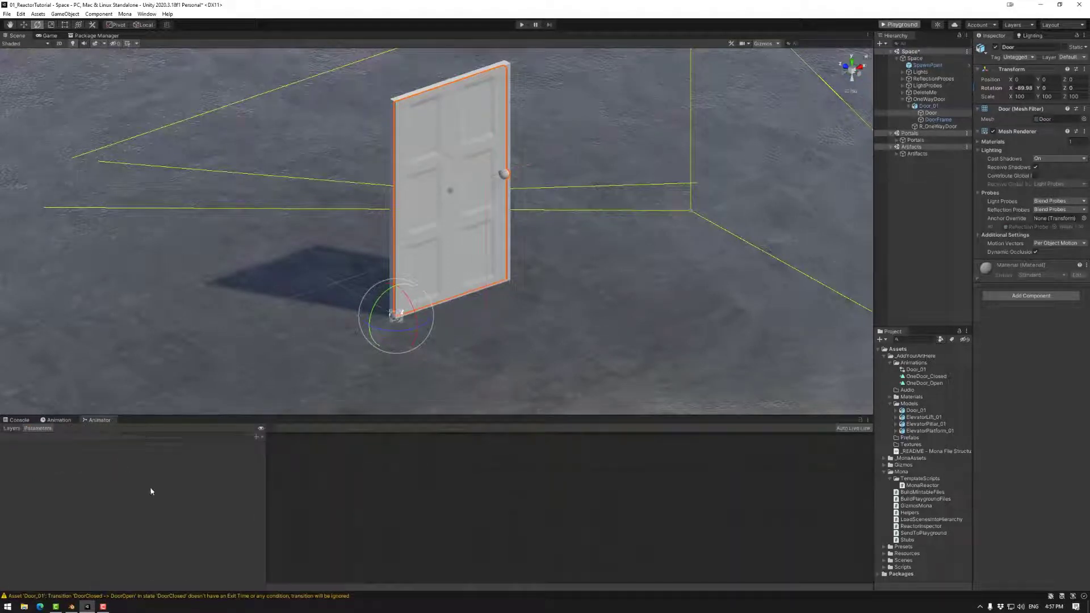
{"action": "left_click", "coordinate": [929, 106]}
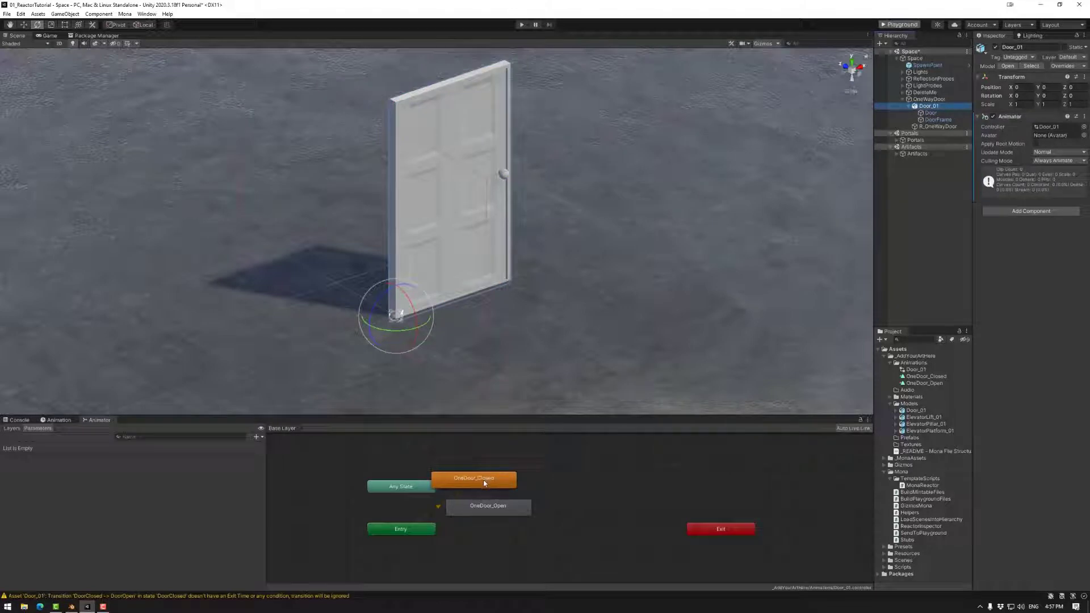
{"action": "left_click_drag", "start_coordinate": [497, 514], "coordinate": [577, 470]}
{"action": "left_click_drag", "start_coordinate": [462, 481], "coordinate": [503, 524]}
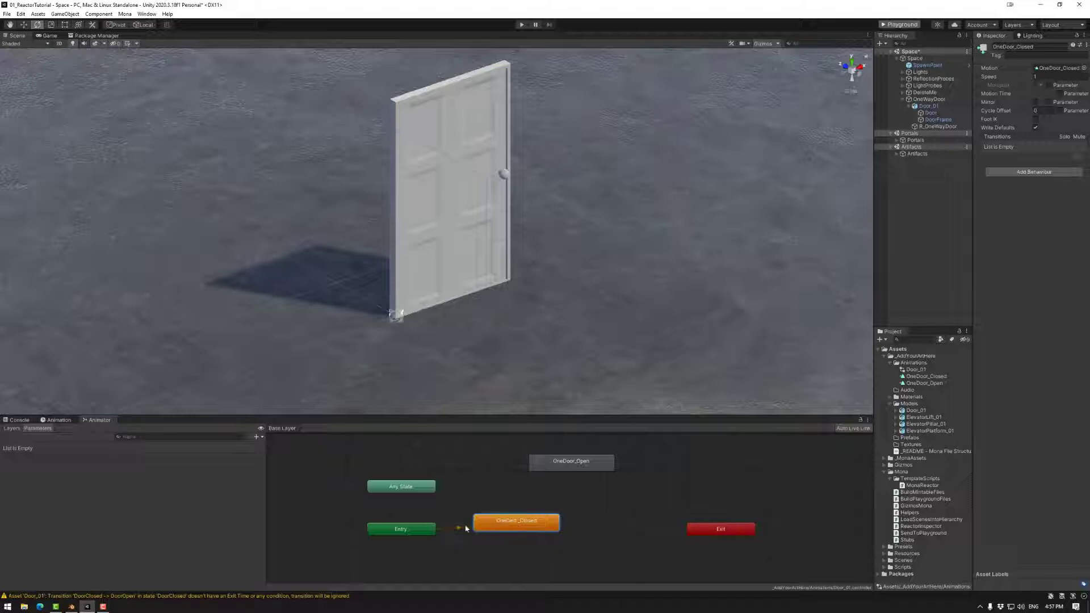
{"action": "left_click", "coordinate": [396, 531]}
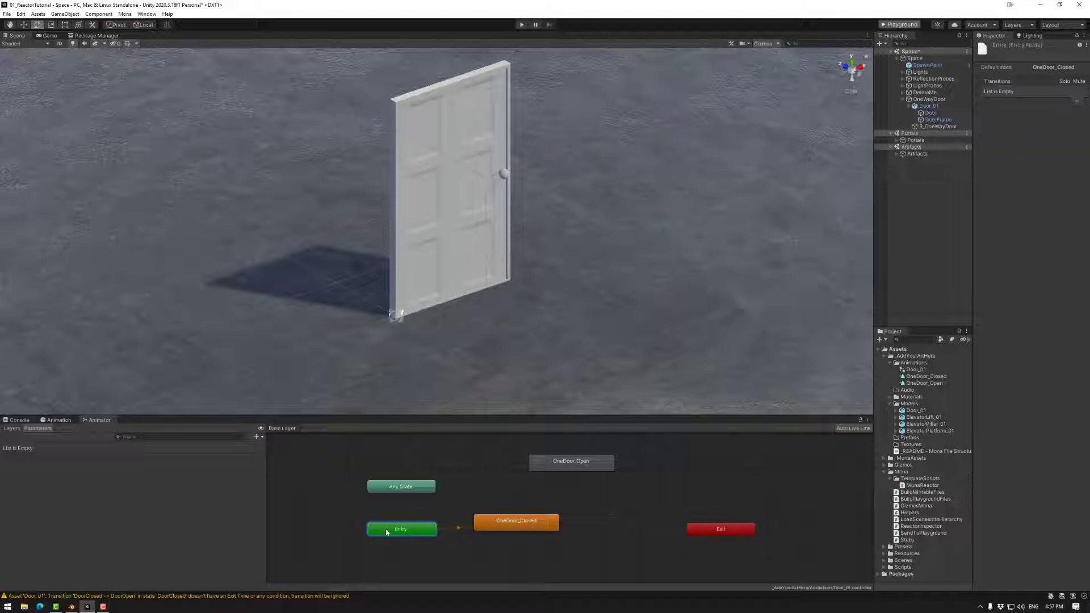
{"action": "left_click", "coordinate": [518, 522]}
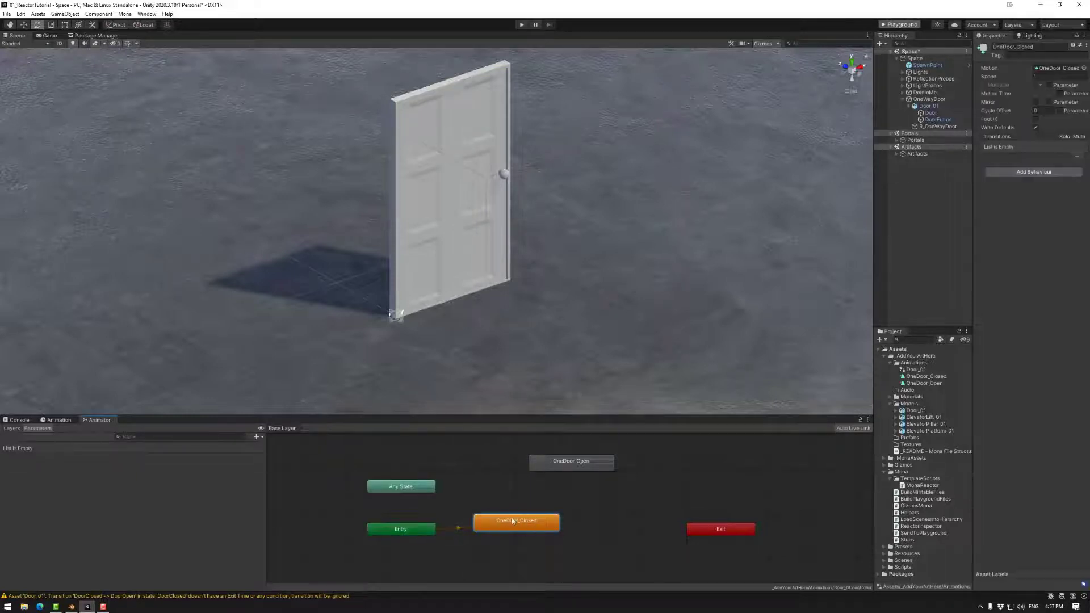
{"action": "left_click_drag", "start_coordinate": [572, 466], "coordinate": [517, 466]}
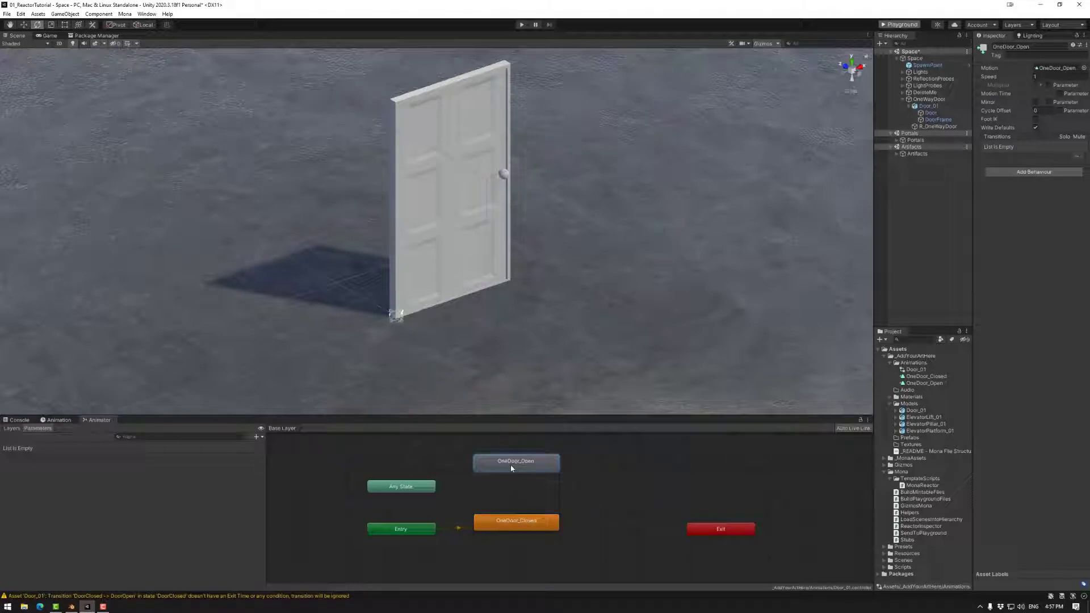
- Try OneDoor_Open as the layer default state and set OneDoor_Closed as the default again
{"action": "right_click", "coordinate": [523, 464]}
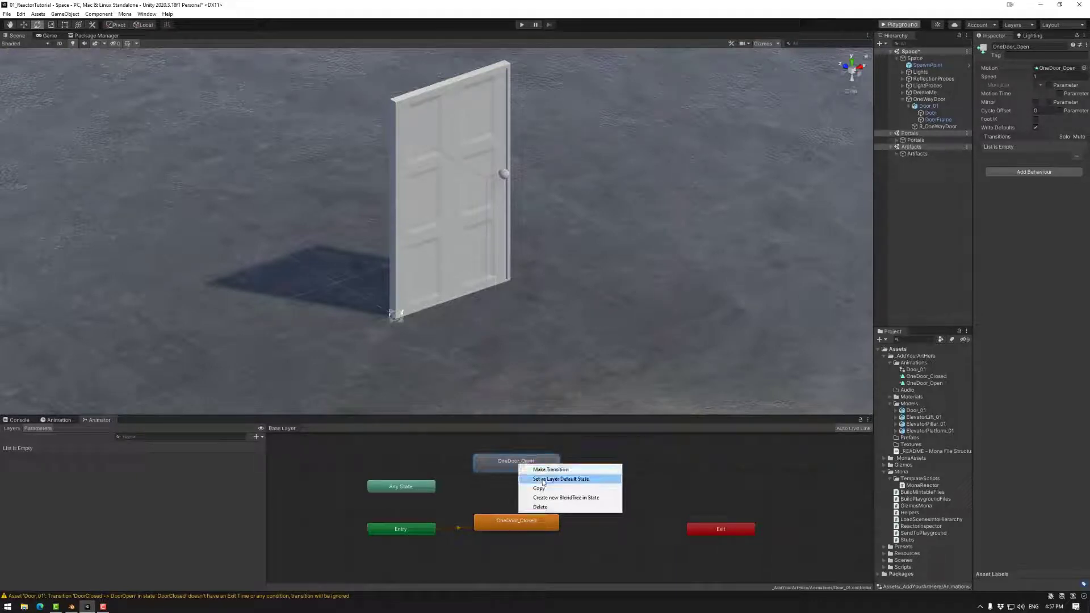
{"action": "left_click", "coordinate": [548, 476]}
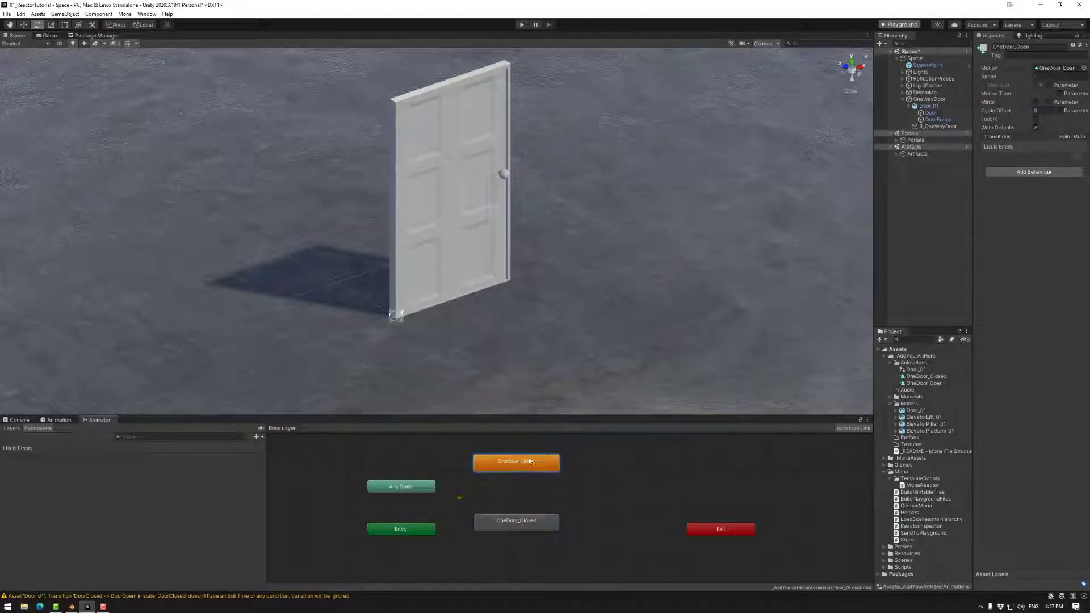
{"action": "left_click", "coordinate": [517, 528]}
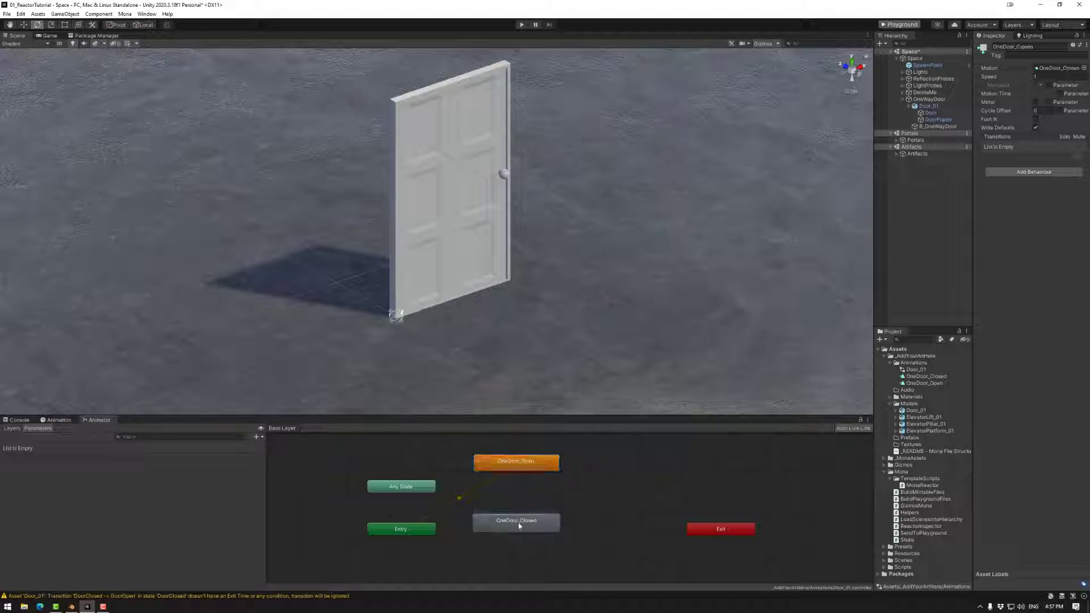
{"action": "right_click", "coordinate": [518, 521]}
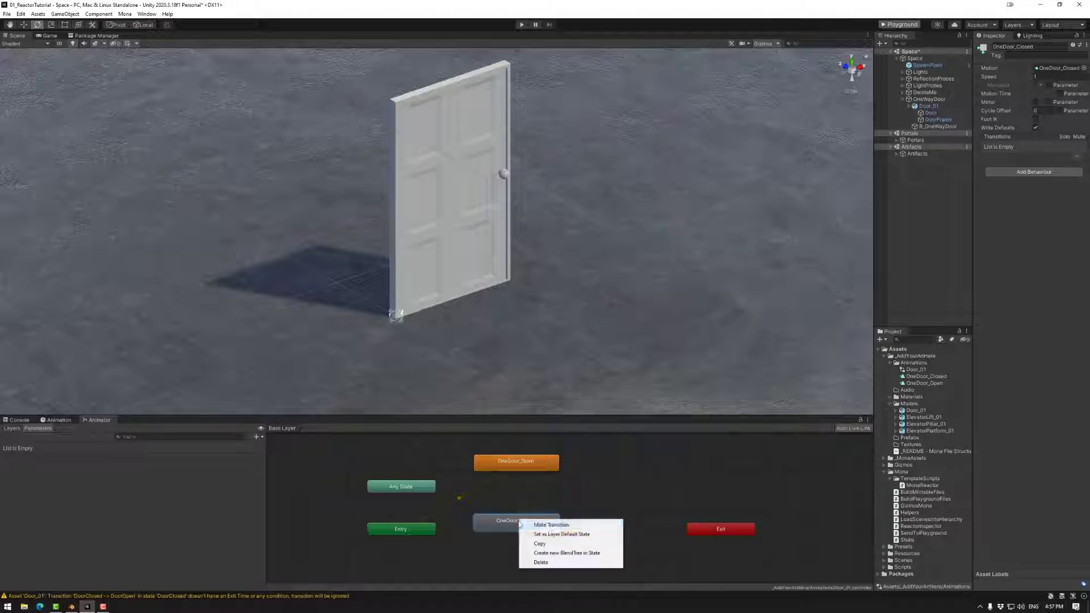
{"action": "left_click", "coordinate": [551, 535]}
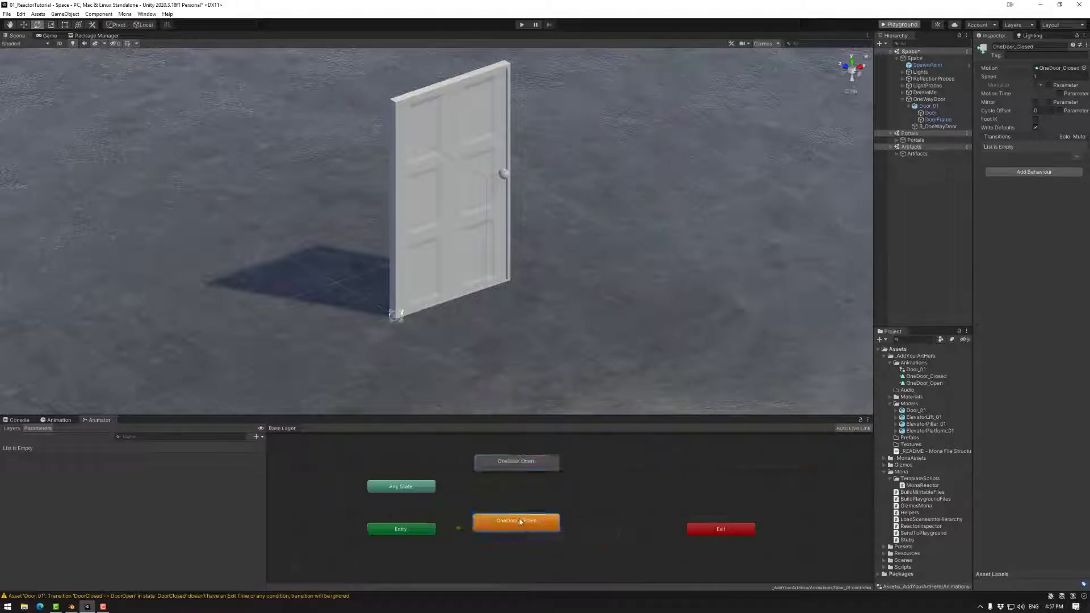
- Move OneDoor_Open closer above OneDoor_Closed and make a transition from OneDoor_Closed to OneDoor_Open
{"action": "left_click_drag", "start_coordinate": [517, 469], "coordinate": [517, 485]}
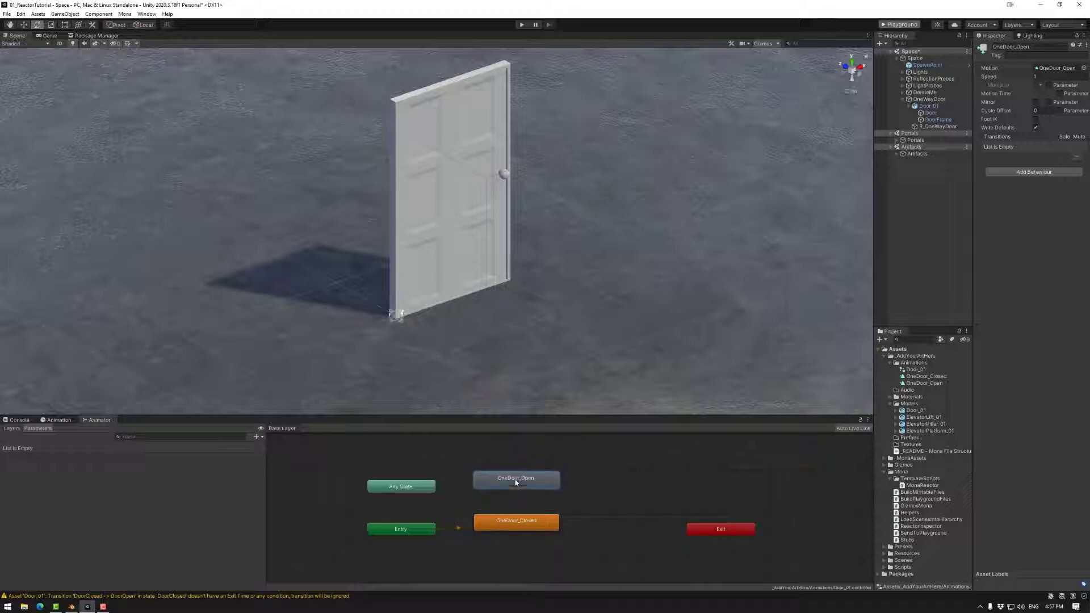
{"action": "left_click", "coordinate": [522, 525]}
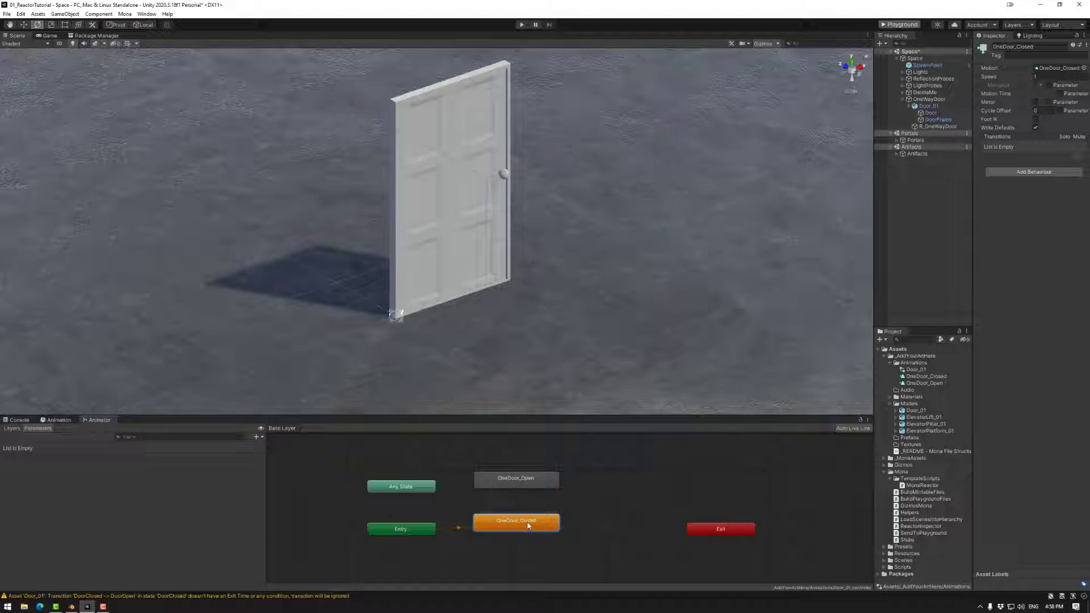
{"action": "right_click", "coordinate": [536, 525]}
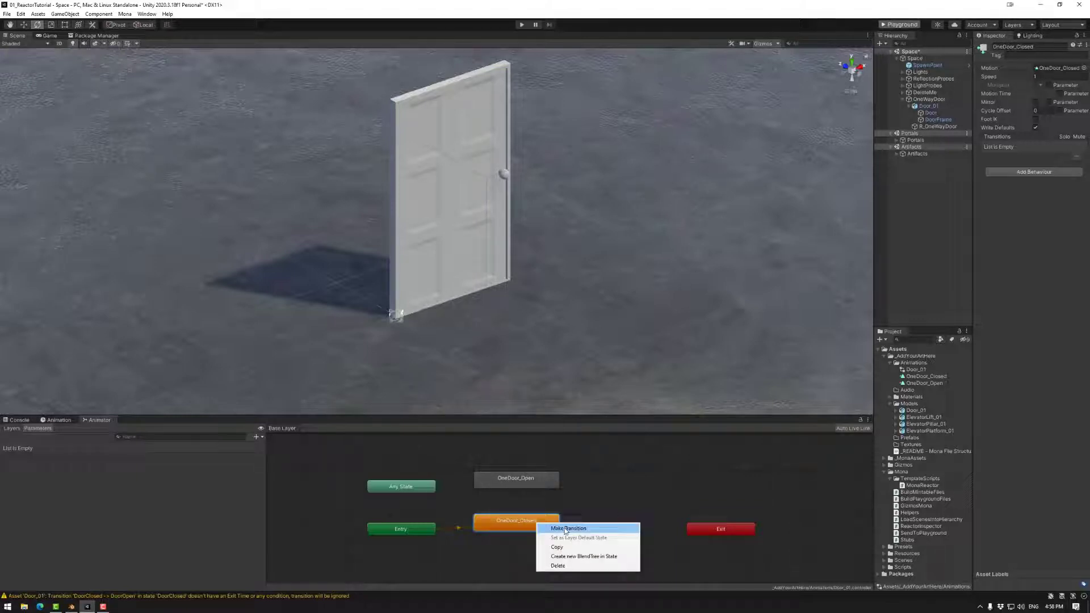
{"action": "left_click", "coordinate": [561, 524]}
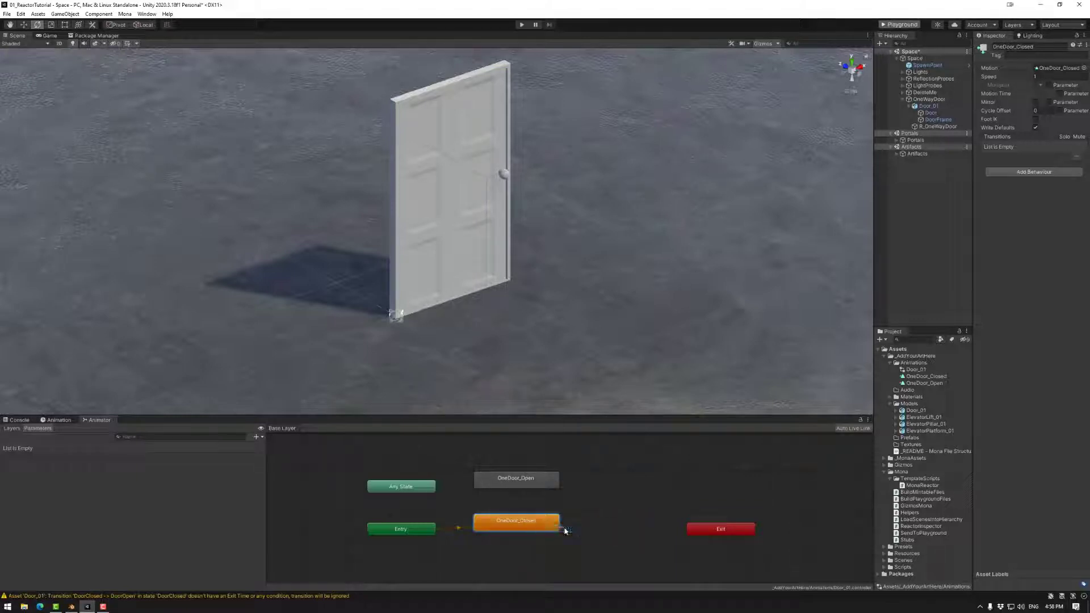
{"action": "left_click", "coordinate": [524, 482]}
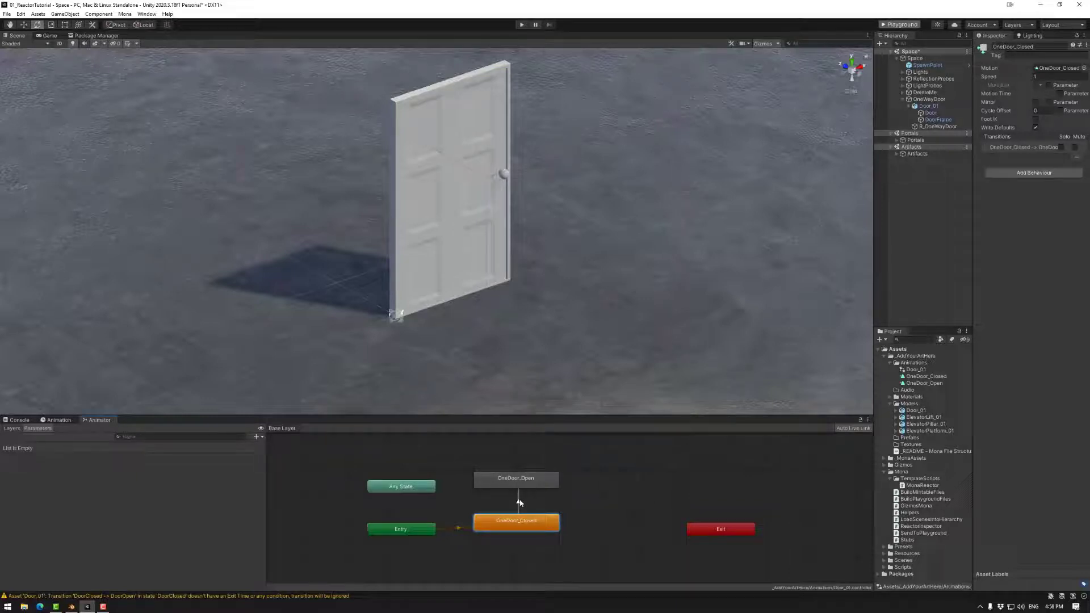
- Turn off Has Exit Time on the OneDoor_Closed to OneDoor_Open transition, and try adding a condition before removing it again
{"action": "left_click", "coordinate": [518, 502]}
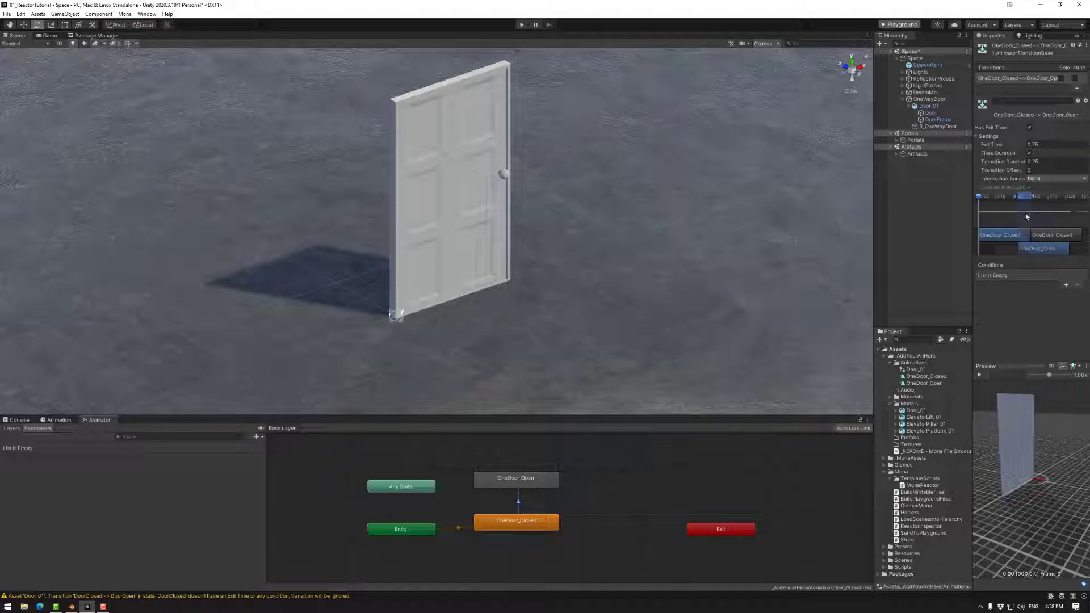
{"action": "left_click", "coordinate": [1029, 128]}
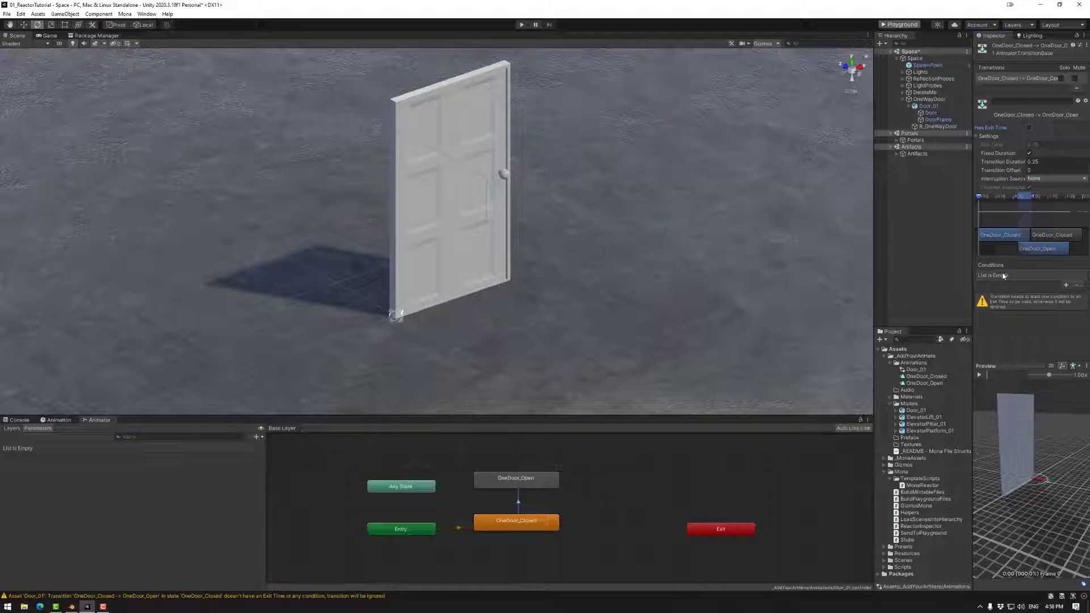
{"action": "left_click", "coordinate": [1066, 285]}
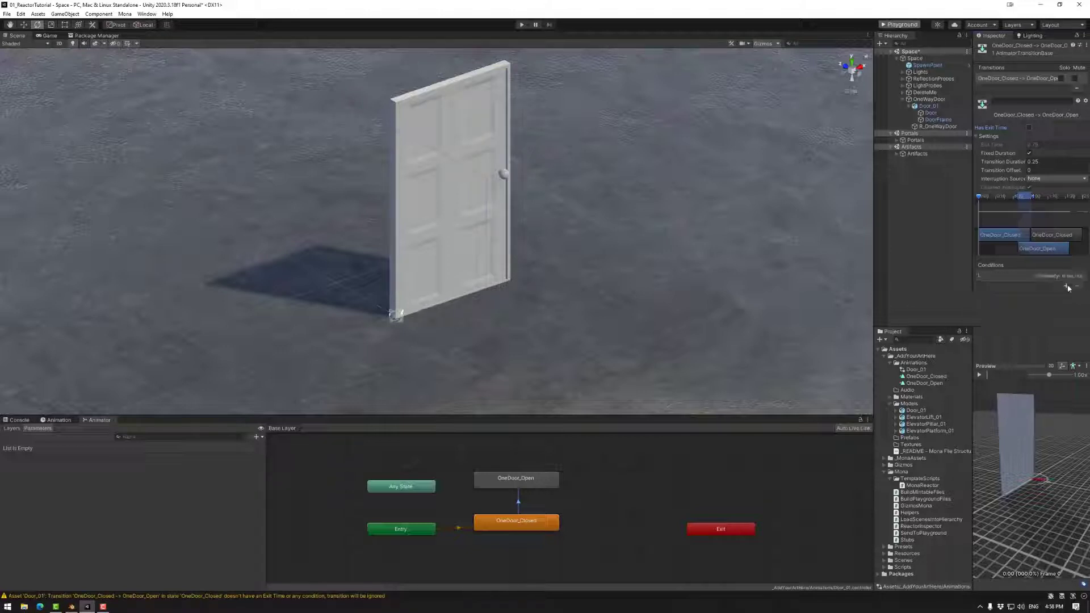
{"action": "left_click", "coordinate": [1076, 286]}
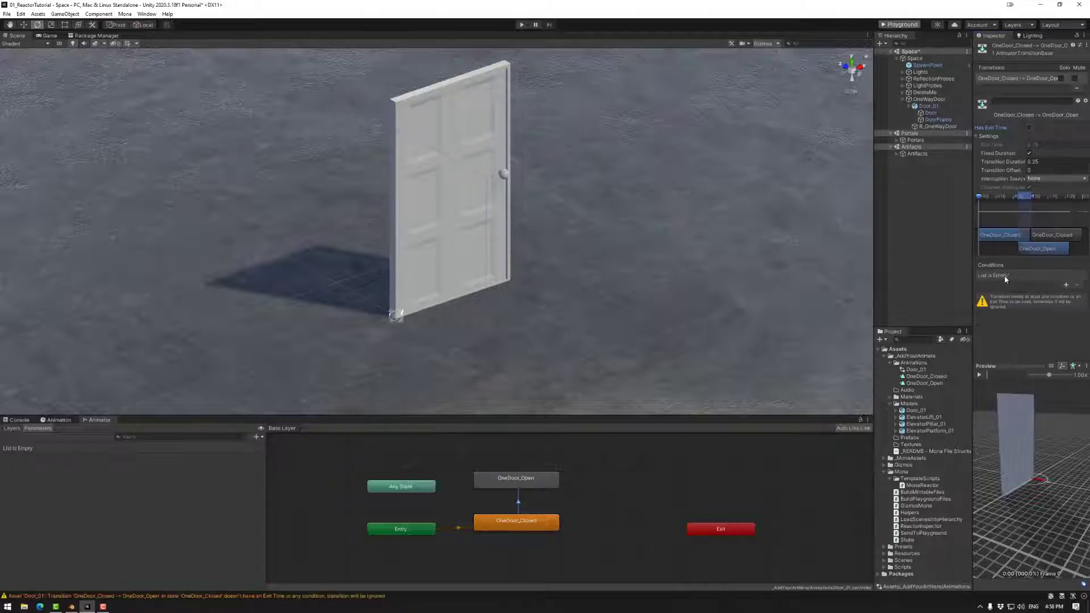
- Add a Bool parameter to Door_01's animator and name it DoorOpen, matching the parameter in the R_OneWayDoor reactor
{"action": "left_click", "coordinate": [13, 428]}
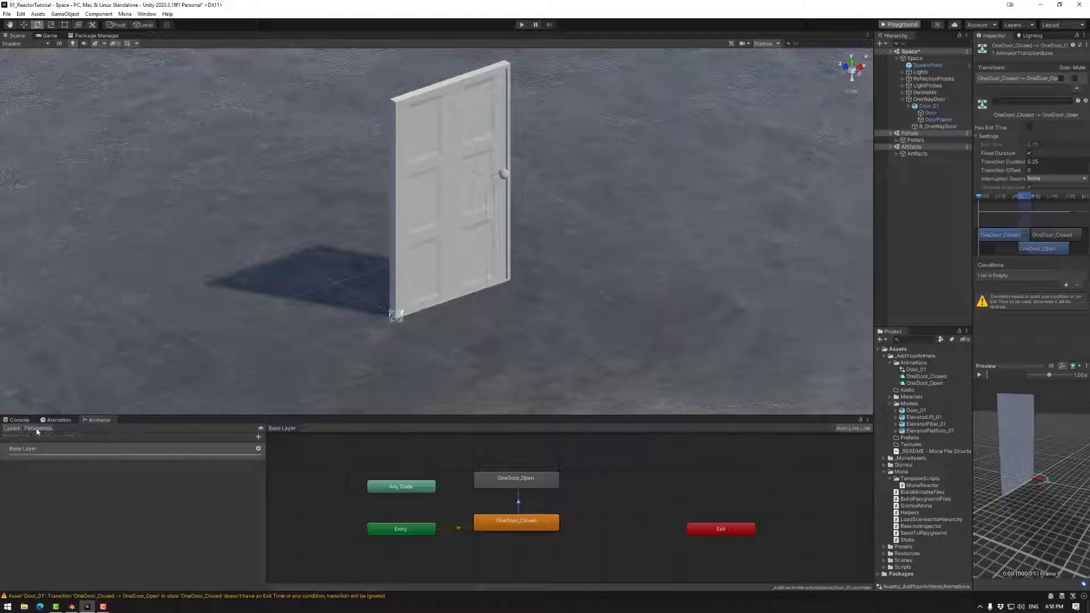
{"action": "left_click", "coordinate": [37, 428]}
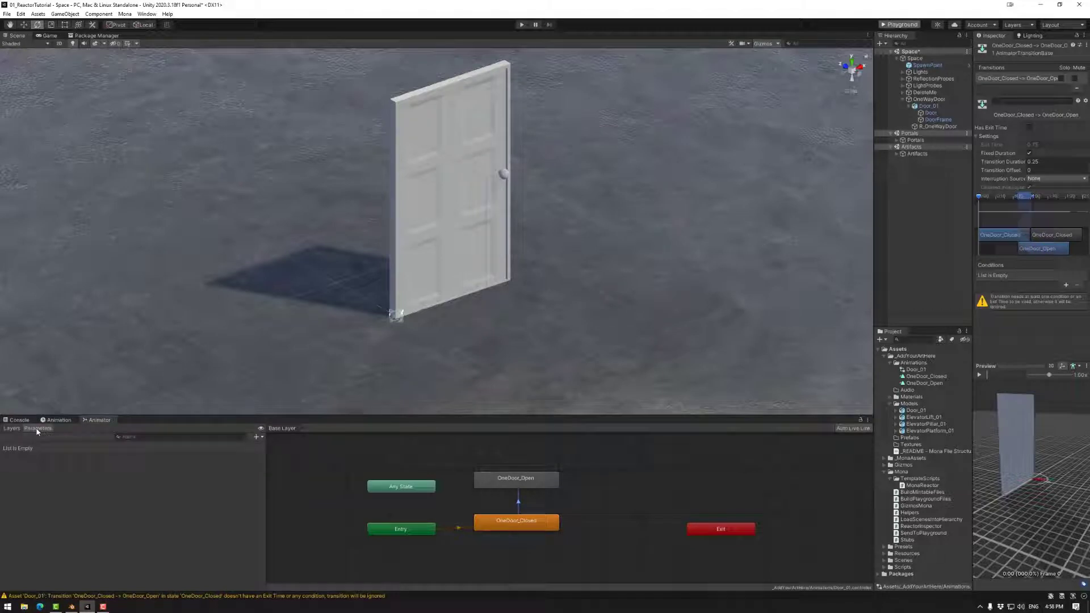
{"action": "left_click", "coordinate": [258, 439]}
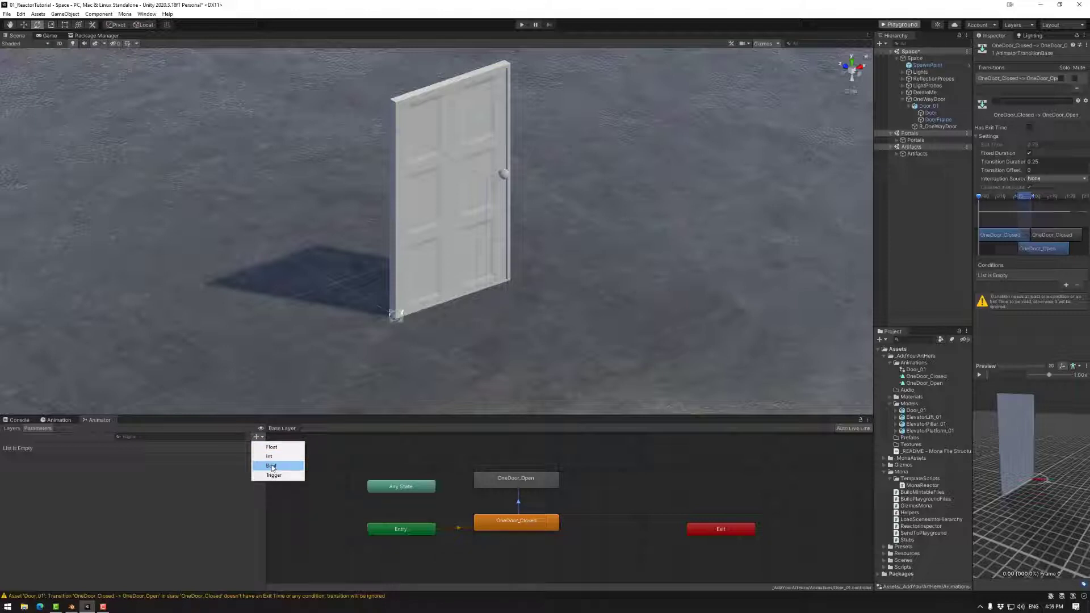
{"action": "left_click", "coordinate": [271, 466]}
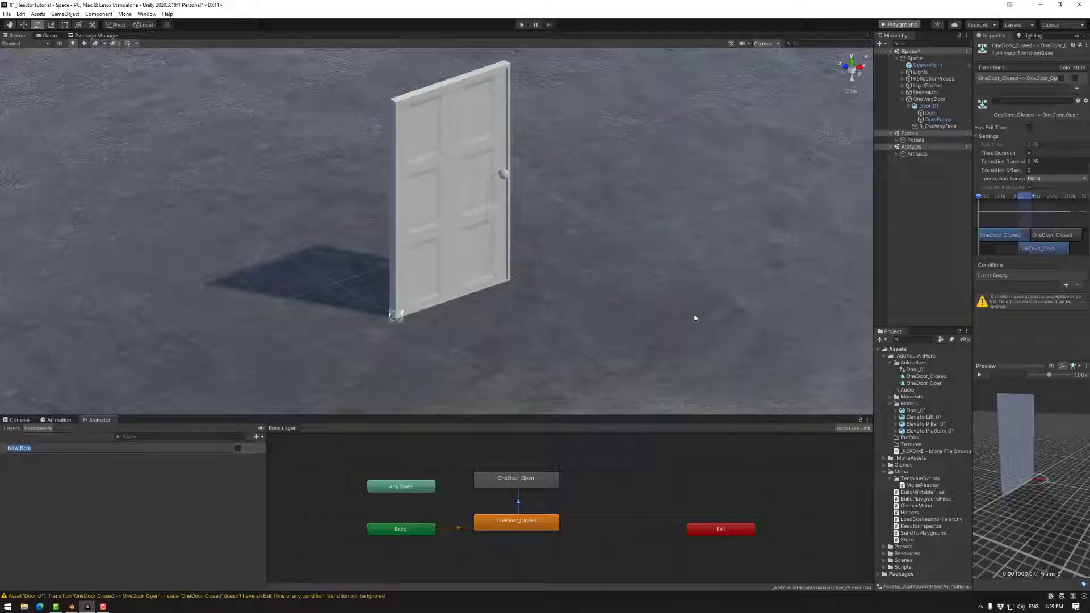
{"action": "left_click", "coordinate": [937, 126]}
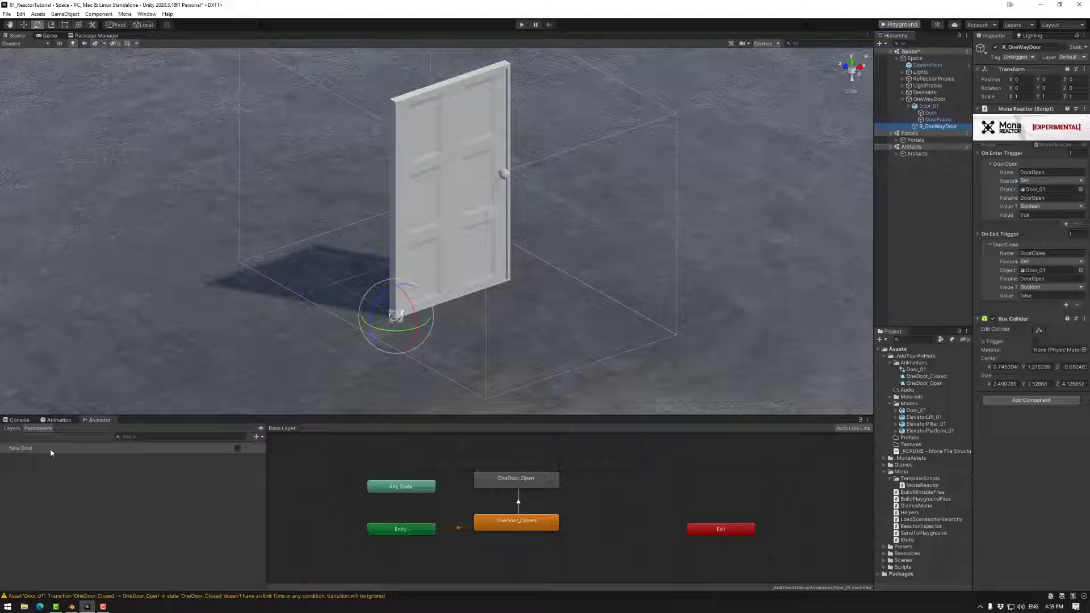
{"action": "left_click", "coordinate": [926, 106]}
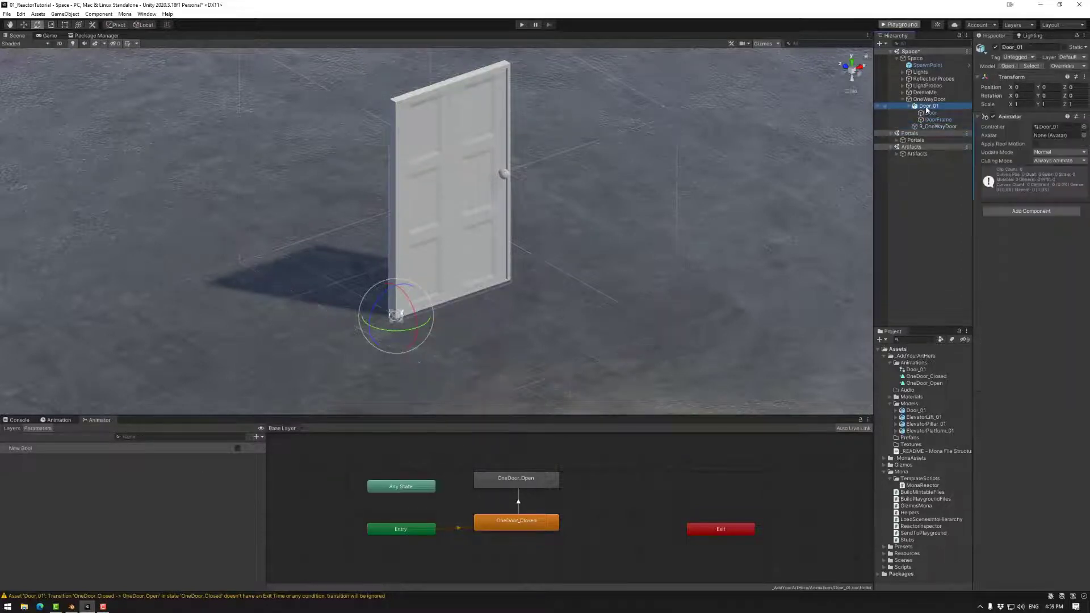
{"action": "double_click", "coordinate": [19, 449]}
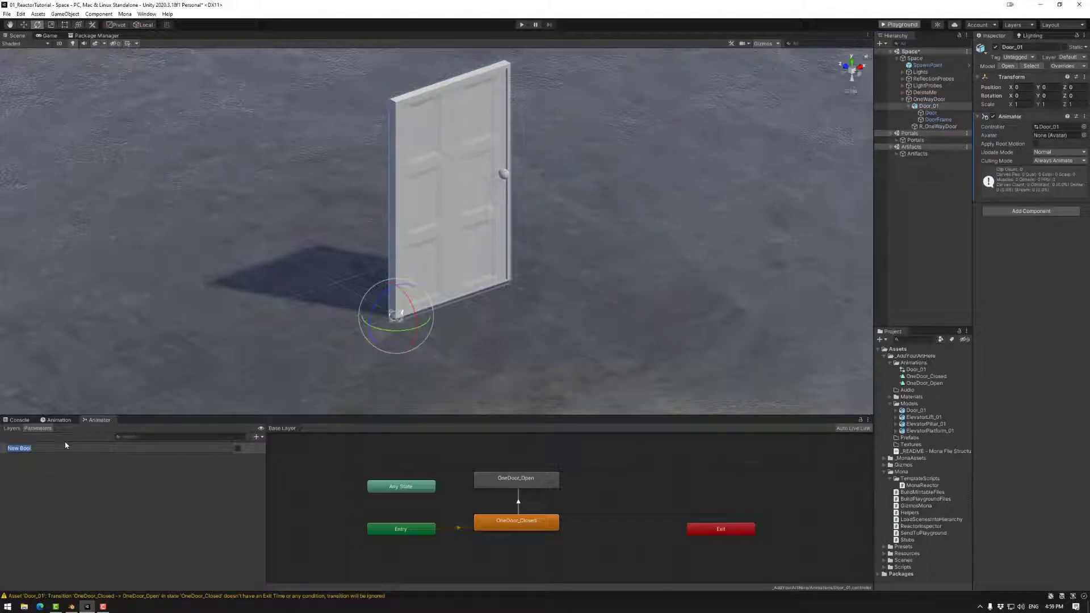
{"action": "type", "text": "DoorOpen"}
{"action": "key", "text": "Return"}
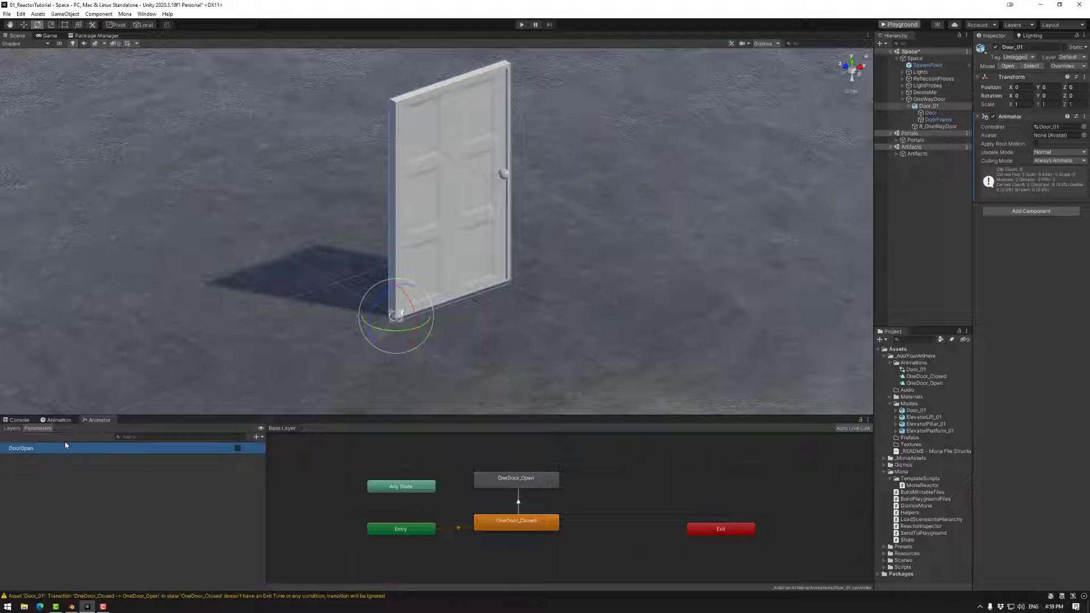
- Try switching the DoorOpen parameter's default value on and off
{"action": "left_click", "coordinate": [237, 448]}
{"action": "left_click", "coordinate": [237, 449]}
{"action": "left_click", "coordinate": [238, 449]}
{"action": "left_click", "coordinate": [238, 449]}
- Give the OneDoor_Closed to OneDoor_Open transition the condition DoorOpen true and stretch its duration from the clip start to about 1 second
{"action": "left_click", "coordinate": [518, 500]}
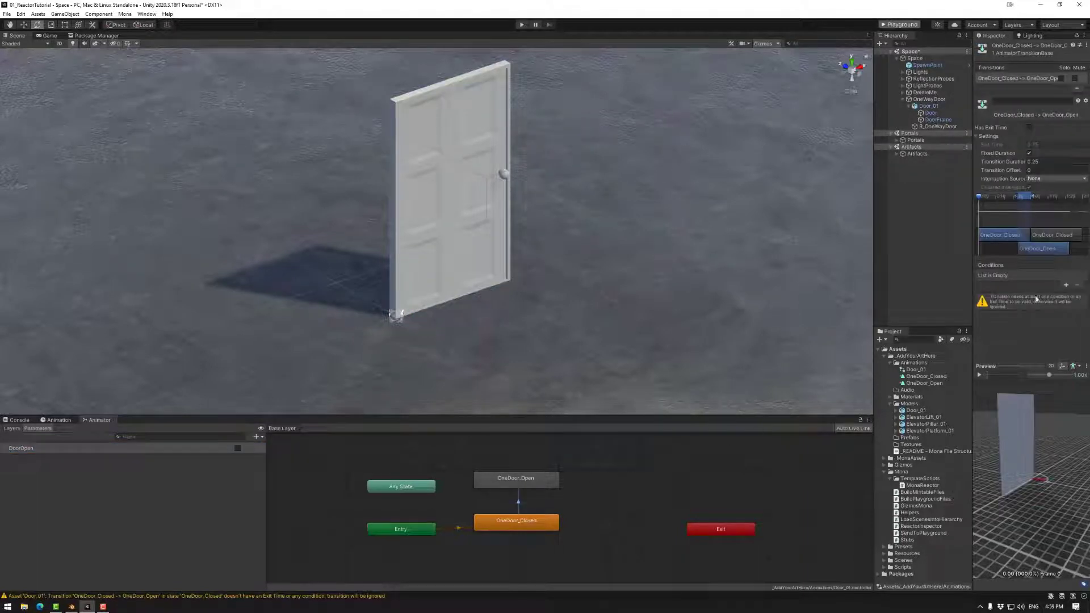
{"action": "left_click", "coordinate": [1066, 285]}
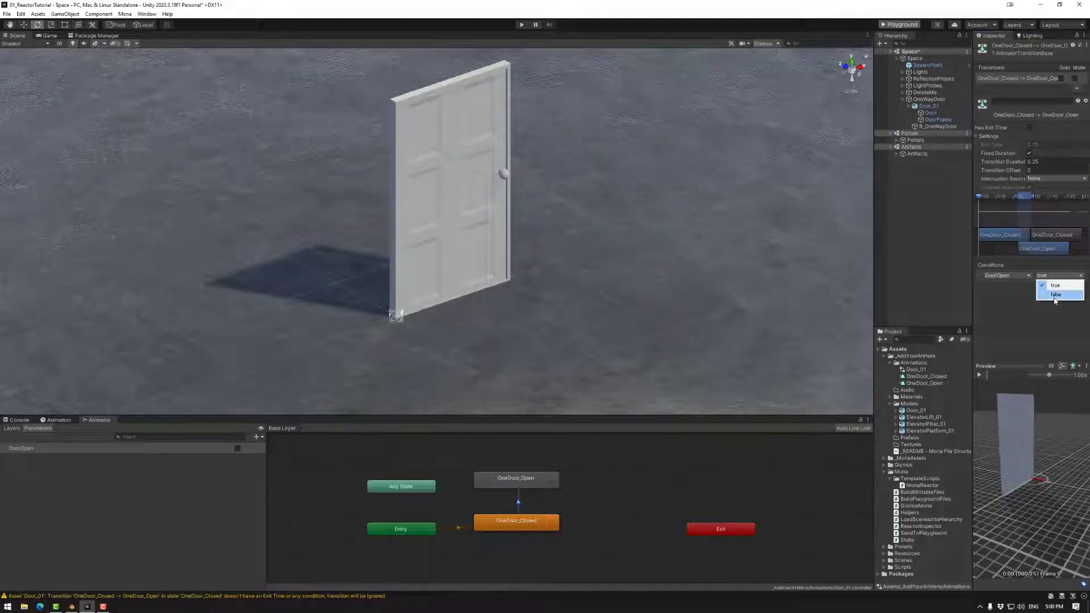
{"action": "left_click", "coordinate": [1054, 286]}
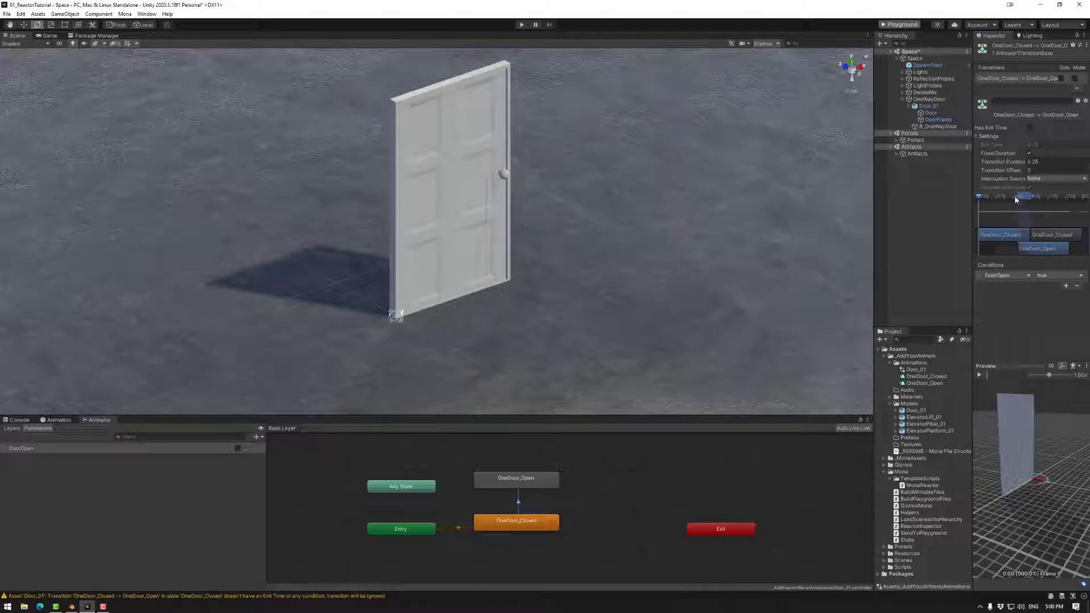
{"action": "left_click_drag", "start_coordinate": [1015, 199], "coordinate": [968, 209]}
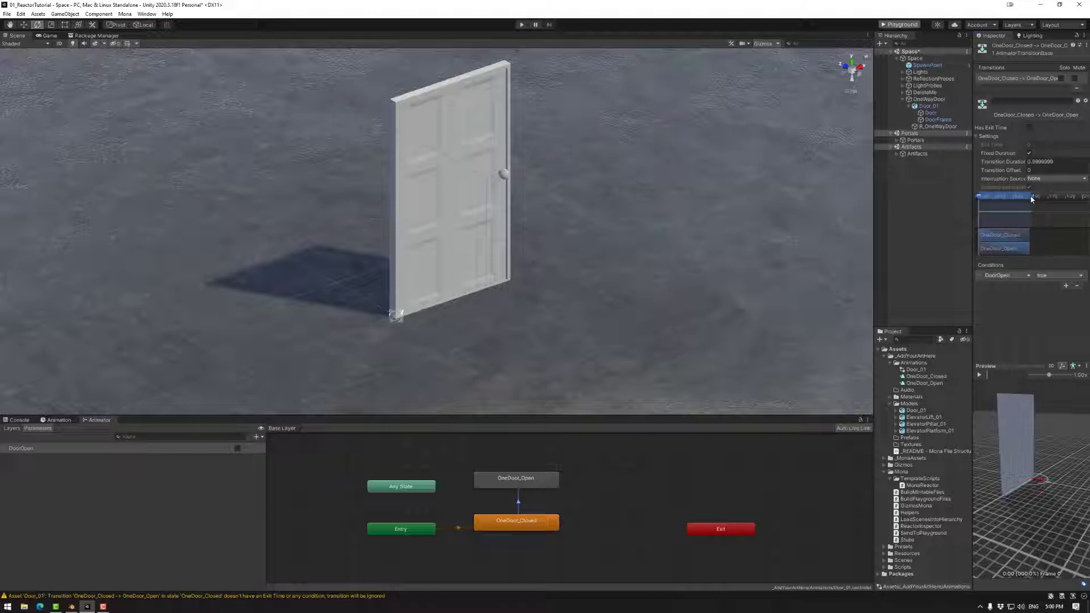
- Make a return transition from OneDoor_Open to OneDoor_Closed
{"action": "left_click", "coordinate": [508, 486]}
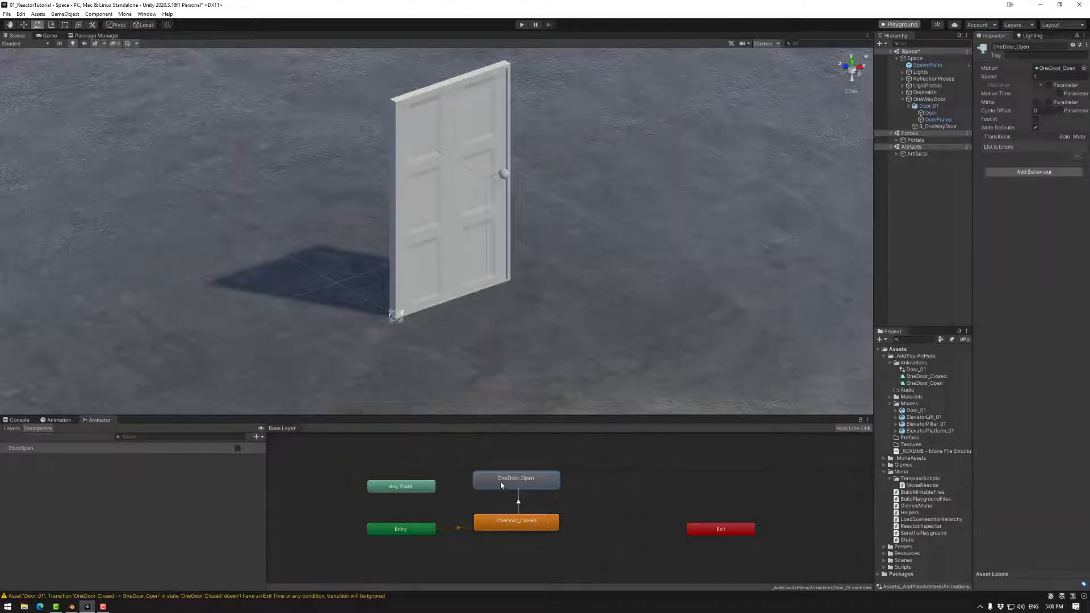
{"action": "right_click", "coordinate": [501, 486]}
{"action": "left_click", "coordinate": [527, 488]}
{"action": "left_click", "coordinate": [509, 517]}
- On the OneDoor_Open to OneDoor_Closed transition, turn off Has Exit Time, add the condition DoorOpen false and shift the blend earlier
{"action": "left_click", "coordinate": [517, 501]}
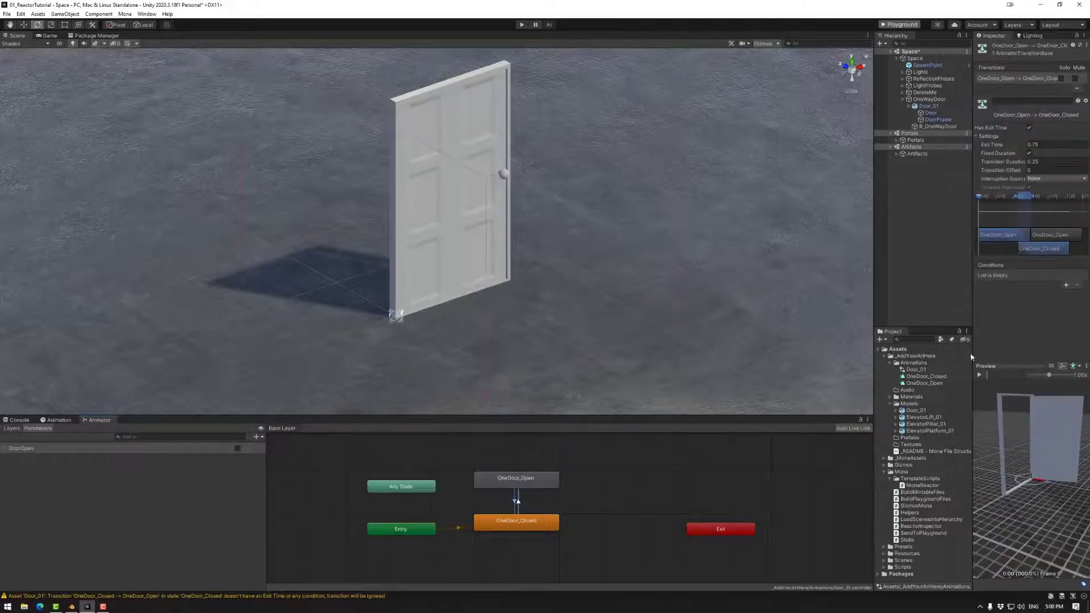
{"action": "left_click", "coordinate": [1029, 128]}
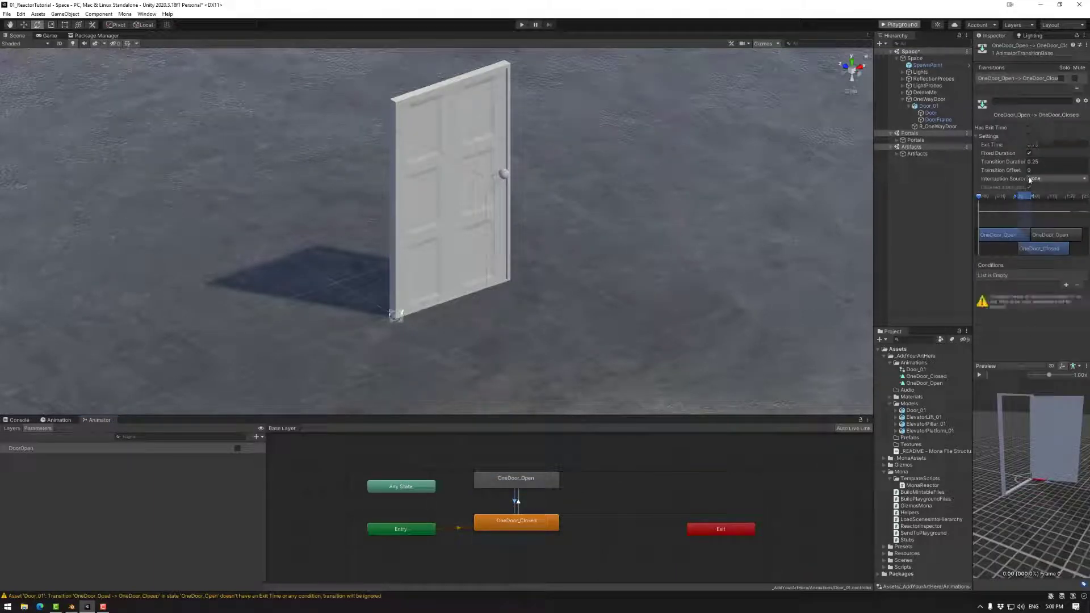
{"action": "left_click", "coordinate": [1066, 285]}
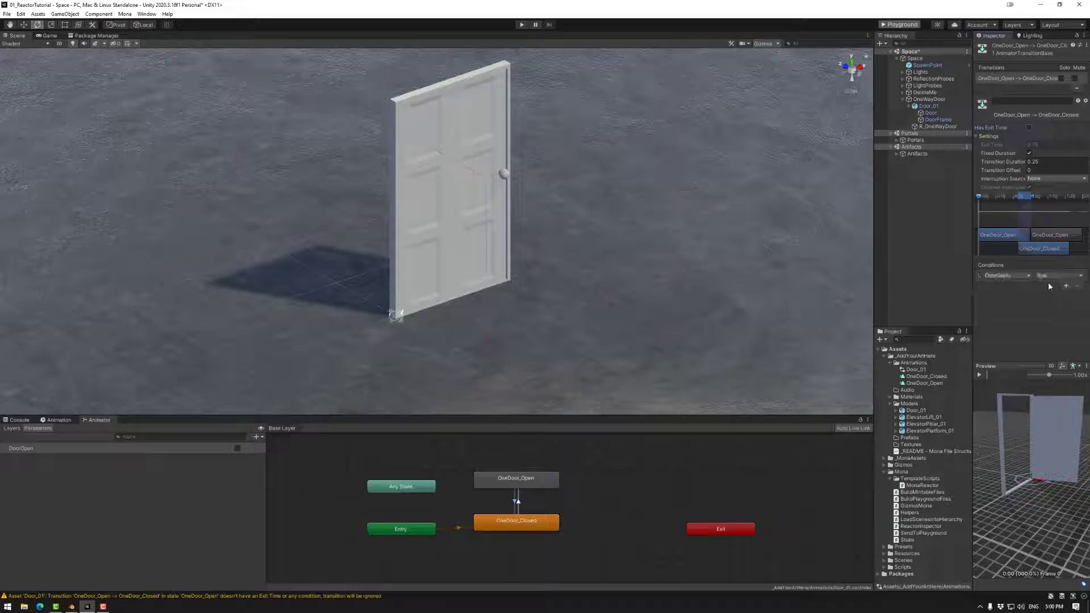
{"action": "left_click", "coordinate": [1058, 275]}
{"action": "left_click", "coordinate": [1053, 282]}
{"action": "left_click_drag", "start_coordinate": [1025, 199], "coordinate": [1007, 203]}
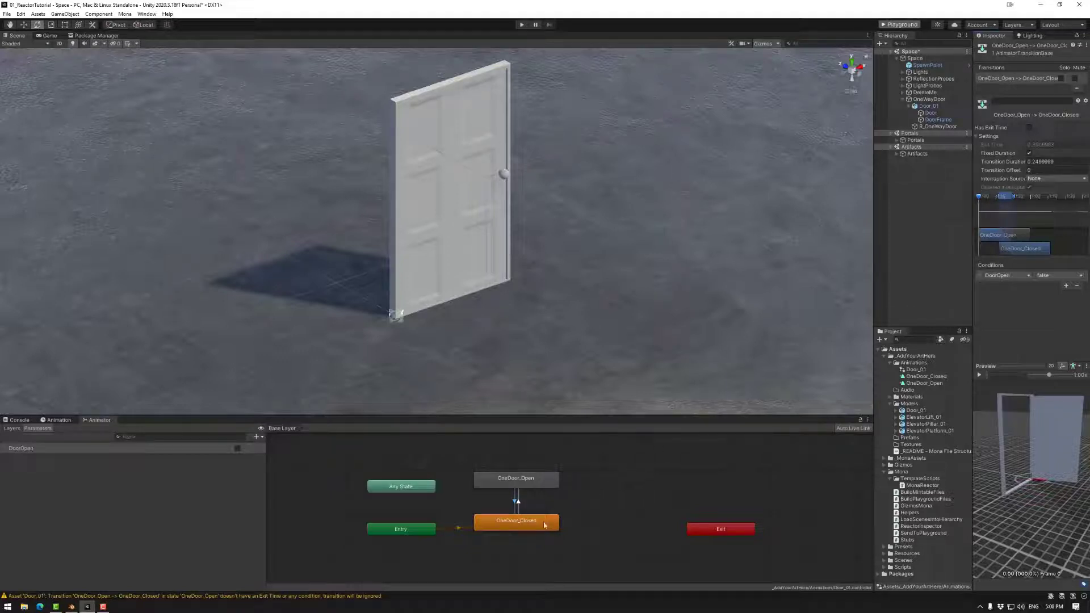
- Check the animation previews of the opening and closing transitions in turn
{"action": "left_click", "coordinate": [517, 500]}
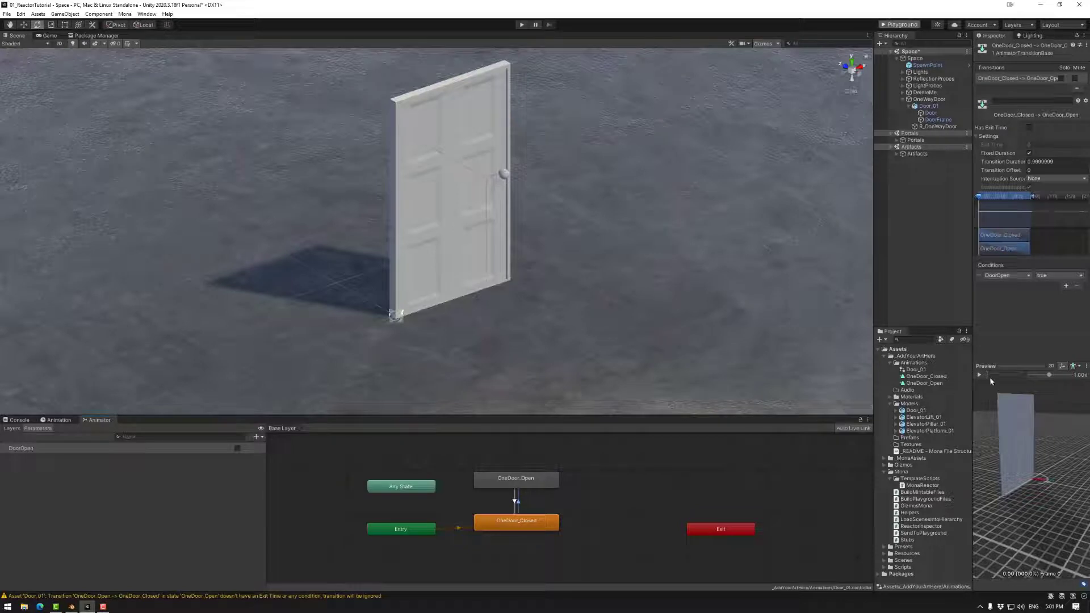
{"action": "mouse_move", "coordinate": [991, 381]}
{"action": "left_mouse_down"}
{"action": "mouse_move", "coordinate": [1009, 374]}
{"action": "mouse_move", "coordinate": [986, 384]}
{"action": "left_mouse_up"}
{"action": "left_click", "coordinate": [514, 499]}
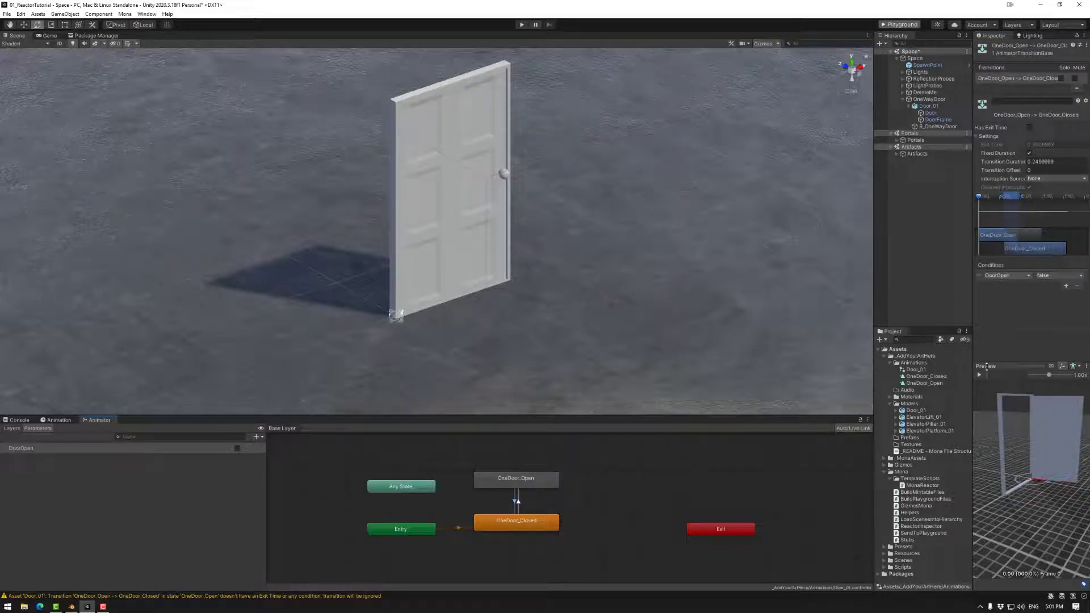
{"action": "mouse_move", "coordinate": [986, 366]}
{"action": "left_mouse_down"}
{"action": "mouse_move", "coordinate": [1011, 374]}
{"action": "mouse_move", "coordinate": [987, 377]}
{"action": "left_mouse_up"}
- Build the space for the Mona Playground and upload the exported PlaygroundFiles folder to the playground web page
{"action": "right_click_drag", "start_coordinate": [595, 289], "coordinate": [579, 269]}
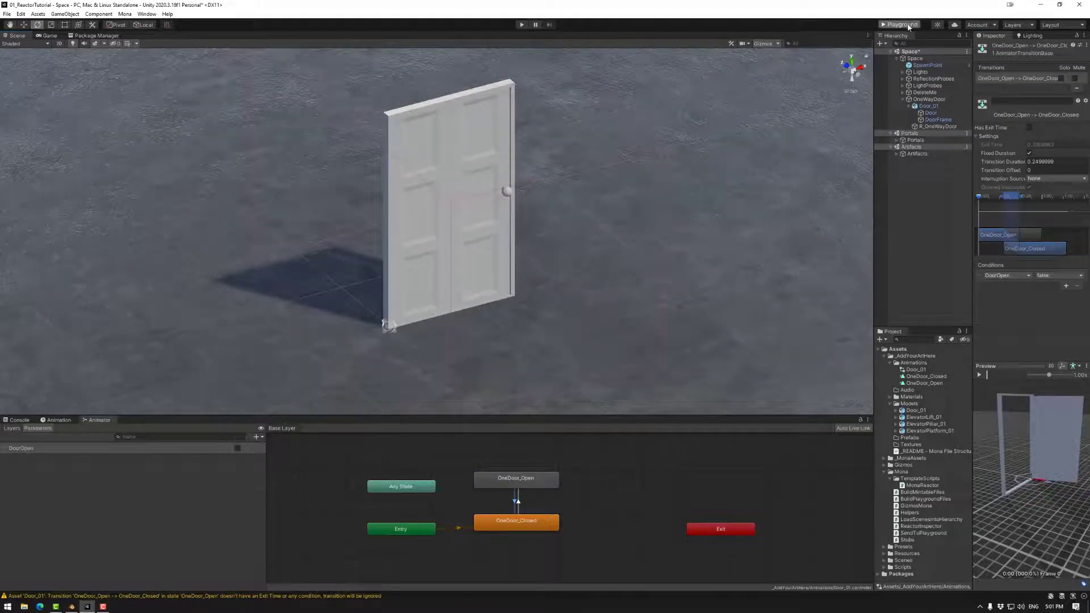
{"action": "left_click", "coordinate": [907, 26]}
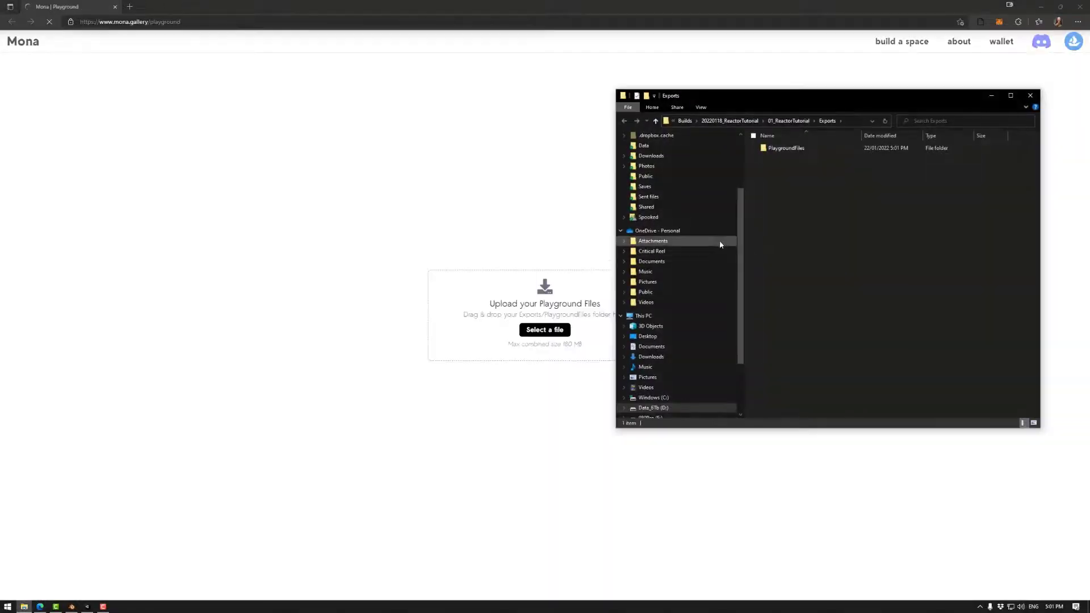
{"action": "left_click_drag", "start_coordinate": [786, 148], "coordinate": [491, 337]}
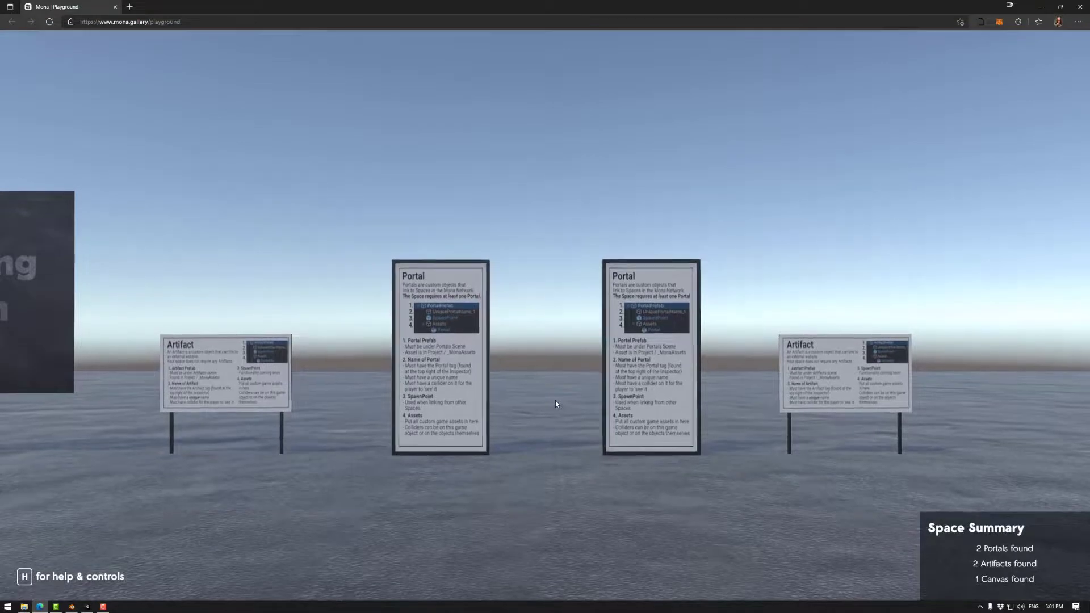
- Walk the avatar up to the door and back away to test its opening and closing in the playground
{"action": "left_click", "coordinate": [555, 401]}
{"action": "key", "text": "w"}
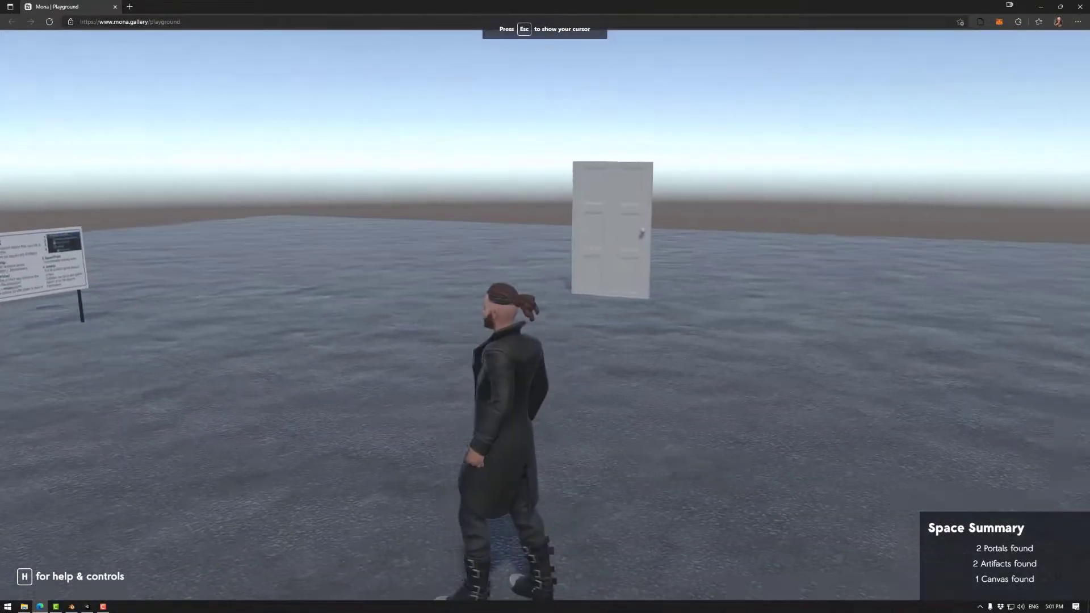
{"action": "key", "text": "w"}
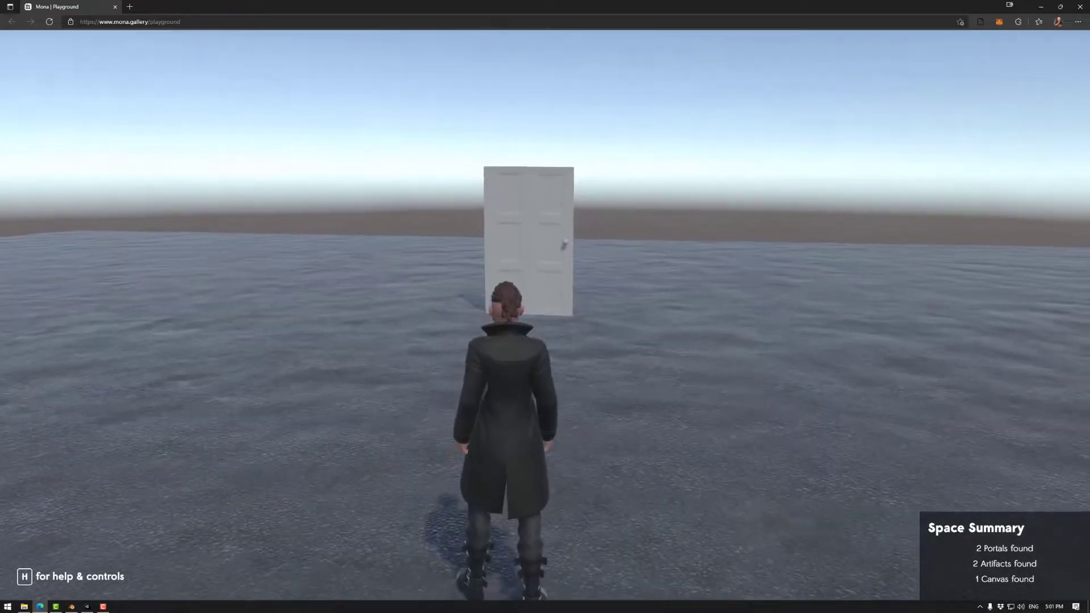
{"action": "key", "text": "w"}
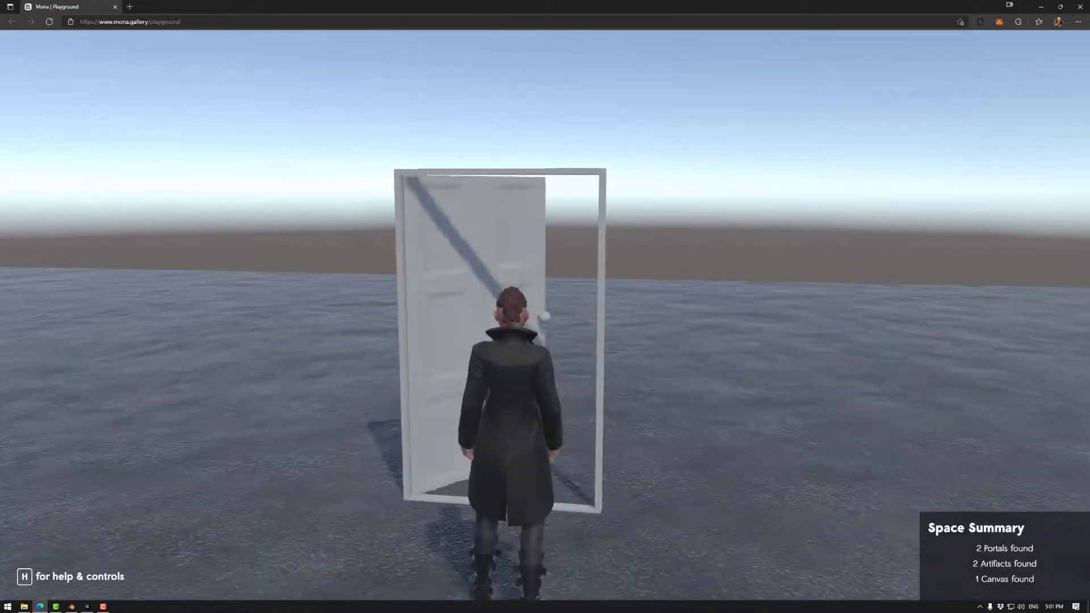
{"action": "key", "text": "s"}
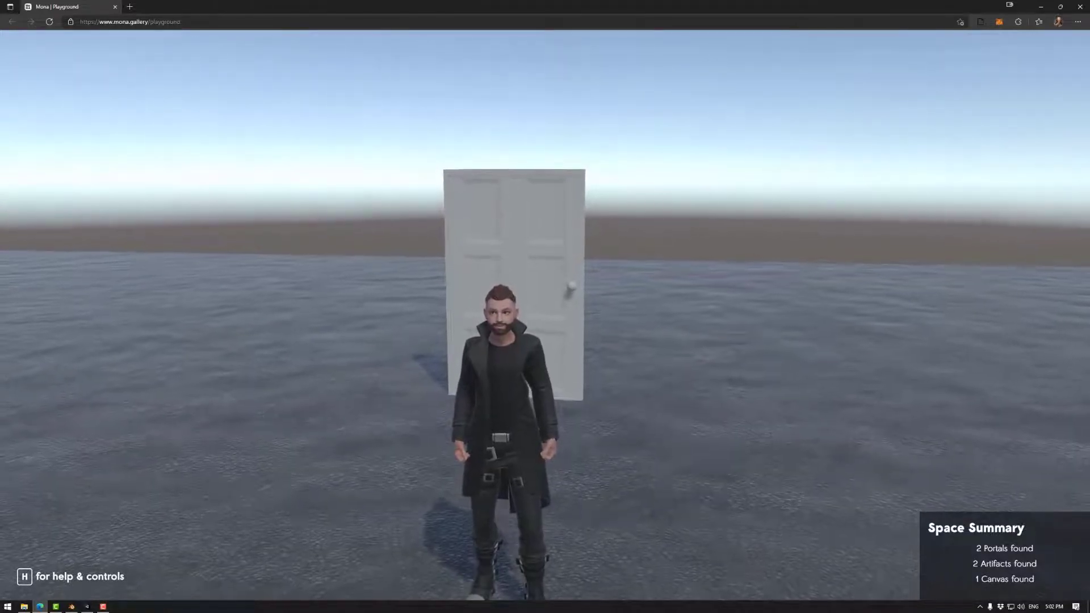
- Walk the avatar through the doorway and back several times to test the door from both sides
{"action": "key", "text": "w"}
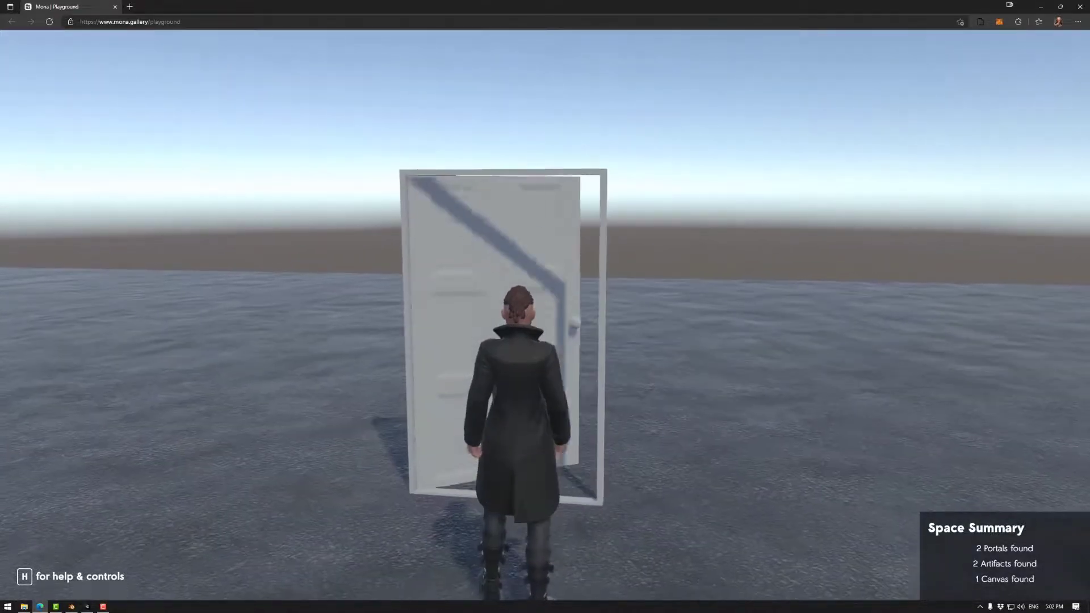
{"action": "key", "text": "w"}
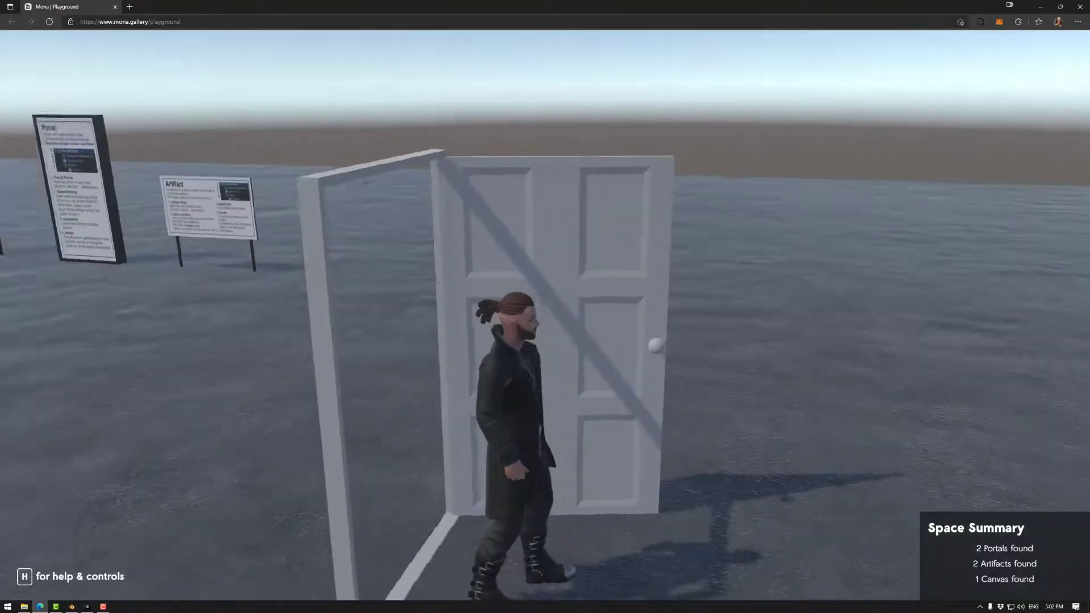
{"action": "key", "text": "s"}
{"action": "key", "text": "w"}
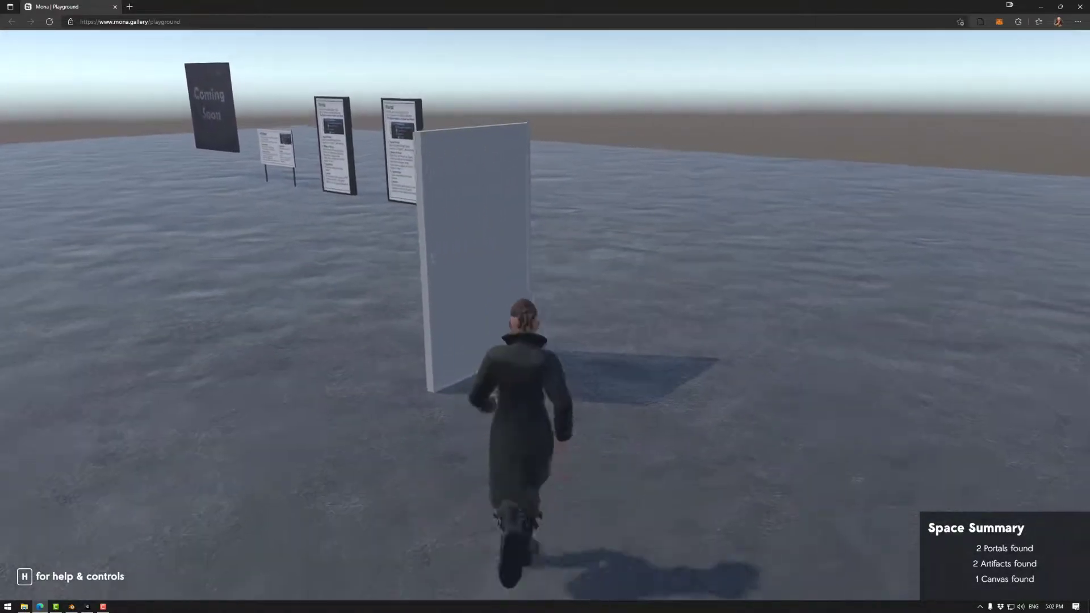
{"action": "key", "text": "w"}
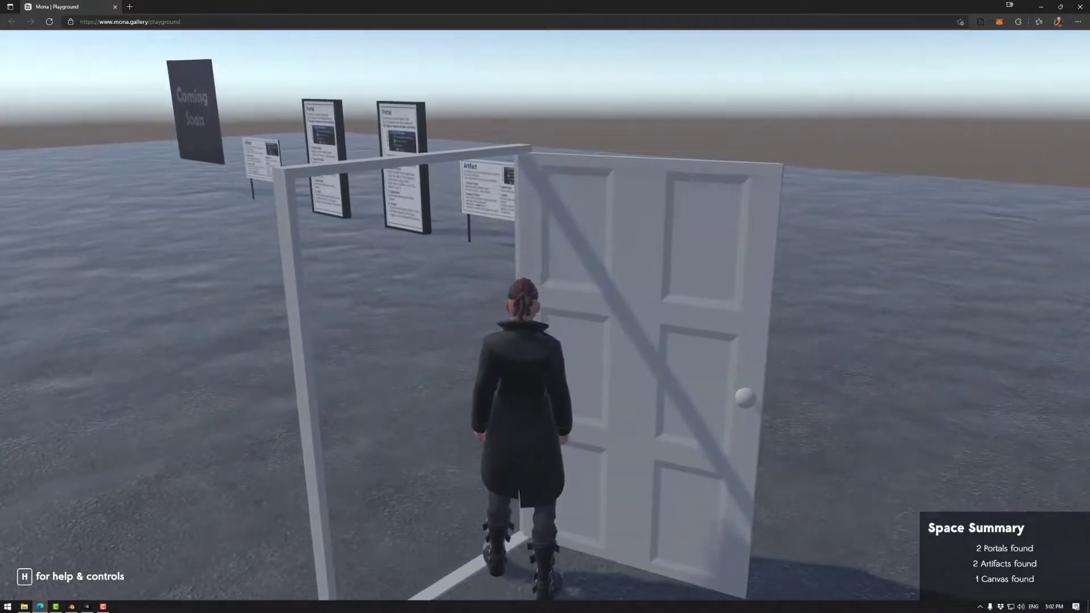
{"action": "key", "text": "s"}
{"action": "key", "text": "w"}
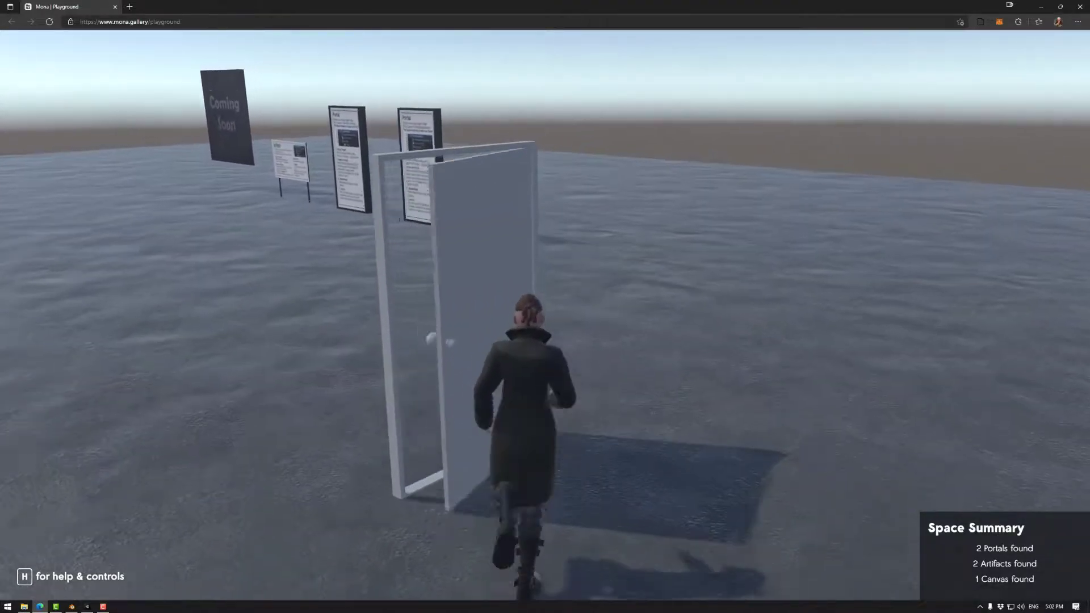
{"action": "key", "text": "s"}
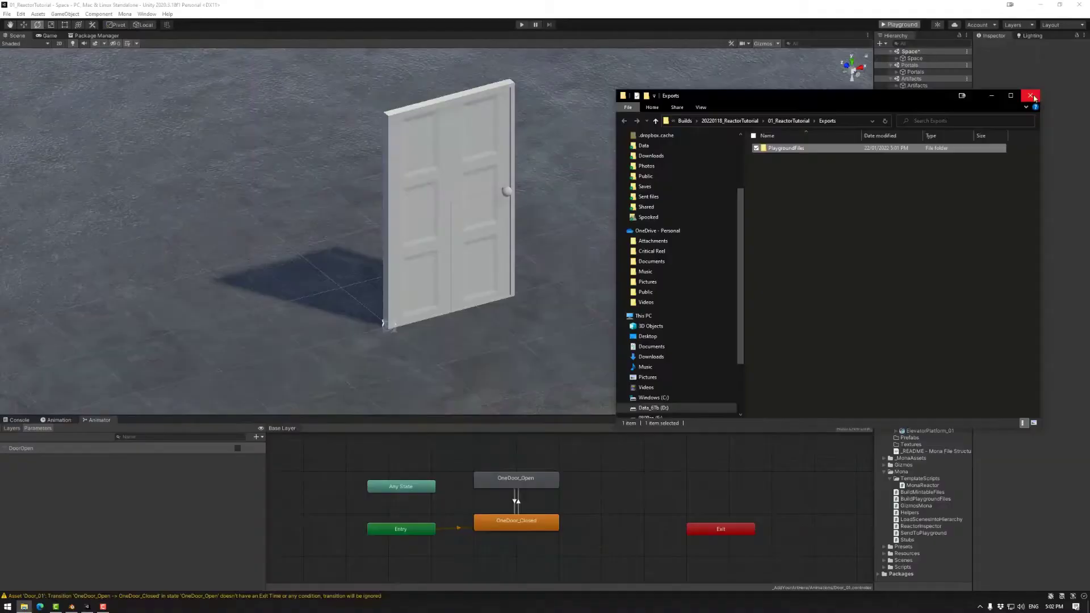
- Switch to the Exports folder in File Explorer, delete the PlaygroundFiles folder and close the window
{"action": "left_click", "coordinate": [789, 149]}
{"action": "key", "text": "Delete"}
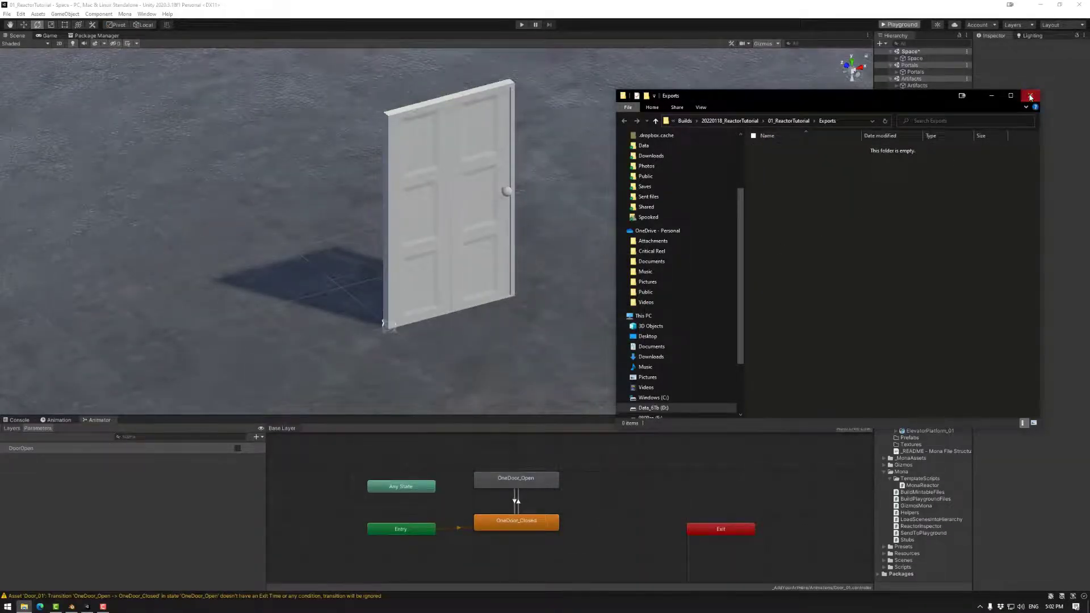
{"action": "left_click", "coordinate": [1030, 96]}
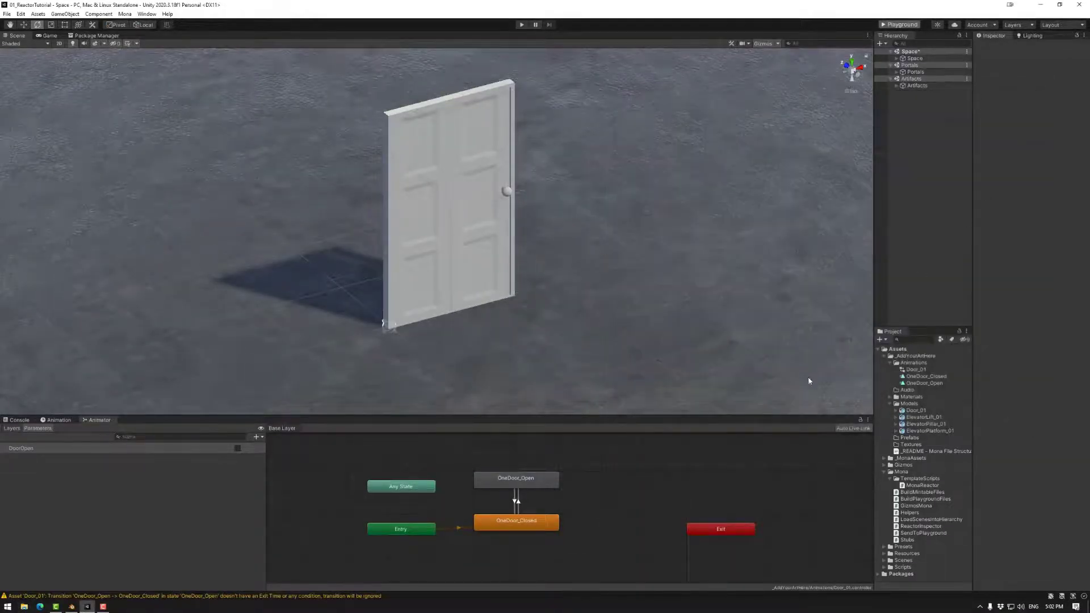
- Add a Box Collider to the Door mesh inside OneWayDoor's Door_01
{"action": "left_click", "coordinate": [896, 58]}
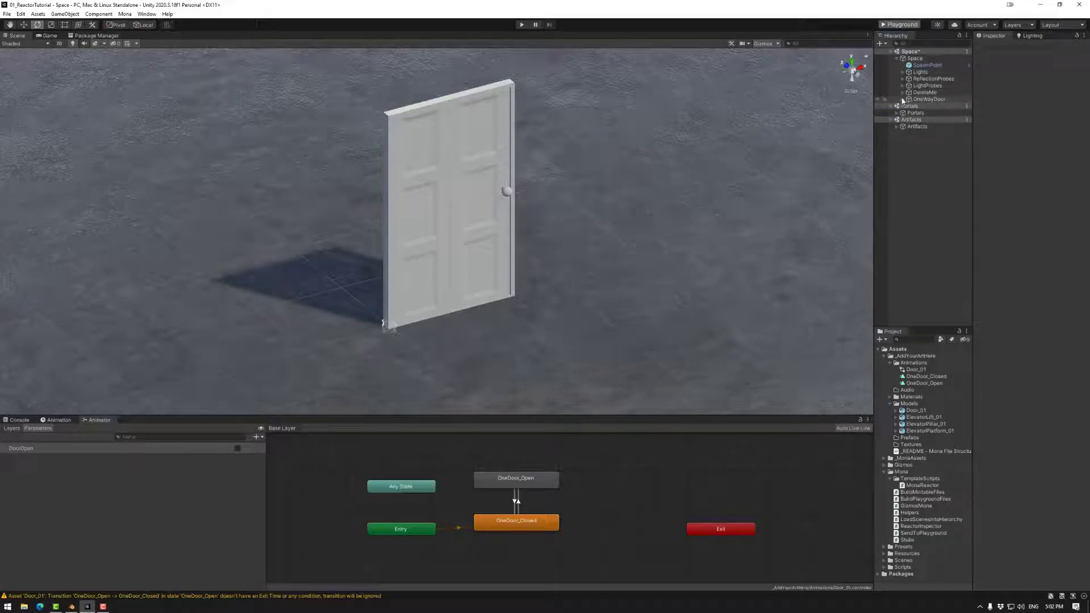
{"action": "left_click", "coordinate": [903, 99]}
{"action": "left_click", "coordinate": [909, 106]}
{"action": "left_click", "coordinate": [929, 114]}
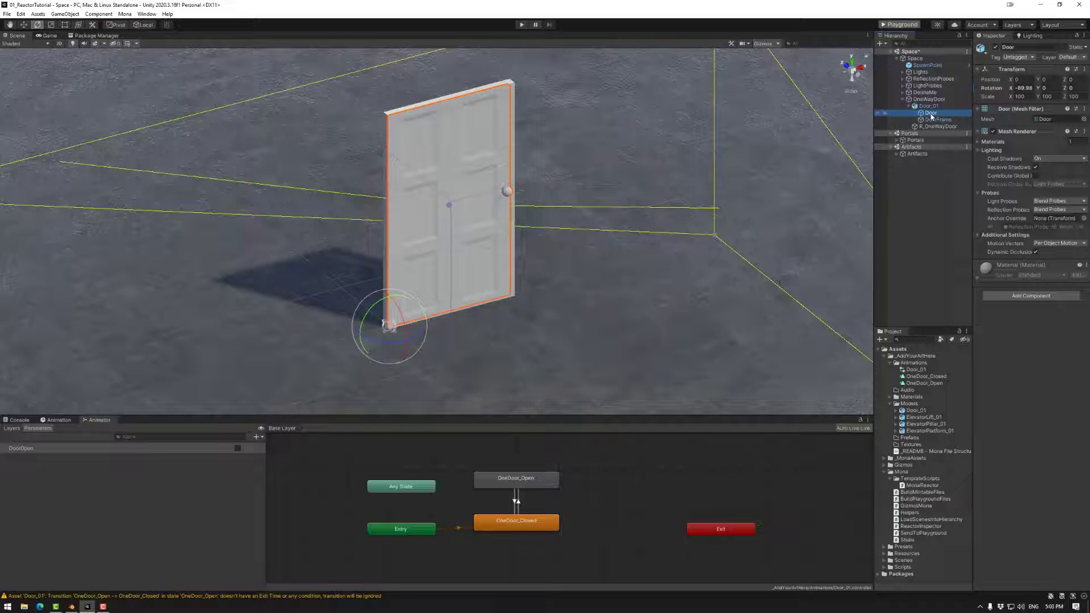
{"action": "left_click", "coordinate": [1019, 297]}
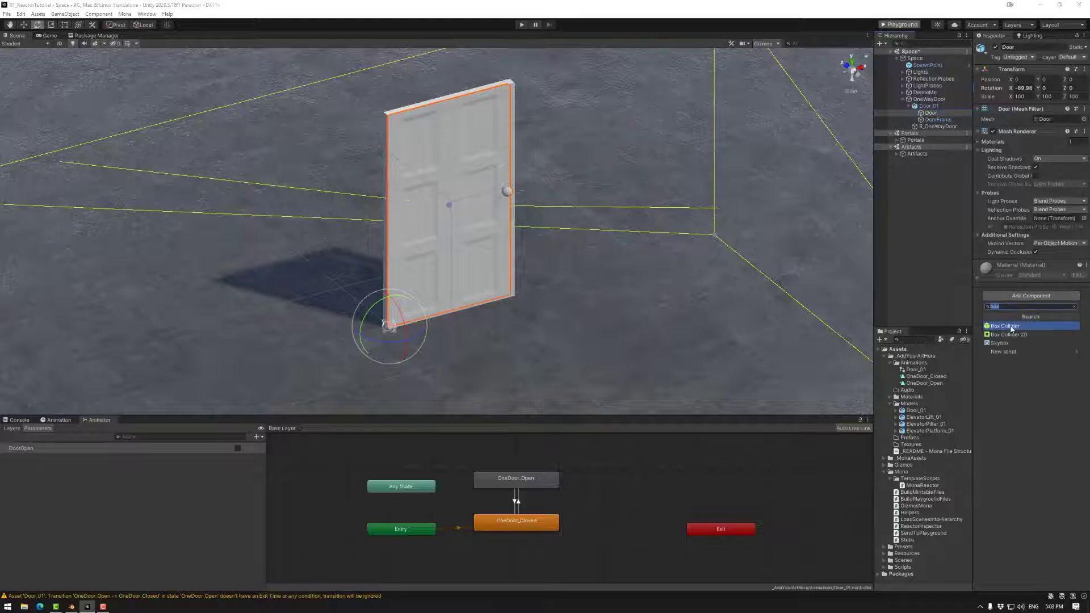
{"action": "left_click", "coordinate": [1012, 325]}
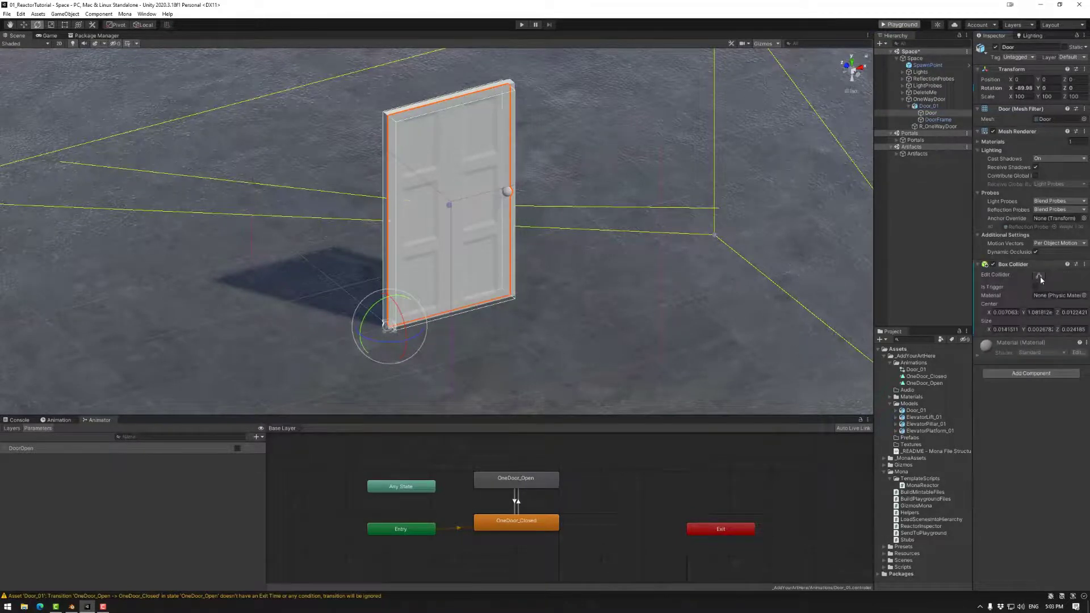
- Thin the Door's box collider to match the door panel's thickness, then collapse the OneWayDoor hierarchy
{"action": "left_click", "coordinate": [1039, 276]}
{"action": "left_click_drag", "start_coordinate": [483, 282], "coordinate": [615, 271], "text": "alt"}
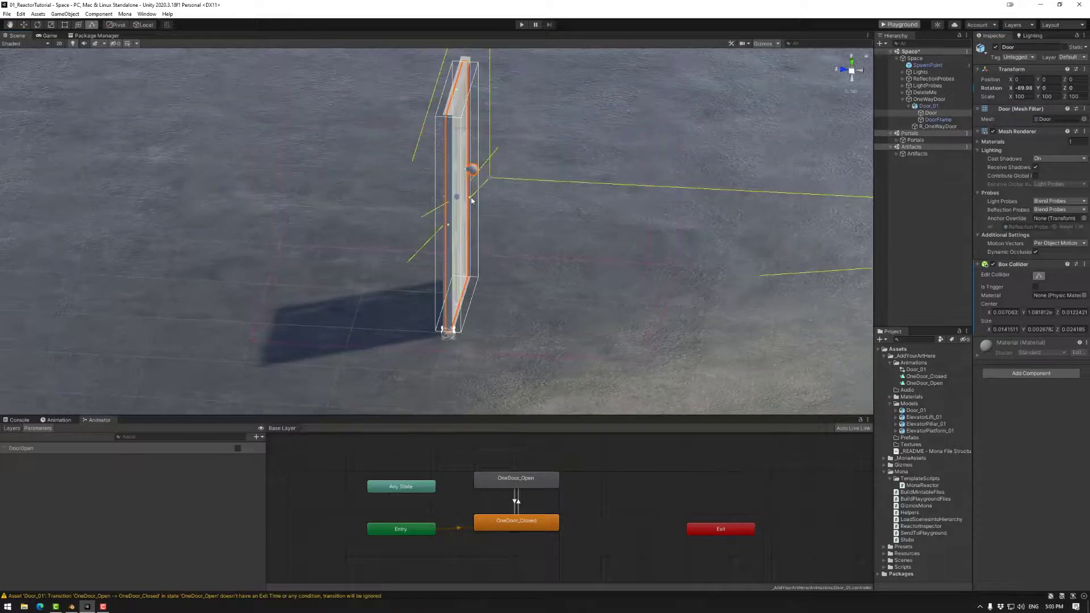
{"action": "left_click_drag", "start_coordinate": [471, 200], "coordinate": [451, 196]}
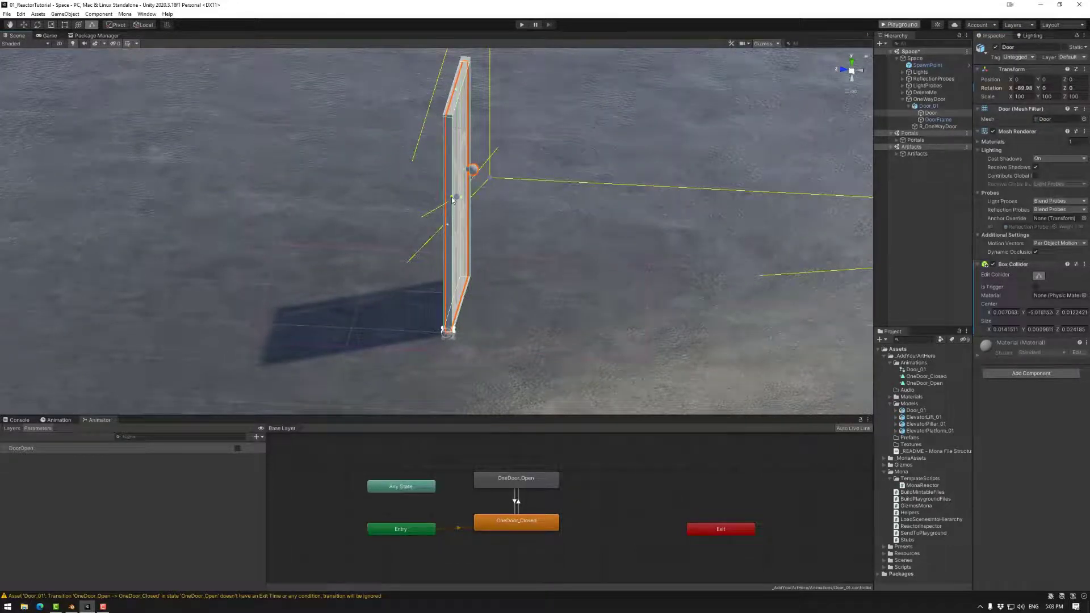
{"action": "left_click_drag", "start_coordinate": [622, 295], "coordinate": [546, 312], "text": "alt"}
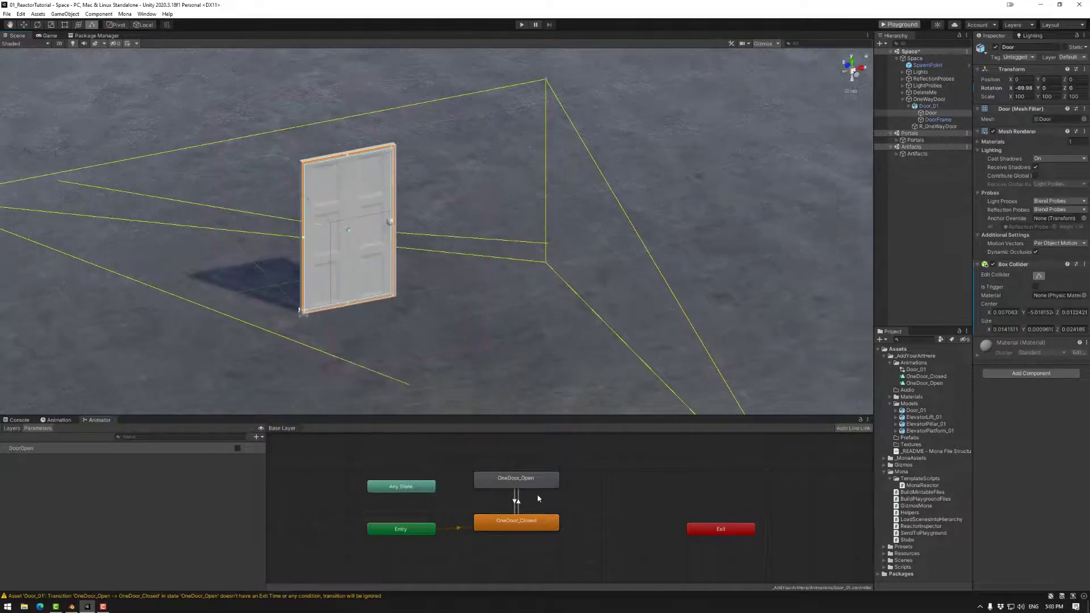
{"action": "left_click", "coordinate": [908, 106]}
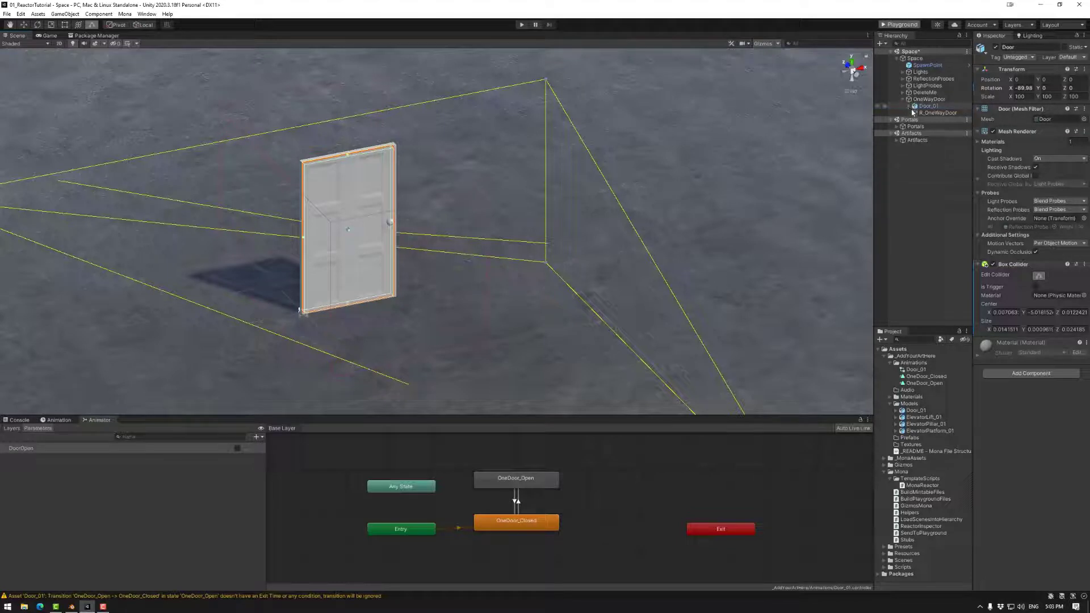
{"action": "left_click", "coordinate": [916, 100]}
{"action": "left_click", "coordinate": [902, 101]}
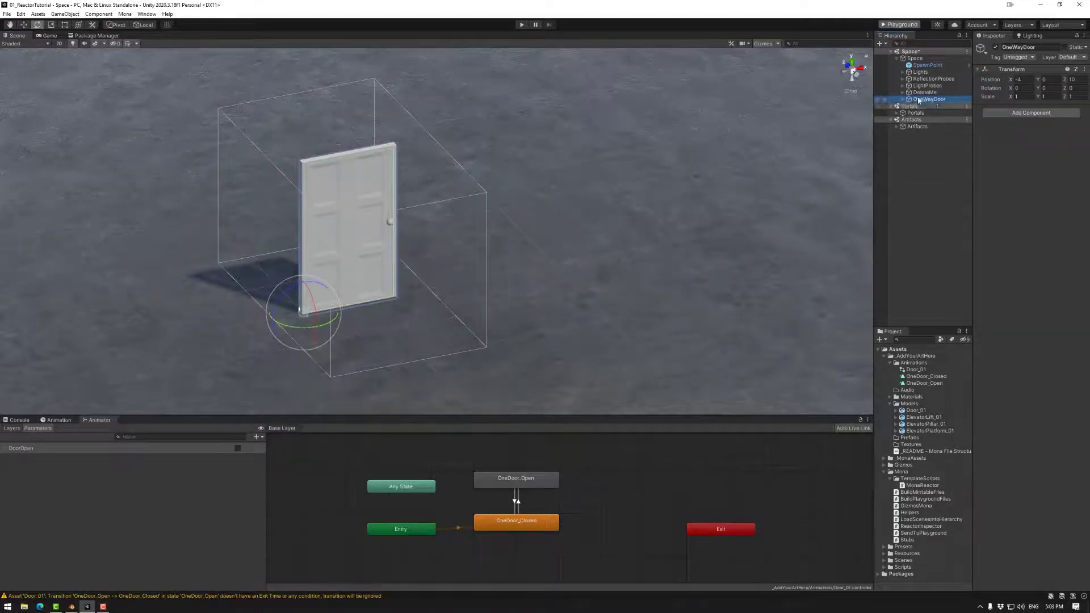
- Create an empty object named TwoWayDoor under Space and add the Door_01 model as its child
{"action": "right_click", "coordinate": [915, 59]}
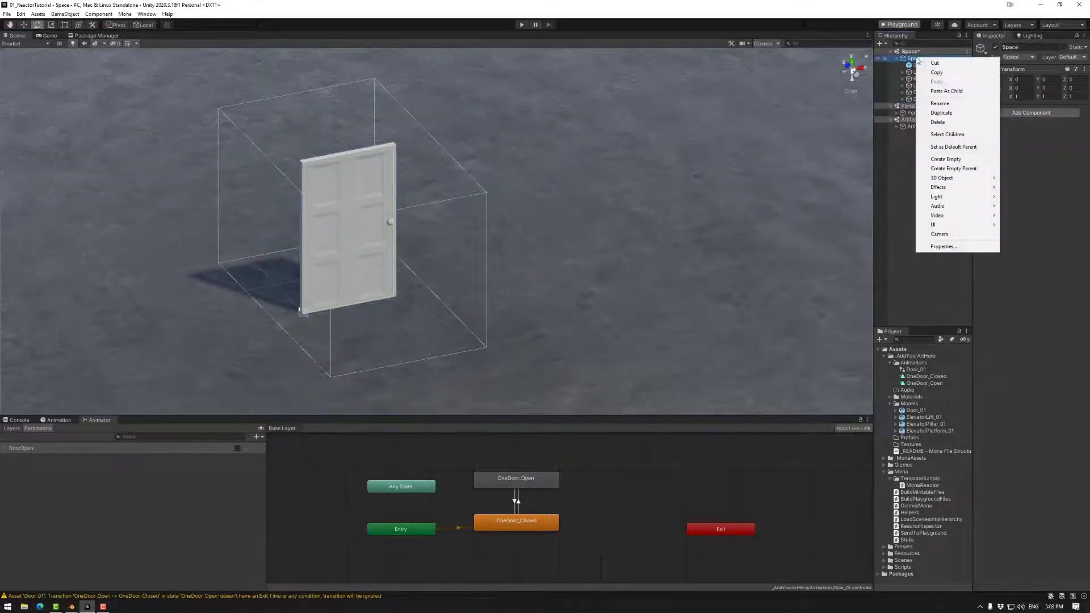
{"action": "left_click", "coordinate": [942, 161]}
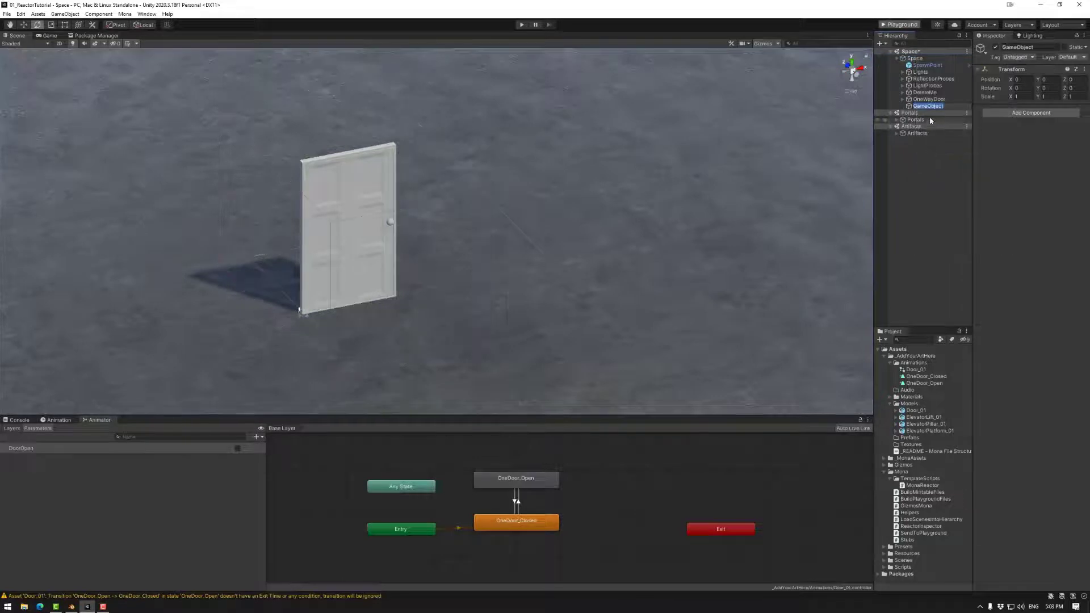
{"action": "type", "text": "Tri"}
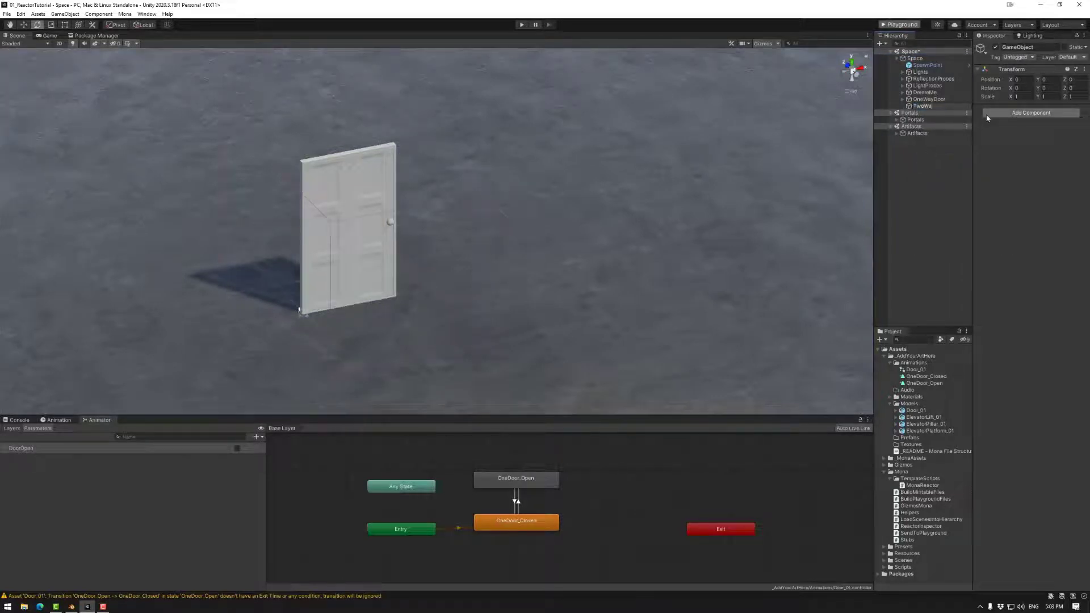
{"action": "key", "text": "Return"}
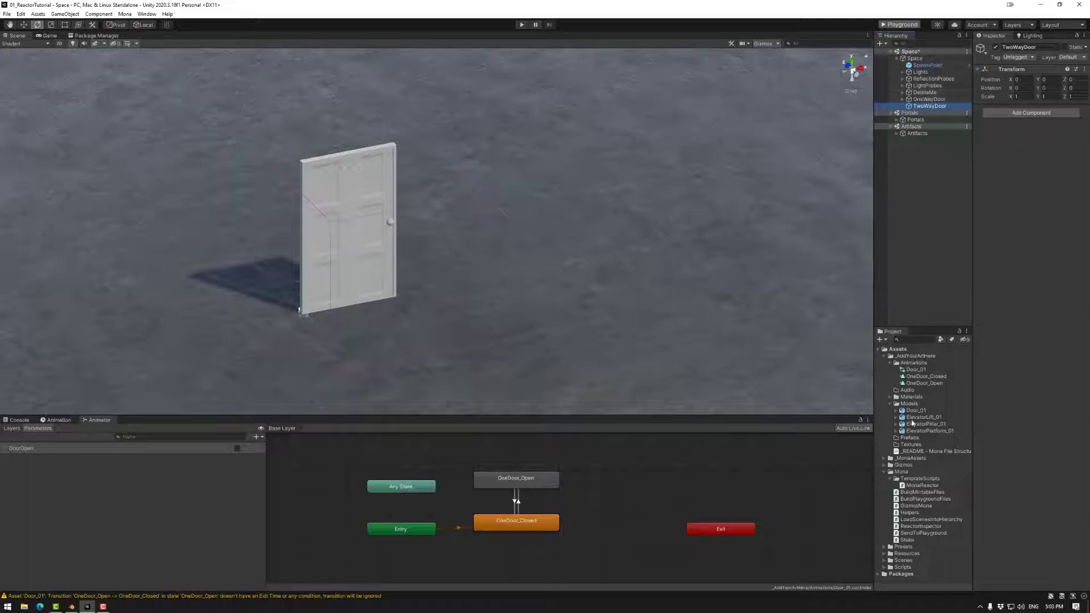
{"action": "left_click_drag", "start_coordinate": [913, 413], "coordinate": [926, 108]}
- Move TwoWayDoor across the ground to stand beside the one-way door, at about Z 9.97
{"action": "scroll", "coordinate": [656, 299], "scroll_direction": "down", "scroll_amount": 5}
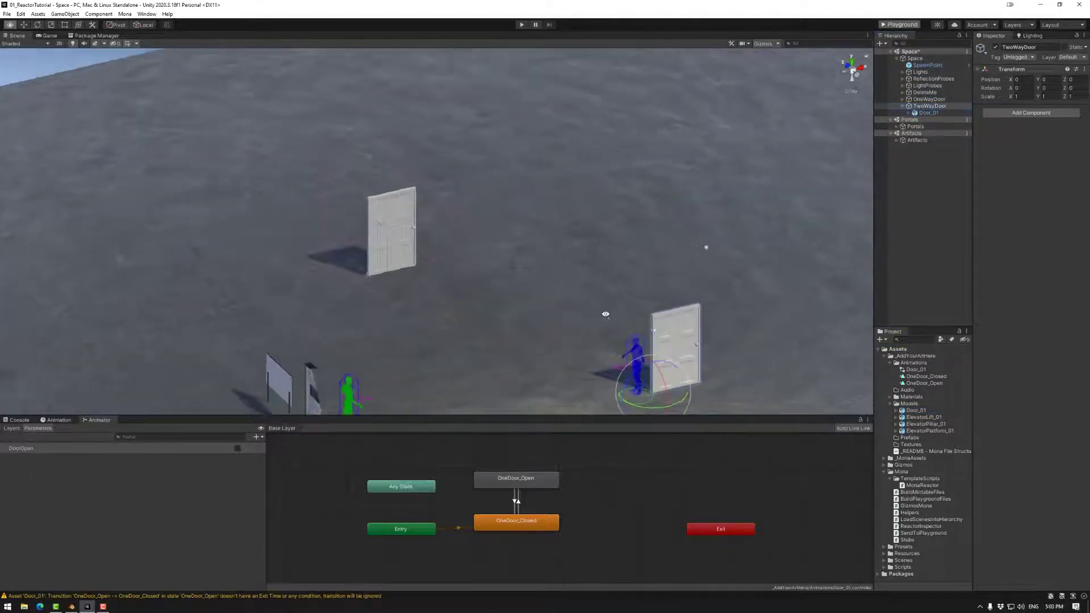
{"action": "left_click", "coordinate": [24, 26]}
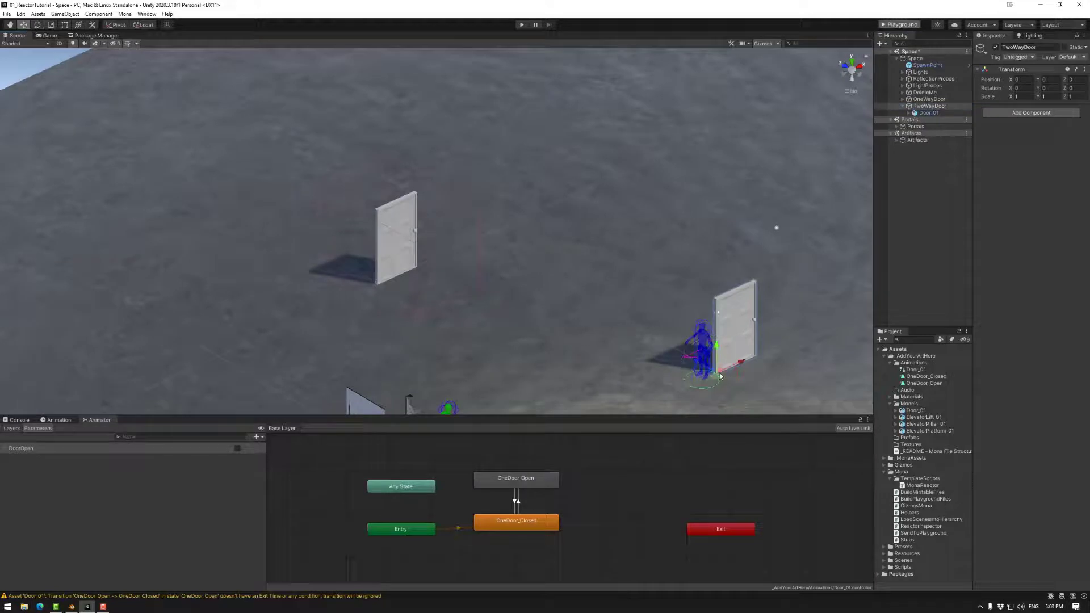
{"action": "left_click_drag", "start_coordinate": [702, 369], "coordinate": [459, 243]}
{"action": "left_click_drag", "start_coordinate": [632, 267], "coordinate": [551, 268], "text": "alt"}
{"action": "scroll", "coordinate": [567, 294], "scroll_direction": "up", "scroll_amount": 8}
{"action": "middle_click_drag", "start_coordinate": [576, 293], "coordinate": [463, 269]}
{"action": "left_click_drag", "start_coordinate": [463, 268], "coordinate": [576, 339], "text": "alt"}
{"action": "scroll", "coordinate": [521, 296], "scroll_direction": "up", "scroll_amount": 5}
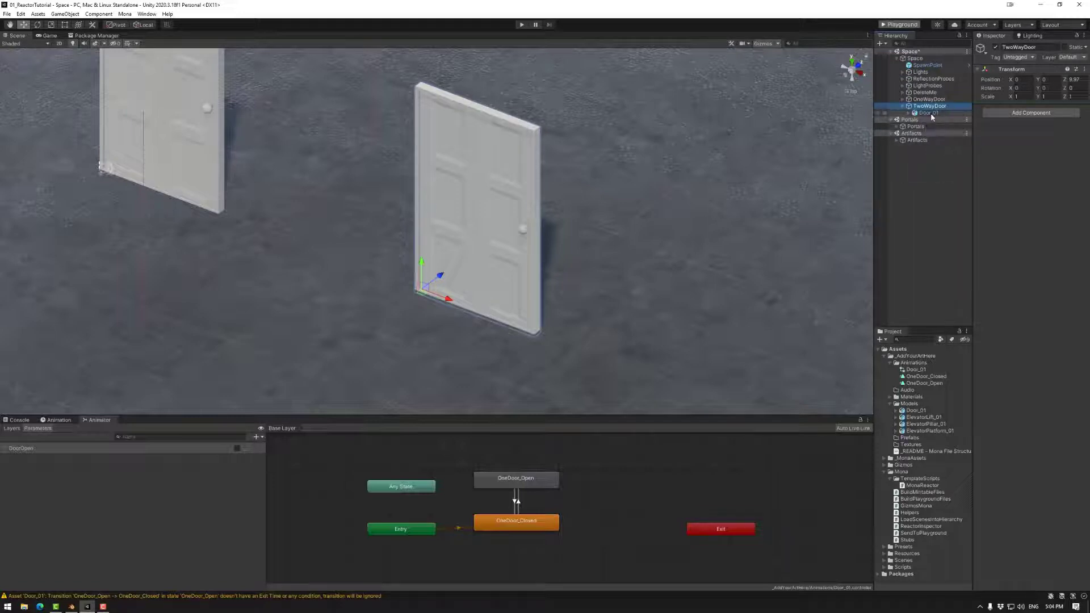
- Create an animator and an animation clip named TwoDoor_Closed for the Door_01 inside TwoWayDoor
{"action": "left_click", "coordinate": [928, 113]}
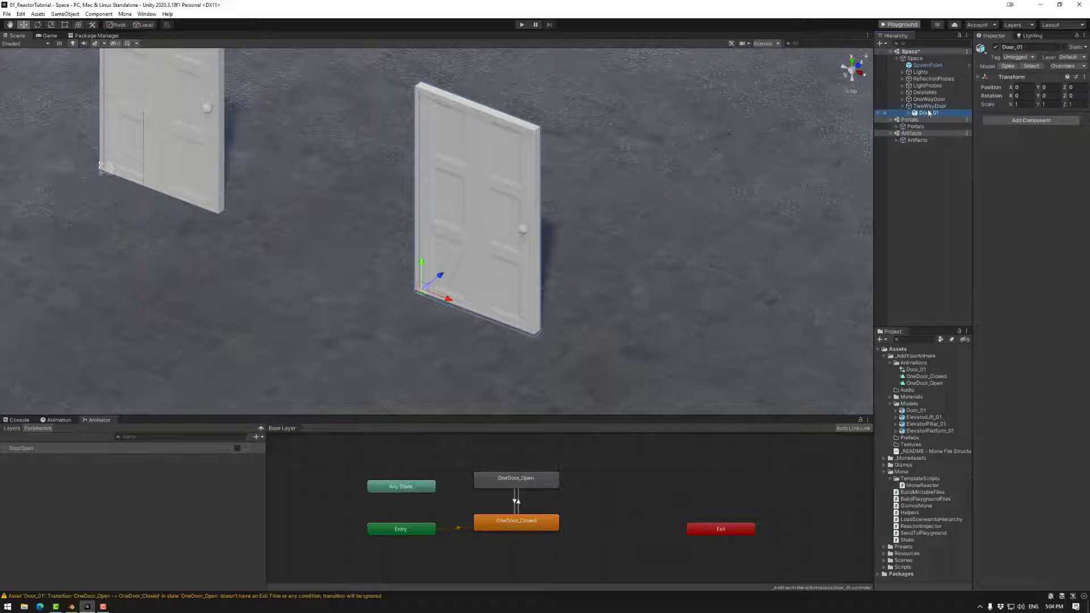
{"action": "left_click", "coordinate": [59, 420]}
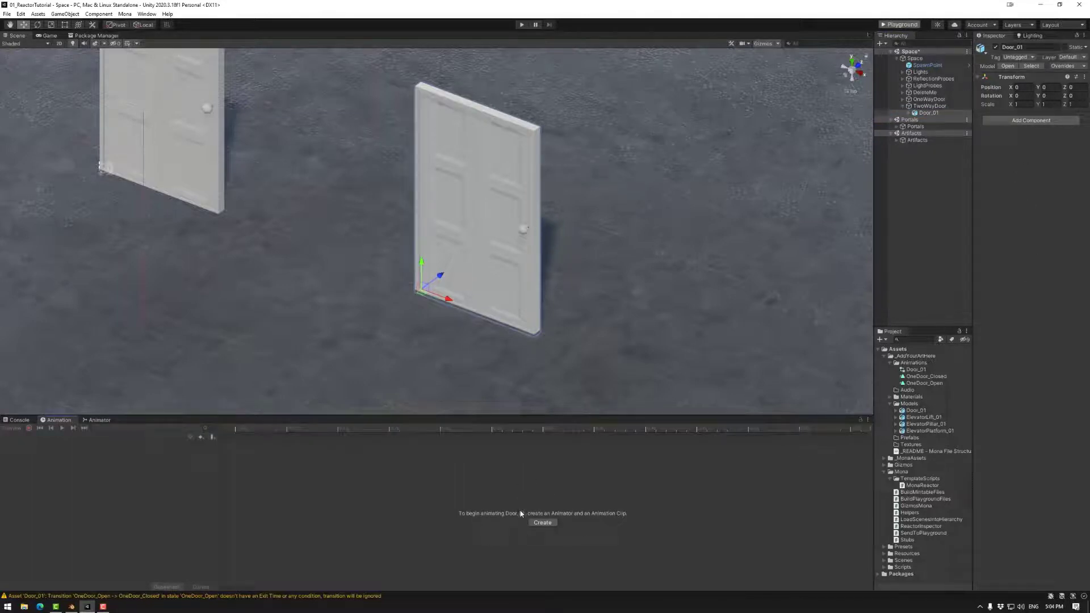
{"action": "left_click", "coordinate": [542, 523]}
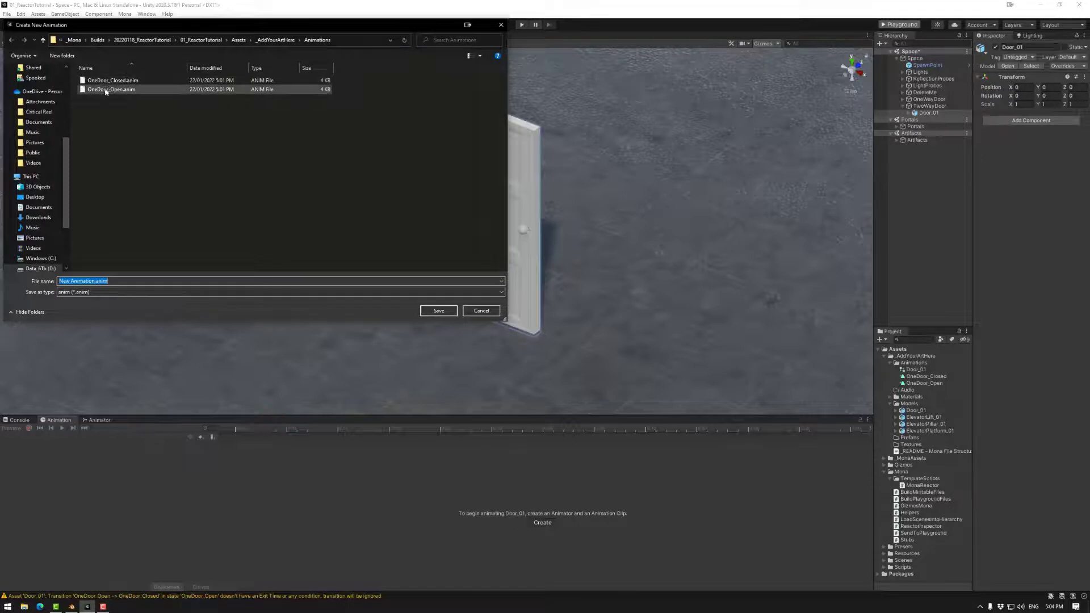
{"action": "left_click", "coordinate": [106, 81]}
{"action": "left_click", "coordinate": [71, 281]}
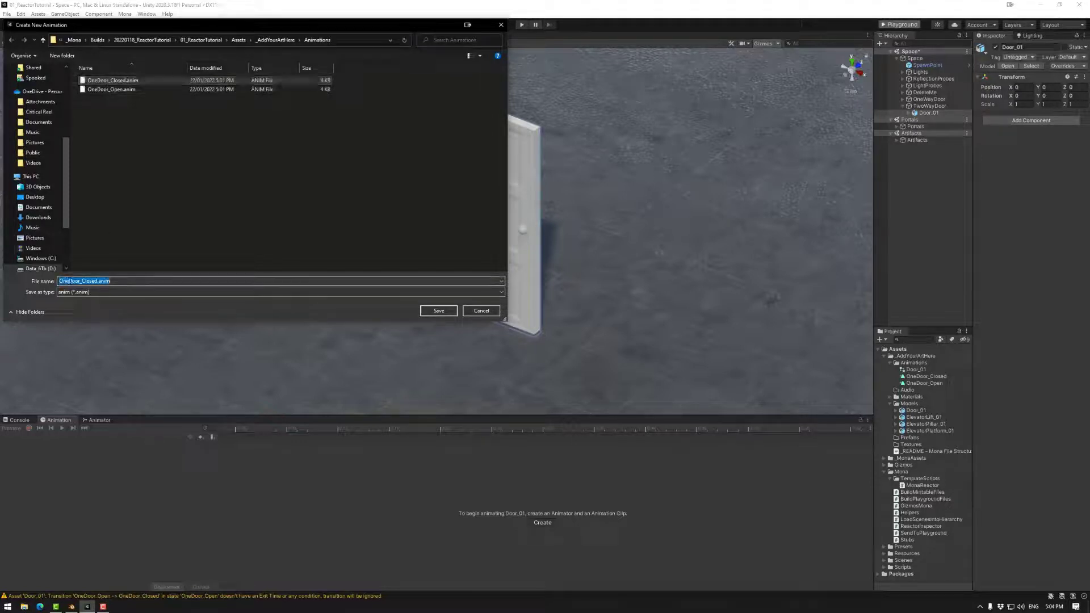
{"action": "left_click_drag", "start_coordinate": [69, 280], "coordinate": [59, 280]}
{"action": "type", "text": "Two"}
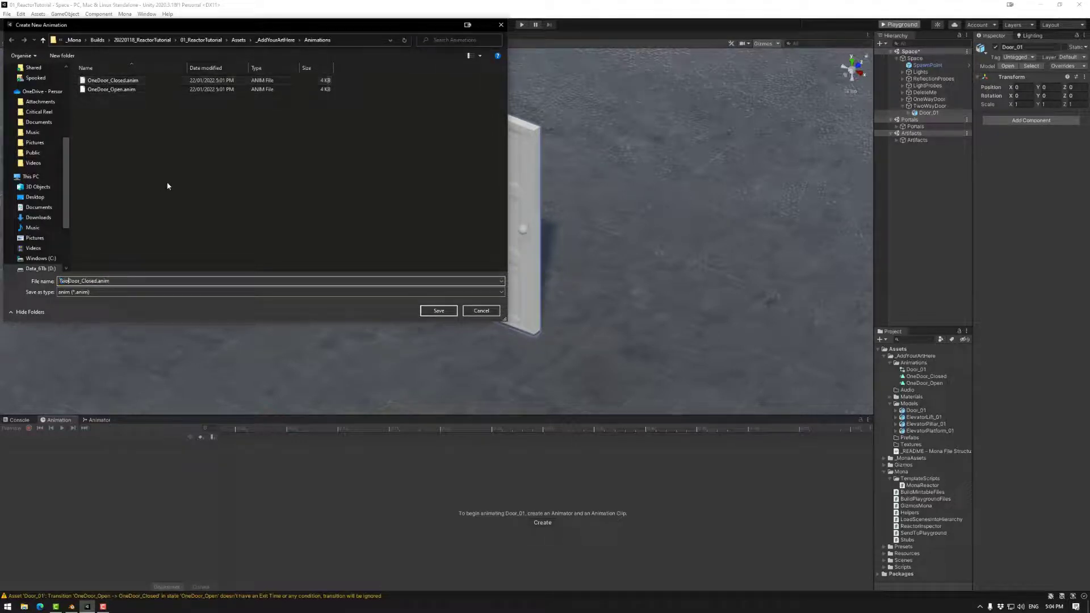
{"action": "left_click", "coordinate": [438, 312]}
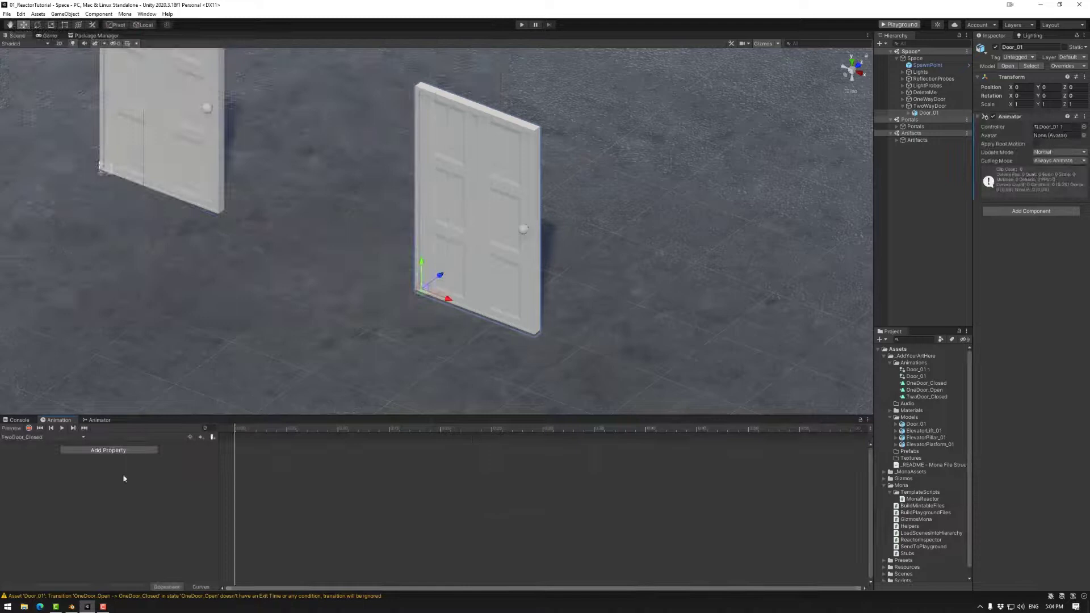
- Create a second animation clip for the two-way door, named TwoDoor_Away, in the Animations folder
{"action": "left_click", "coordinate": [83, 437]}
{"action": "left_click", "coordinate": [35, 458]}
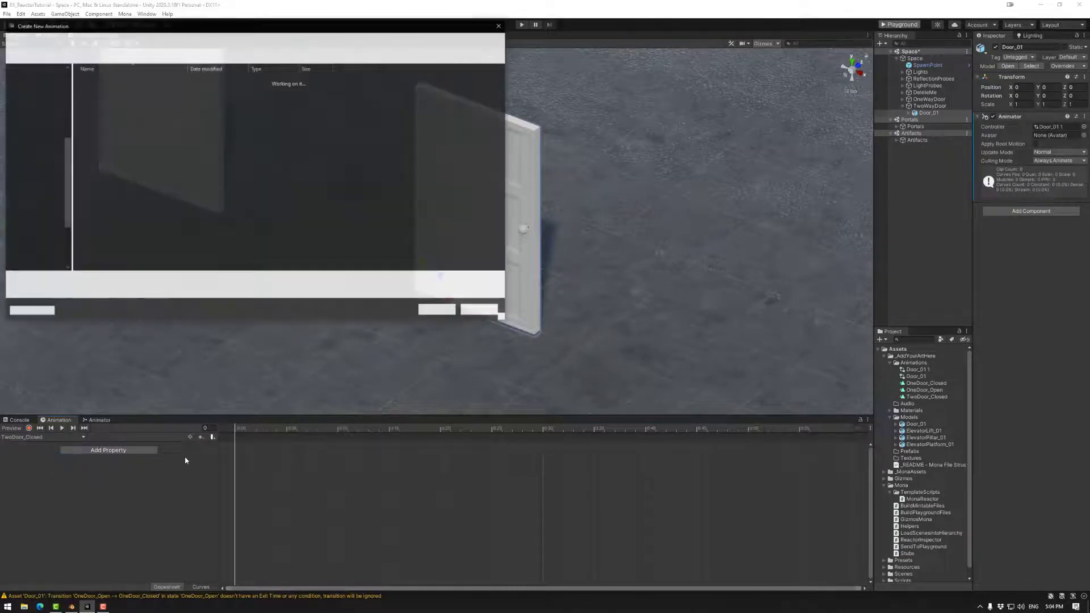
{"action": "left_click", "coordinate": [112, 98]}
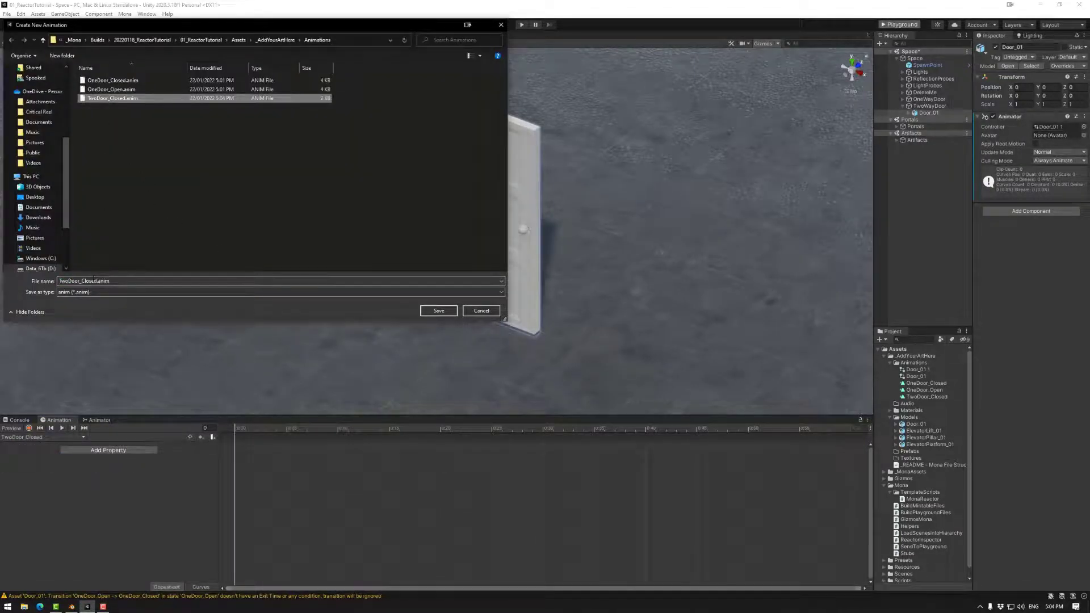
{"action": "left_click", "coordinate": [81, 281]}
{"action": "left_click", "coordinate": [81, 280]}
{"action": "left_click_drag", "start_coordinate": [81, 281], "coordinate": [96, 281]}
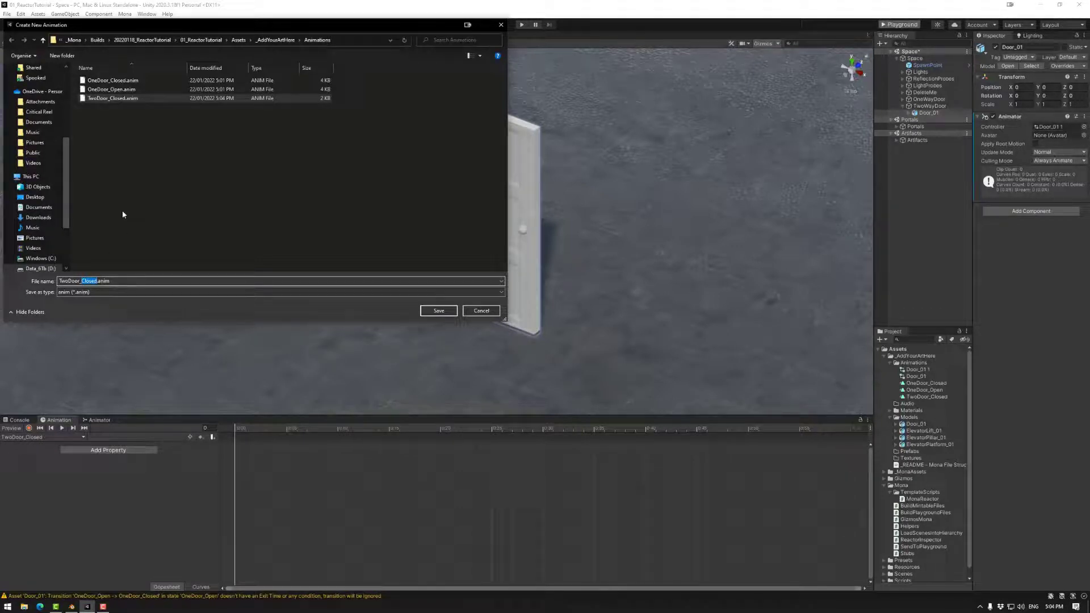
{"action": "type", "text": "Away"}
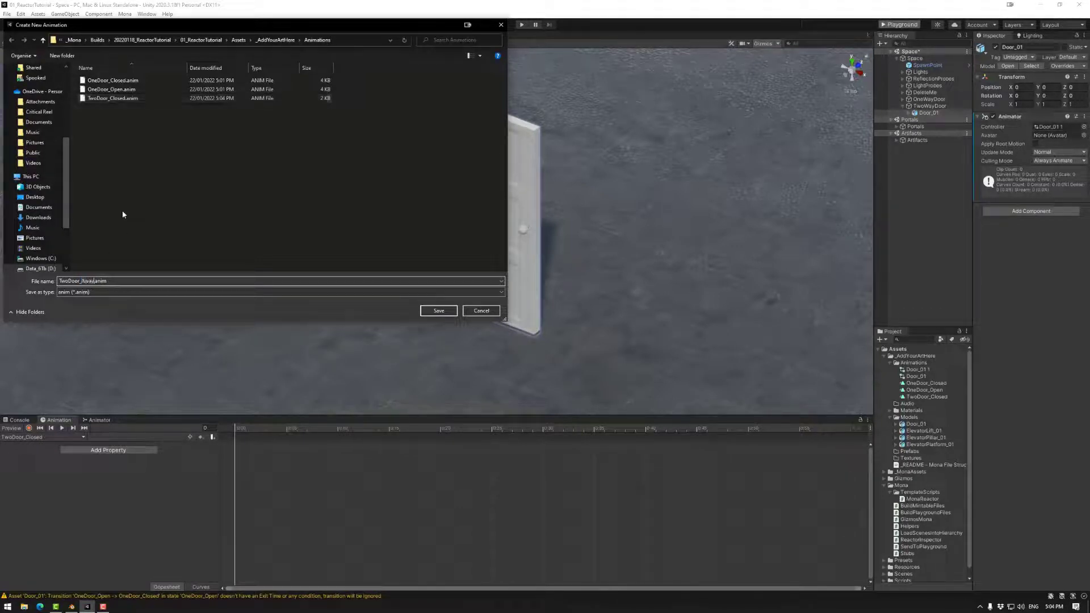
{"action": "left_click", "coordinate": [438, 311]}
- Create a third animation clip for the two-way door, named TwoDoor_Towards, in the Animations folder
{"action": "left_click", "coordinate": [68, 437]}
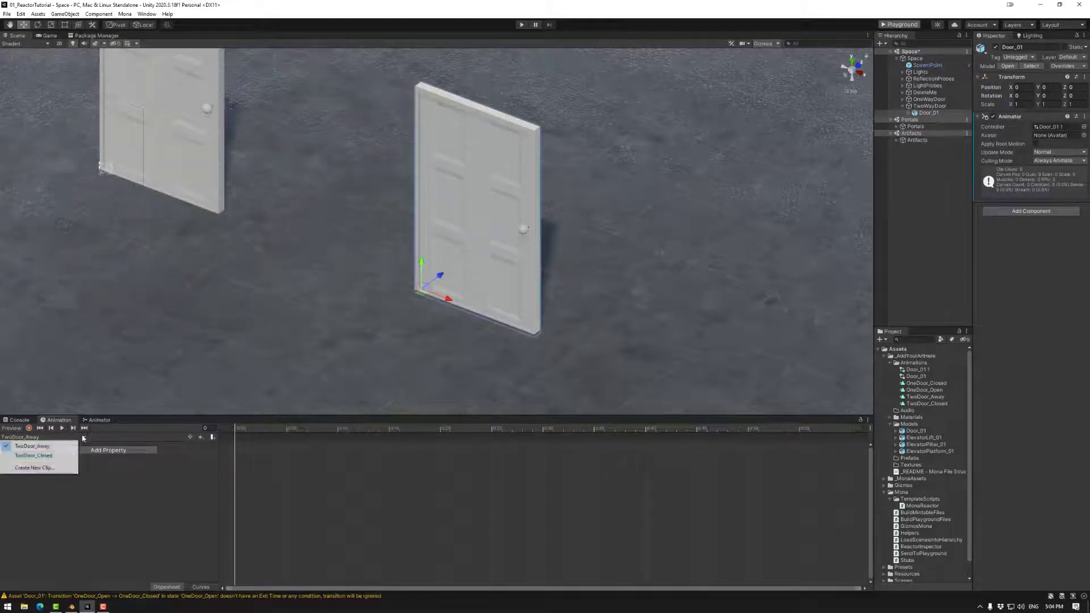
{"action": "left_click", "coordinate": [34, 469]}
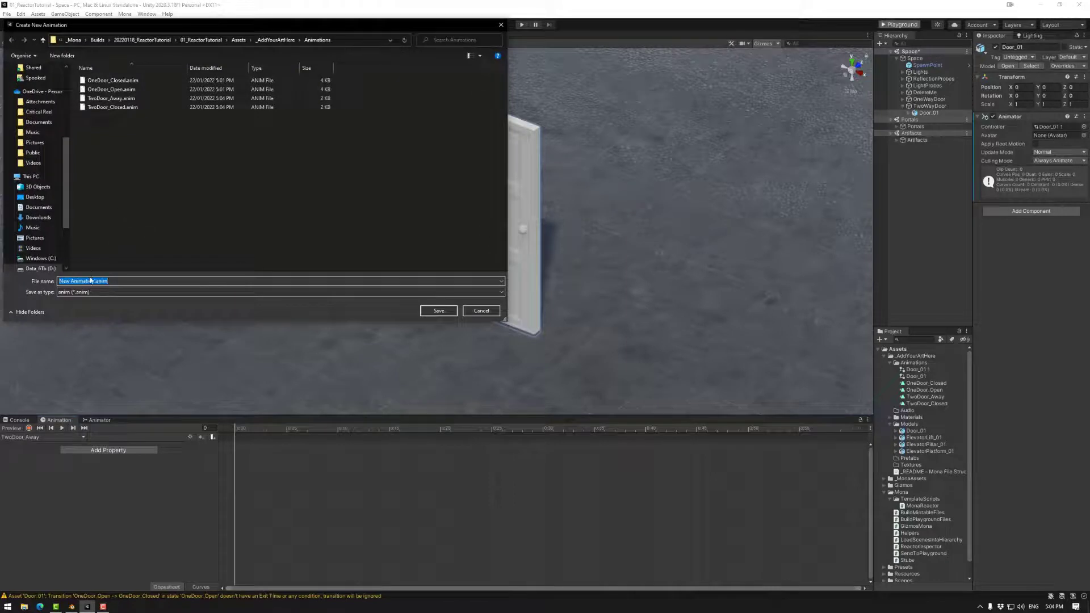
{"action": "left_click", "coordinate": [112, 98]}
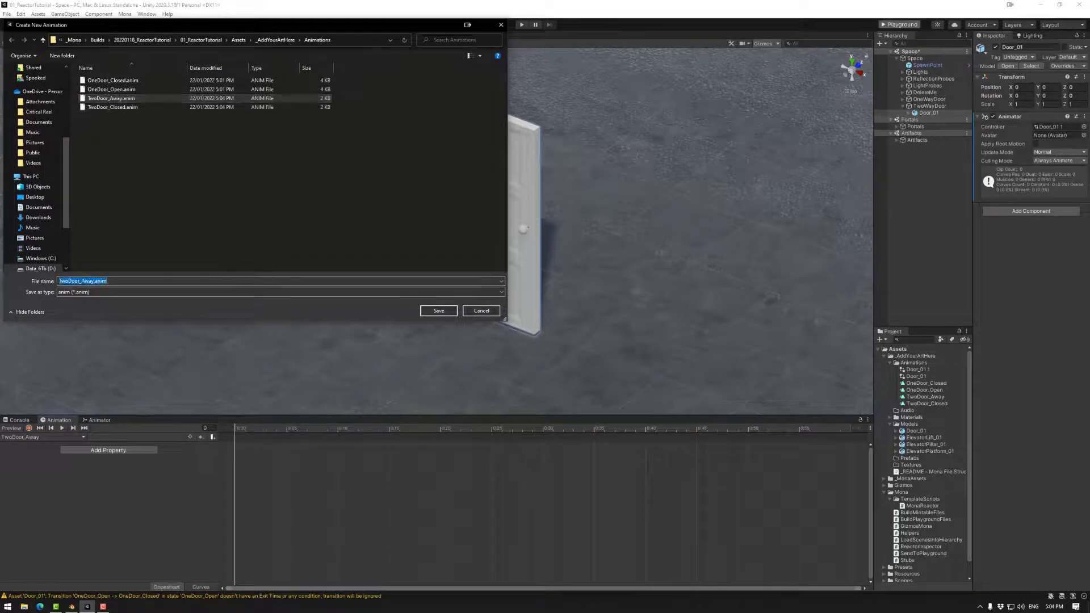
{"action": "left_click", "coordinate": [81, 281]}
{"action": "left_click_drag", "start_coordinate": [81, 281], "coordinate": [91, 281]}
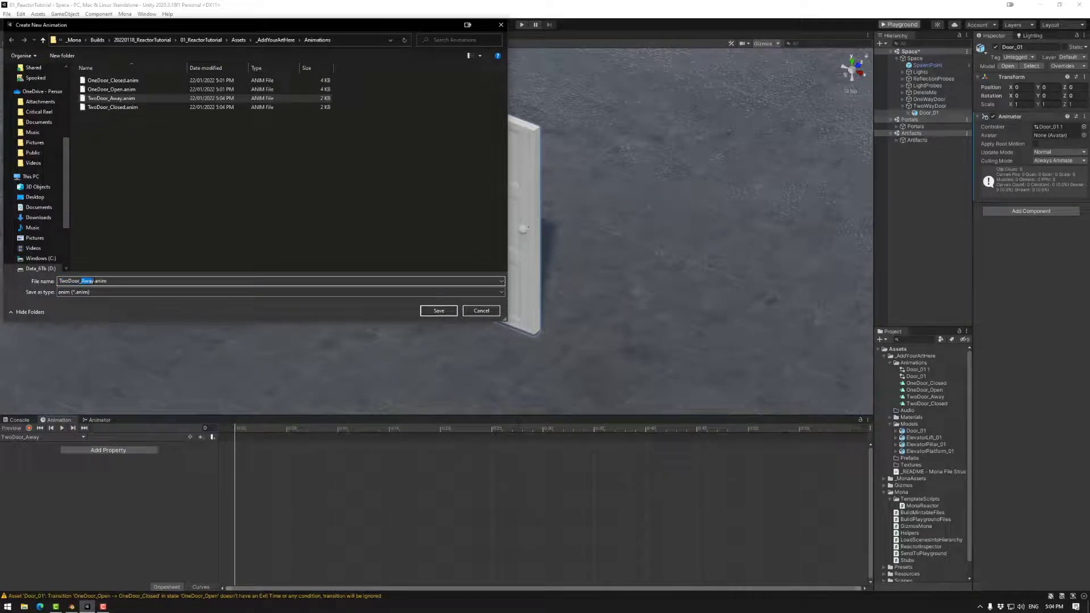
{"action": "type", "text": "Towards"}
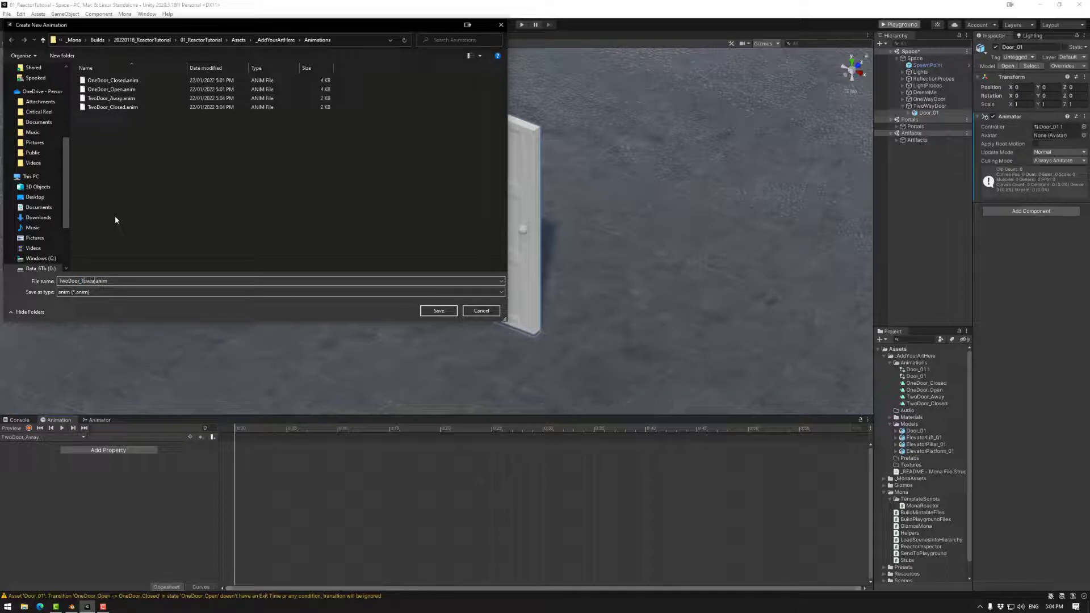
{"action": "left_click", "coordinate": [439, 312]}
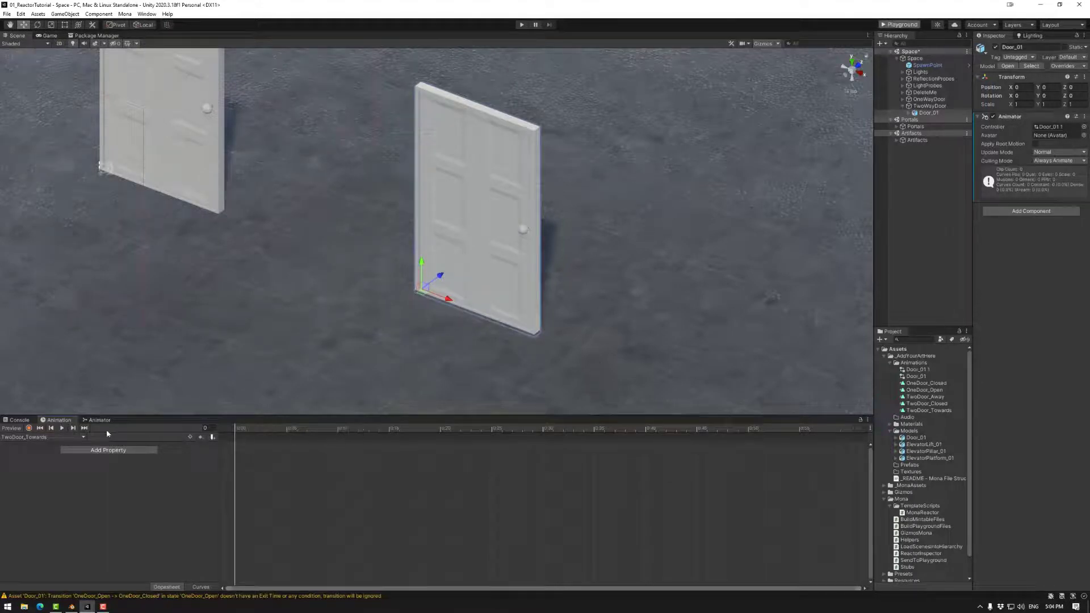
- Record closed-position rotation keys at frame 0 of the TwoDoor_Closed clip for Door_01 and its child Door
{"action": "left_click_drag", "start_coordinate": [366, 332], "coordinate": [383, 321], "text": "alt"}
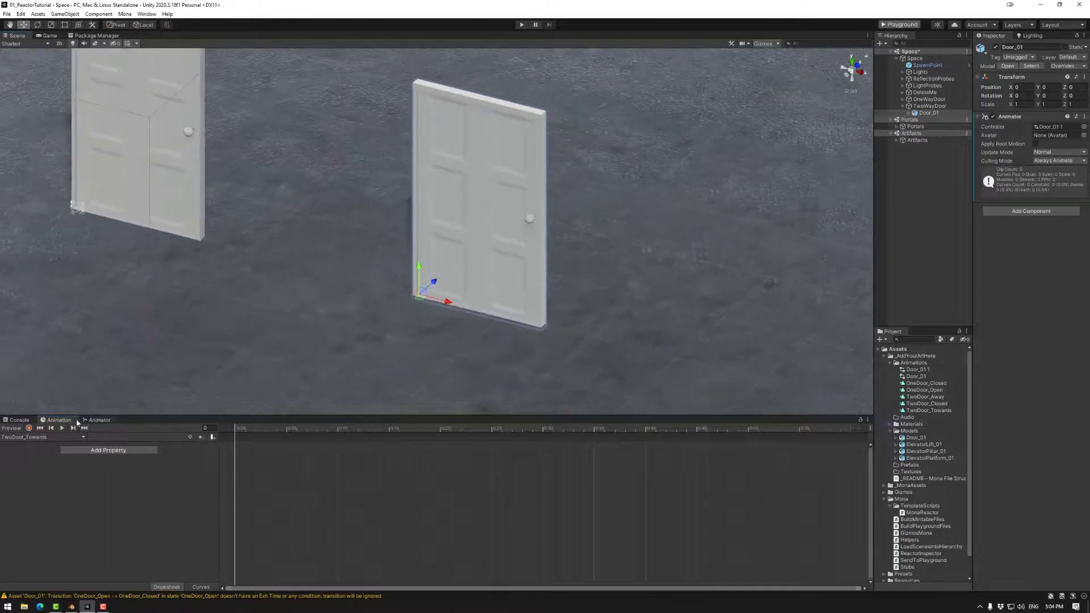
{"action": "left_click", "coordinate": [45, 437]}
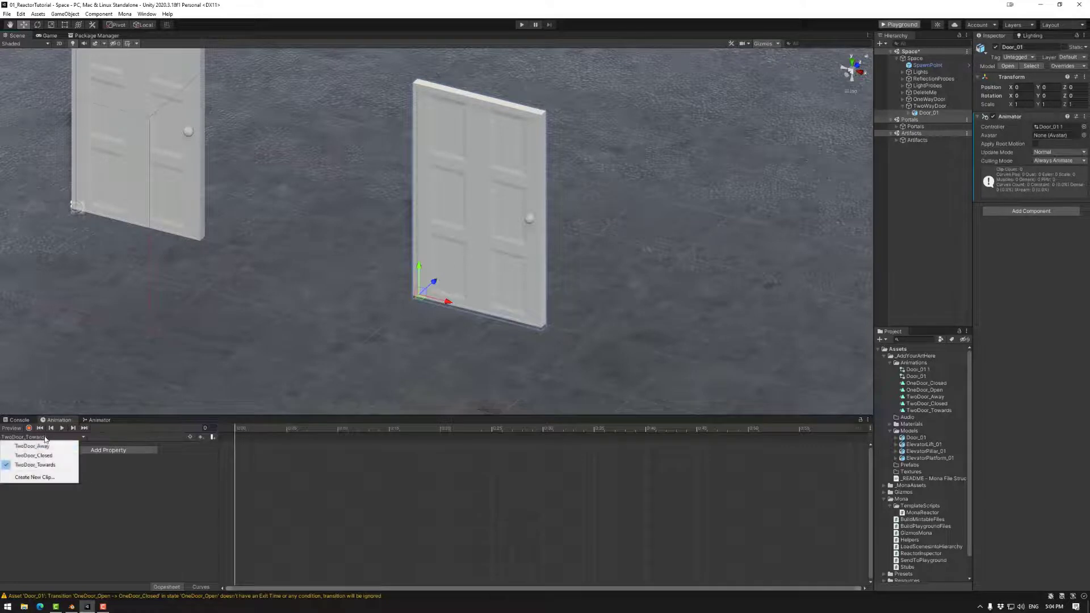
{"action": "left_click", "coordinate": [52, 456]}
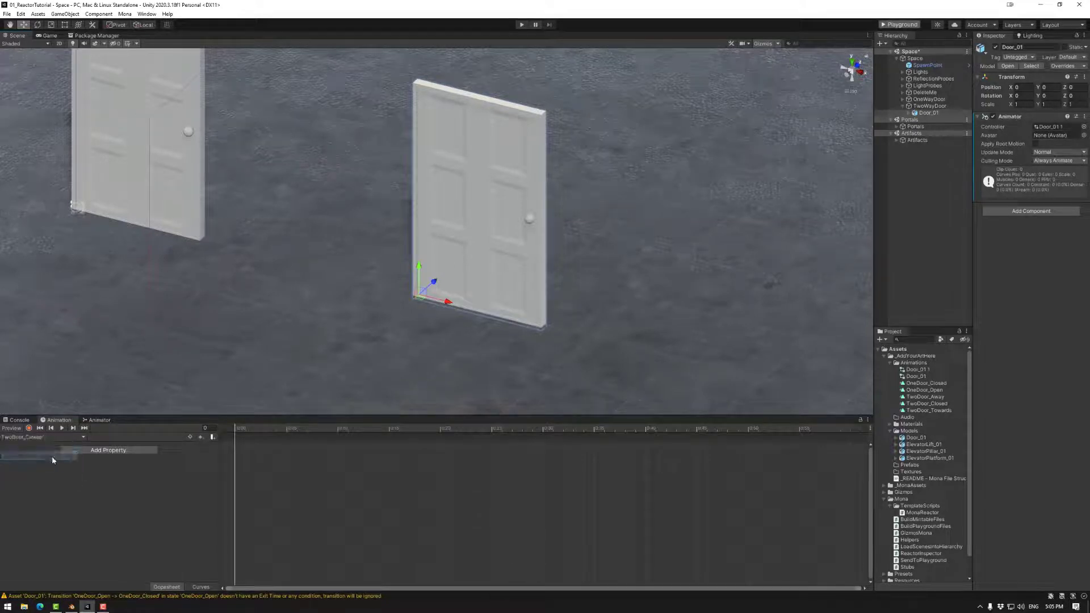
{"action": "left_click", "coordinate": [30, 428]}
{"action": "key", "text": "e"}
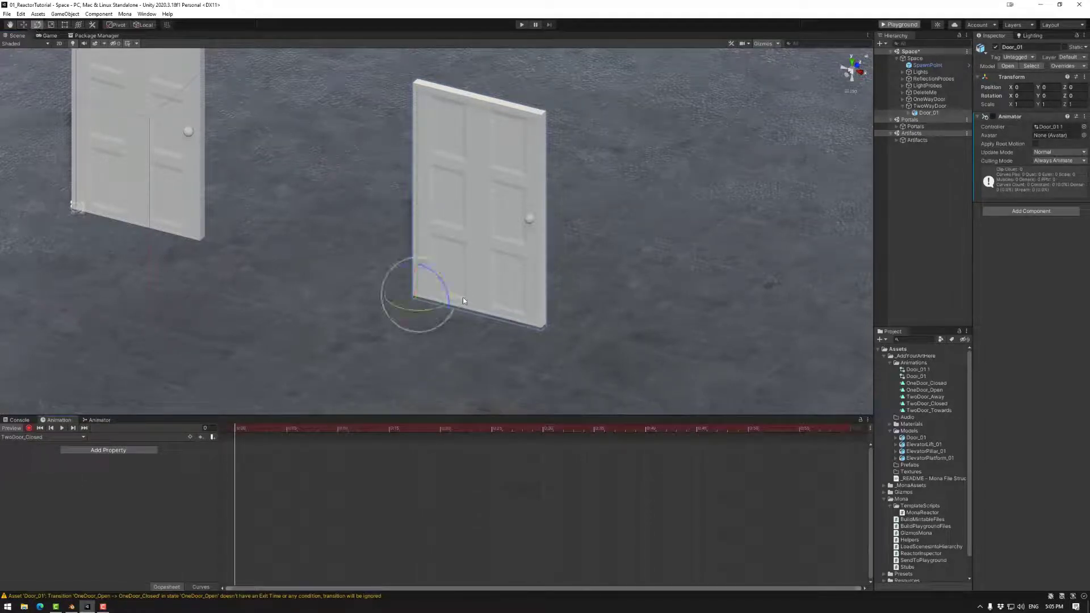
{"action": "left_click_drag", "start_coordinate": [427, 308], "coordinate": [427, 310], "text": "ctrl"}
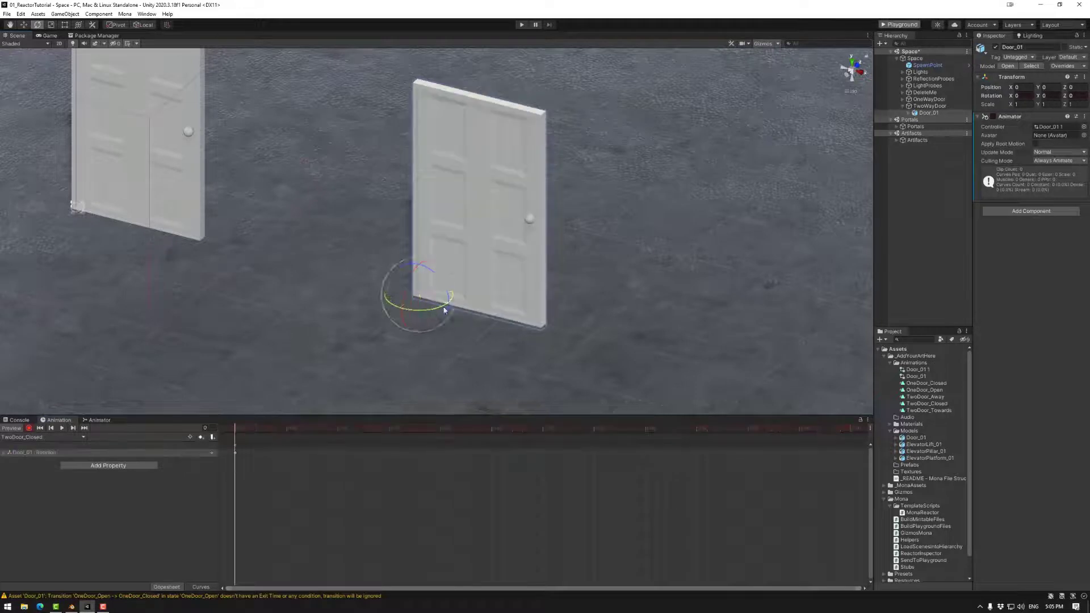
{"action": "left_click", "coordinate": [471, 313]}
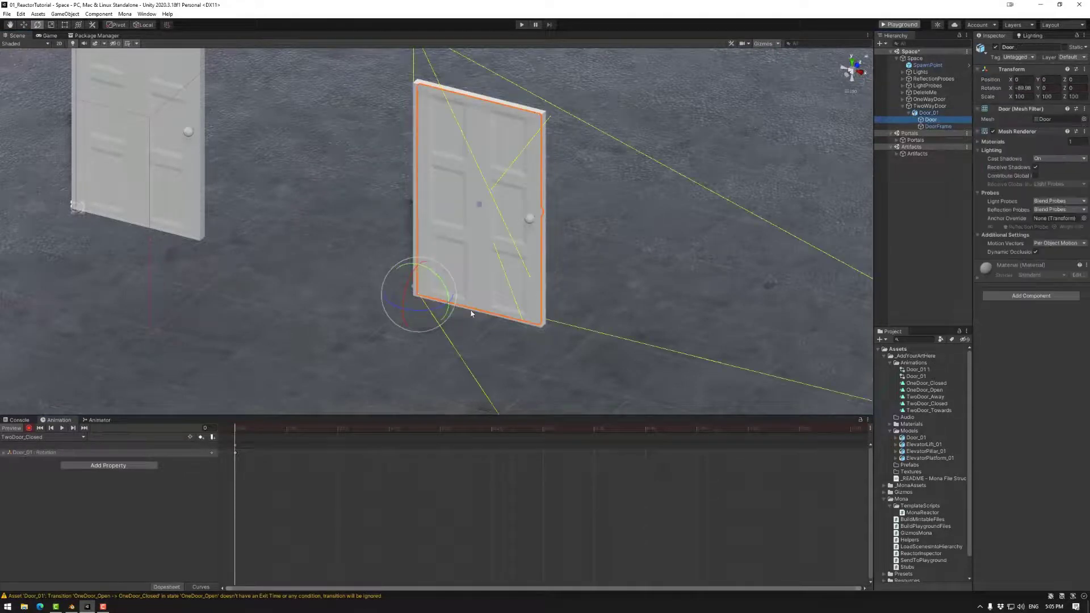
{"action": "mouse_move", "coordinate": [424, 312]}
{"action": "left_mouse_down", "text": "ctrl"}
{"action": "mouse_move", "coordinate": [440, 301]}
{"action": "mouse_move", "coordinate": [429, 309]}
{"action": "left_mouse_up", "text": "ctrl"}
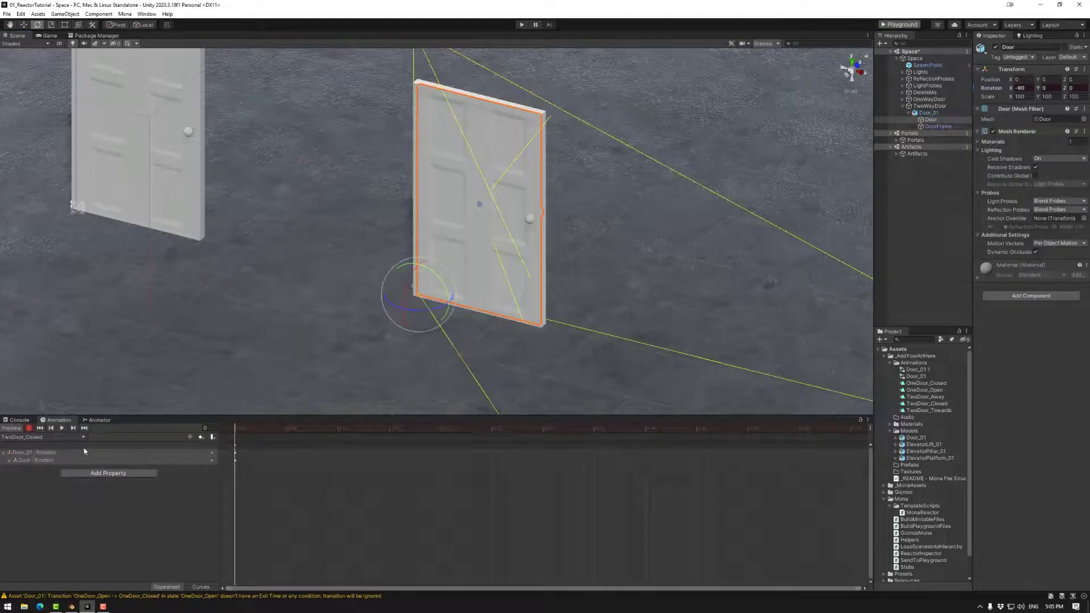
- Delete the Door_01 rotation key from the TwoDoor_Closed clip, keeping only the child Door's rotation
{"action": "left_click", "coordinate": [56, 454]}
{"action": "right_click", "coordinate": [56, 453]}
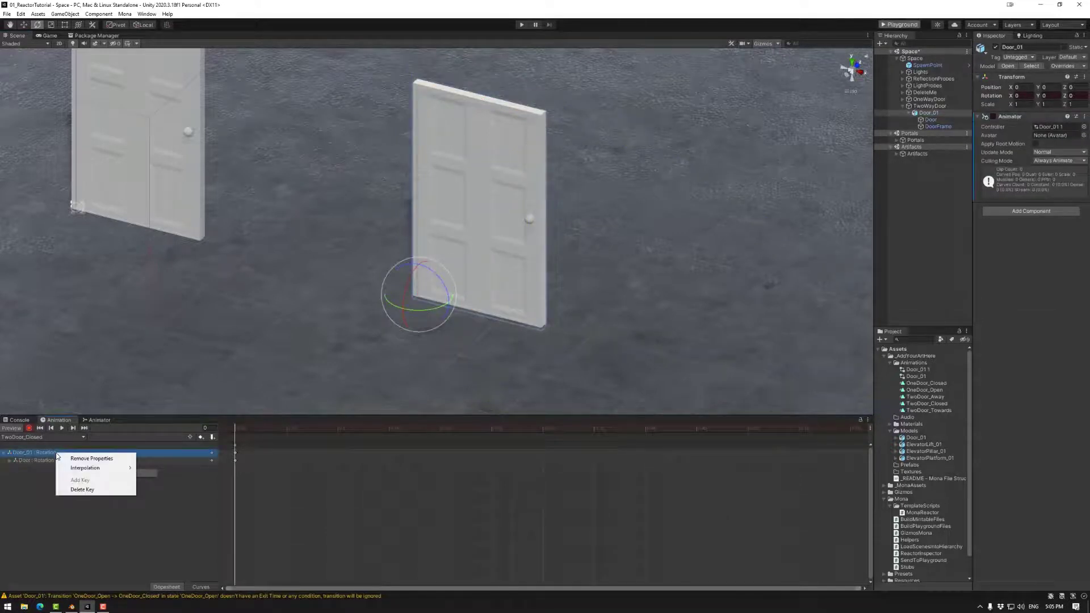
{"action": "left_click", "coordinate": [78, 491]}
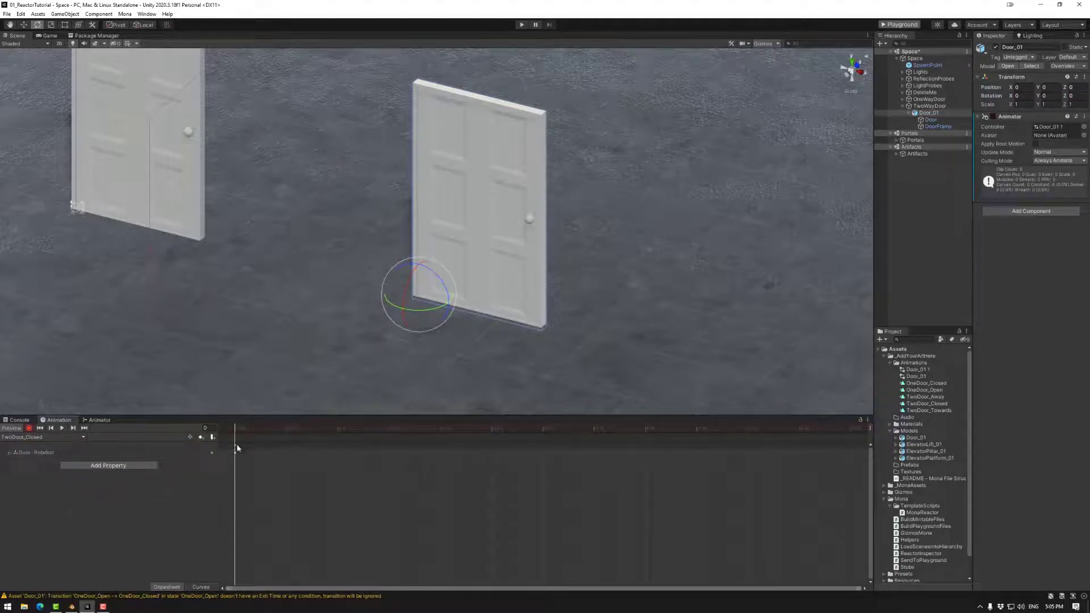
- Record the child Door swung open to Z rotation -105 at frame 0 of the TwoDoor_Away clip
{"action": "left_click", "coordinate": [44, 435]}
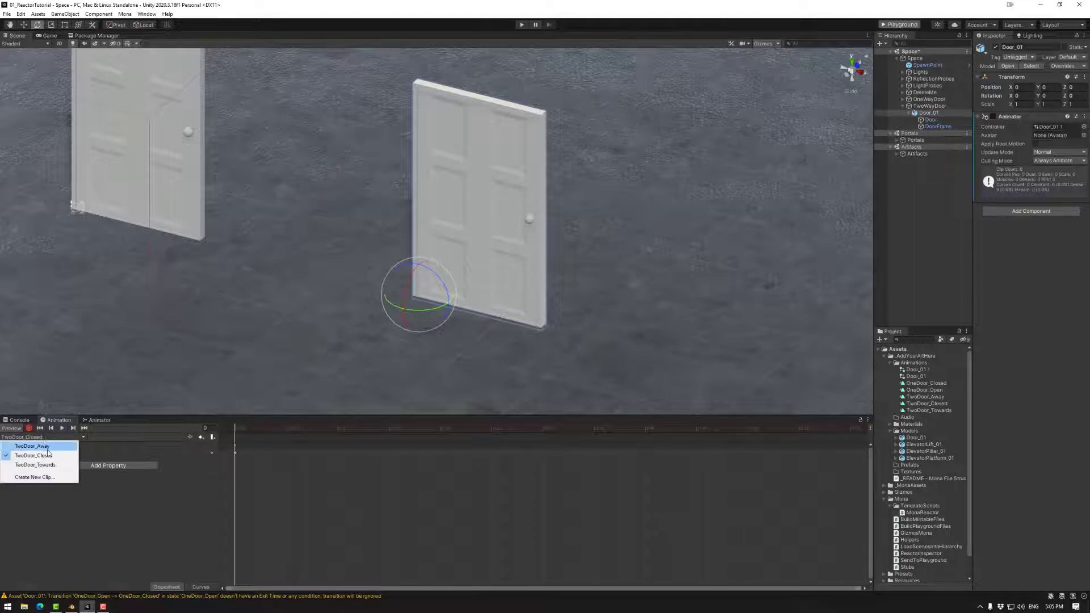
{"action": "left_click", "coordinate": [48, 447]}
{"action": "left_click_drag", "start_coordinate": [497, 305], "coordinate": [577, 350], "text": "alt"}
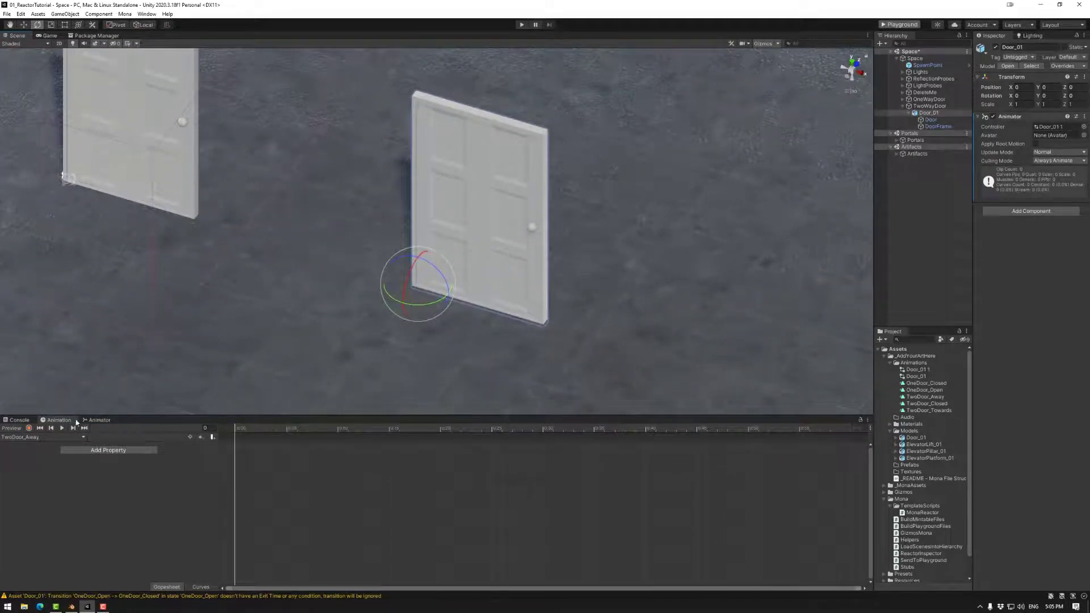
{"action": "left_click", "coordinate": [29, 429]}
{"action": "left_click_drag", "start_coordinate": [421, 305], "coordinate": [498, 302]}
{"action": "key", "text": "ctrl+z"}
{"action": "left_click", "coordinate": [936, 119]}
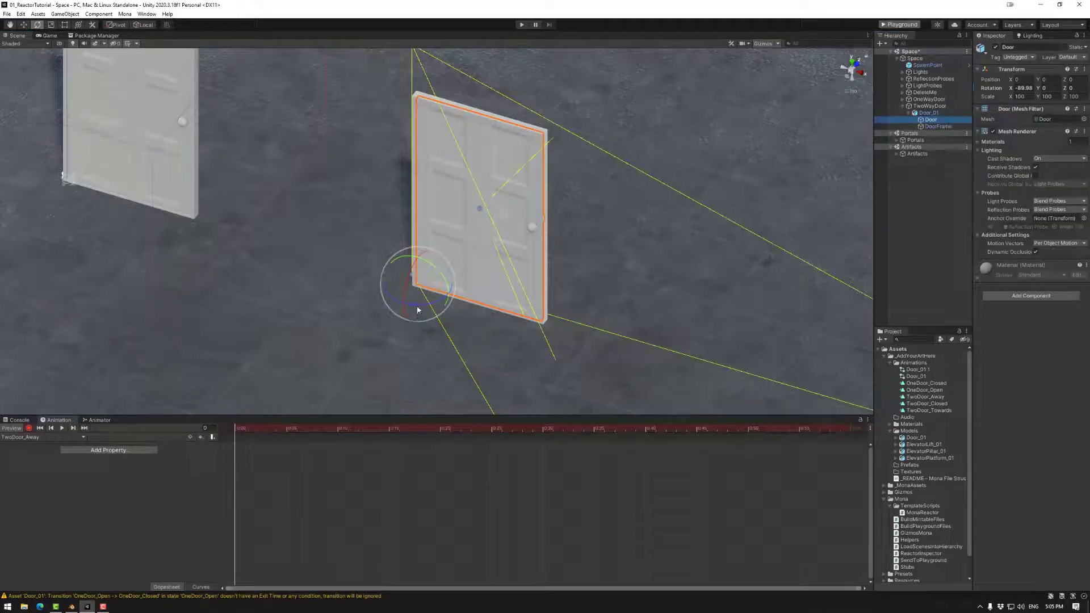
{"action": "left_click_drag", "start_coordinate": [417, 309], "coordinate": [532, 300]}
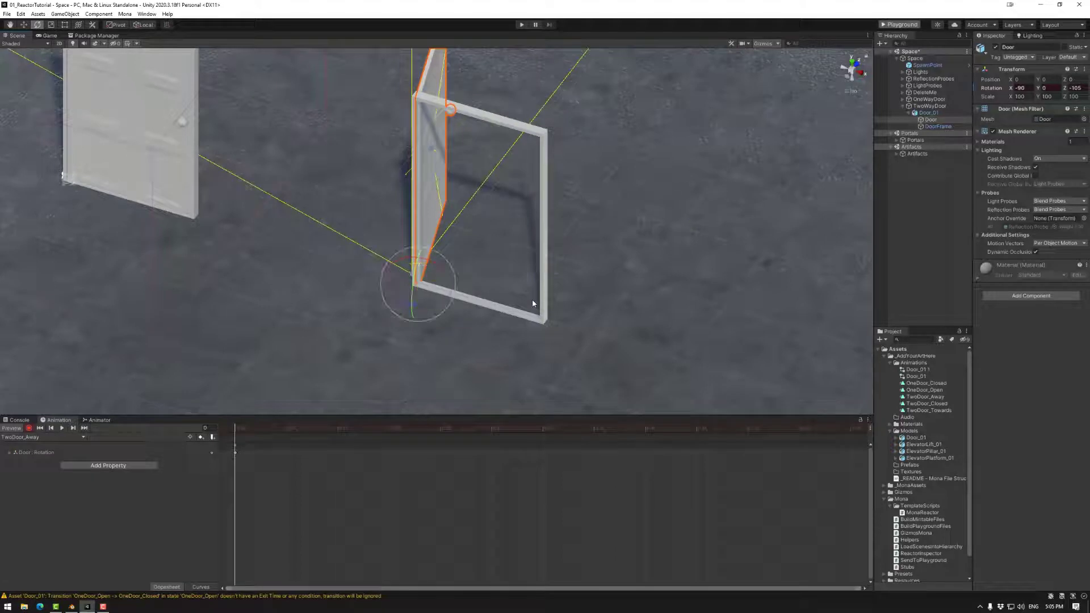
- Record the child Door swung the opposite way to Z rotation 105 at frame 0 of the TwoDoor_Towards clip
{"action": "left_click", "coordinate": [72, 437]}
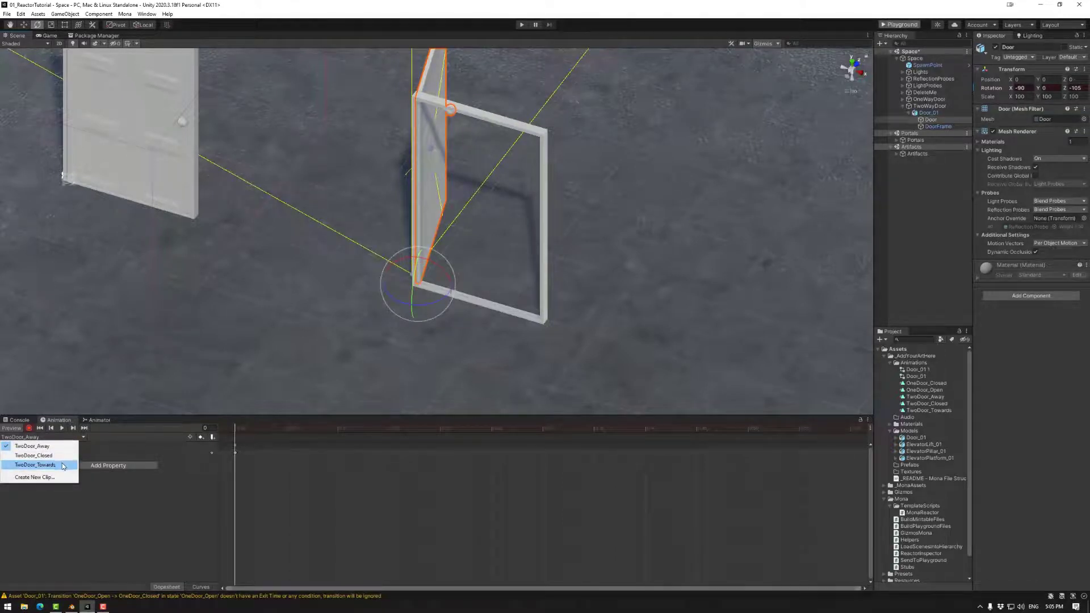
{"action": "left_click", "coordinate": [63, 466]}
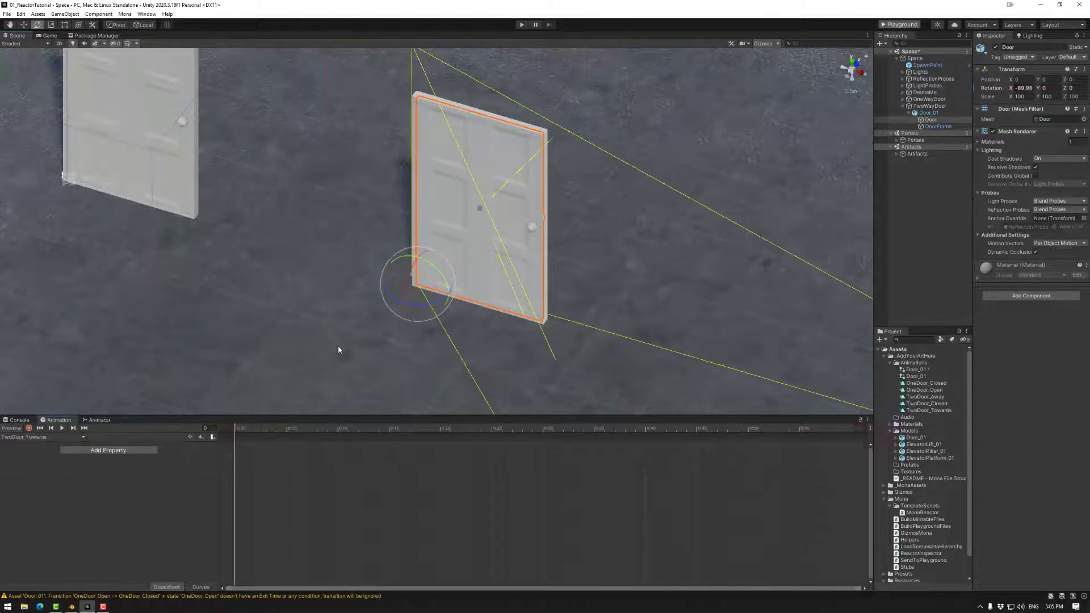
{"action": "left_click", "coordinate": [29, 429]}
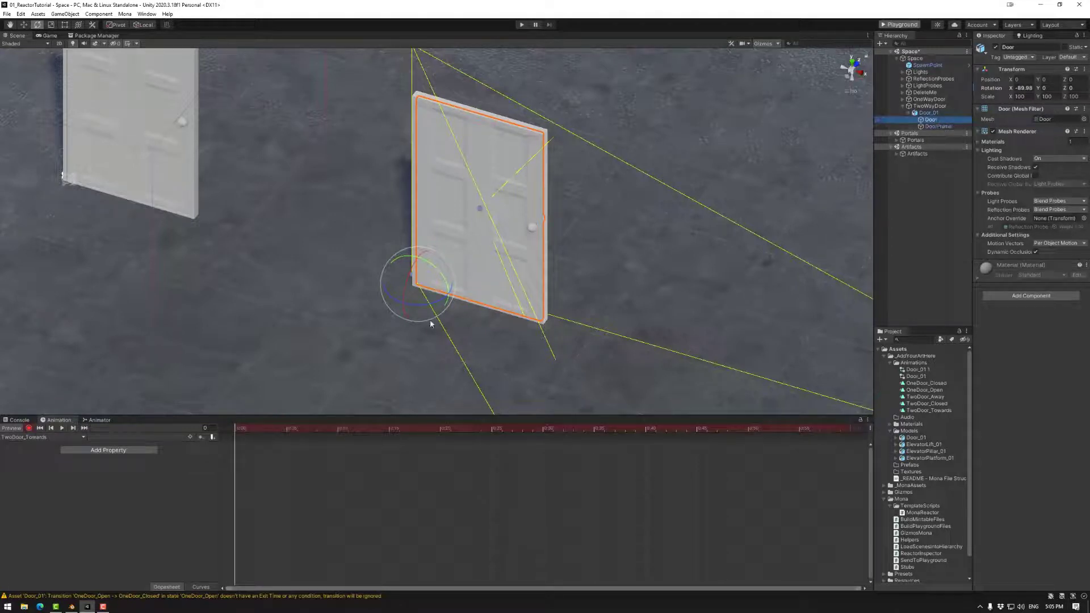
{"action": "left_click_drag", "start_coordinate": [431, 307], "coordinate": [327, 328]}
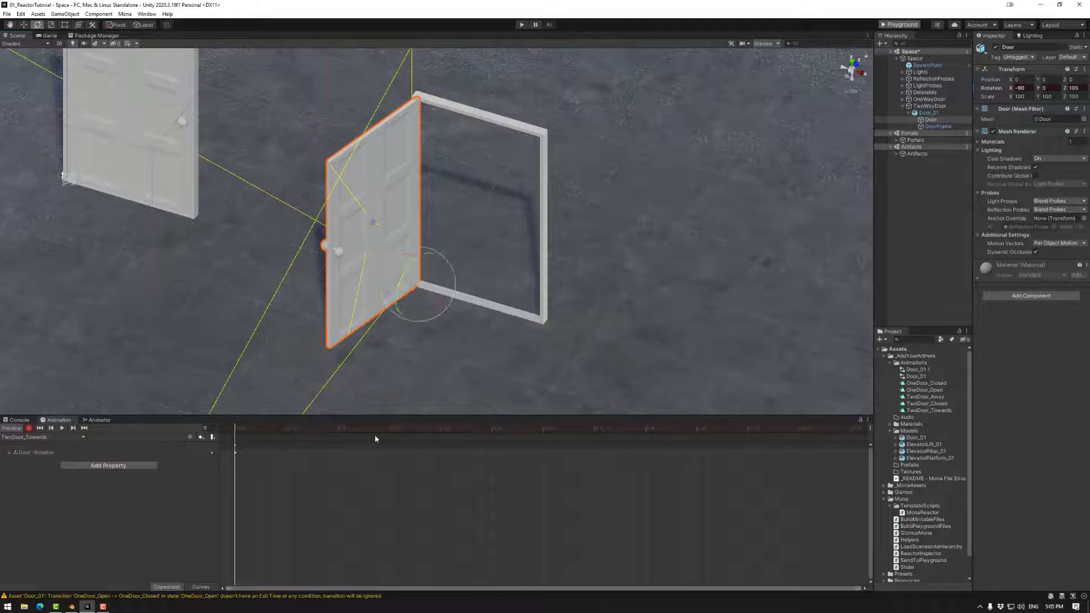
{"action": "left_click", "coordinate": [63, 439]}
{"action": "left_click", "coordinate": [60, 456]}
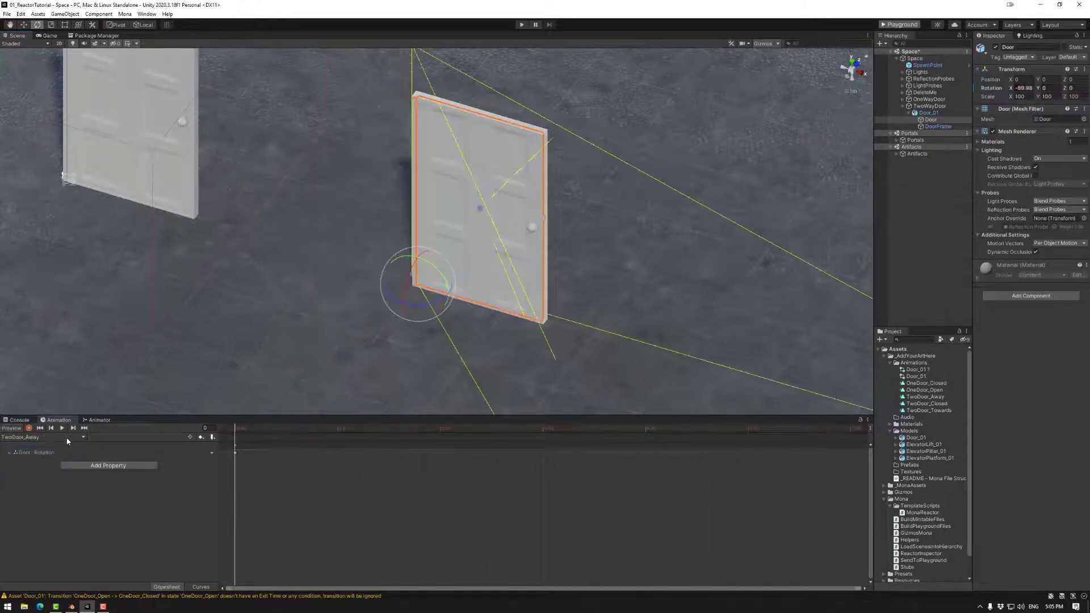
- Arrange the two-way door's animator states in a column, with TwoDoor_Away above TwoDoor_Closed and TwoDoor_Towards below it
{"action": "left_click", "coordinate": [100, 420]}
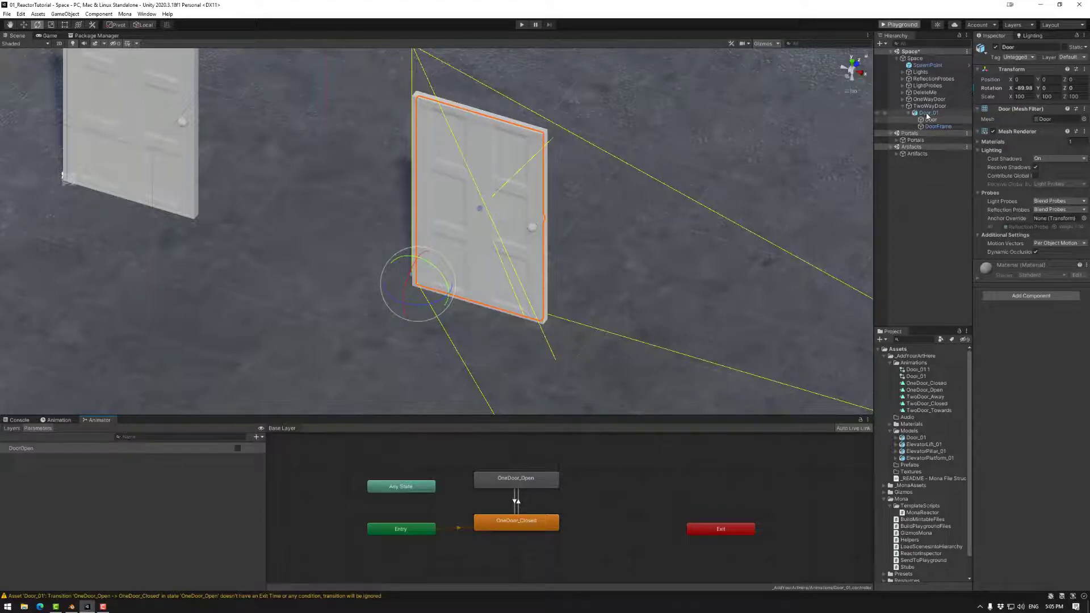
{"action": "left_click", "coordinate": [926, 114]}
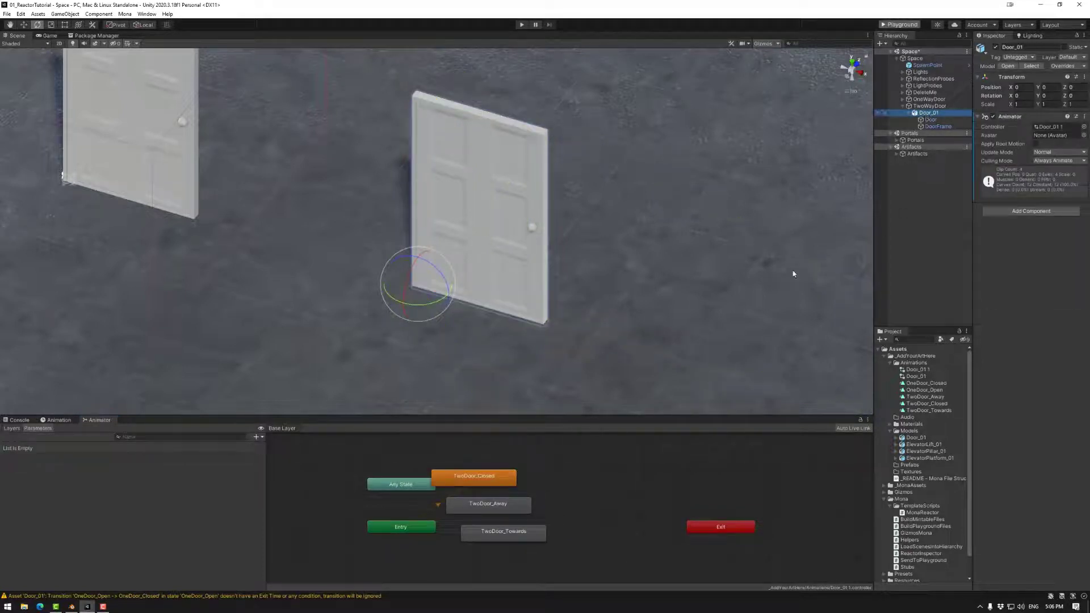
{"action": "left_click_drag", "start_coordinate": [509, 509], "coordinate": [566, 456]}
{"action": "left_click_drag", "start_coordinate": [494, 476], "coordinate": [569, 512]}
{"action": "left_click_drag", "start_coordinate": [517, 535], "coordinate": [572, 563]}
{"action": "mouse_move", "coordinate": [535, 514]}
{"action": "left_mouse_down"}
{"action": "mouse_move", "coordinate": [548, 523]}
{"action": "mouse_move", "coordinate": [537, 520]}
{"action": "left_mouse_up"}
{"action": "left_click_drag", "start_coordinate": [528, 454], "coordinate": [539, 480]}
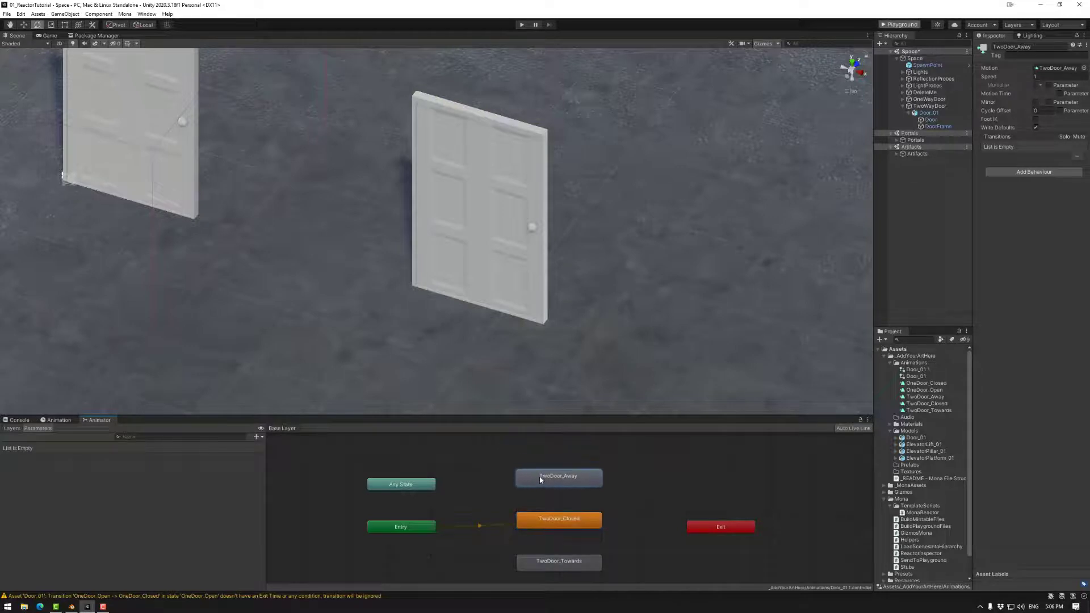
- Make transitions in both directions between the TwoDoor_Closed and TwoDoor_Away states
{"action": "left_click", "coordinate": [559, 520]}
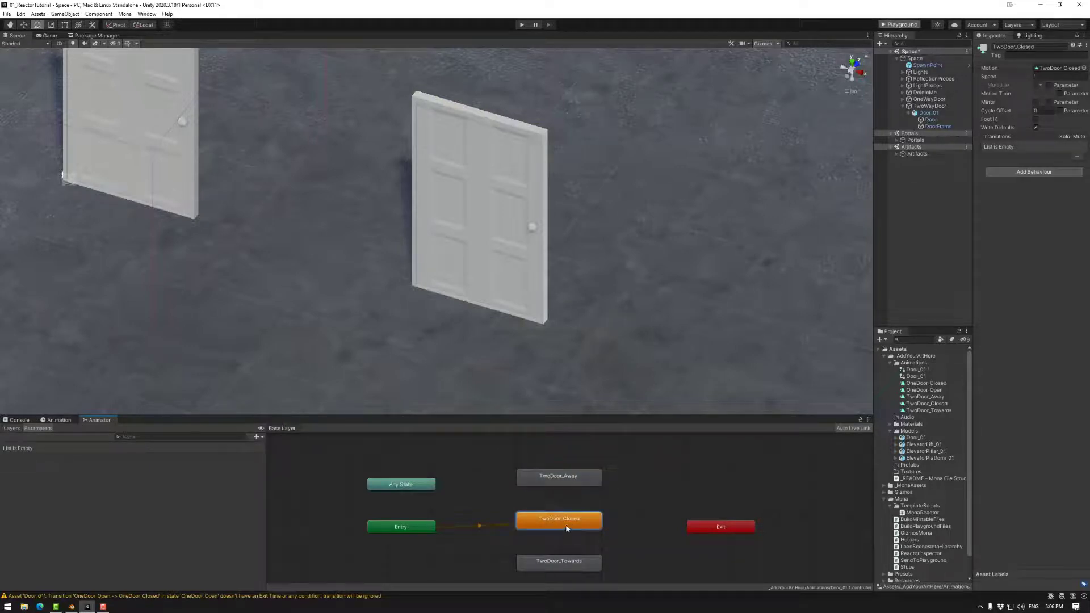
{"action": "right_click", "coordinate": [574, 526]}
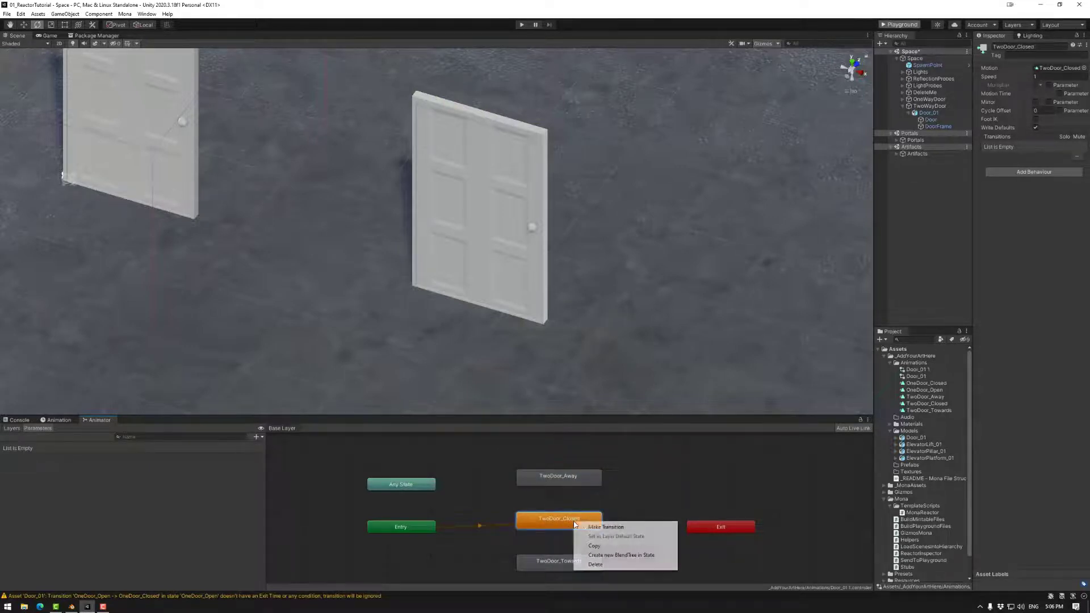
{"action": "left_click", "coordinate": [602, 527]}
{"action": "left_click", "coordinate": [574, 485]}
{"action": "right_click", "coordinate": [546, 478]}
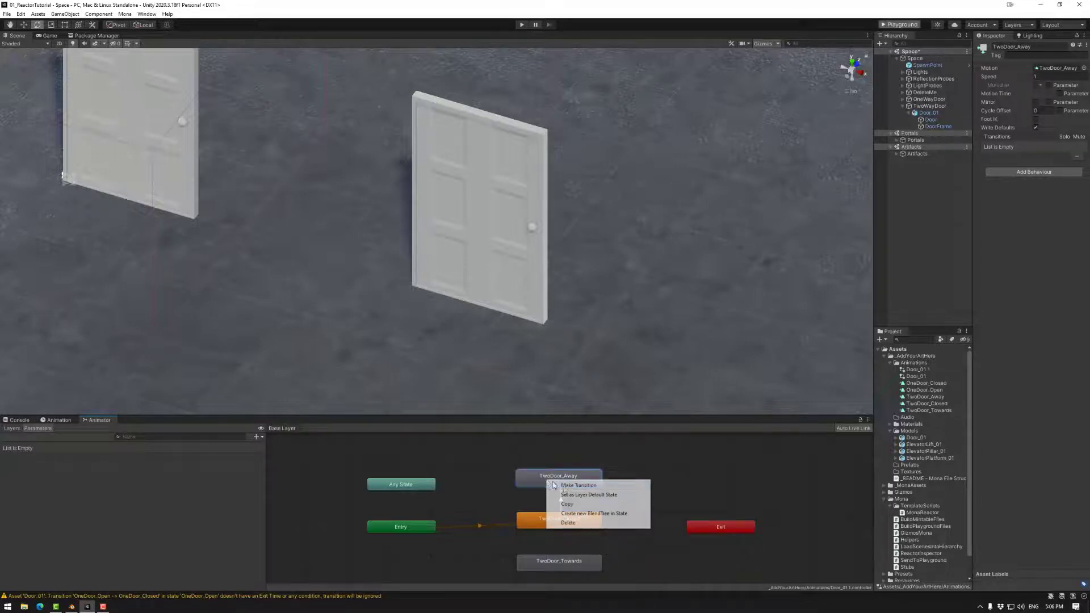
{"action": "left_click", "coordinate": [568, 484]}
{"action": "left_click", "coordinate": [553, 525]}
- Make transitions in both directions between the TwoDoor_Closed and TwoDoor_Towards states
{"action": "left_click", "coordinate": [554, 525]}
{"action": "right_click", "coordinate": [546, 520]}
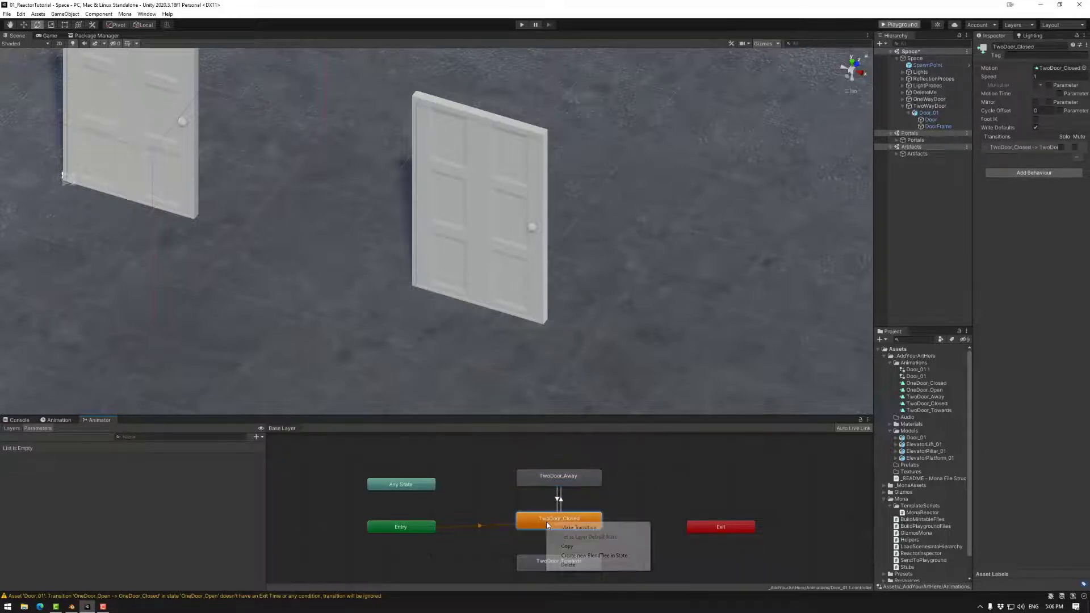
{"action": "left_click", "coordinate": [559, 526]}
{"action": "left_click", "coordinate": [555, 560]}
{"action": "left_click", "coordinate": [556, 560]}
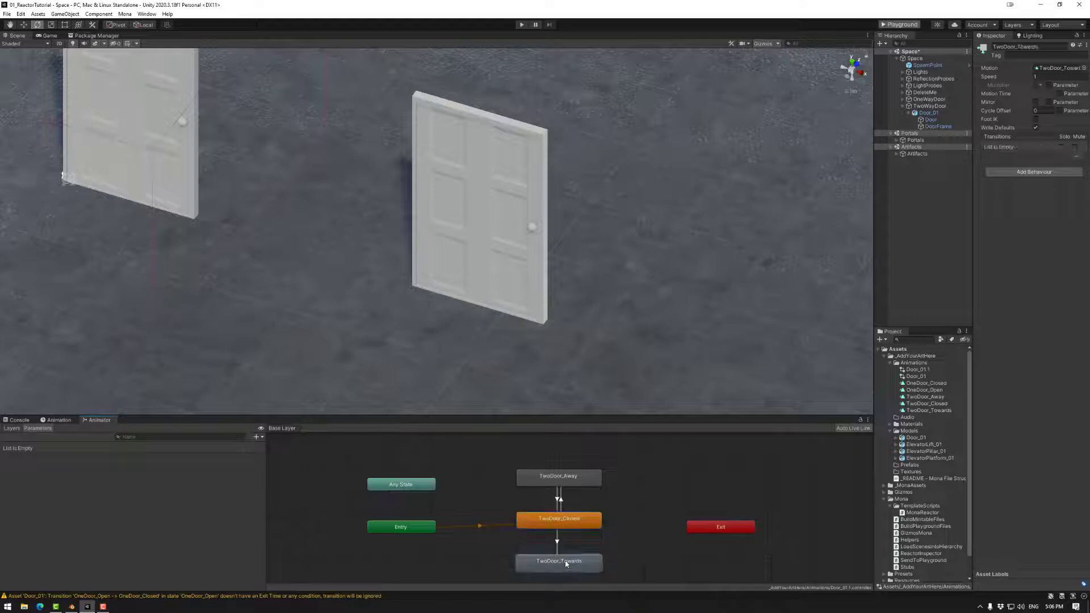
{"action": "right_click", "coordinate": [565, 563]}
{"action": "left_click", "coordinate": [593, 517]}
{"action": "left_click", "coordinate": [553, 519]}
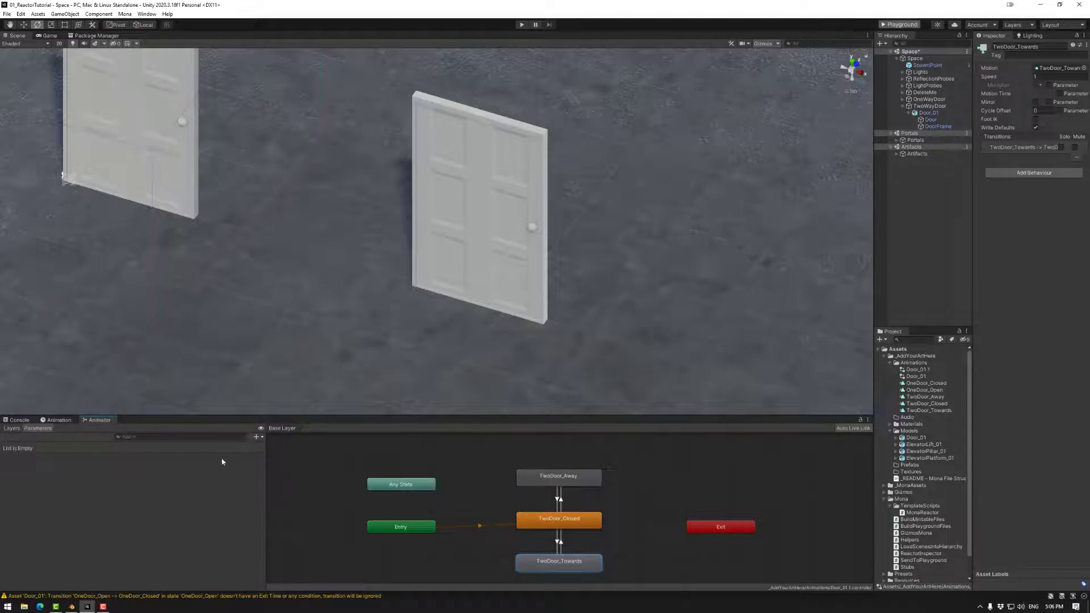
- Add two Bool parameters named DoorAway and DoorTowards to the two-way door's animator
{"action": "left_click", "coordinate": [257, 437]}
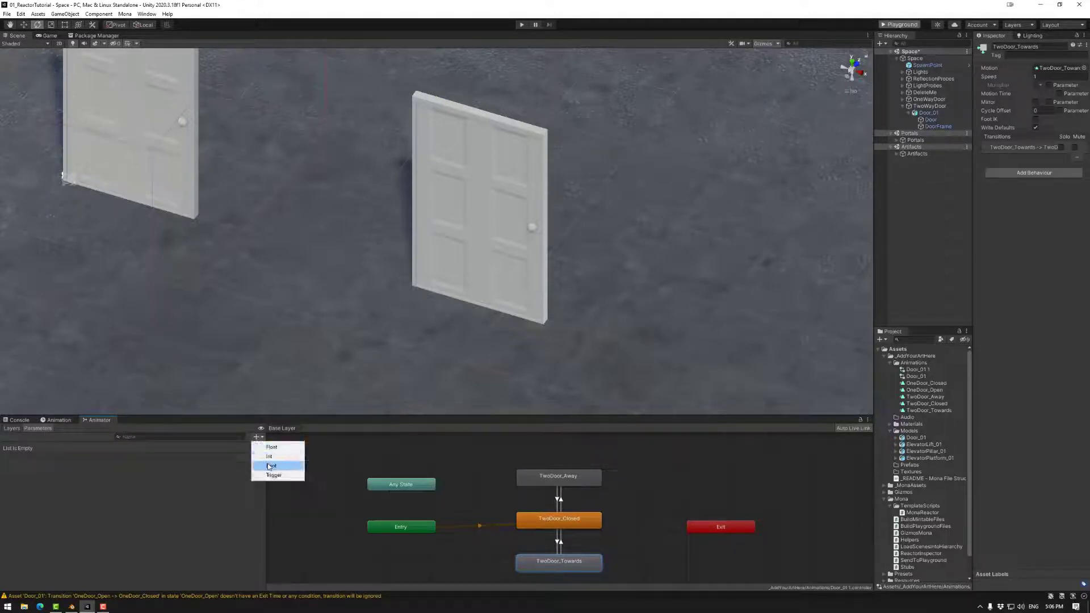
{"action": "left_click", "coordinate": [270, 460]}
{"action": "type", "text": "D"}
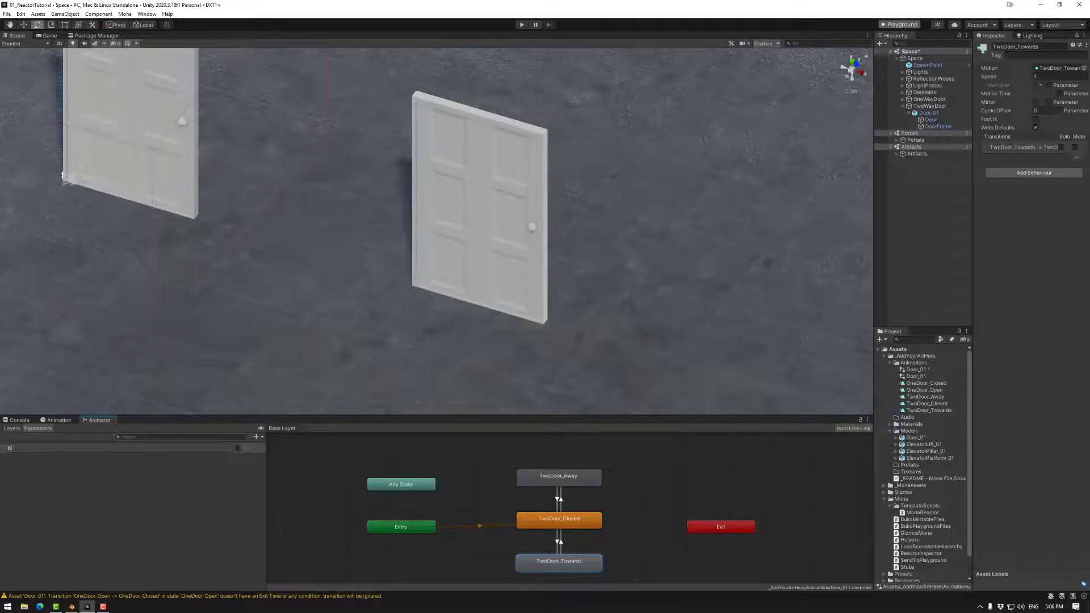
{"action": "type", "text": "oorAway"}
{"action": "key", "text": "Return"}
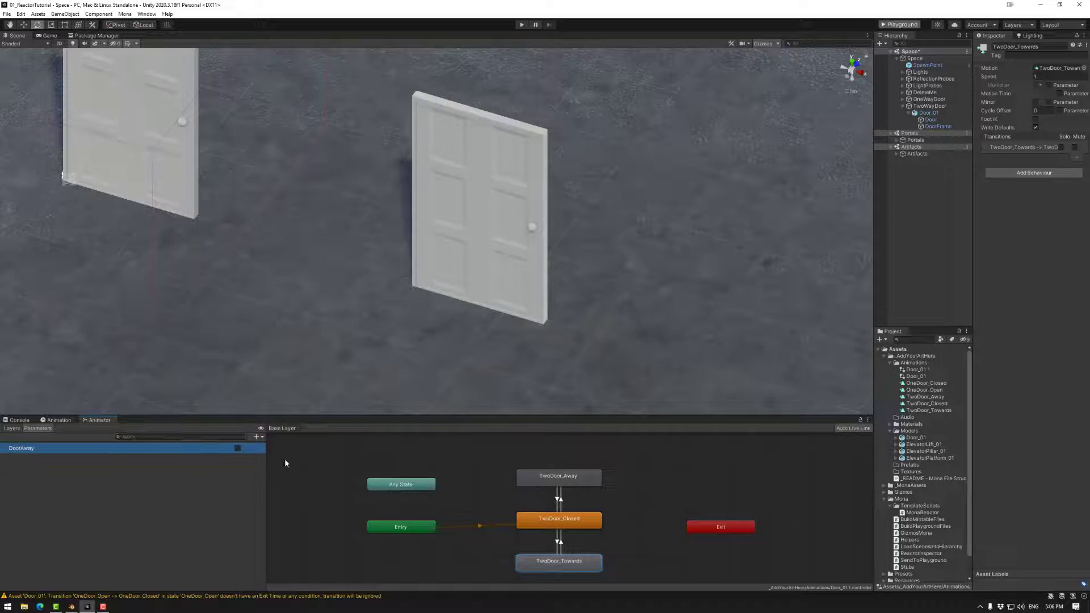
{"action": "left_click", "coordinate": [256, 436]}
{"action": "left_click", "coordinate": [269, 469]}
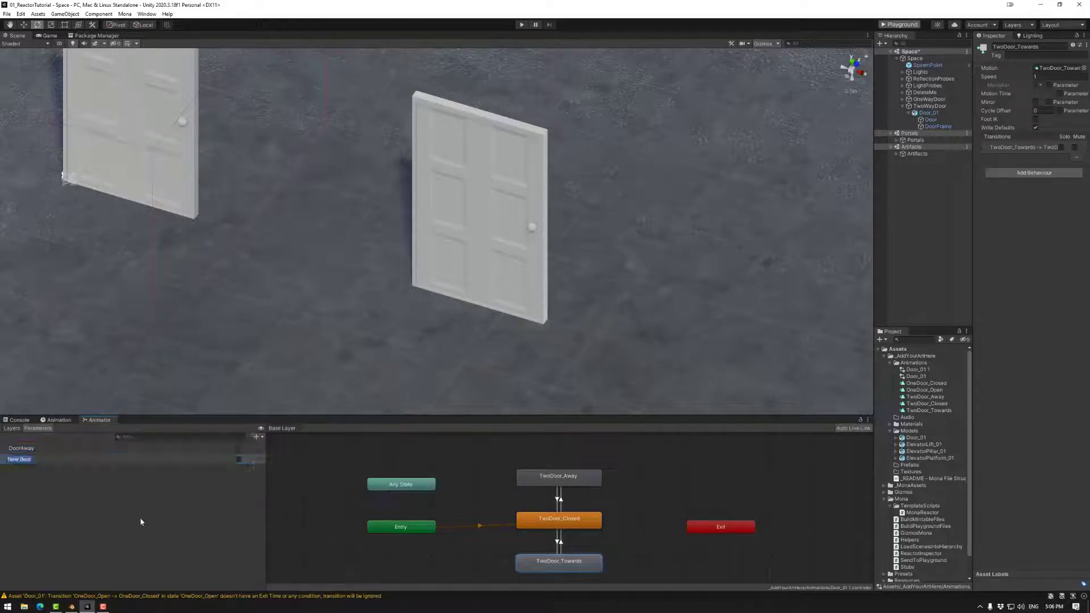
{"action": "type", "text": "DoorTowards"}
{"action": "key", "text": "Return"}
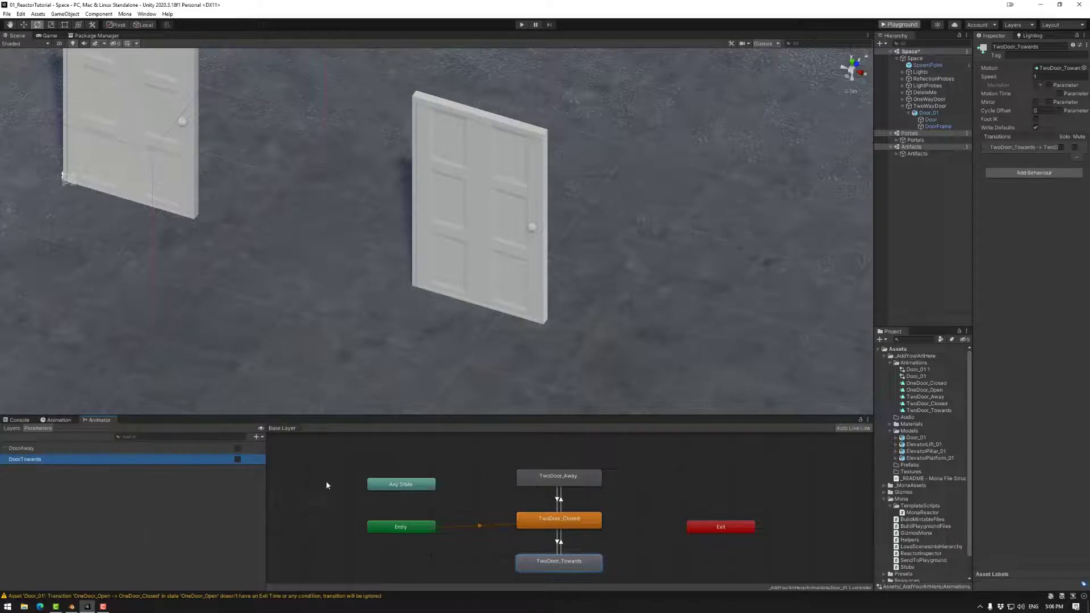
- Turn off exit time on the TwoDoor_Closed to TwoDoor_Away transition and add the condition DoorAway true
{"action": "left_click", "coordinate": [561, 502]}
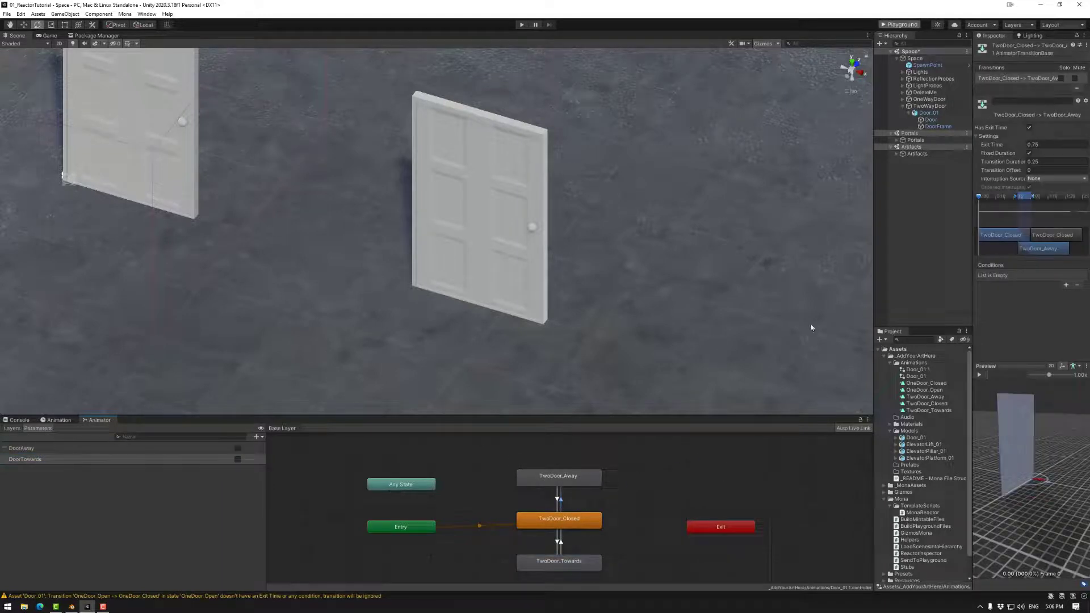
{"action": "left_click", "coordinate": [1029, 128]}
{"action": "left_click", "coordinate": [1066, 285]}
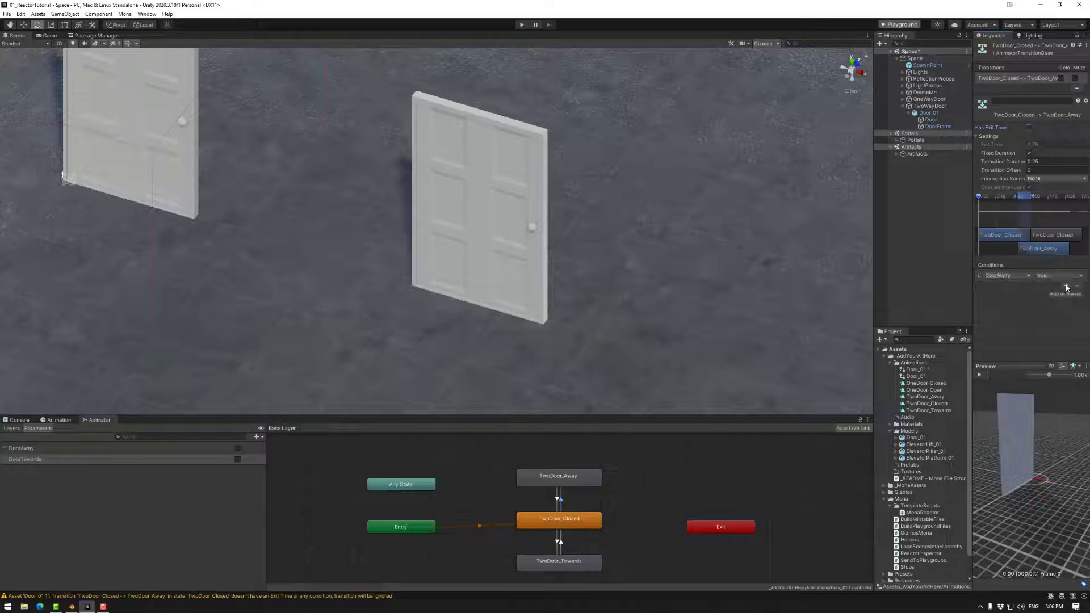
- Turn off exit time on the TwoDoor_Away to TwoDoor_Closed transition and add the condition DoorAway false
{"action": "left_click", "coordinate": [576, 481]}
{"action": "left_click", "coordinate": [561, 498]}
{"action": "left_click", "coordinate": [559, 498]}
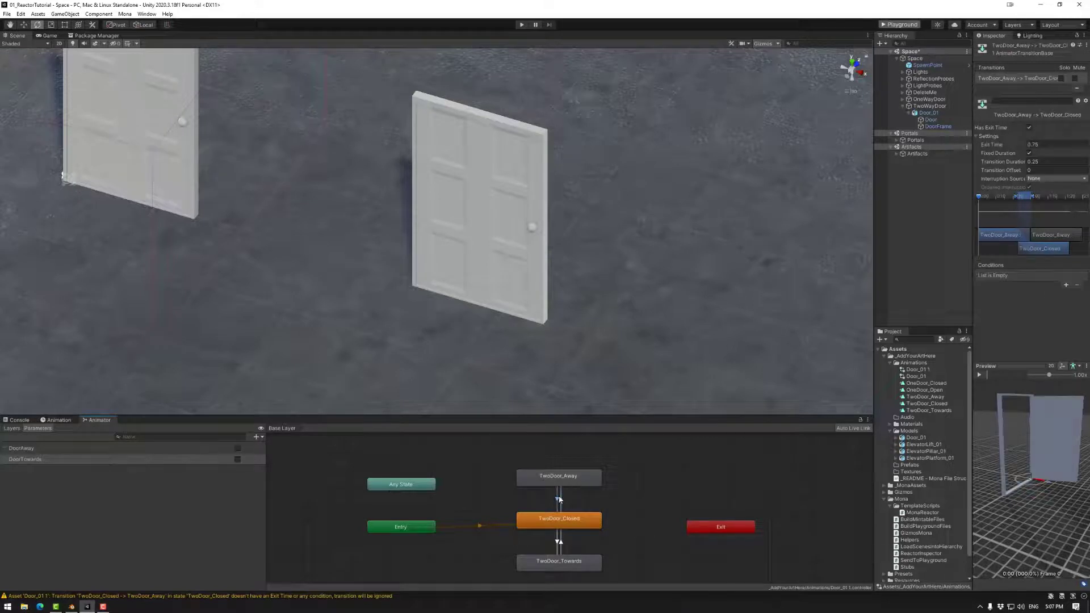
{"action": "left_click", "coordinate": [1028, 127]}
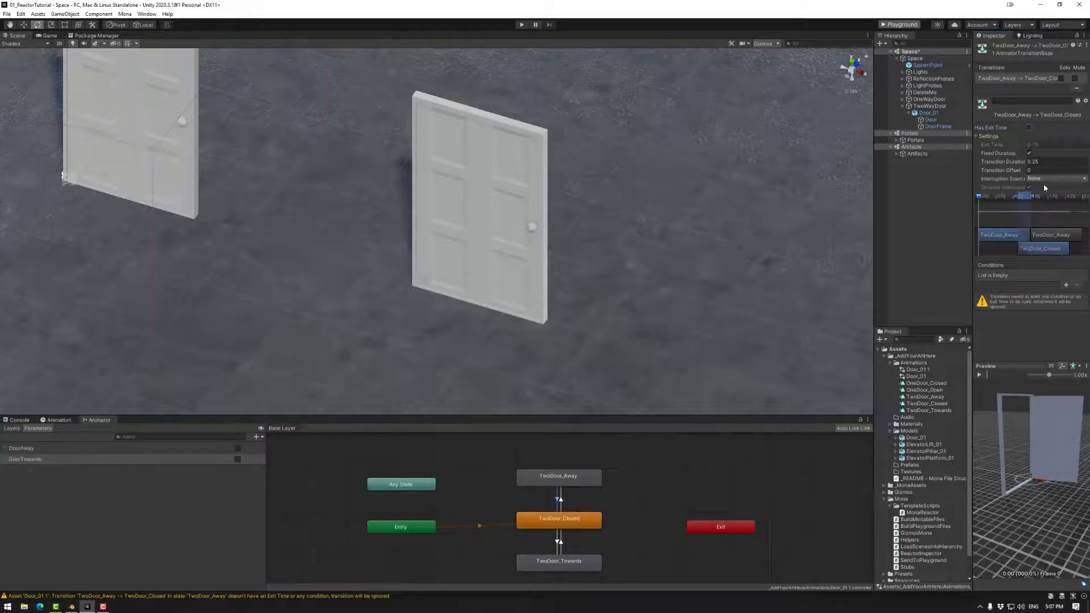
{"action": "left_click", "coordinate": [1067, 286]}
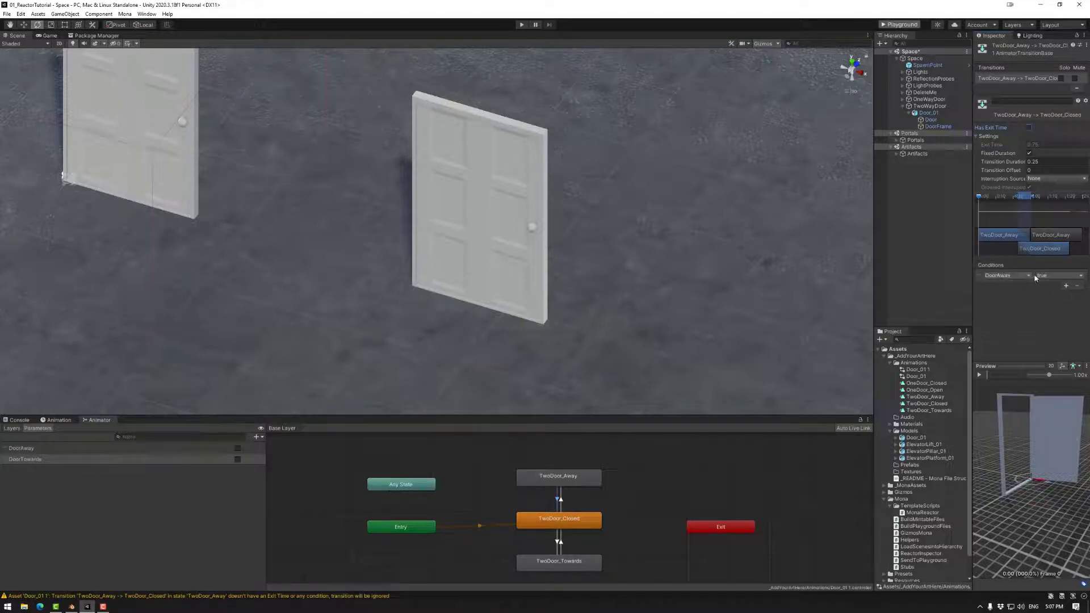
{"action": "left_click", "coordinate": [1058, 276]}
{"action": "left_click", "coordinate": [1055, 294]}
- Turn off exit time on the TwoDoor_Closed to TwoDoor_Towards transition and add the condition DoorTowards true
{"action": "left_click", "coordinate": [559, 543]}
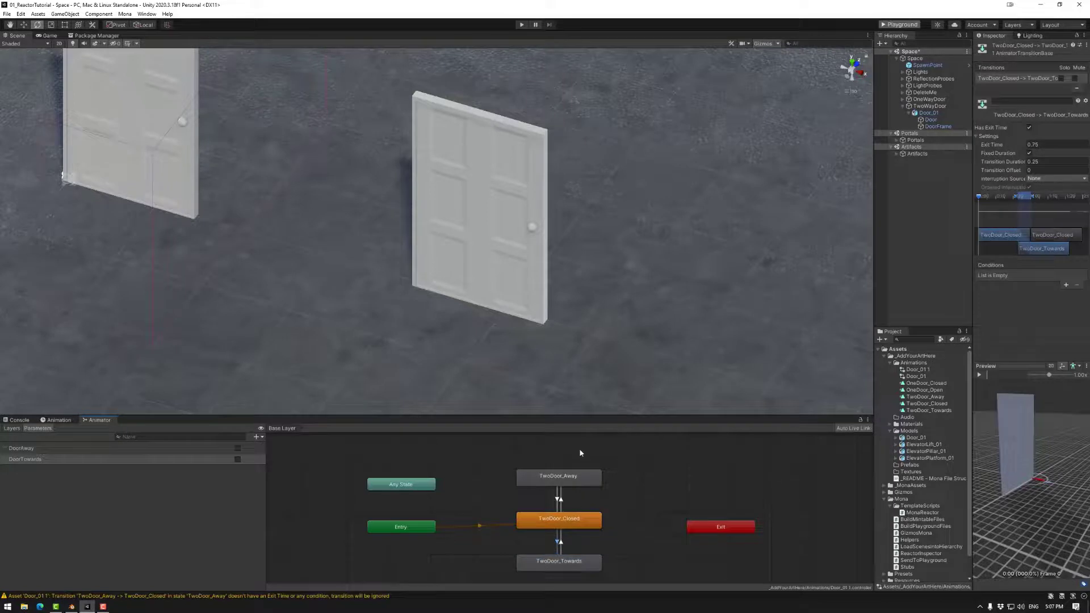
{"action": "left_click", "coordinate": [1029, 128]}
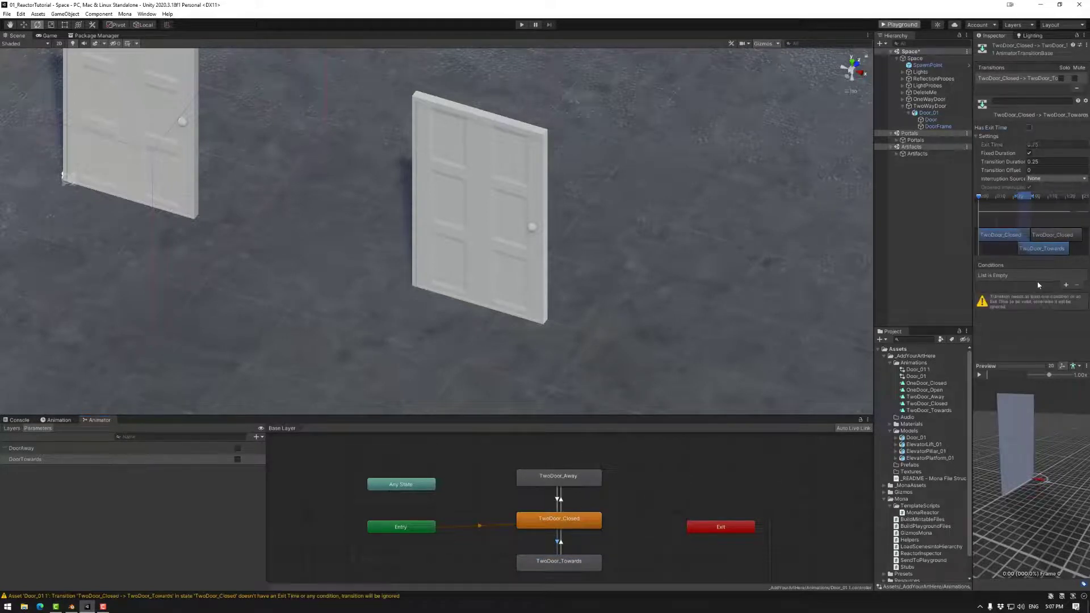
{"action": "left_click", "coordinate": [1065, 285]}
{"action": "left_click", "coordinate": [1019, 275]}
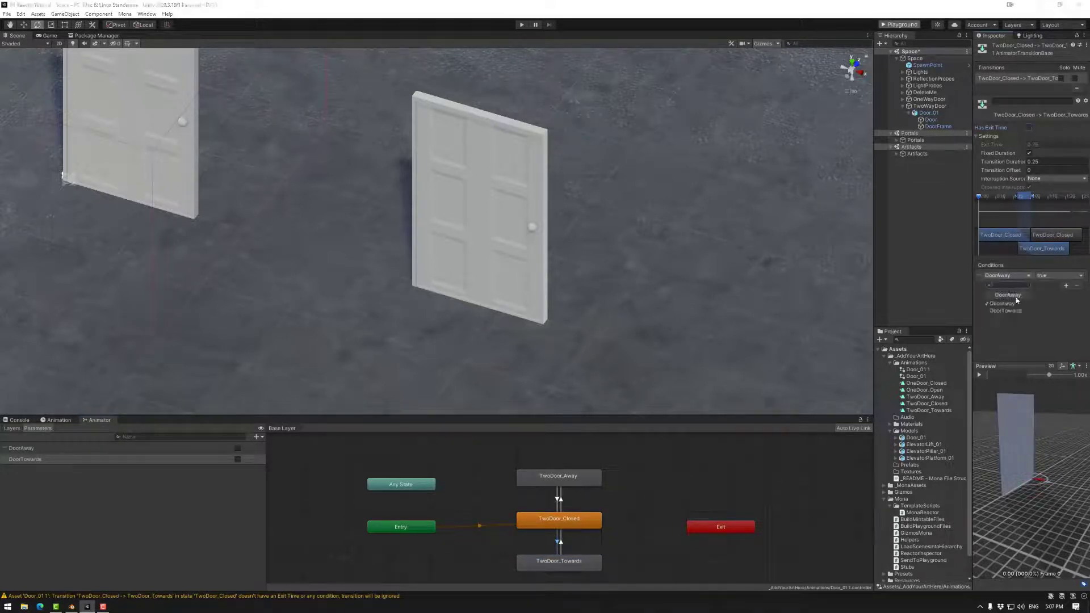
{"action": "left_click", "coordinate": [1006, 311]}
- Turn off exit time on the TwoDoor_Towards to TwoDoor_Closed transition and add the condition DoorTowards false
{"action": "left_click", "coordinate": [561, 542]}
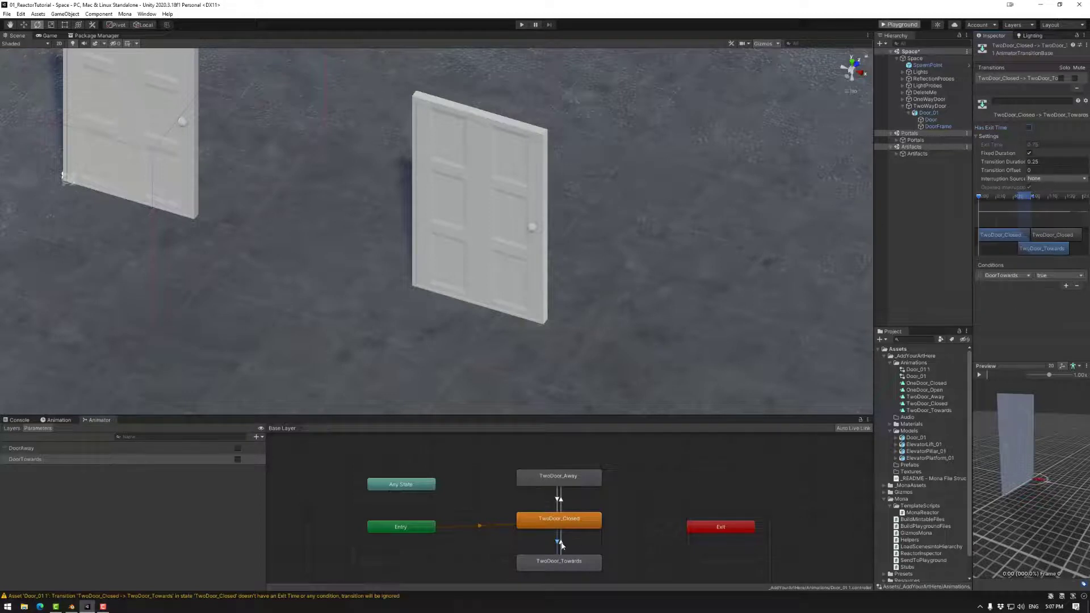
{"action": "left_click", "coordinate": [1029, 128]}
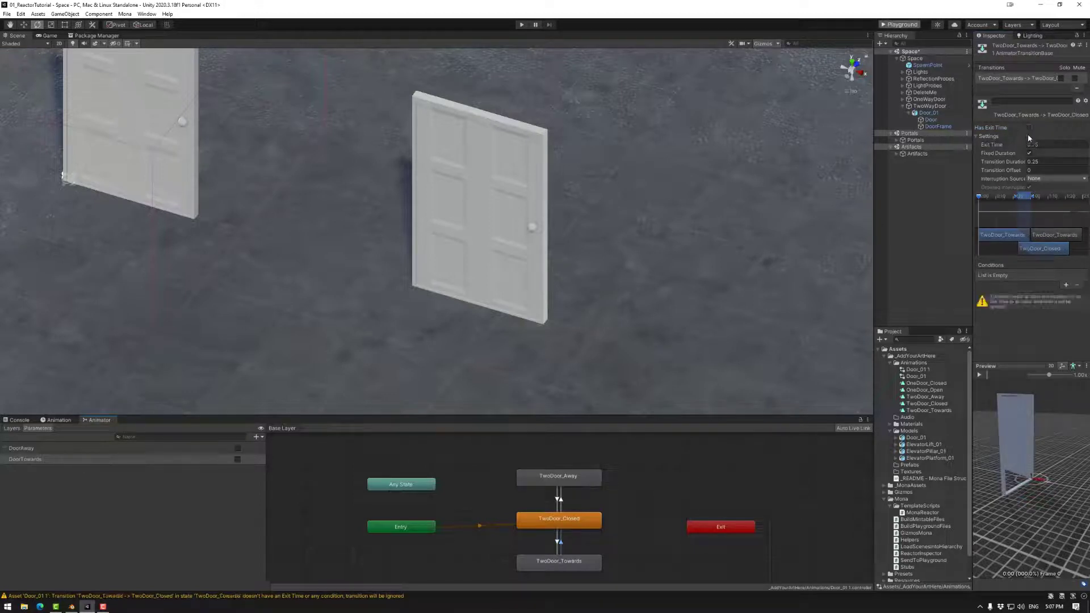
{"action": "left_click", "coordinate": [1065, 285]}
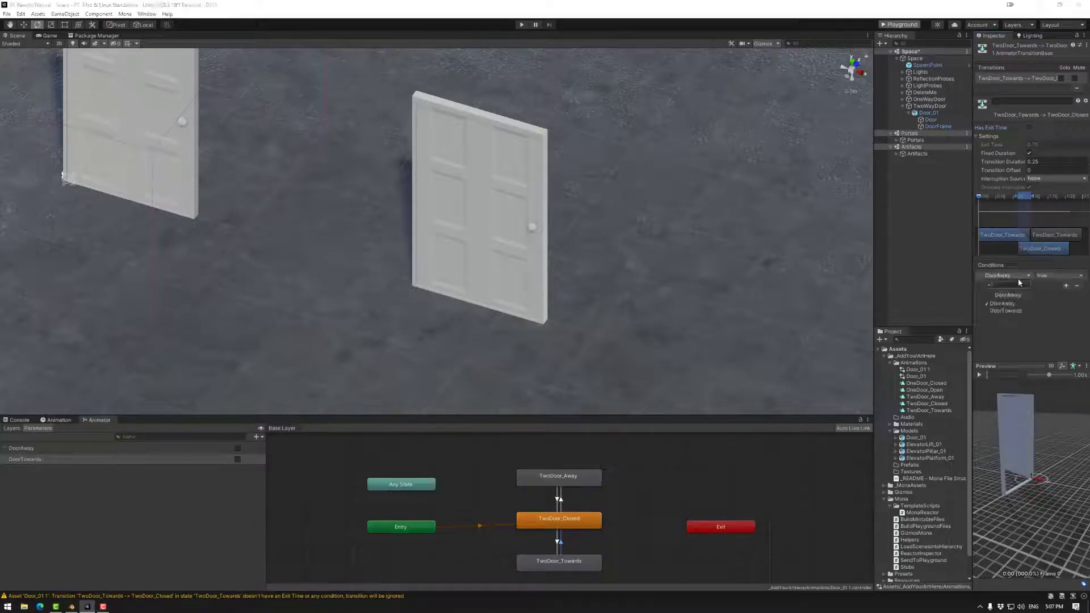
{"action": "left_click", "coordinate": [1017, 278]}
{"action": "left_click", "coordinate": [1007, 311]}
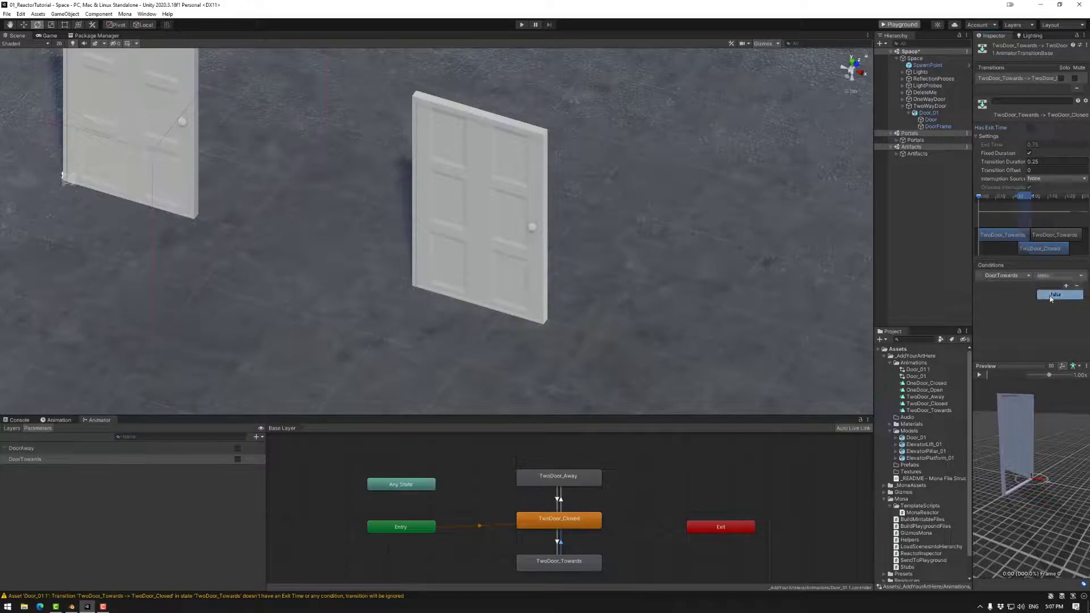
- Review the four door transitions, checking their conditions and previewing the door's motion
{"action": "left_click", "coordinate": [560, 500]}
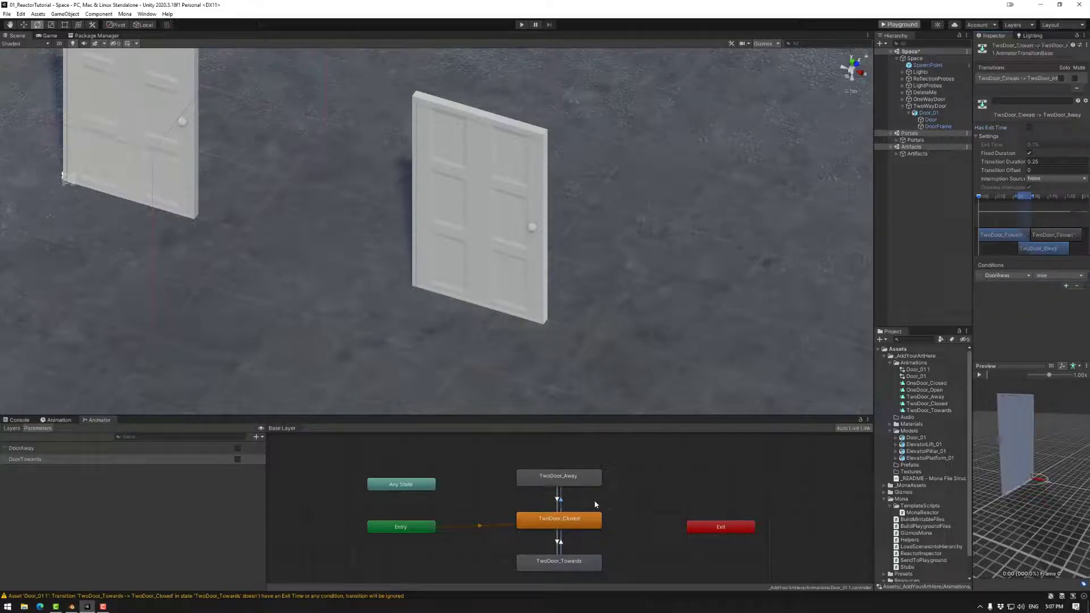
{"action": "left_click", "coordinate": [979, 375]}
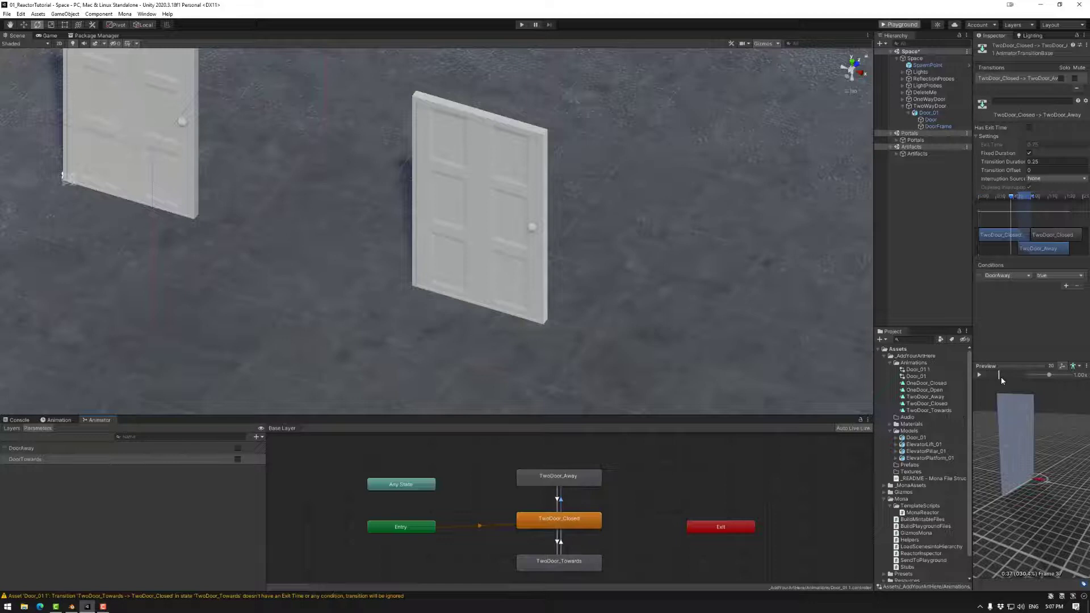
{"action": "left_click", "coordinate": [559, 499]}
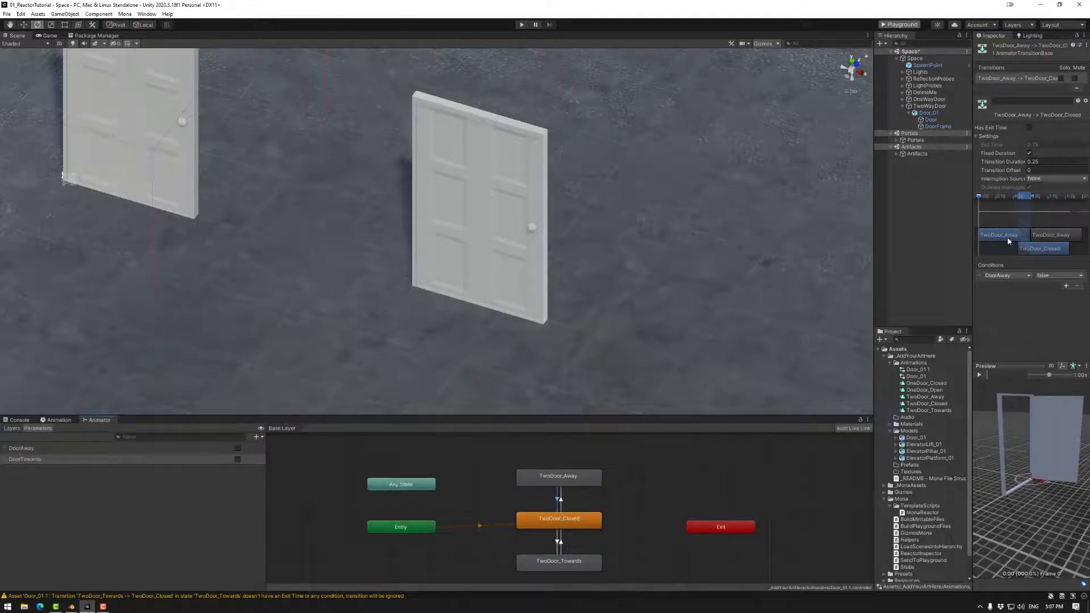
{"action": "mouse_move", "coordinate": [995, 379]}
{"action": "left_mouse_down"}
{"action": "mouse_move", "coordinate": [1015, 376]}
{"action": "mouse_move", "coordinate": [973, 387]}
{"action": "mouse_move", "coordinate": [1014, 377]}
{"action": "mouse_move", "coordinate": [993, 377]}
{"action": "left_mouse_up"}
{"action": "left_click", "coordinate": [557, 542]}
{"action": "left_click", "coordinate": [561, 542]}
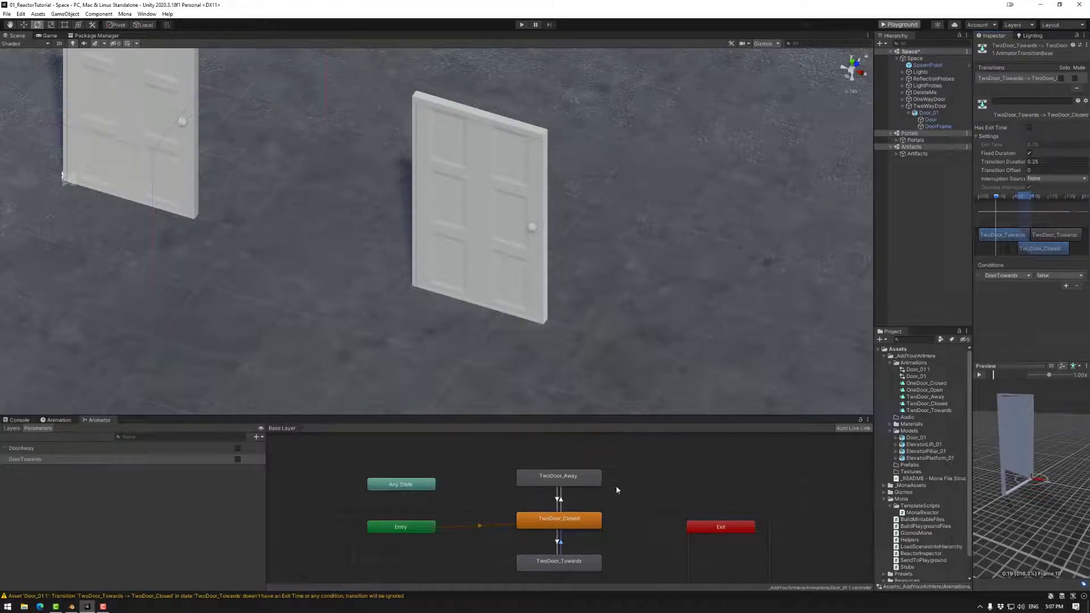
- Set the transition duration to 0.5 for both transitions between TwoDoor_Closed and TwoDoor_Away
{"action": "left_click", "coordinate": [559, 498]}
{"action": "left_click", "coordinate": [1036, 162]}
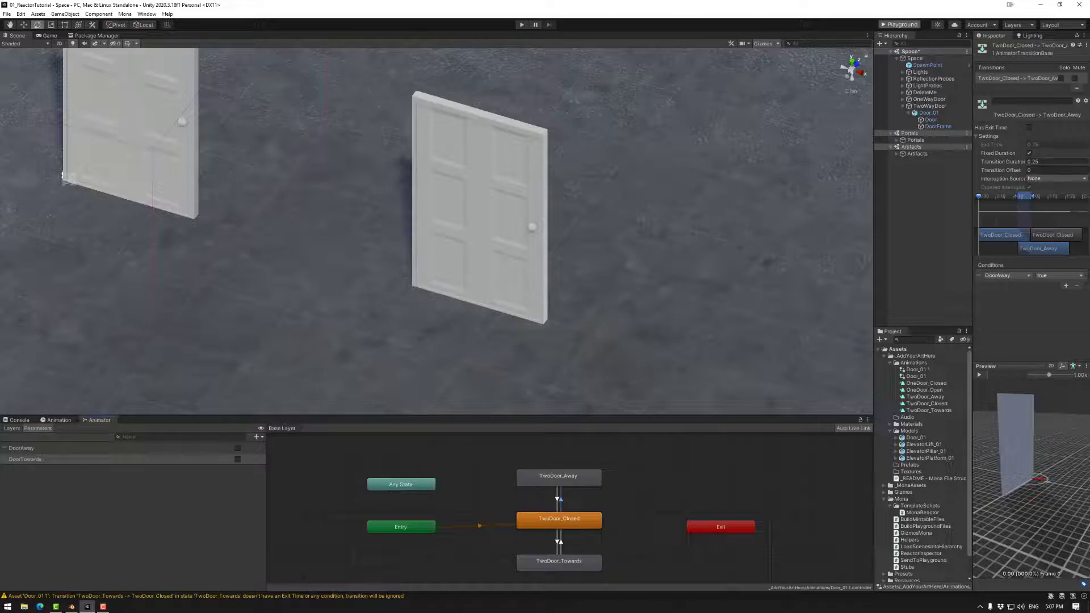
{"action": "key", "text": "BackSpace"}
{"action": "type", "text": "0.5"}
{"action": "left_click", "coordinate": [557, 502]}
{"action": "left_click", "coordinate": [1048, 162]}
{"action": "type", "text": ".5"}
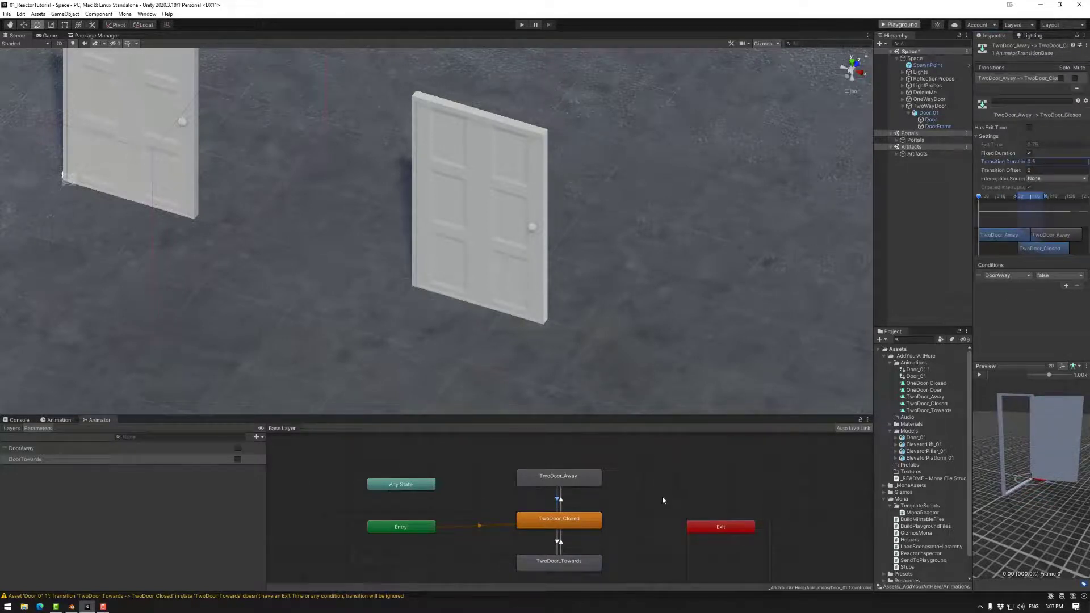
- Set the transition duration to 0.5 for both transitions between TwoDoor_Closed and TwoDoor_Towards
{"action": "left_click", "coordinate": [558, 541]}
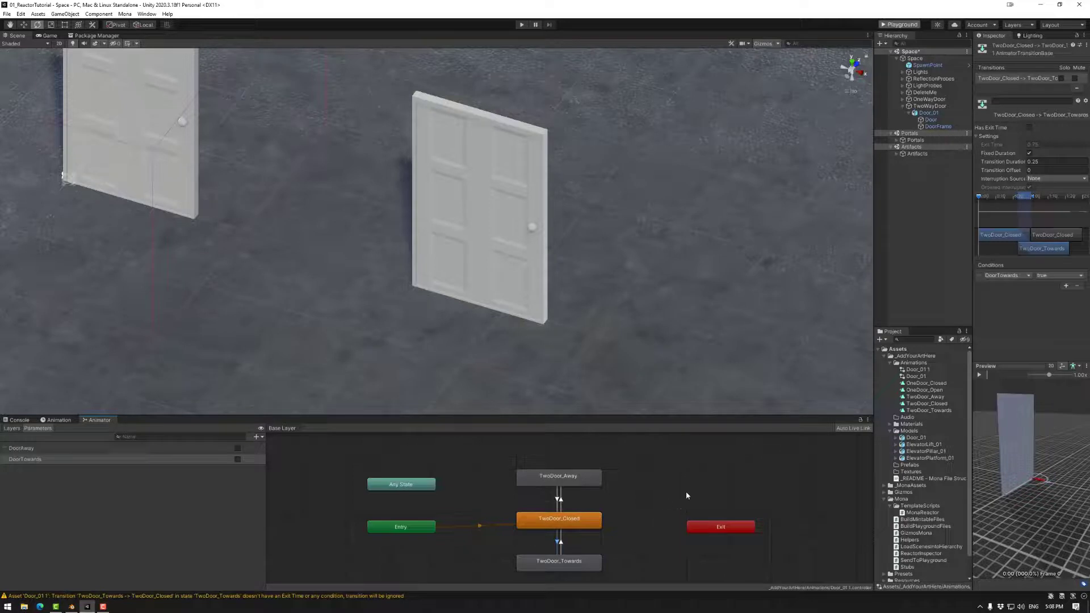
{"action": "left_click", "coordinate": [1042, 162]}
{"action": "type", "text": ".5"}
{"action": "key", "text": "Return"}
{"action": "left_click", "coordinate": [560, 542]}
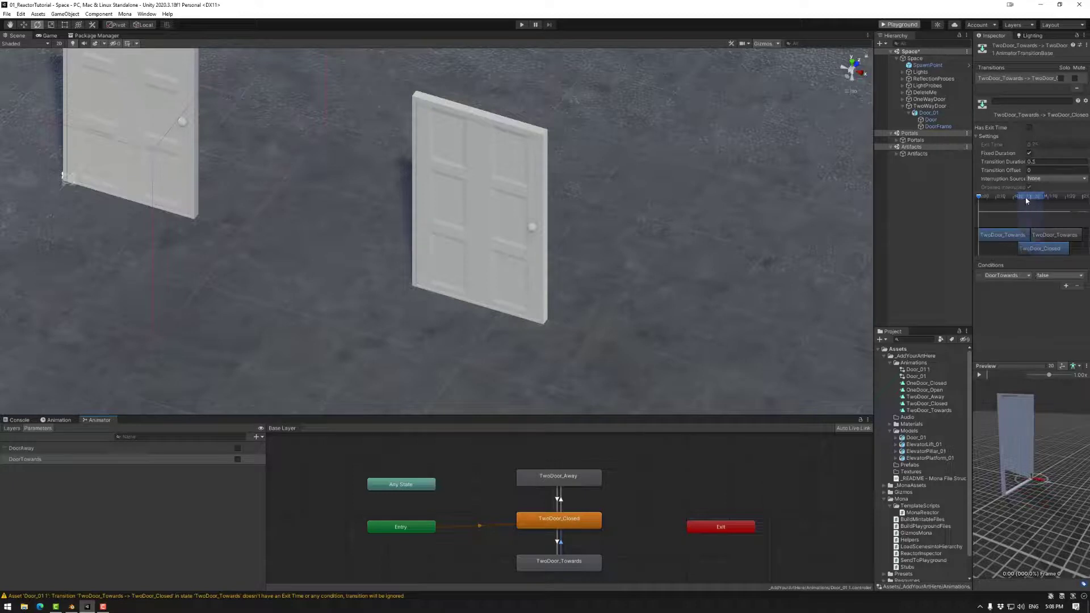
- Create an empty child object under TwoWayDoor and name it R_DoorClose
{"action": "left_click", "coordinate": [928, 106]}
{"action": "right_click", "coordinate": [926, 107]}
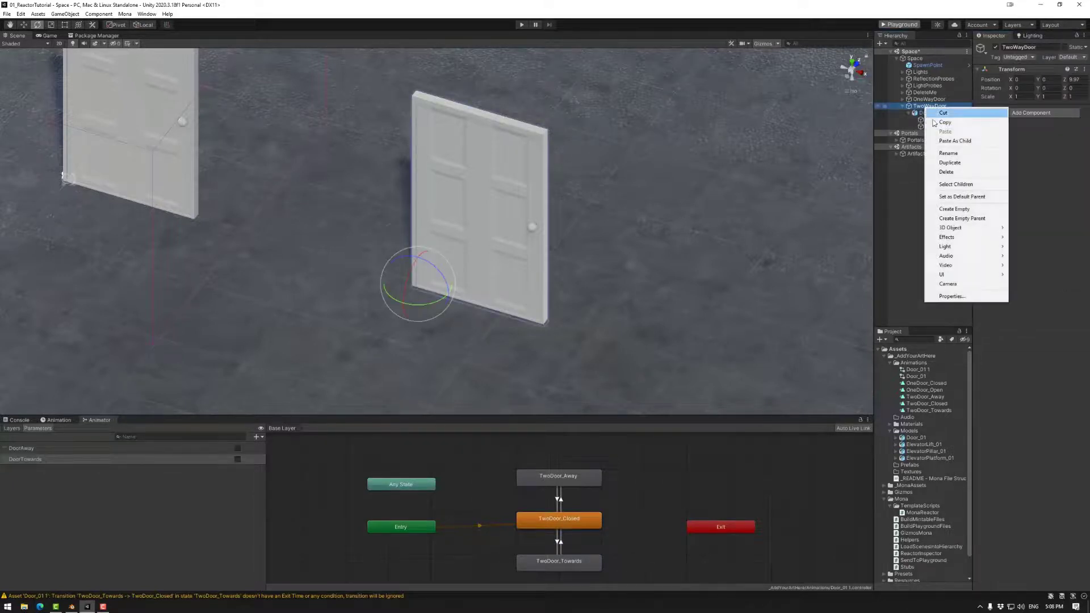
{"action": "left_click", "coordinate": [954, 209]}
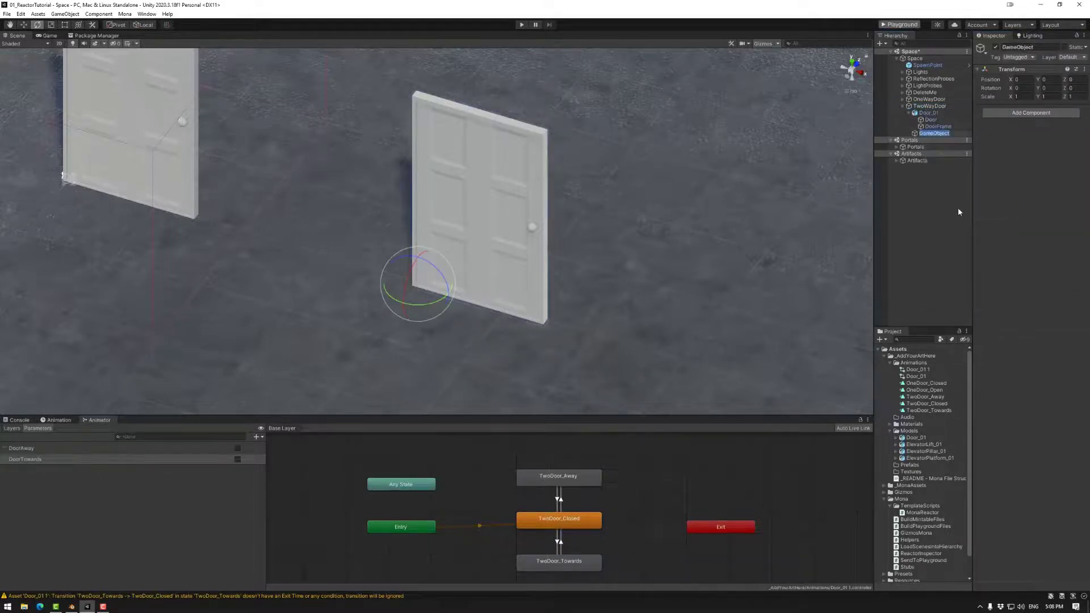
{"action": "type", "text": "R_"}
{"action": "type", "text": "DoorClose"}
{"action": "key", "text": "Return"}
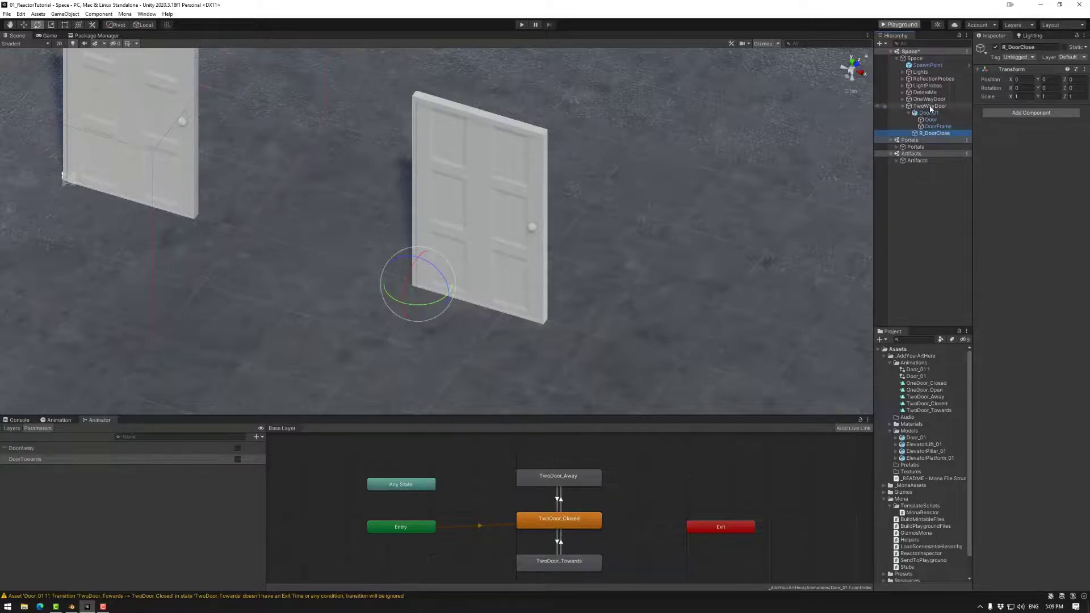
- Duplicate R_DoorClose twice under TwoWayDoor and rename the first copy R_DoorAway
{"action": "left_click", "coordinate": [929, 107]}
{"action": "left_click", "coordinate": [929, 134]}
{"action": "key", "text": "ctrl+d"}
{"action": "key", "text": "ctrl+d"}
{"action": "left_click", "coordinate": [937, 140]}
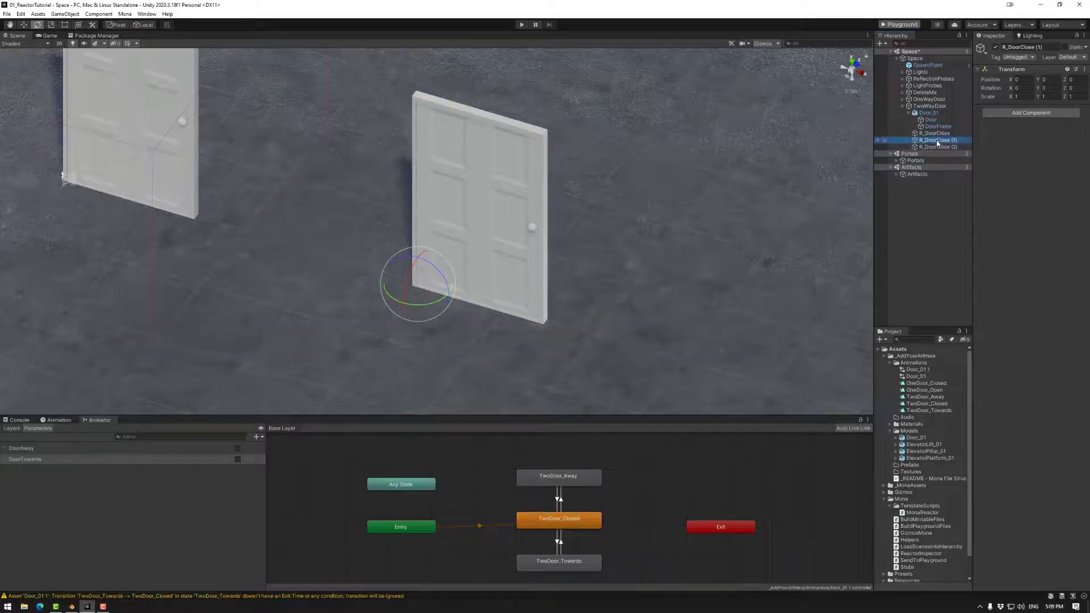
{"action": "left_click", "coordinate": [937, 140]}
{"action": "type", "text": "A"}
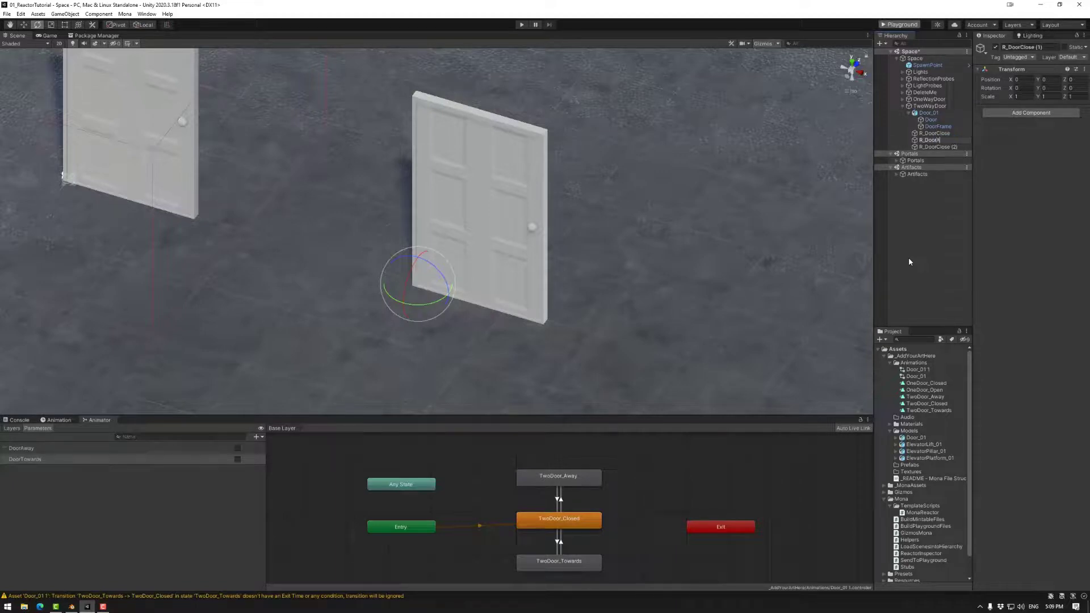
{"action": "type", "text": "way"}
{"action": "key", "text": "Return"}
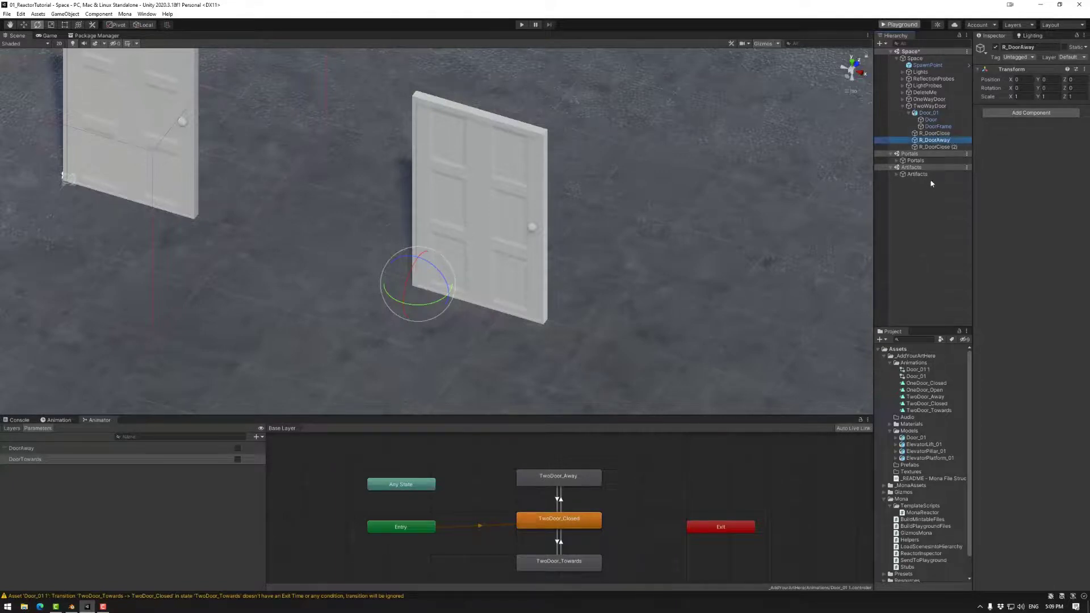
- Rename the second R_DoorClose copy as R_DoorTowards
{"action": "left_click", "coordinate": [939, 147]}
{"action": "left_click", "coordinate": [936, 147]}
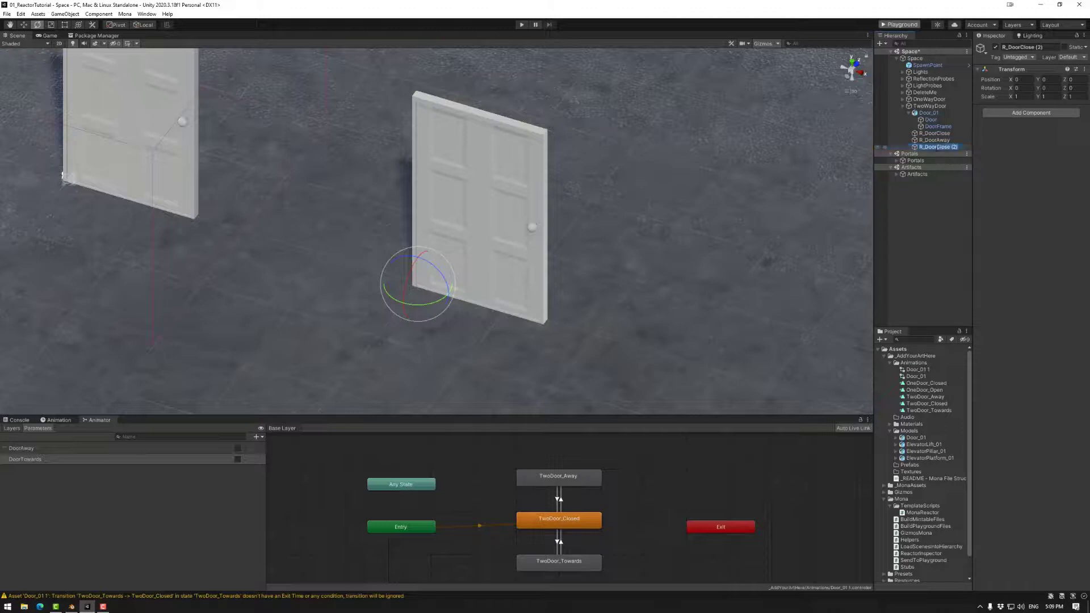
{"action": "left_click_drag", "start_coordinate": [936, 147], "coordinate": [958, 151]}
{"action": "type", "text": "Towards"}
{"action": "key", "text": "Return"}
- Attach the MonaReactor script to R_DoorAway and add an On Enter Trigger entry named AwayOpen
{"action": "left_click", "coordinate": [932, 140]}
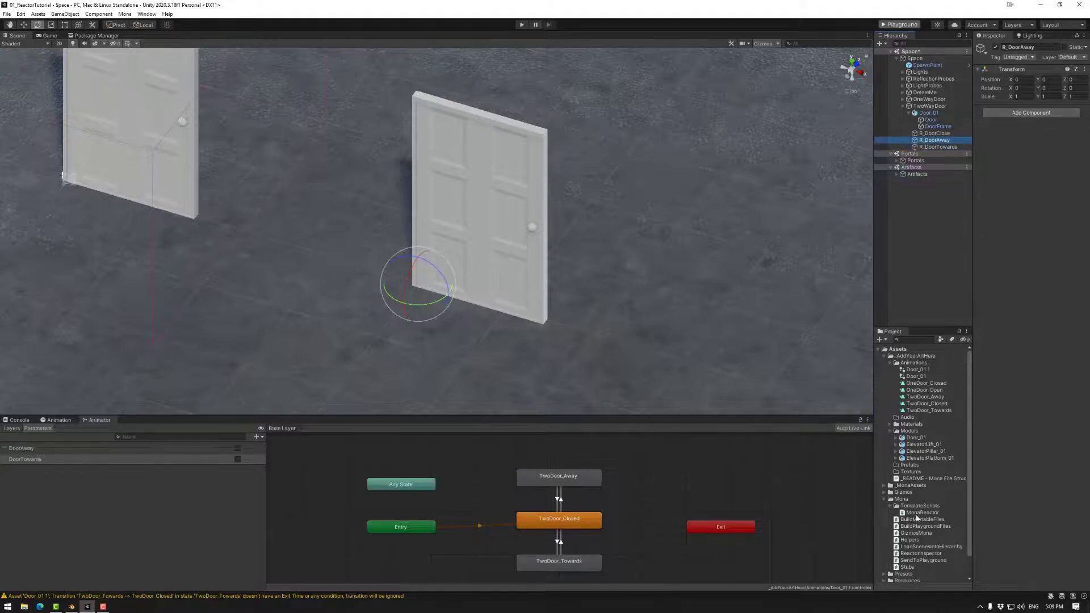
{"action": "left_click_drag", "start_coordinate": [917, 507], "coordinate": [1022, 119]}
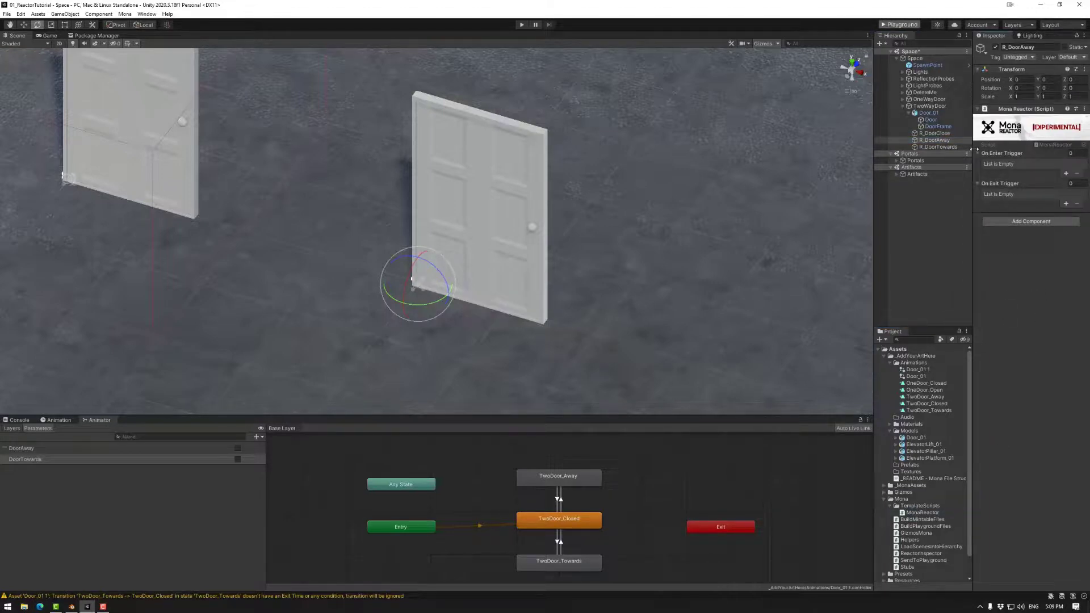
{"action": "left_click", "coordinate": [1066, 174]}
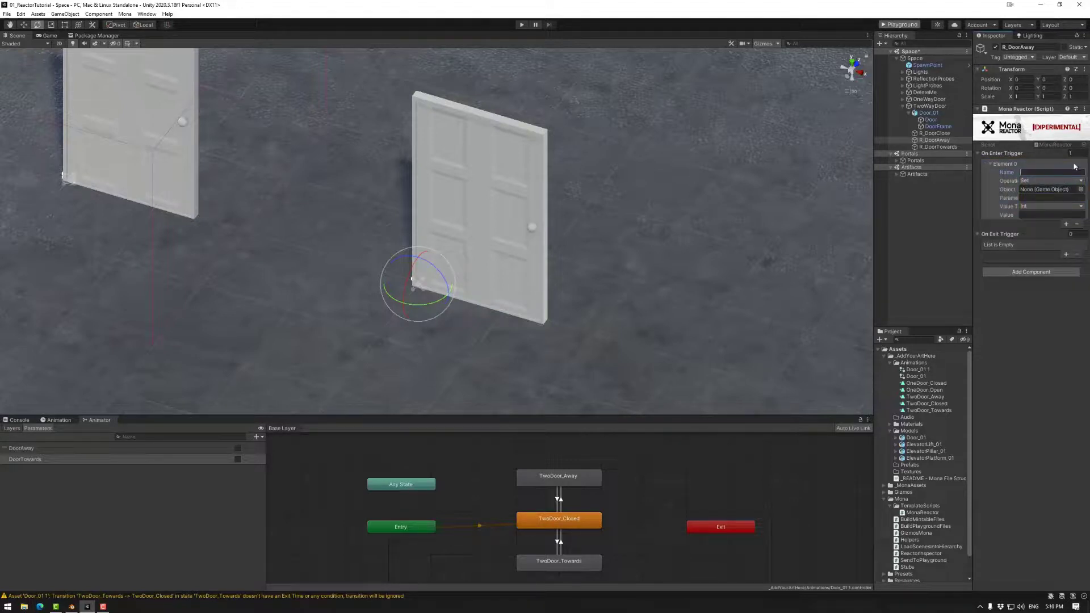
{"action": "type", "text": "Aw"}
{"action": "key", "text": "BackSpace"}
{"action": "type", "text": "Open"}
- Target Door_01 in the AwayOpen entry and set its DoorAway parameter as a Boolean with the value true
{"action": "left_click_drag", "start_coordinate": [929, 114], "coordinate": [1036, 190]}
{"action": "left_click", "coordinate": [1030, 198]}
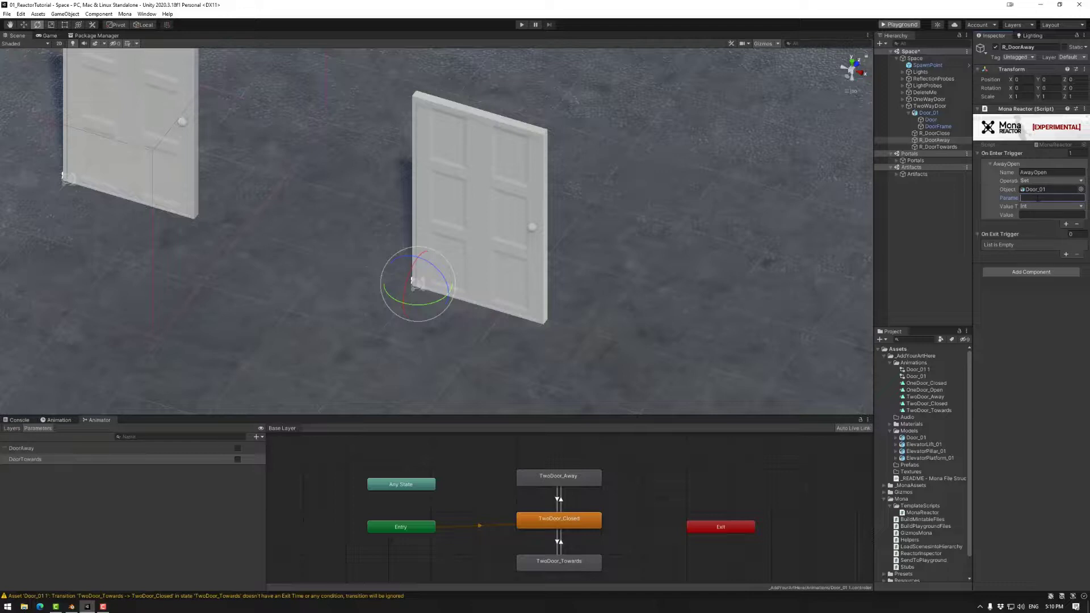
{"action": "type", "text": "DoorAway"}
{"action": "left_click", "coordinate": [1036, 205]}
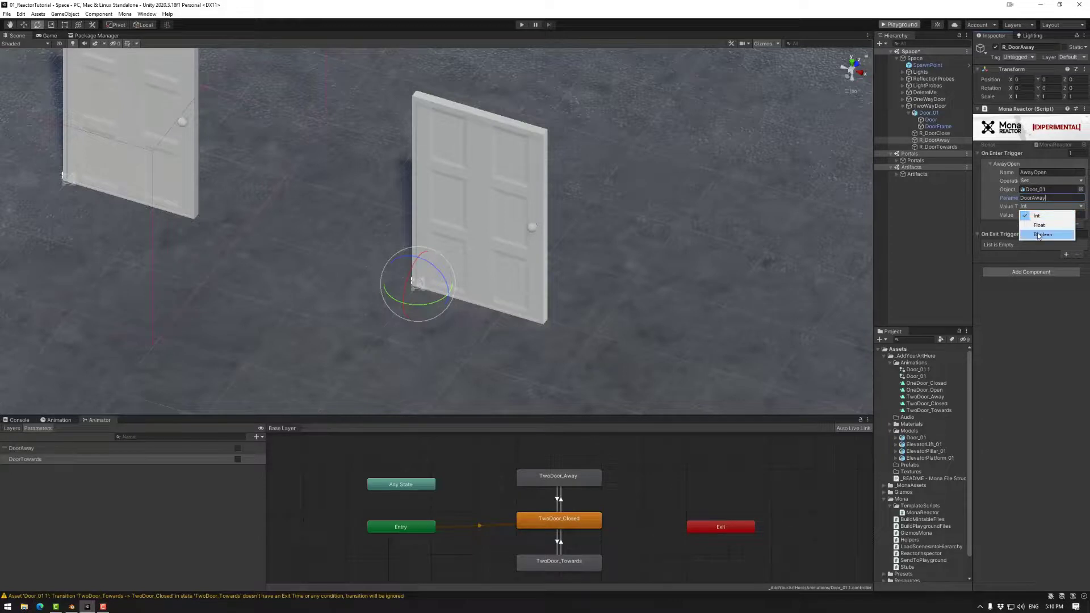
{"action": "left_click", "coordinate": [1030, 217]}
{"action": "left_click", "coordinate": [1029, 215]}
{"action": "type", "text": "t"}
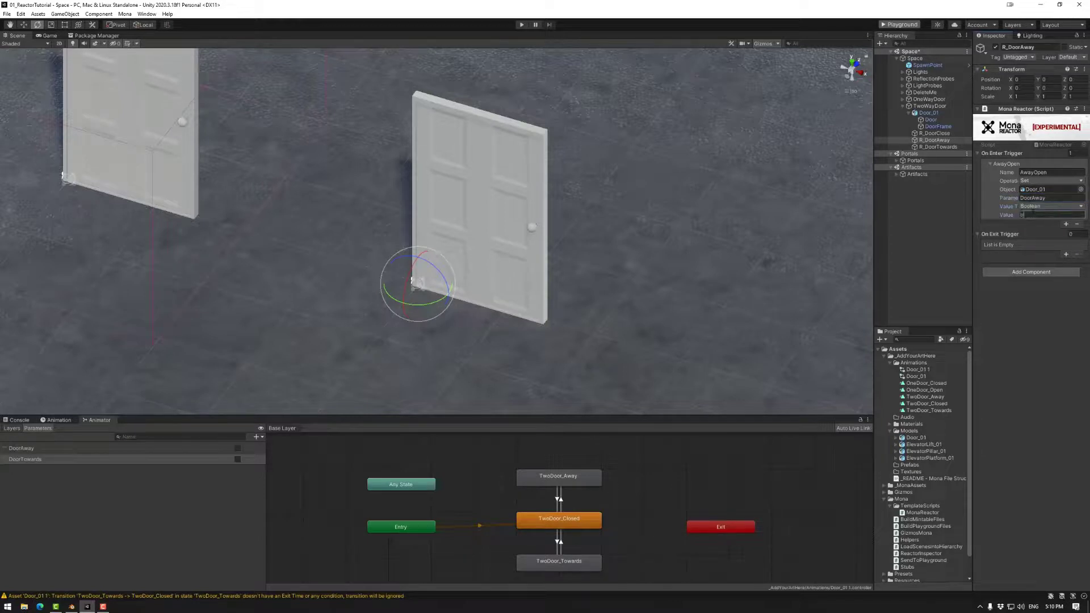
{"action": "type", "text": "rue"}
- Add a Box Collider to R_DoorAway and stretch it upward past the door's top, to a height of about 2.92
{"action": "left_click", "coordinate": [1023, 275]}
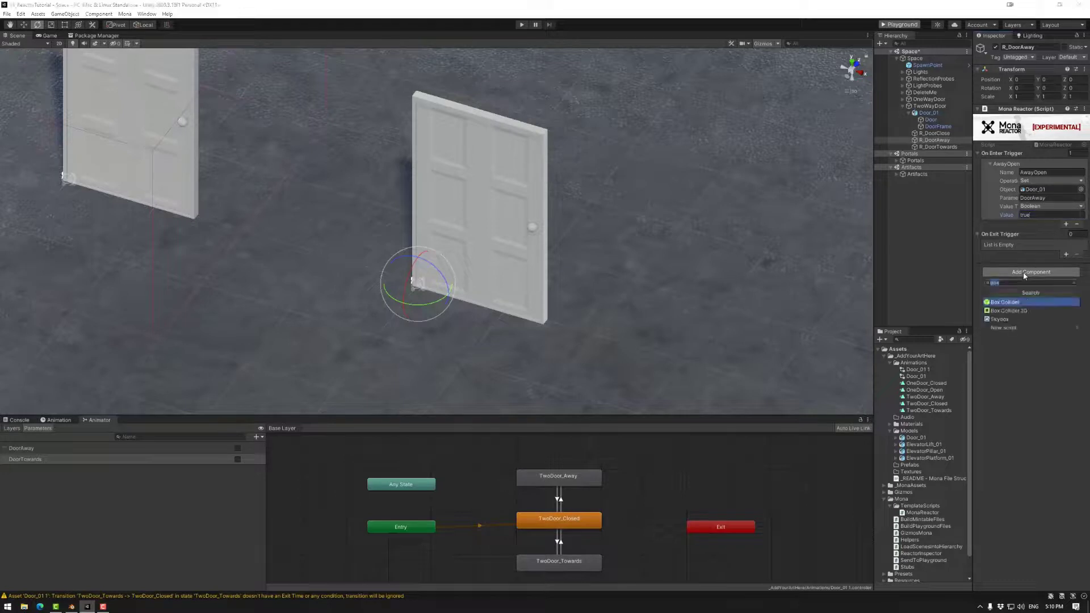
{"action": "left_click", "coordinate": [1011, 305]}
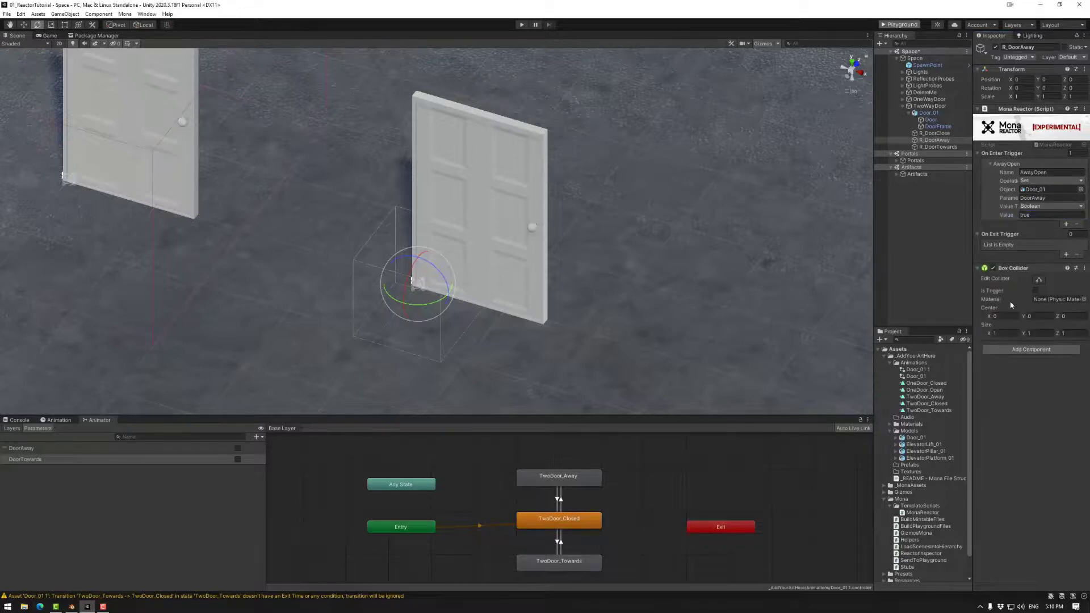
{"action": "left_click", "coordinate": [1038, 280]}
{"action": "left_click_drag", "start_coordinate": [417, 246], "coordinate": [417, 120]}
{"action": "right_click_drag", "start_coordinate": [481, 194], "coordinate": [530, 150]}
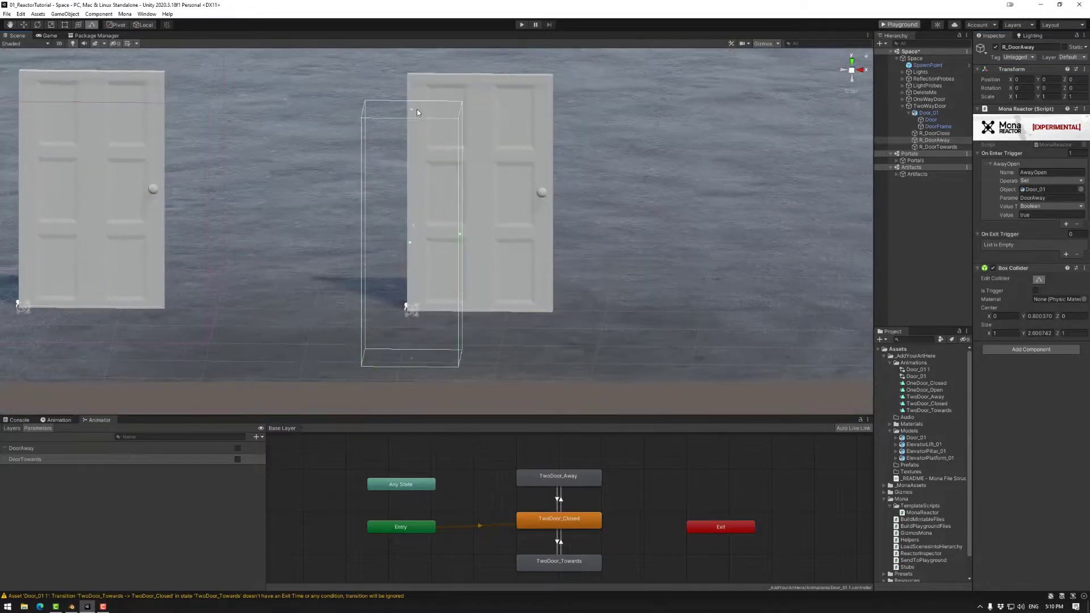
{"action": "left_click_drag", "start_coordinate": [411, 105], "coordinate": [417, 80]}
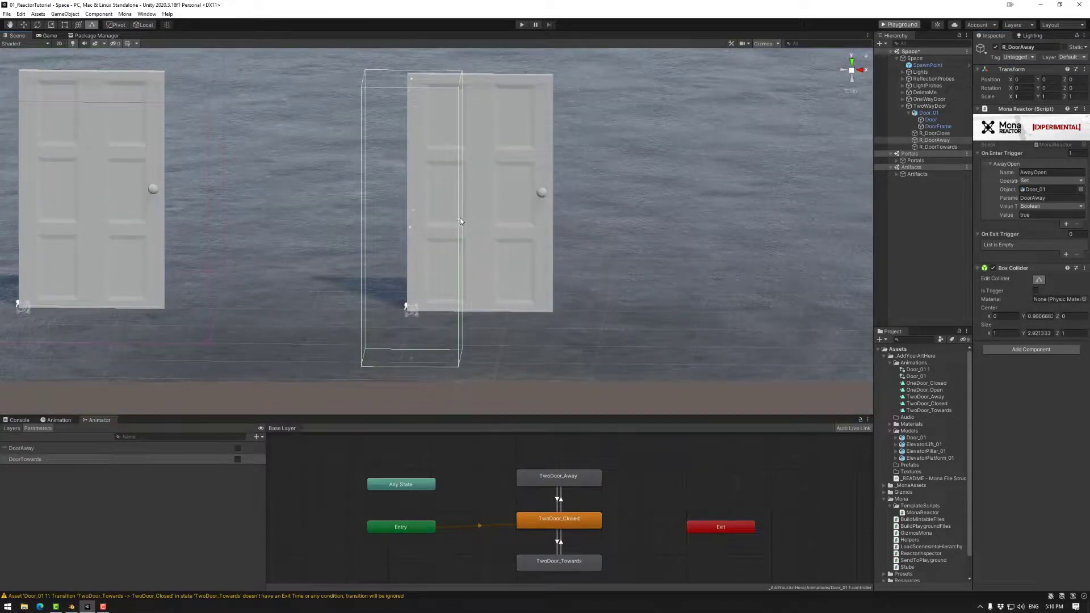
- Widen R_DoorAway's box collider beyond both sides of the door, to a width of about 2.53
{"action": "left_click_drag", "start_coordinate": [460, 219], "coordinate": [550, 219]}
{"action": "left_click_drag", "start_coordinate": [363, 221], "coordinate": [404, 221]}
{"action": "right_click_drag", "start_coordinate": [620, 246], "coordinate": [615, 271]}
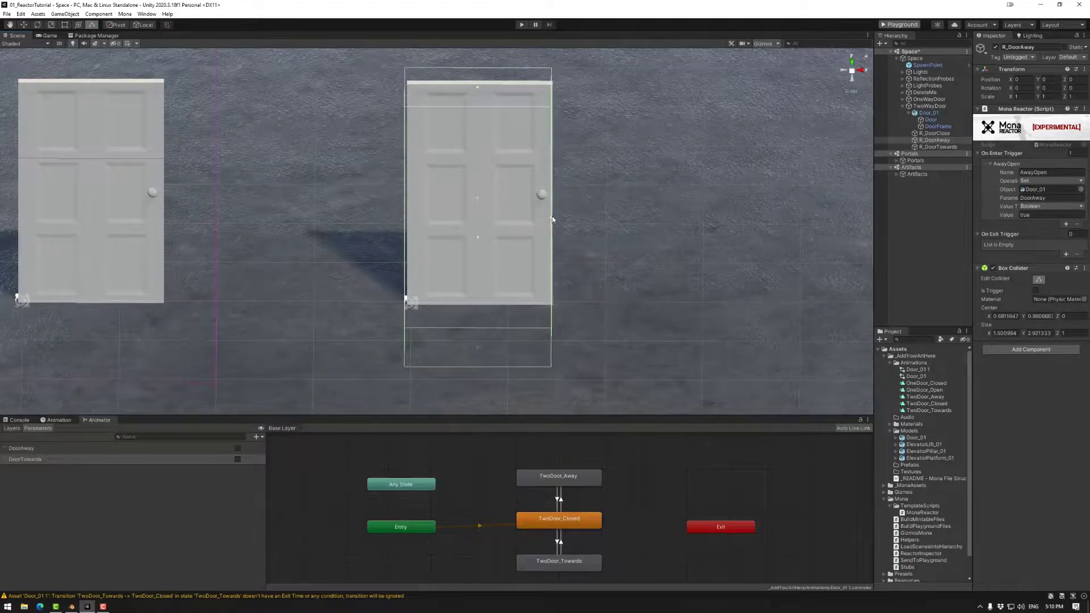
{"action": "left_click_drag", "start_coordinate": [553, 222], "coordinate": [603, 223]}
{"action": "left_click_drag", "start_coordinate": [405, 212], "coordinate": [356, 224]}
- Extend R_DoorAway's collider about 2.48 deep on one side of the door only, and raise its base for a height of about 2.42
{"action": "mouse_move", "coordinate": [392, 226]}
{"action": "right_mouse_down"}
{"action": "mouse_move", "coordinate": [380, 268]}
{"action": "mouse_move", "coordinate": [402, 240]}
{"action": "right_mouse_up"}
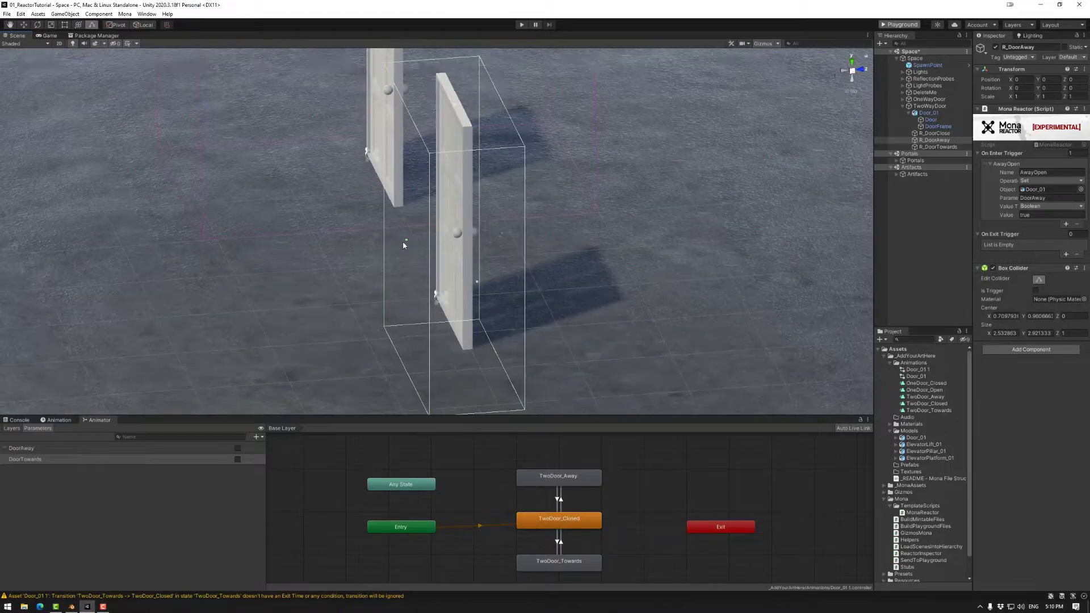
{"action": "left_click_drag", "start_coordinate": [405, 240], "coordinate": [216, 253]}
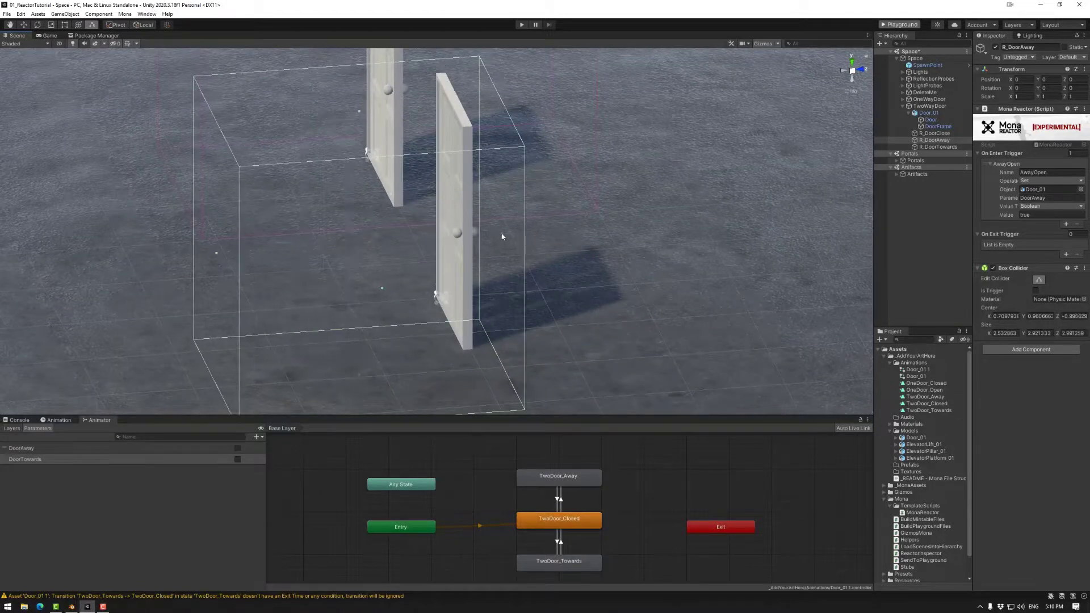
{"action": "left_click_drag", "start_coordinate": [502, 236], "coordinate": [451, 233]}
{"action": "scroll", "coordinate": [445, 244], "scroll_direction": "down", "scroll_amount": 3}
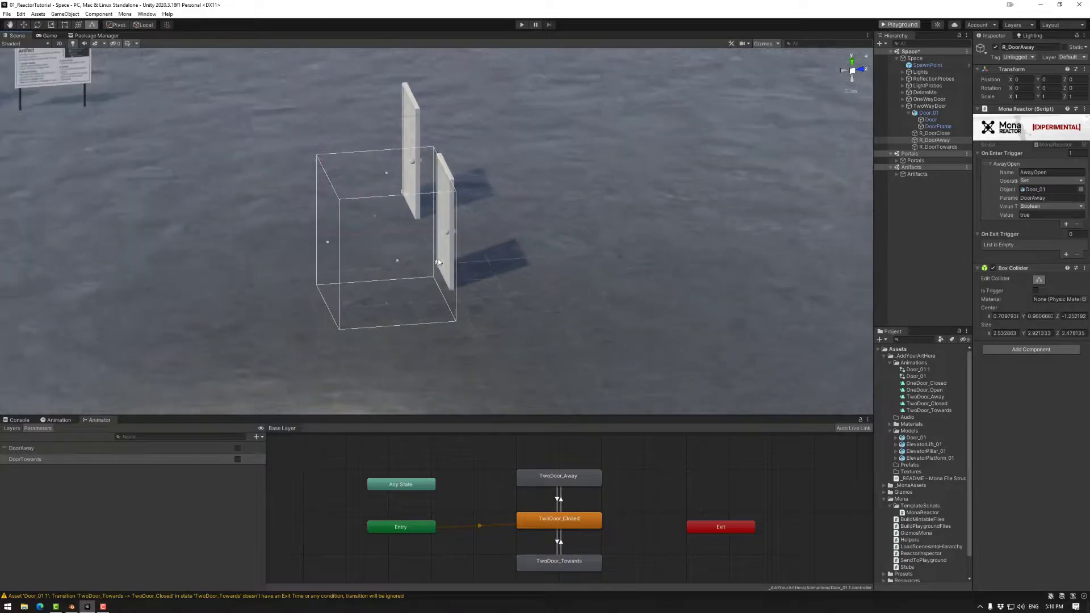
{"action": "right_click_drag", "start_coordinate": [505, 263], "coordinate": [472, 258]}
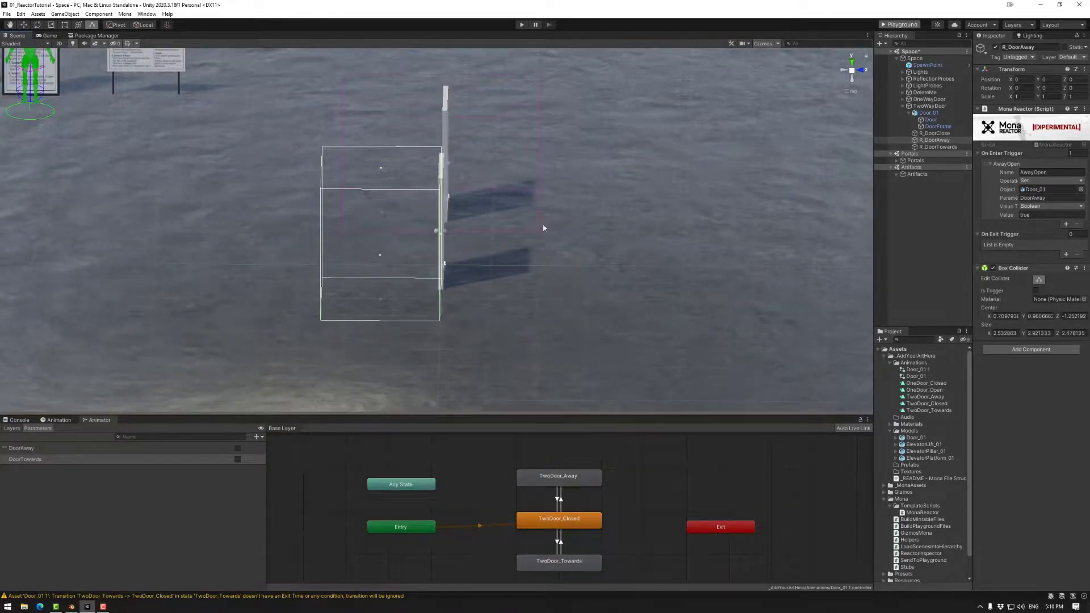
{"action": "right_click_drag", "start_coordinate": [543, 228], "coordinate": [437, 386]}
{"action": "left_click", "coordinate": [933, 140]}
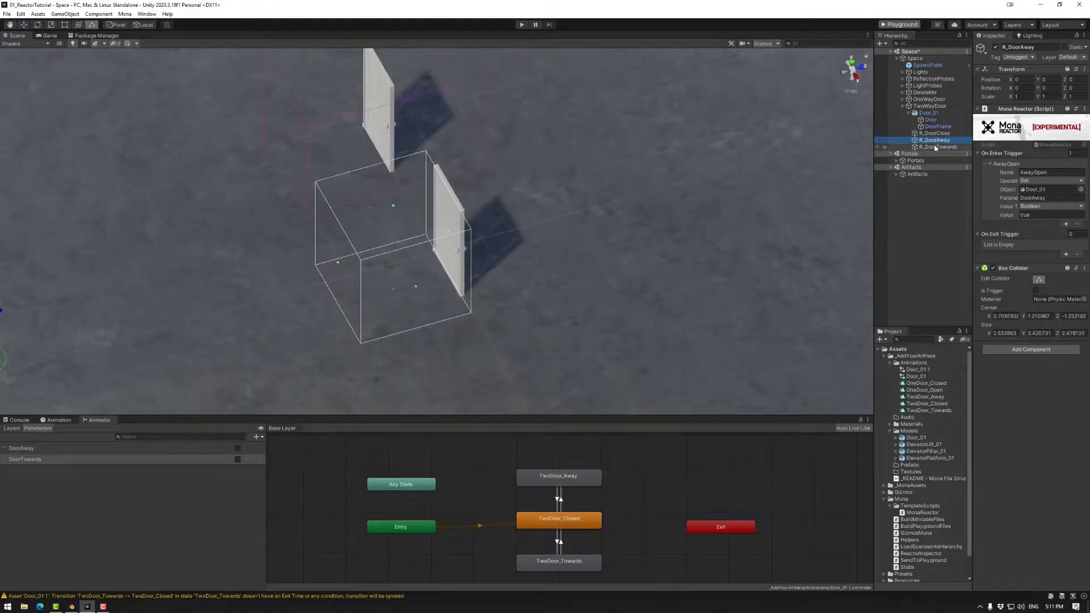
- Attach the MonaReactor script to R_DoorTowards and add an On Enter Trigger entry named TowardsOpen
{"action": "left_click", "coordinate": [934, 145]}
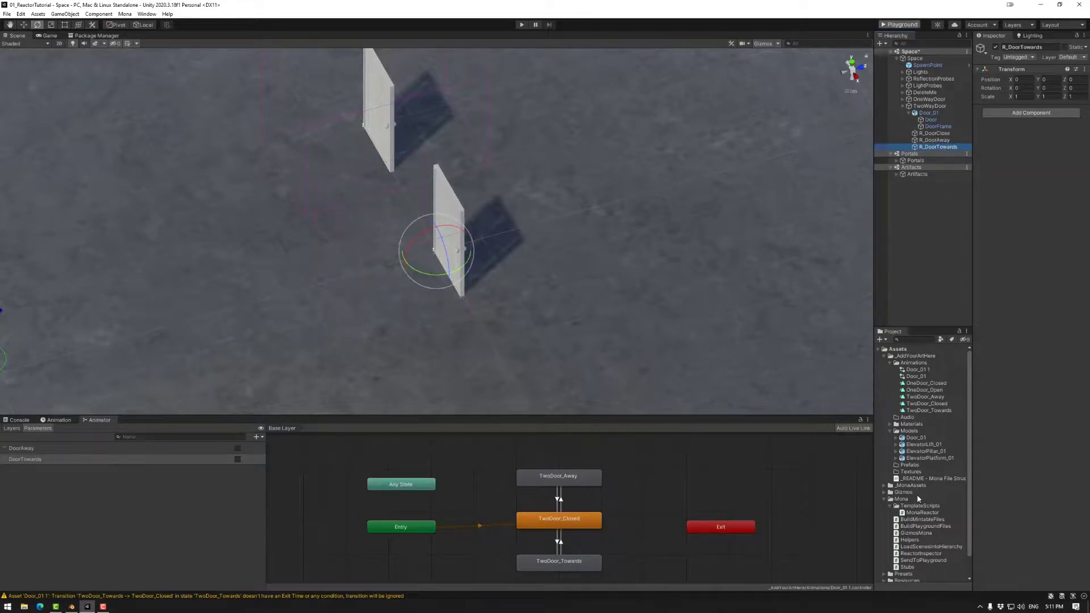
{"action": "left_click_drag", "start_coordinate": [919, 512], "coordinate": [1038, 170]}
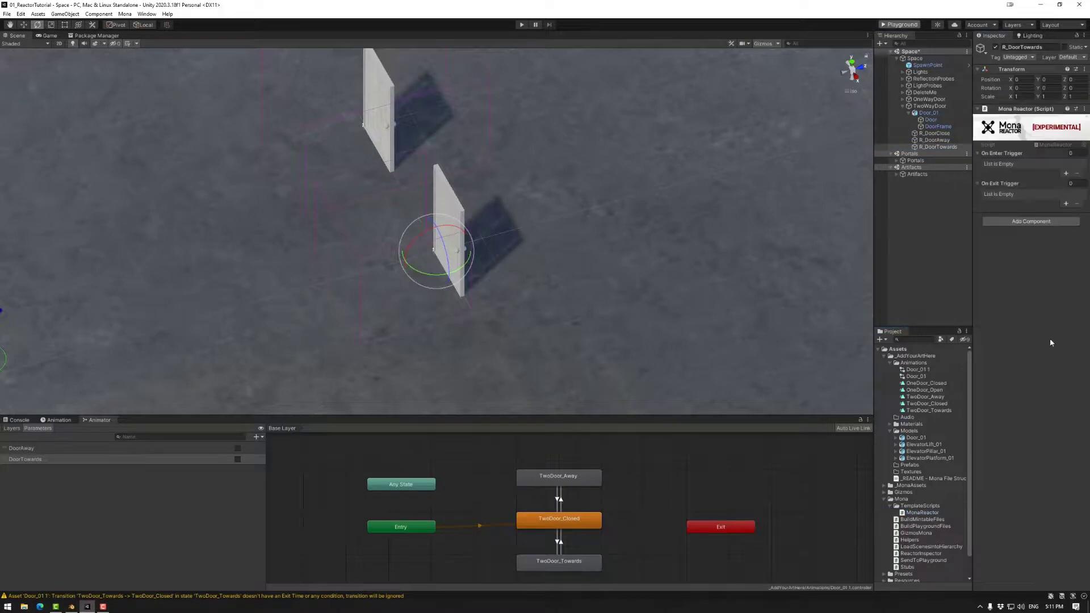
{"action": "left_click", "coordinate": [1065, 173]}
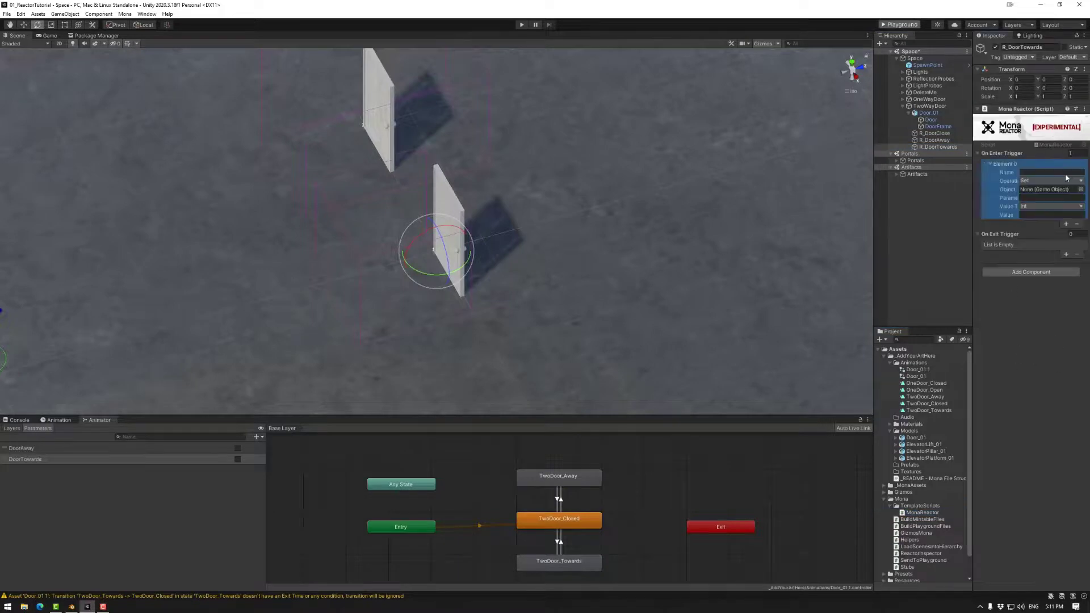
{"action": "left_click", "coordinate": [1031, 173]}
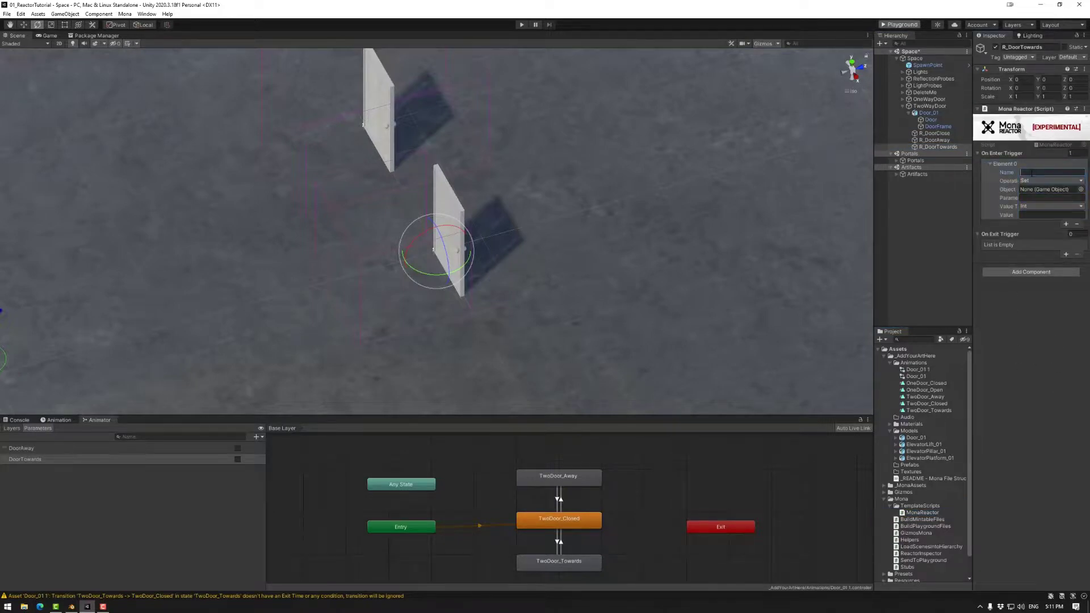
{"action": "type", "text": "TowardsOpen"}
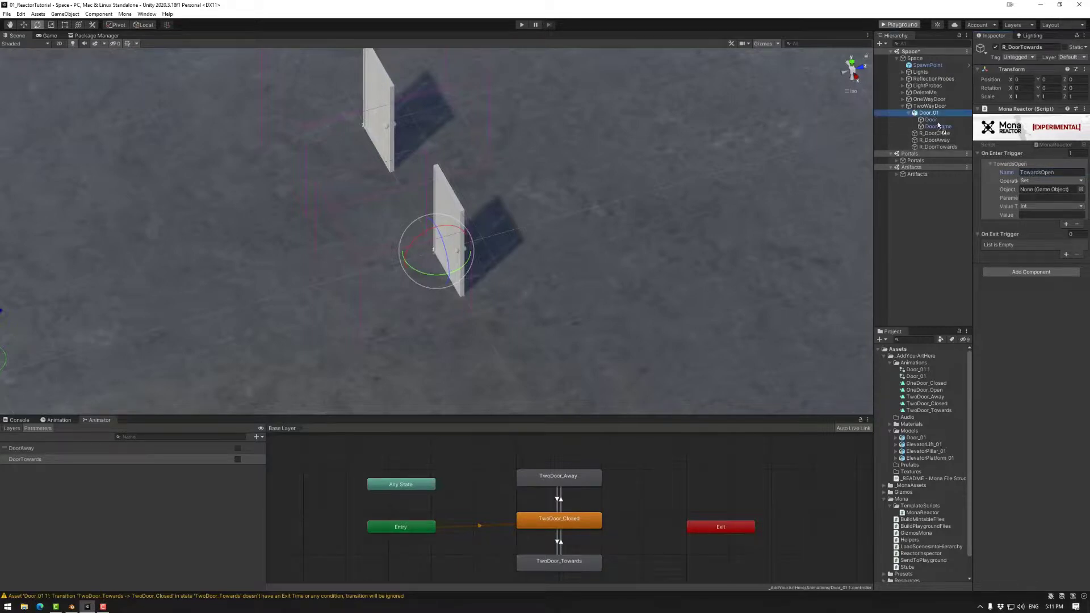
- Target Door_01 in the TowardsOpen entry and set its DoorTowards parameter as a Boolean with the value true
{"action": "left_click_drag", "start_coordinate": [929, 112], "coordinate": [1033, 189]}
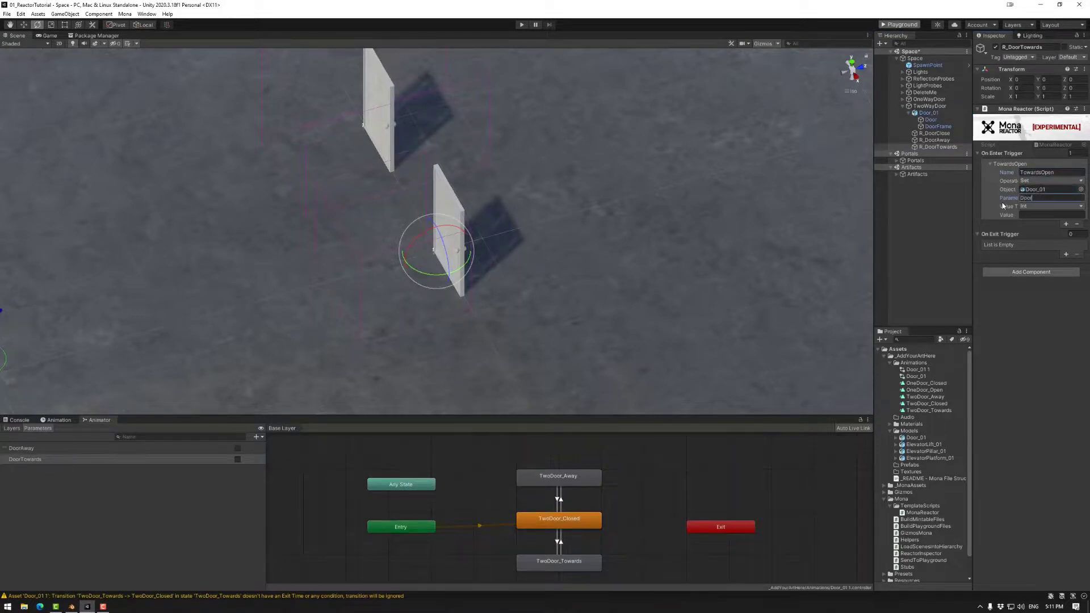
{"action": "type", "text": "DoorTowards"}
{"action": "left_click", "coordinate": [1050, 206]}
{"action": "left_click", "coordinate": [1039, 230]}
- Add a Box Collider to R_DoorTowards and size it about 2.48 × 2.38 × 2.54 on the door's opposite side from R_DoorAway's collider
{"action": "left_click", "coordinate": [1030, 272]}
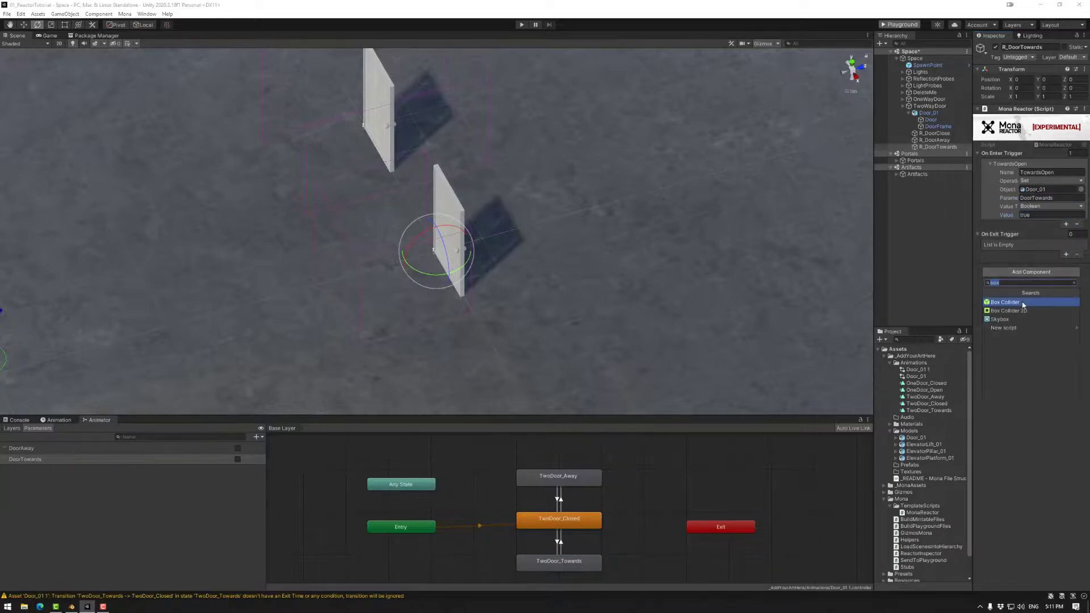
{"action": "left_click", "coordinate": [1022, 303]}
{"action": "left_click_drag", "start_coordinate": [565, 271], "coordinate": [539, 250], "text": "alt"}
{"action": "left_click", "coordinate": [1038, 280]}
{"action": "left_click_drag", "start_coordinate": [414, 255], "coordinate": [495, 318]}
{"action": "left_click_drag", "start_coordinate": [653, 273], "coordinate": [375, 171], "text": "alt"}
{"action": "left_click_drag", "start_coordinate": [418, 255], "coordinate": [418, 161]}
{"action": "left_click_drag", "start_coordinate": [418, 303], "coordinate": [418, 278]}
{"action": "left_click_drag", "start_coordinate": [386, 176], "coordinate": [673, 289], "text": "alt"}
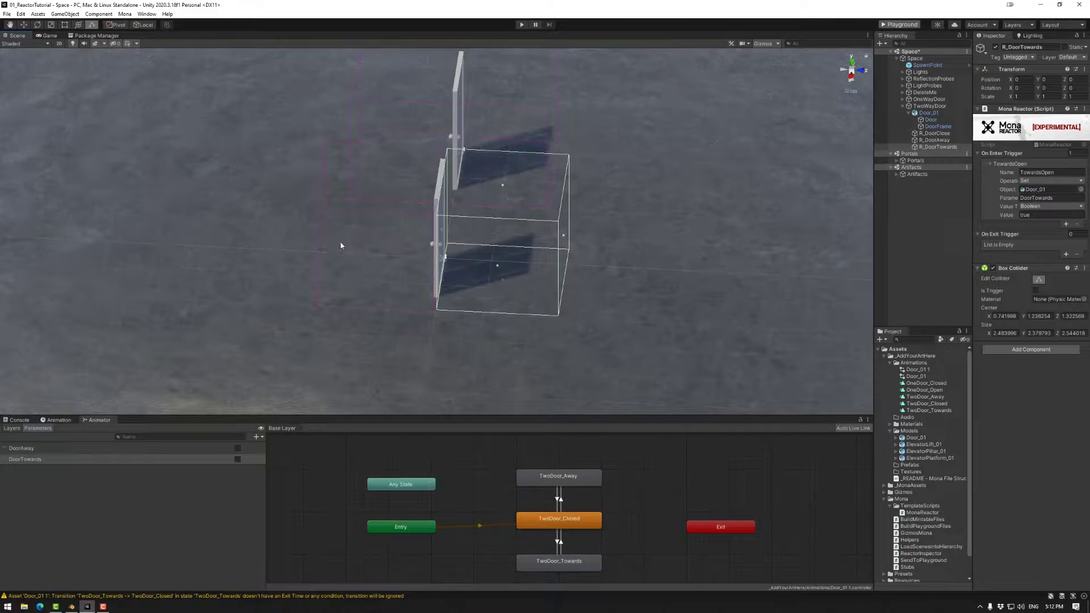
{"action": "left_click_drag", "start_coordinate": [612, 273], "coordinate": [562, 256], "text": "alt"}
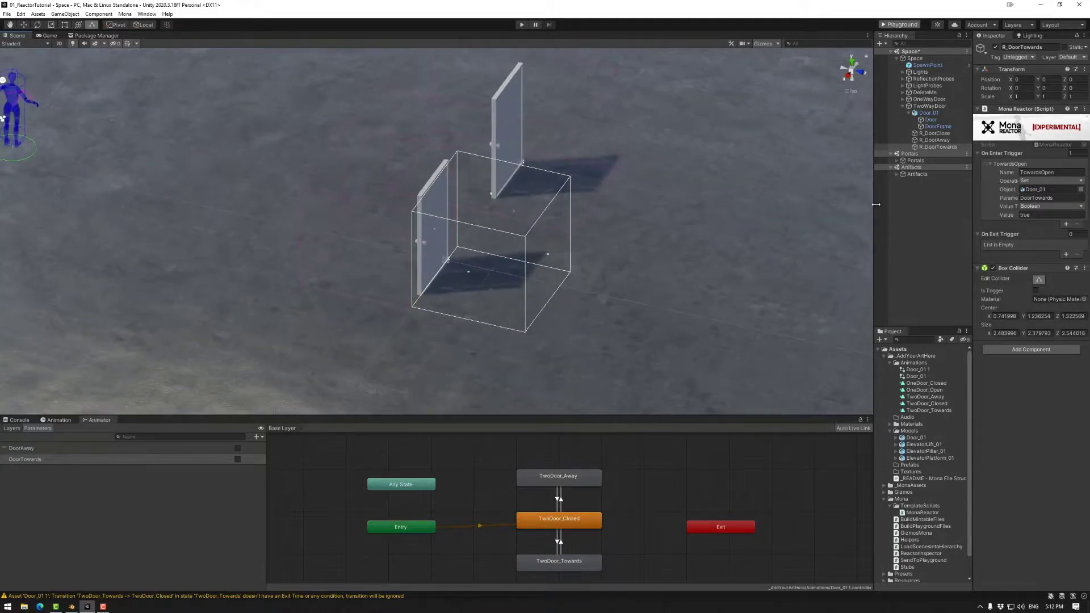
- Attach the MonaReactor script to R_DoorClose and add an On Exit Trigger entry named DoorClose
{"action": "left_click", "coordinate": [930, 134]}
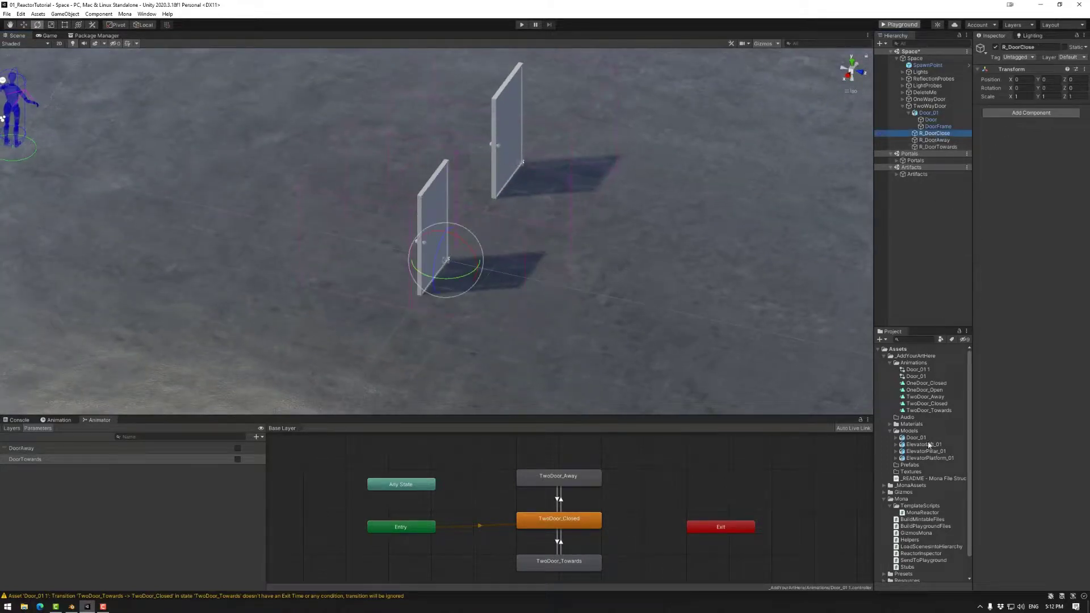
{"action": "left_click_drag", "start_coordinate": [922, 512], "coordinate": [1020, 270]}
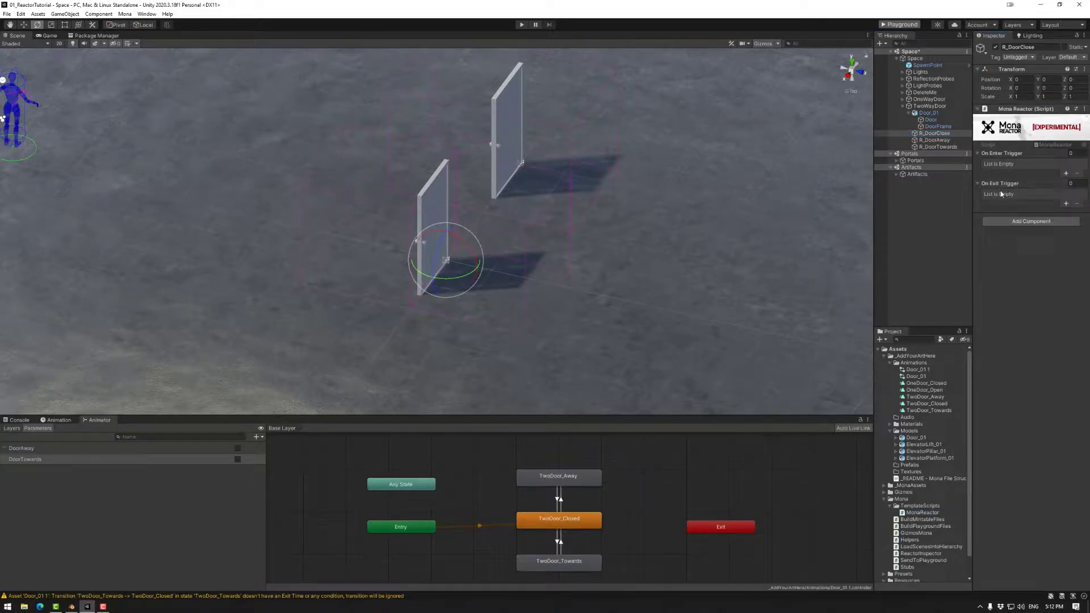
{"action": "left_click", "coordinate": [1067, 203]}
{"action": "left_click", "coordinate": [1044, 203]}
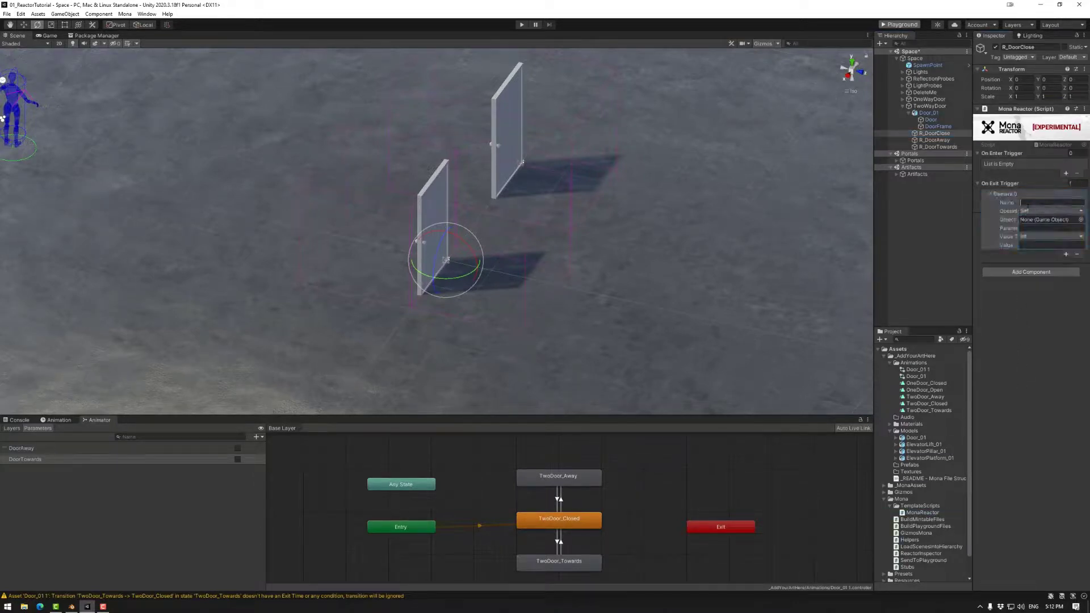
{"action": "type", "text": "DoorClose"}
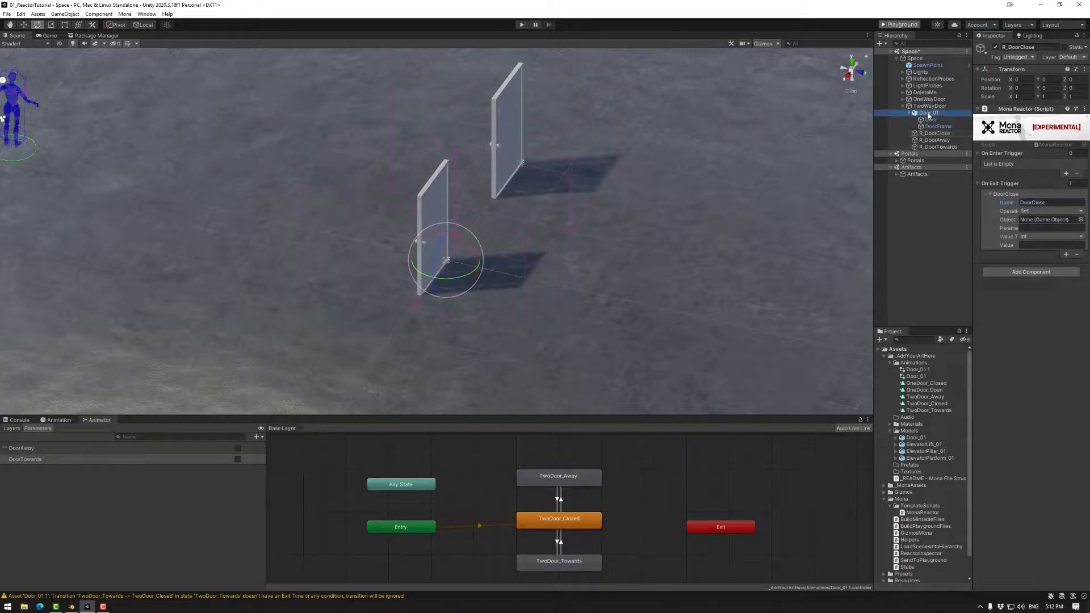
- Target Door_01 in the DoorClose entry and set its DoorTowards parameter as a Boolean with the value false
{"action": "left_click_drag", "start_coordinate": [928, 112], "coordinate": [1036, 223]}
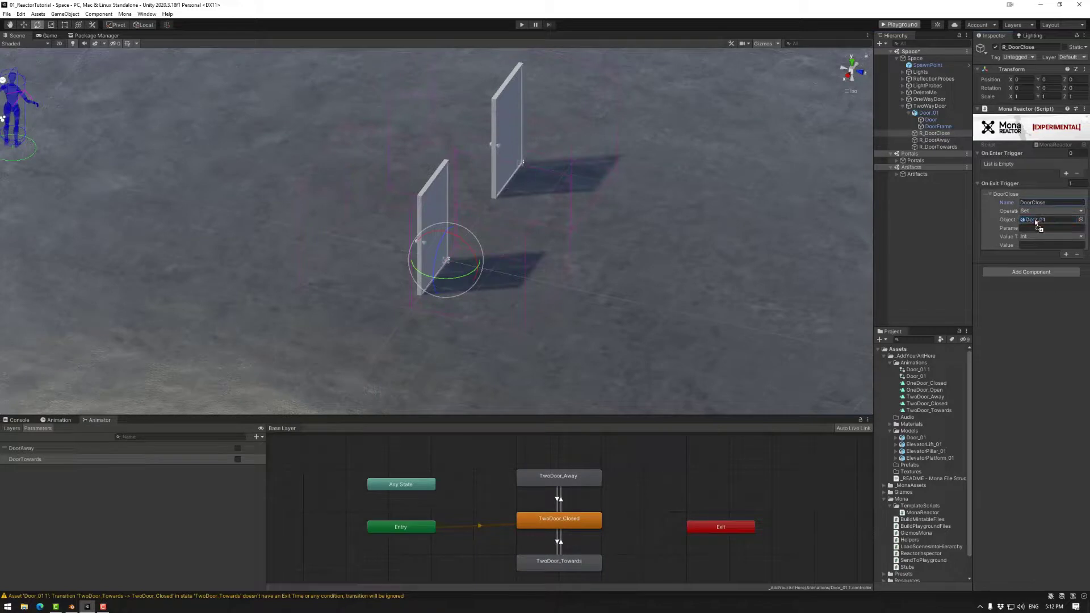
{"action": "left_click", "coordinate": [1037, 228]}
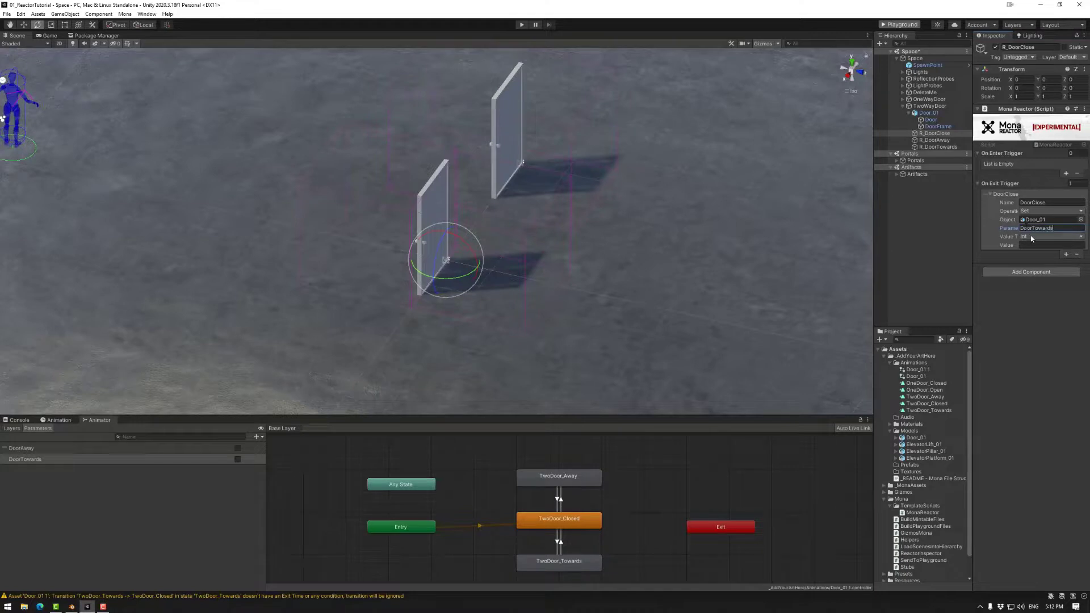
{"action": "left_click", "coordinate": [1031, 238]}
{"action": "left_click", "coordinate": [1034, 249]}
- Add a second On Exit Trigger entry to R_DoorClose, naming it AwayClose and renaming the first entry TowardsClose
{"action": "left_click", "coordinate": [1065, 254]}
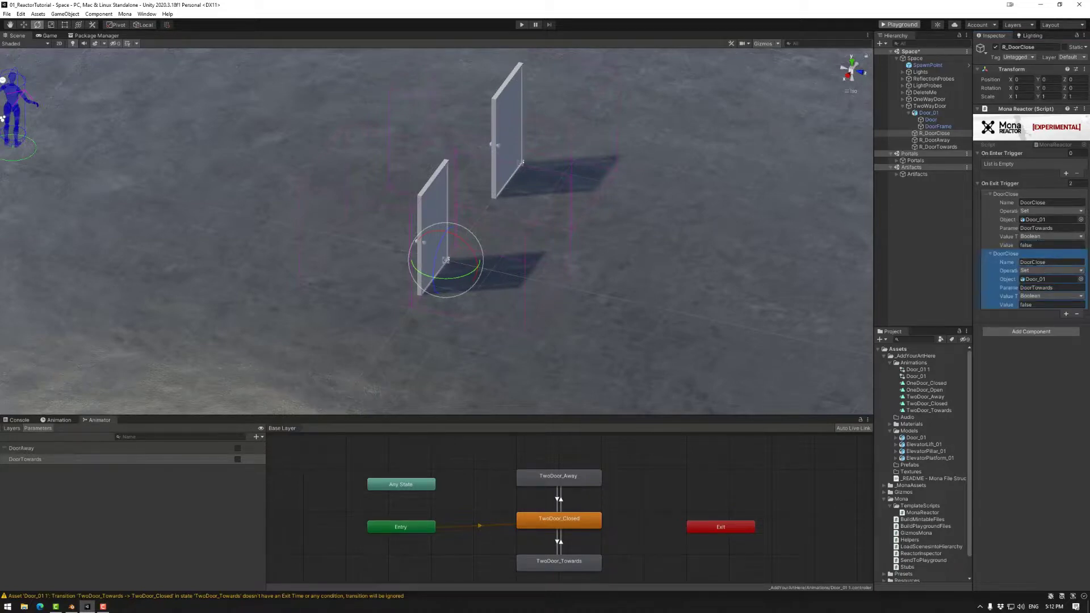
{"action": "left_click_drag", "start_coordinate": [1033, 262], "coordinate": [1014, 265]}
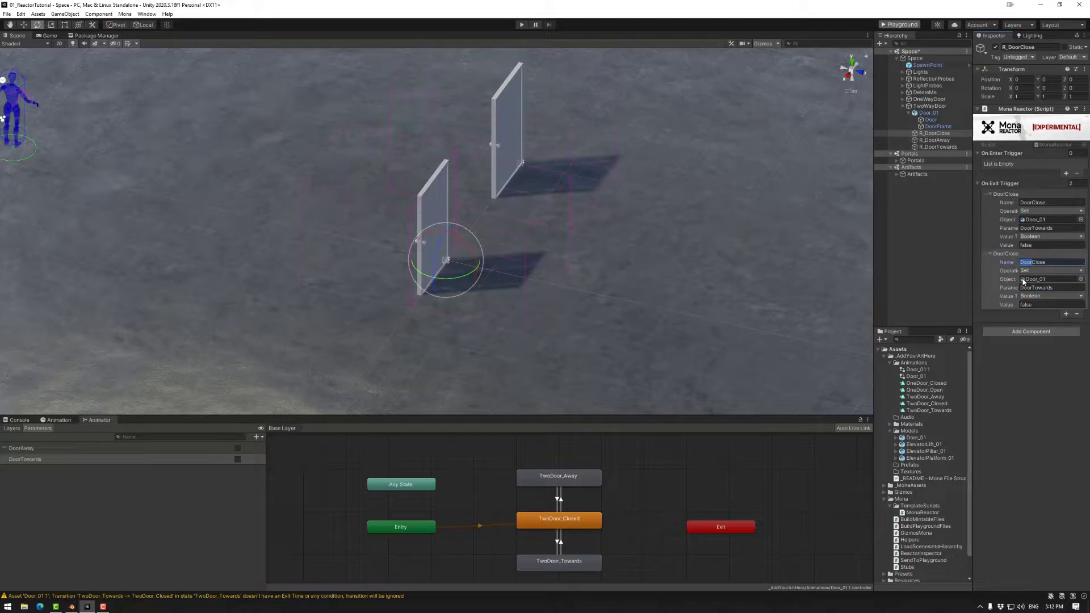
{"action": "type", "text": "Away"}
{"action": "left_click", "coordinate": [1032, 203]}
{"action": "left_click_drag", "start_coordinate": [1032, 206], "coordinate": [1019, 206]}
{"action": "type", "text": "T"}
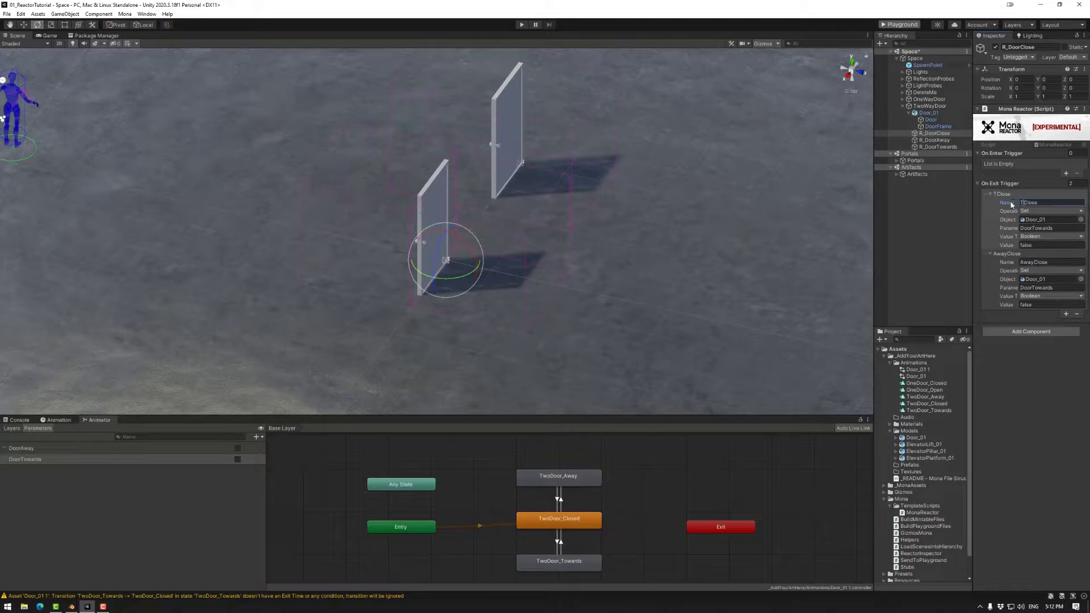
{"action": "type", "text": "owards"}
- Change the parameter of R_DoorClose's AwayClose entry to DoorAway
{"action": "left_click", "coordinate": [1033, 288]}
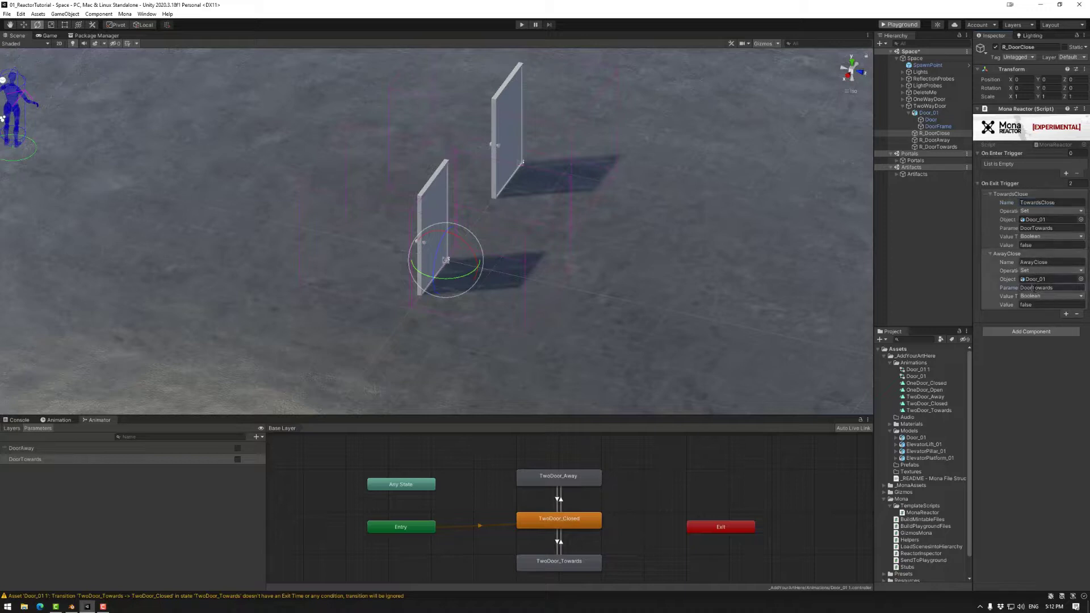
{"action": "left_click_drag", "start_coordinate": [1033, 288], "coordinate": [1054, 289]}
{"action": "type", "text": "Away"}
- Add a Box Collider to R_DoorClose and size it about 1.91 × 2.53 × 3.98, spanning both sides of the two-way door
{"action": "left_click", "coordinate": [1031, 333]}
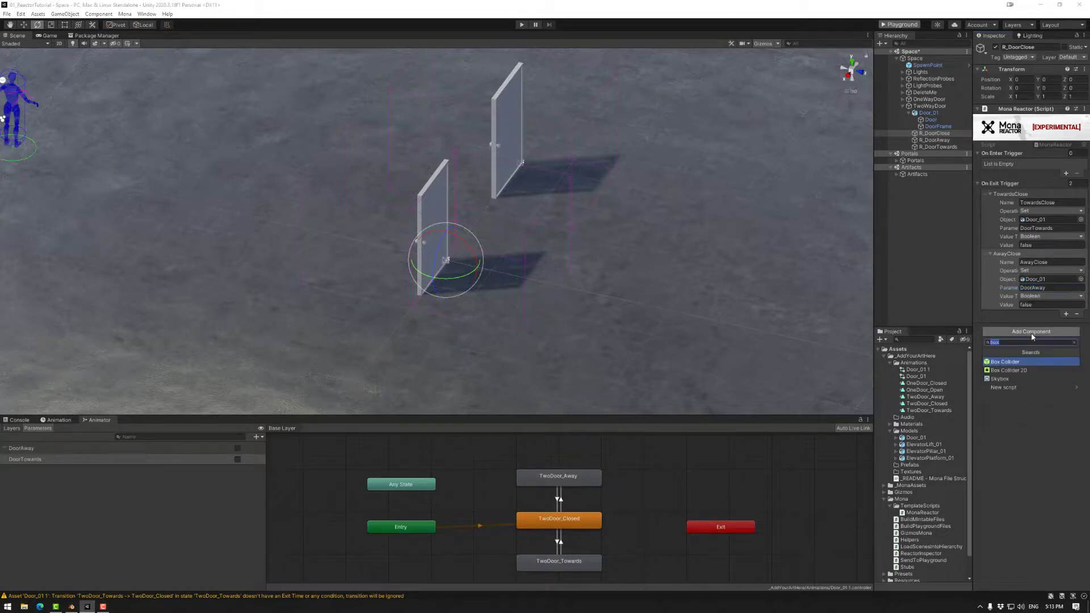
{"action": "left_click", "coordinate": [1016, 364]}
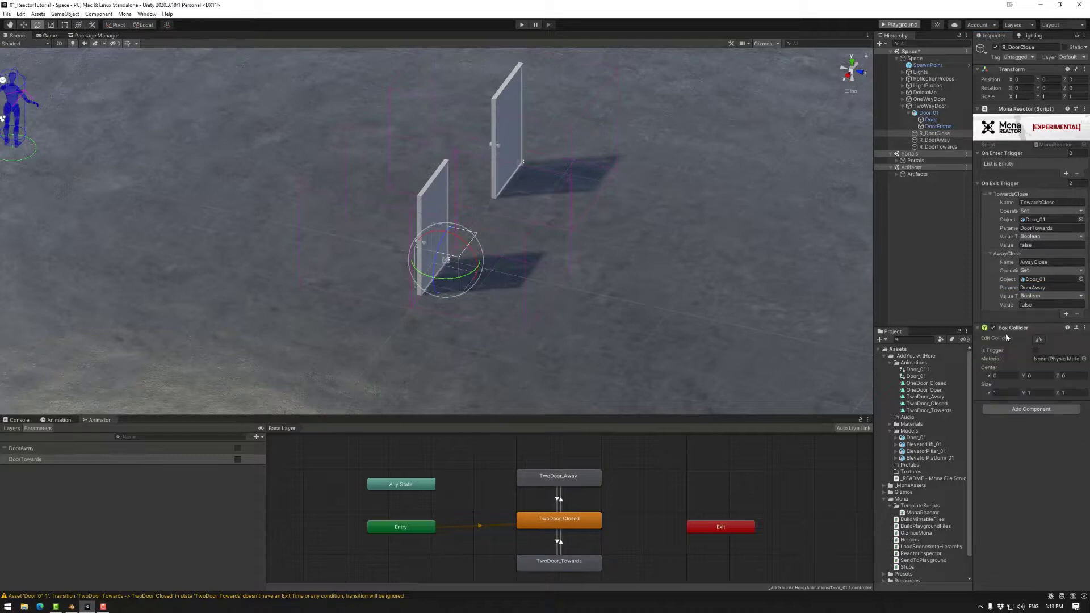
{"action": "left_click", "coordinate": [1038, 338]}
{"action": "left_click_drag", "start_coordinate": [469, 268], "coordinate": [530, 280]}
{"action": "left_click_drag", "start_coordinate": [529, 289], "coordinate": [568, 302], "text": "alt"}
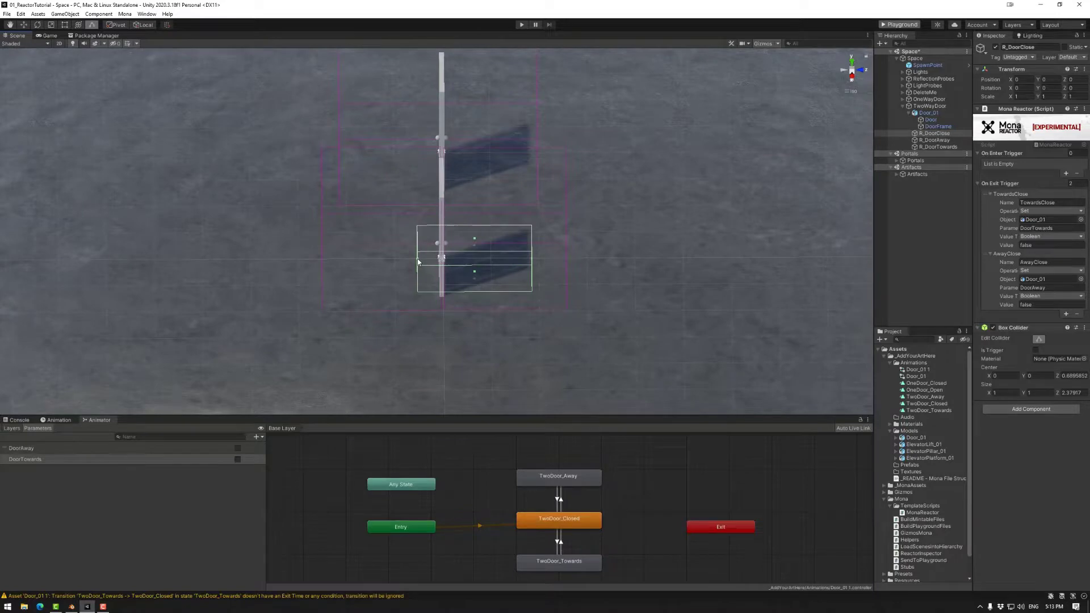
{"action": "left_click_drag", "start_coordinate": [417, 258], "coordinate": [345, 260]}
{"action": "left_click_drag", "start_coordinate": [407, 316], "coordinate": [516, 297], "text": "alt"}
{"action": "mouse_move", "coordinate": [453, 266]}
{"action": "left_mouse_down"}
{"action": "mouse_move", "coordinate": [504, 263]}
{"action": "mouse_move", "coordinate": [579, 297]}
{"action": "mouse_move", "coordinate": [472, 263]}
{"action": "left_mouse_up"}
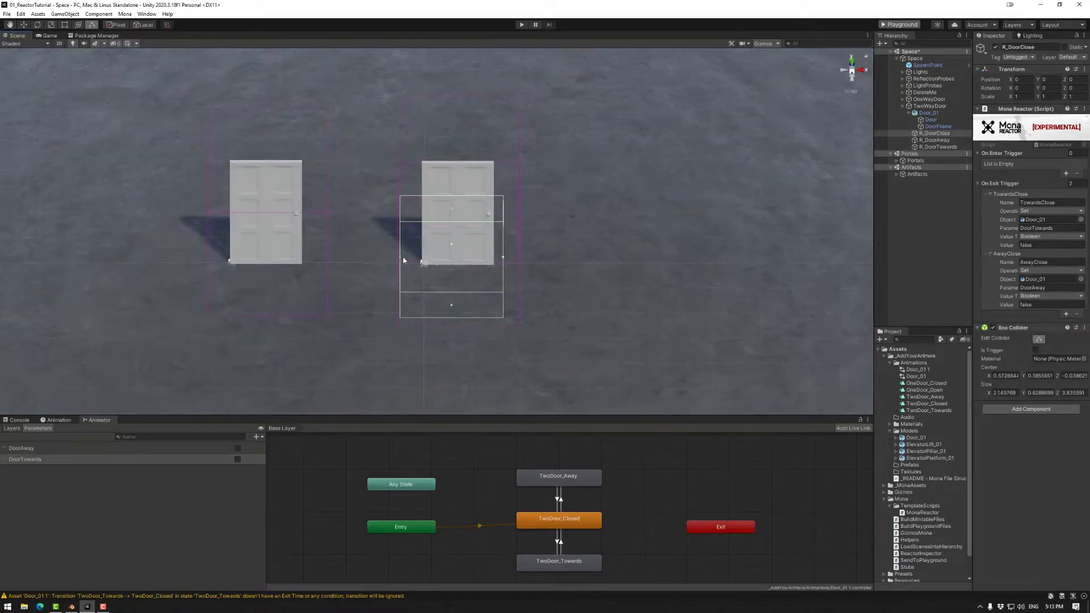
{"action": "left_click_drag", "start_coordinate": [400, 261], "coordinate": [465, 267]}
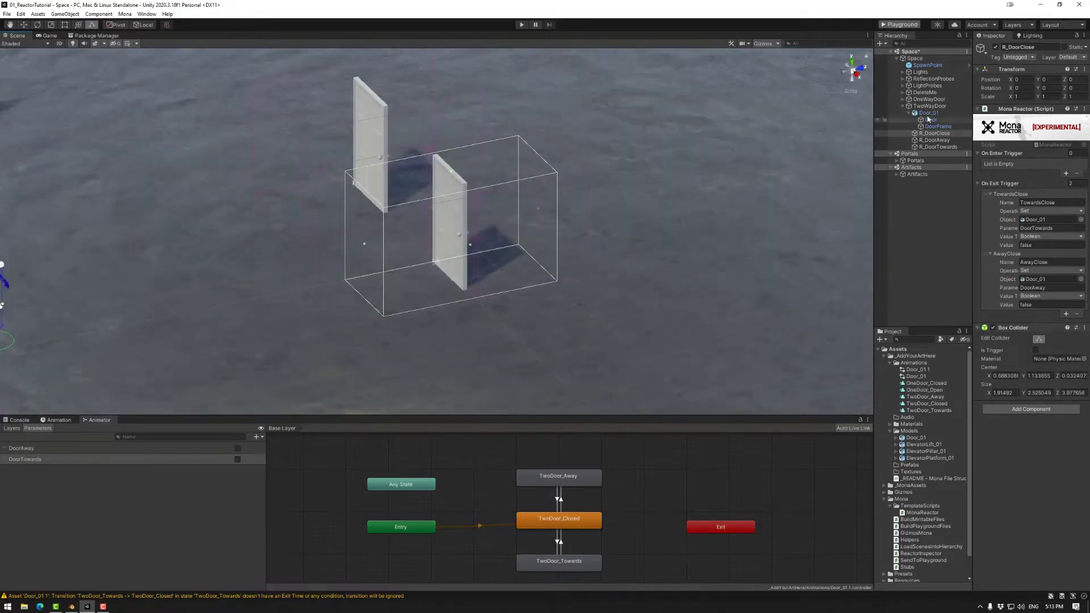
- Compare the collider volumes of R_DoorClose, R_DoorAway and R_DoorTowards around the two-way door
{"action": "left_click", "coordinate": [928, 113]}
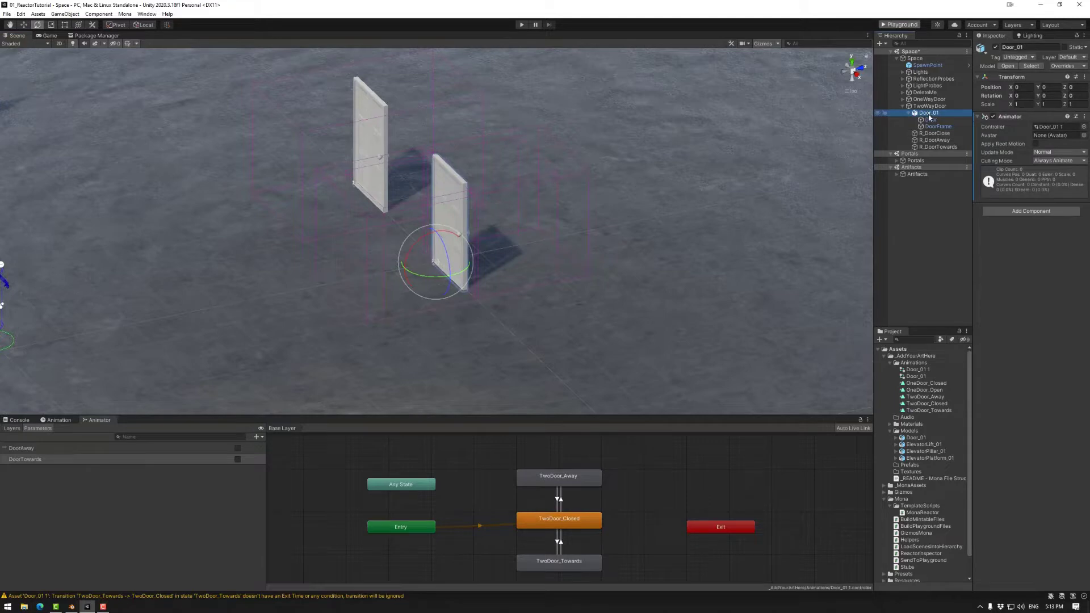
{"action": "left_click", "coordinate": [933, 133]}
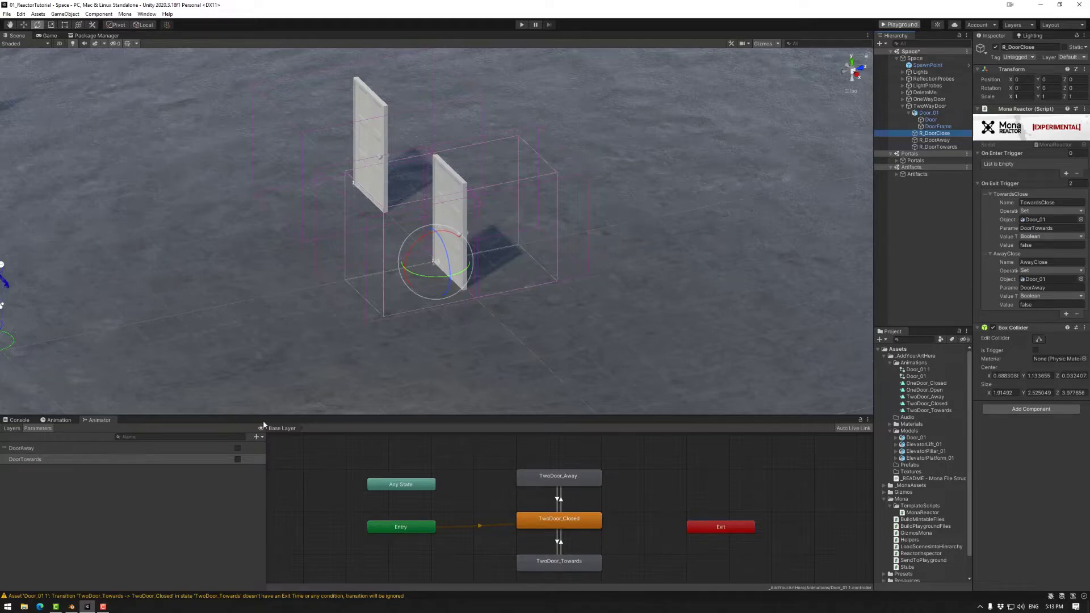
{"action": "left_click", "coordinate": [935, 139]}
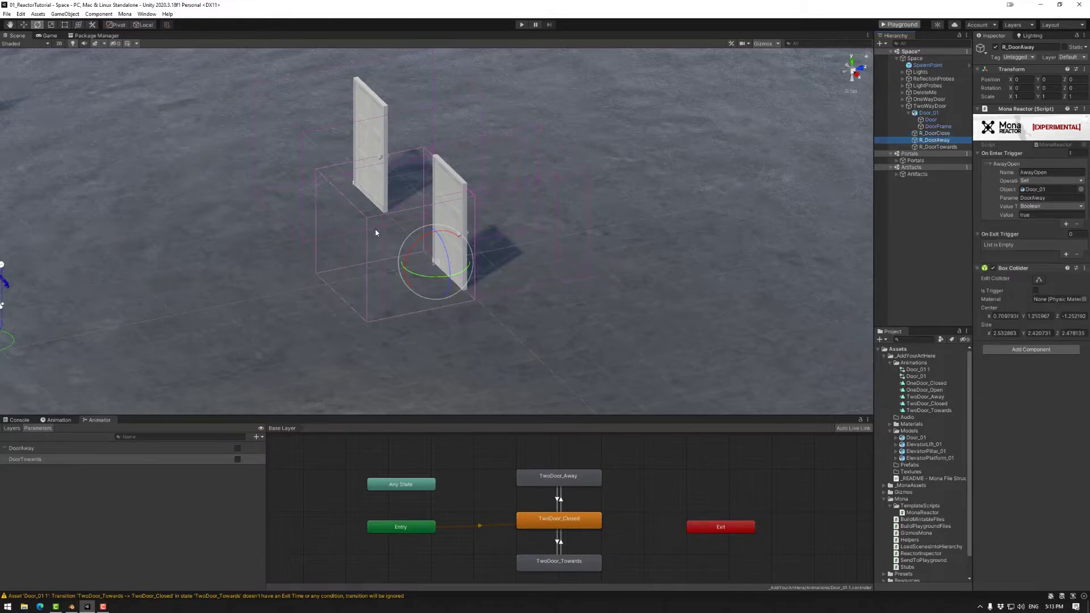
{"action": "left_click", "coordinate": [937, 146]}
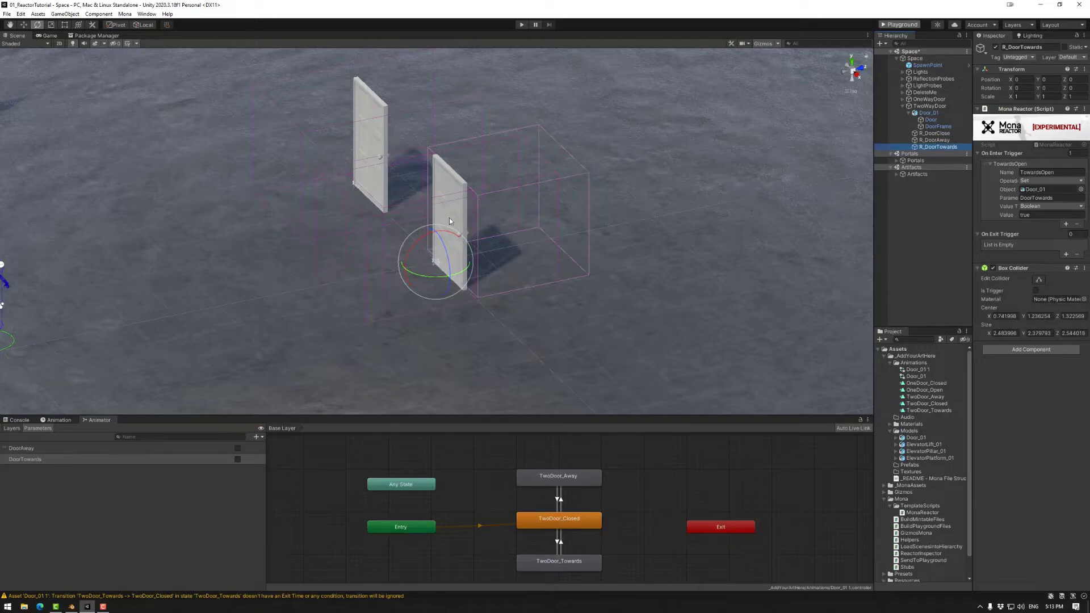
{"action": "left_click", "coordinate": [934, 133]}
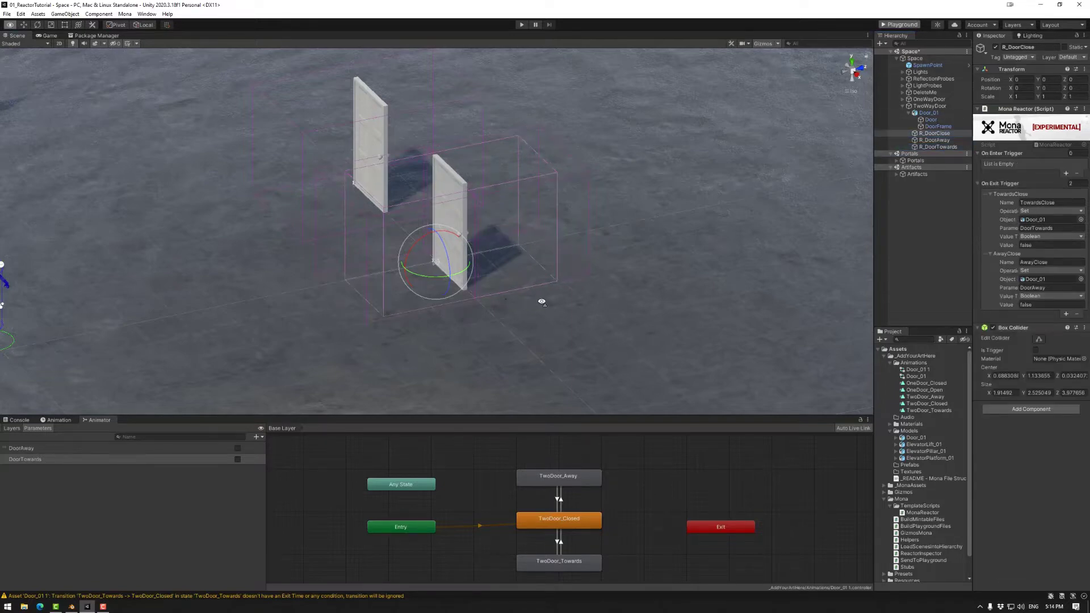
- Add a Box Collider to the Door mesh inside the two-way door's Door_01
{"action": "left_click_drag", "start_coordinate": [540, 302], "coordinate": [656, 304], "text": "alt"}
{"action": "left_click", "coordinate": [931, 119]}
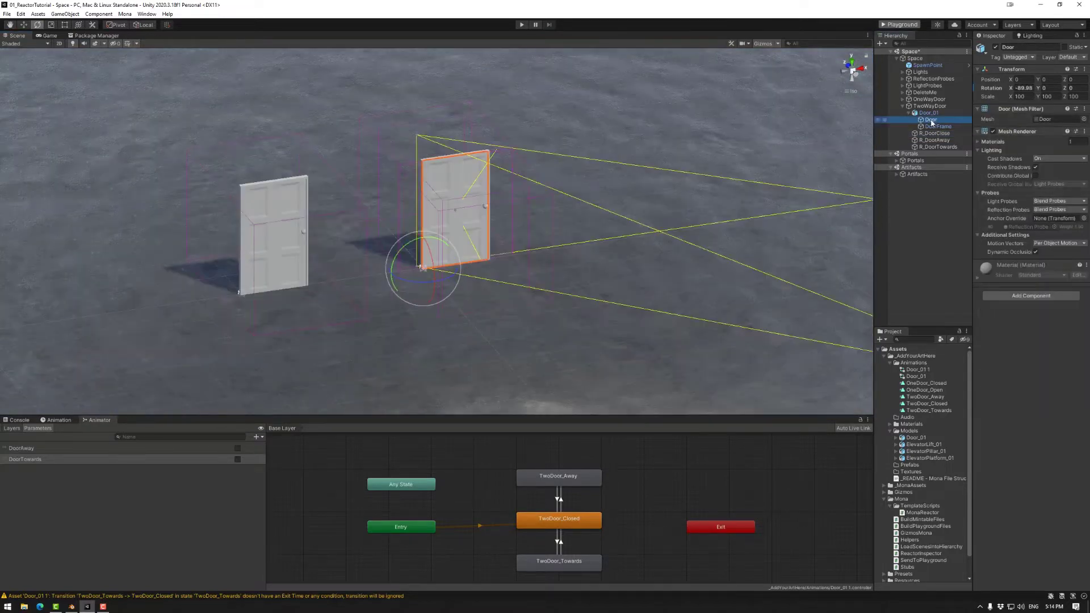
{"action": "left_click", "coordinate": [1027, 295]}
{"action": "left_click", "coordinate": [1016, 325]}
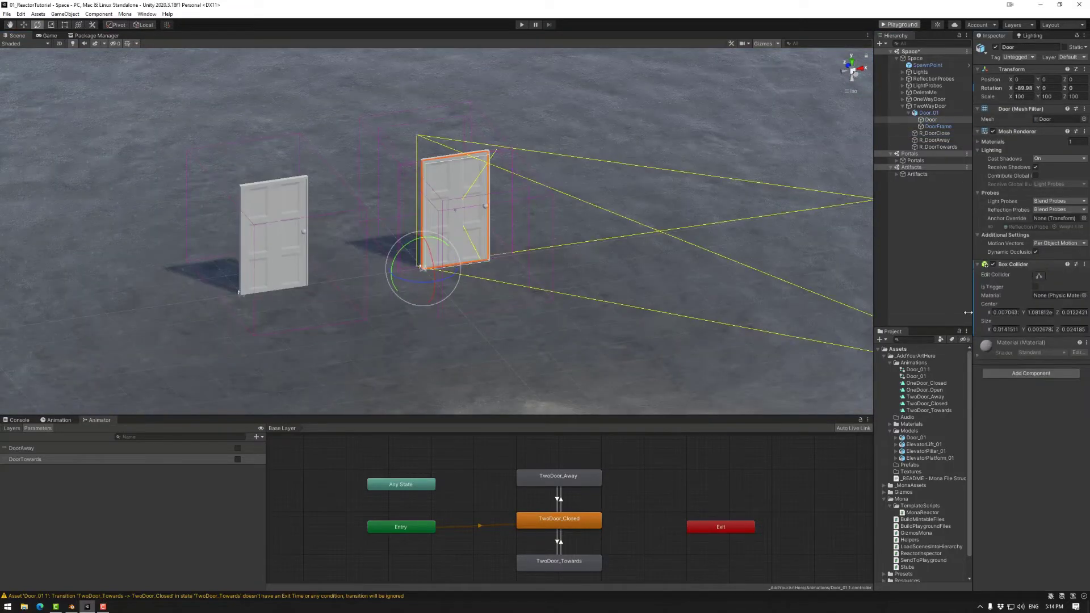
{"action": "left_click_drag", "start_coordinate": [575, 243], "coordinate": [698, 266], "text": "alt"}
{"action": "scroll", "coordinate": [477, 232], "scroll_direction": "up", "scroll_amount": 10}
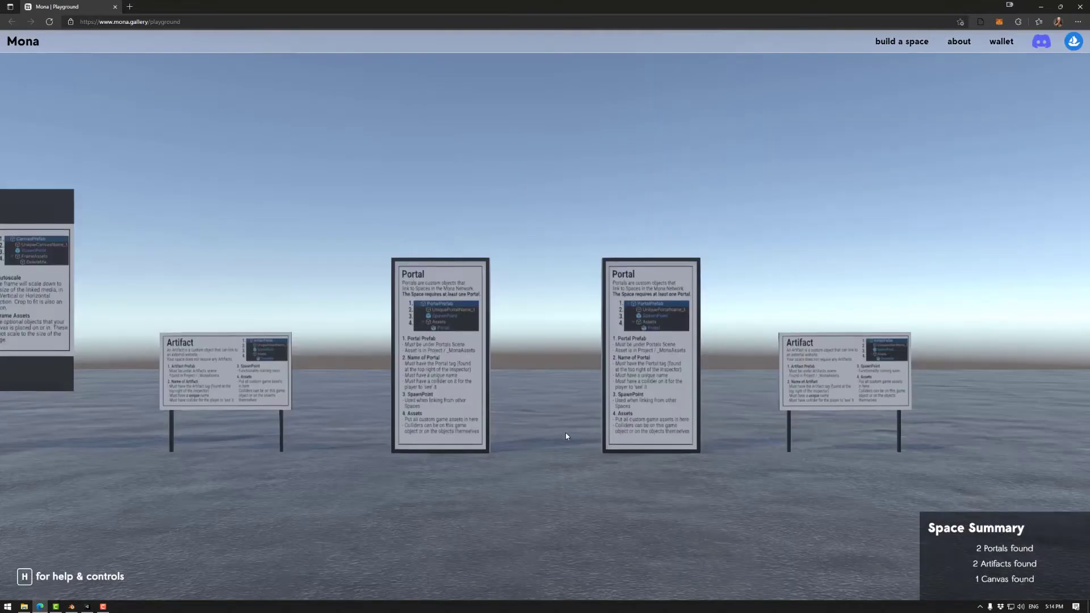
- In the Mona Playground, walk the avatar through and around the one-way door to test its opening and closing
{"action": "left_click", "coordinate": [565, 436]}
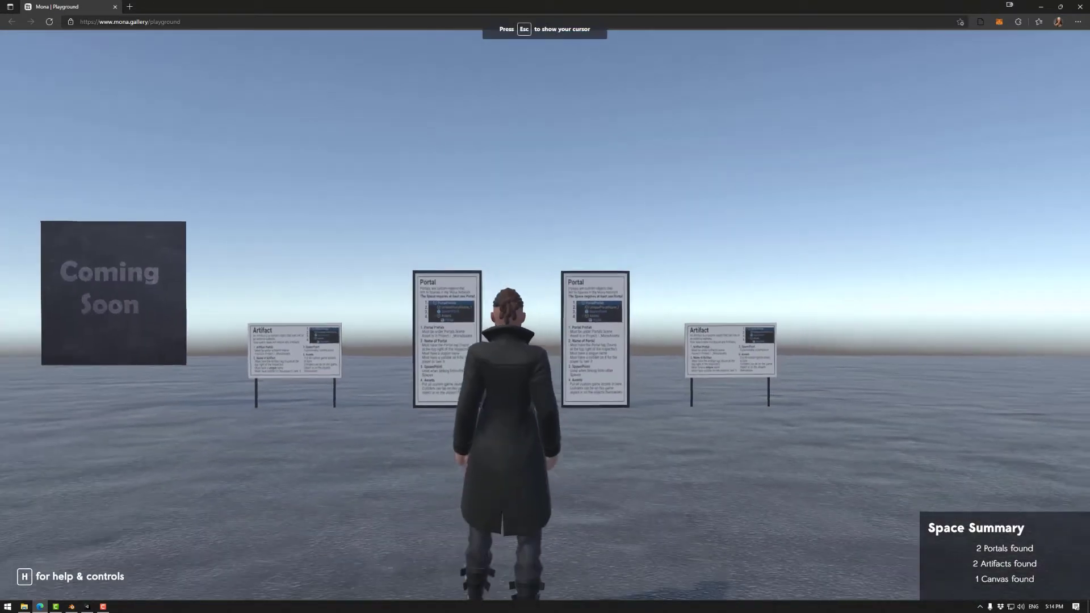
{"action": "key", "text": "w"}
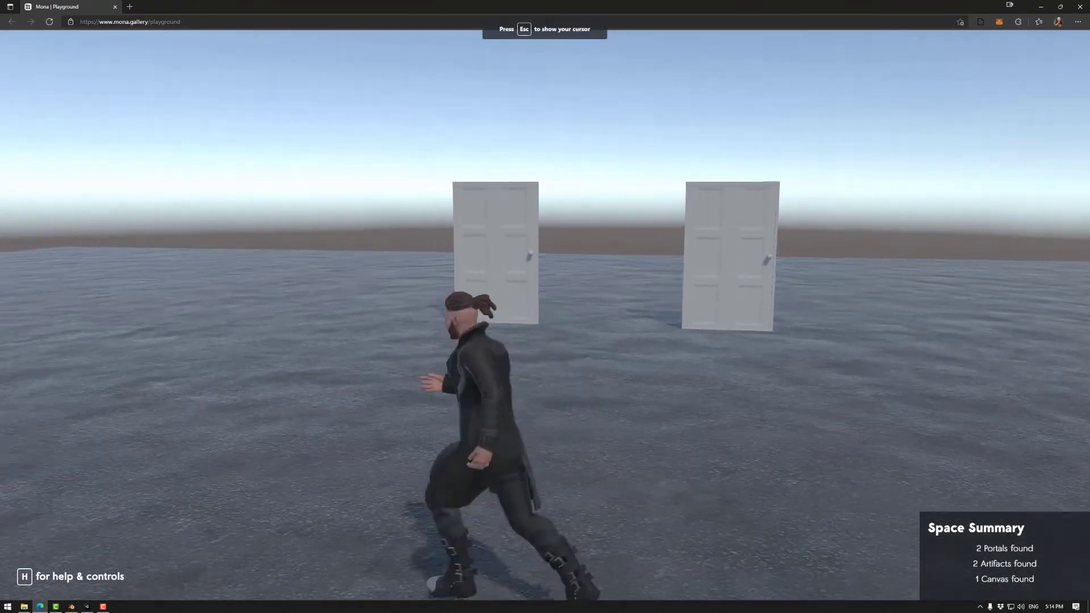
{"action": "key", "text": "w"}
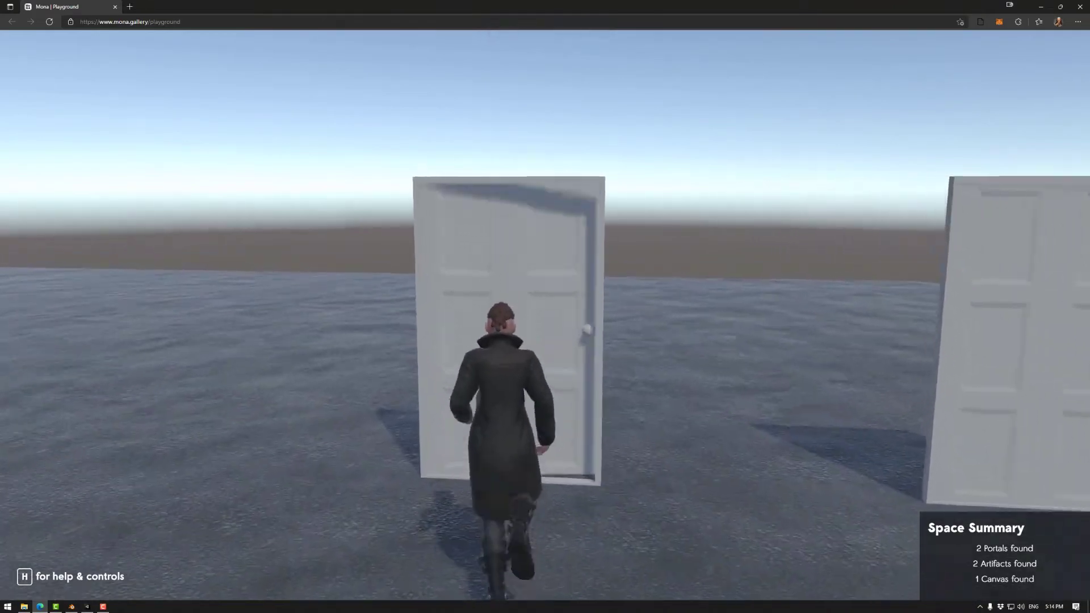
{"action": "key", "text": "w"}
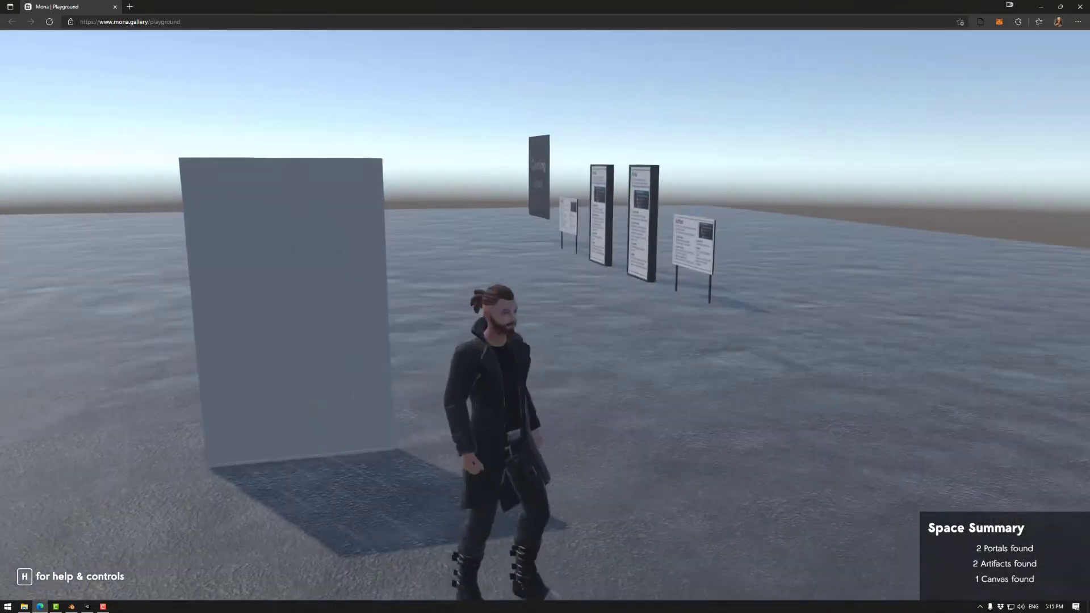
{"action": "key", "text": "w"}
{"action": "key", "text": "a"}
{"action": "key", "text": "s"}
{"action": "key", "text": "d"}
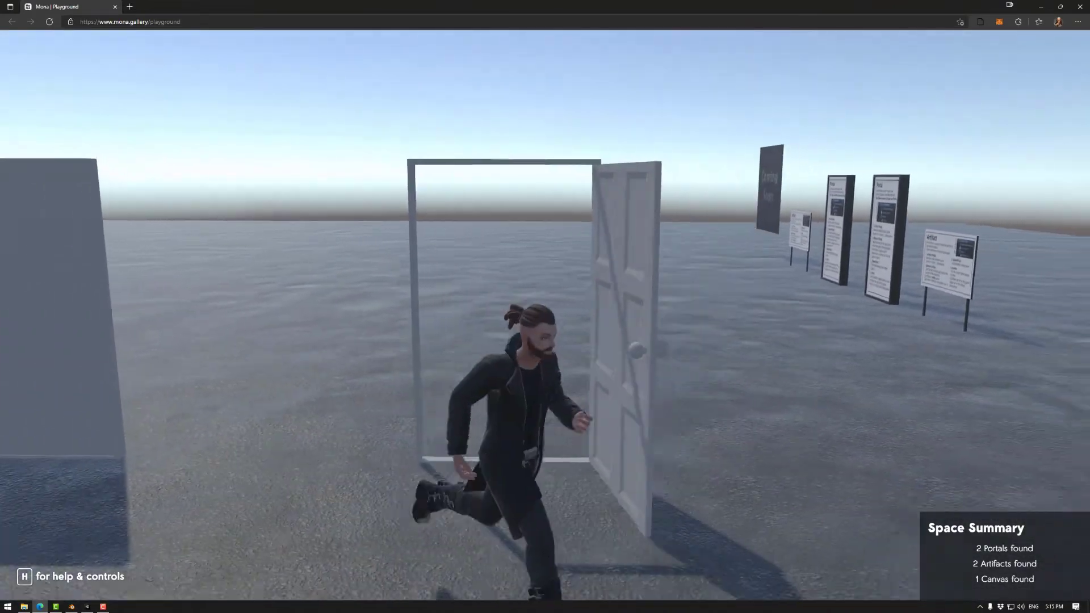
{"action": "key", "text": "w"}
{"action": "key", "text": "s"}
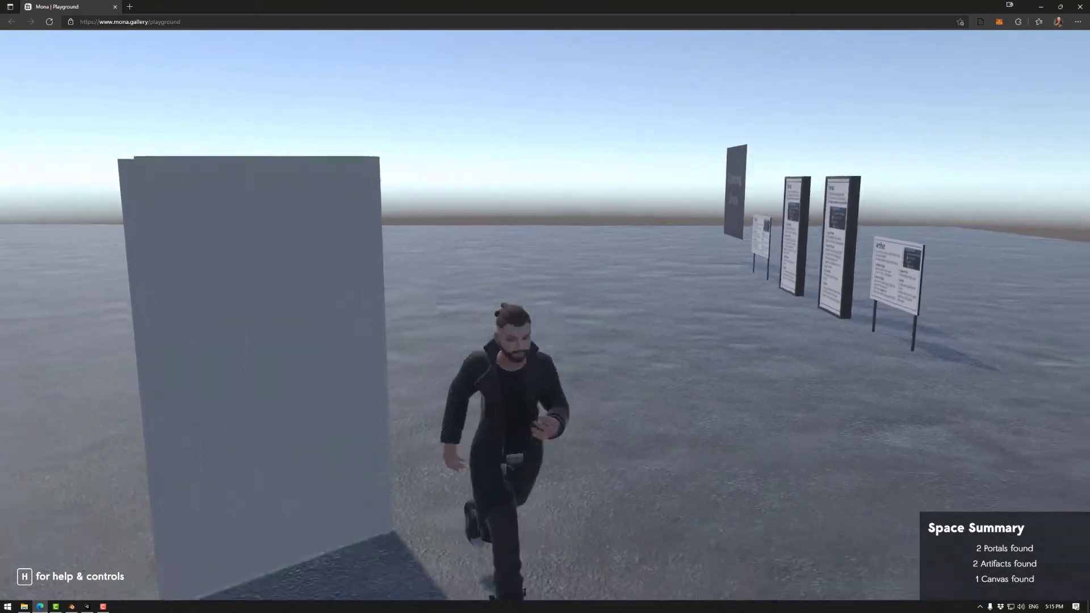
{"action": "key", "text": "a"}
{"action": "key", "text": "w"}
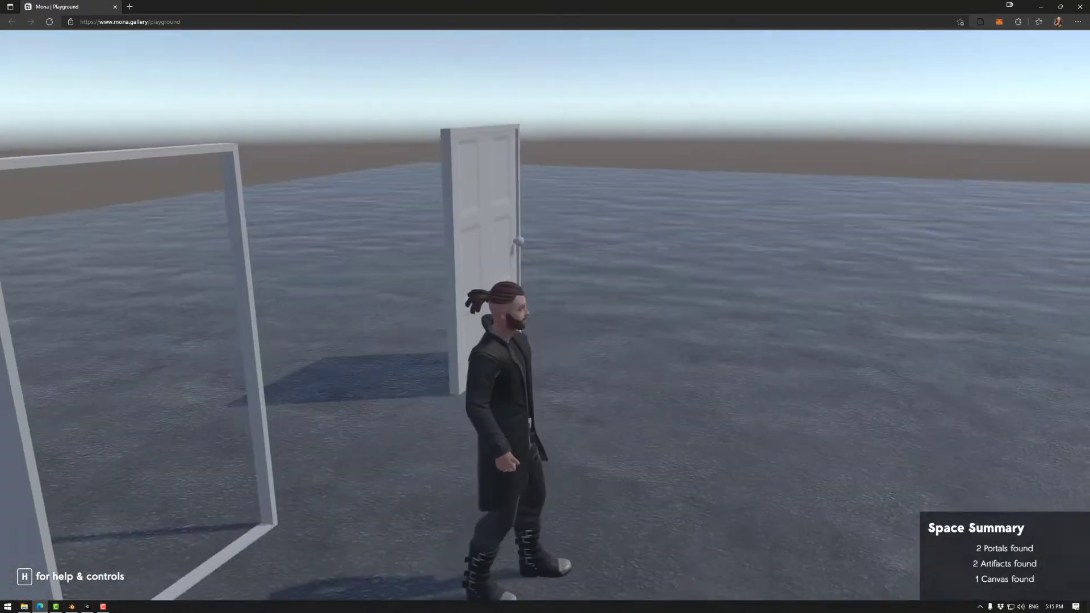
- Walk the avatar through the two-way door and back around to test its opening and closing from both sides
{"action": "key", "text": "d"}
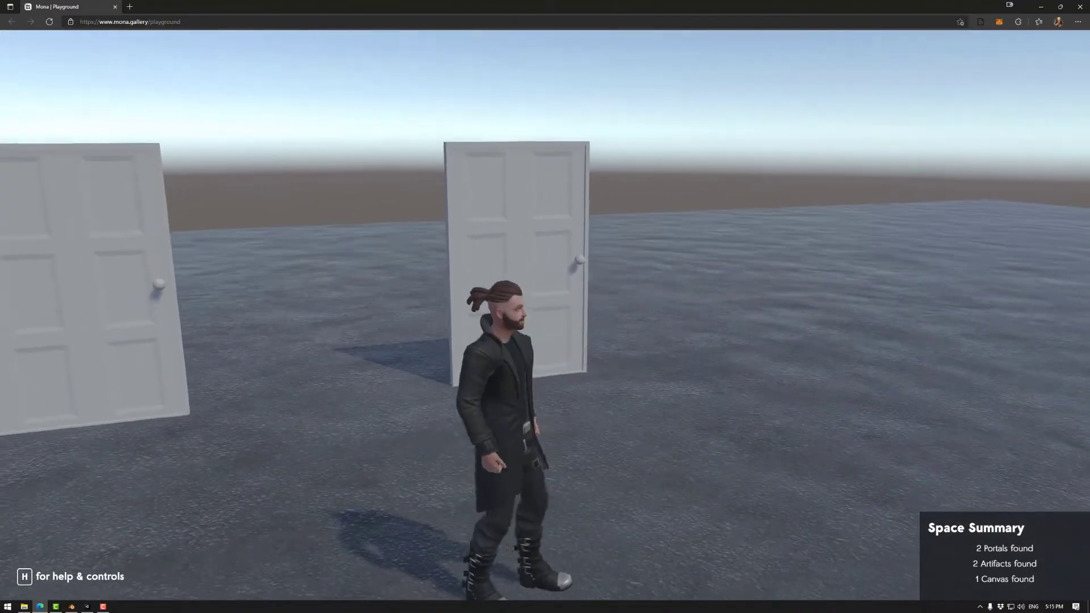
{"action": "key", "text": "w"}
{"action": "key", "text": "s"}
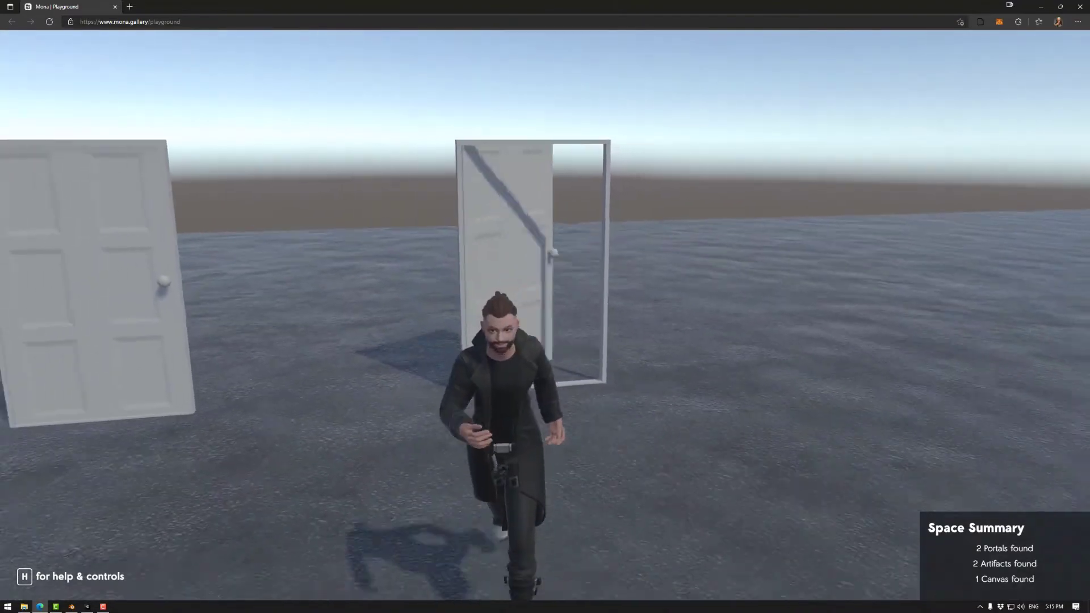
{"action": "key", "text": "w"}
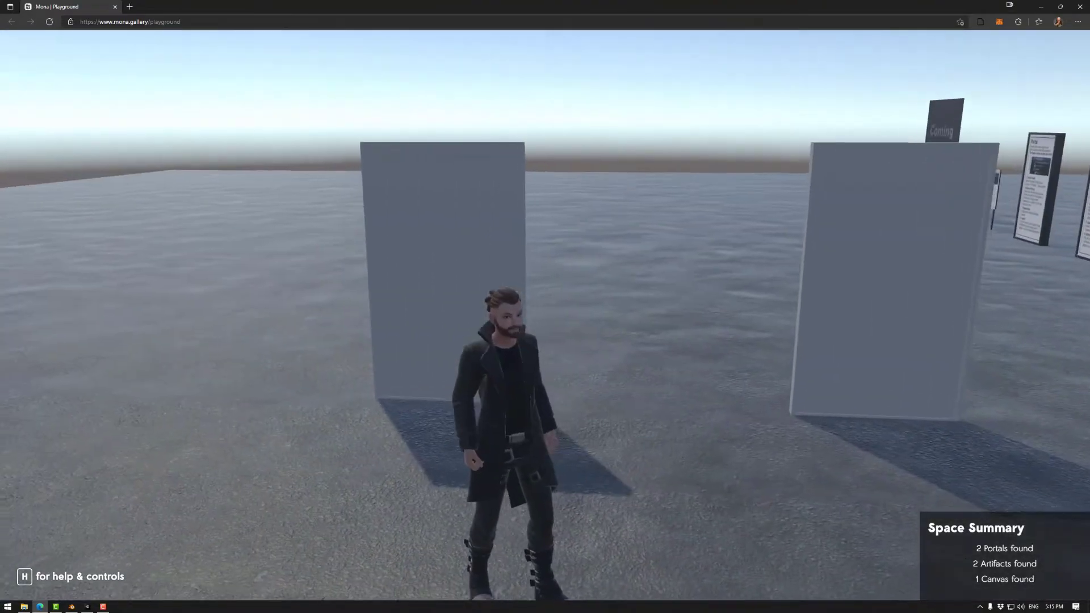
{"action": "key", "text": "w"}
{"action": "key", "text": "w"}
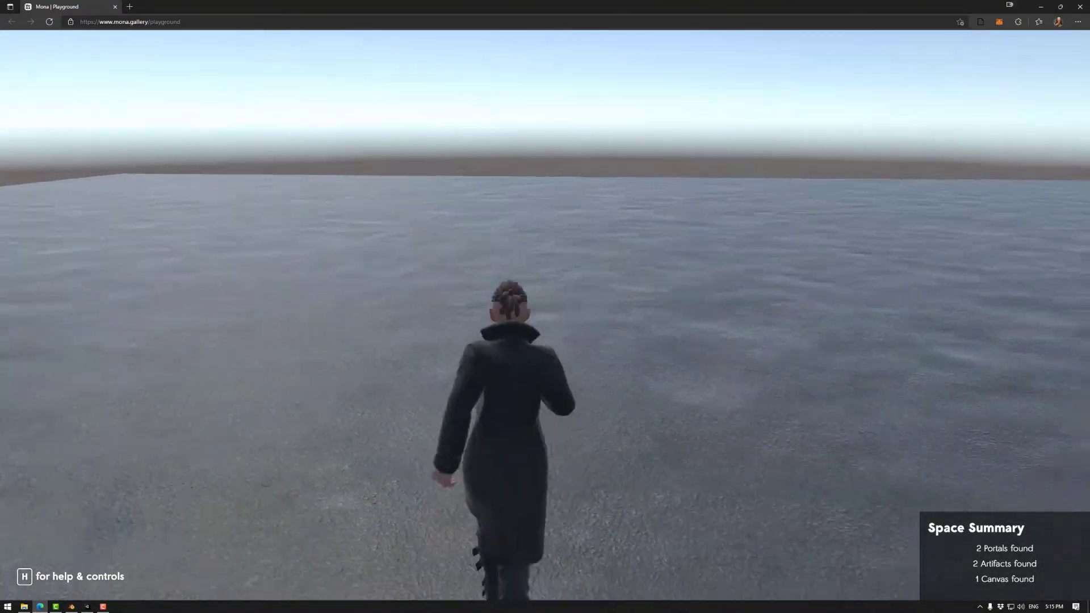
{"action": "key", "text": "w"}
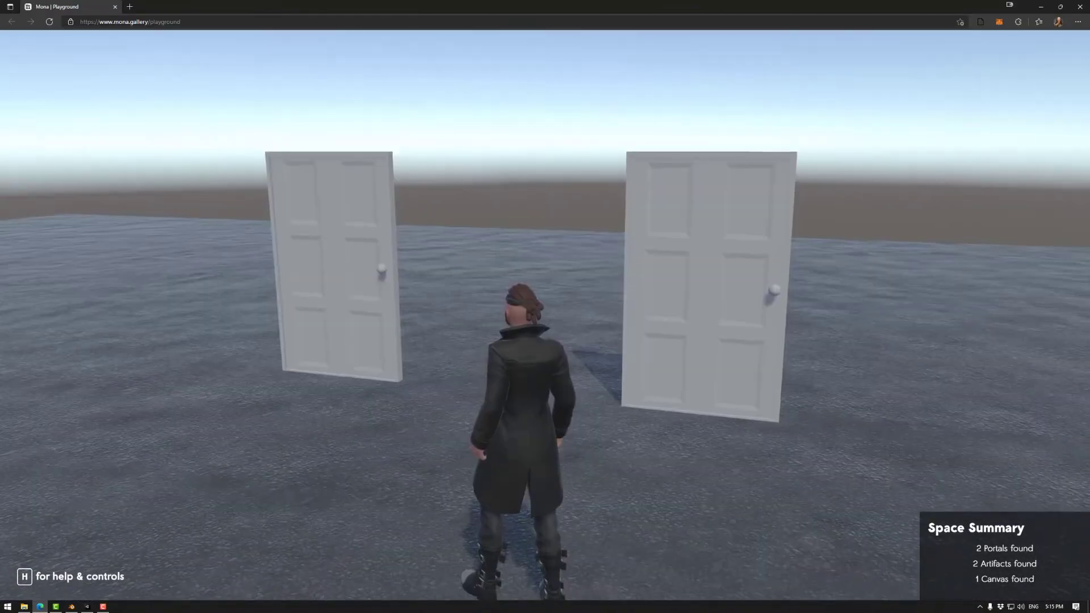